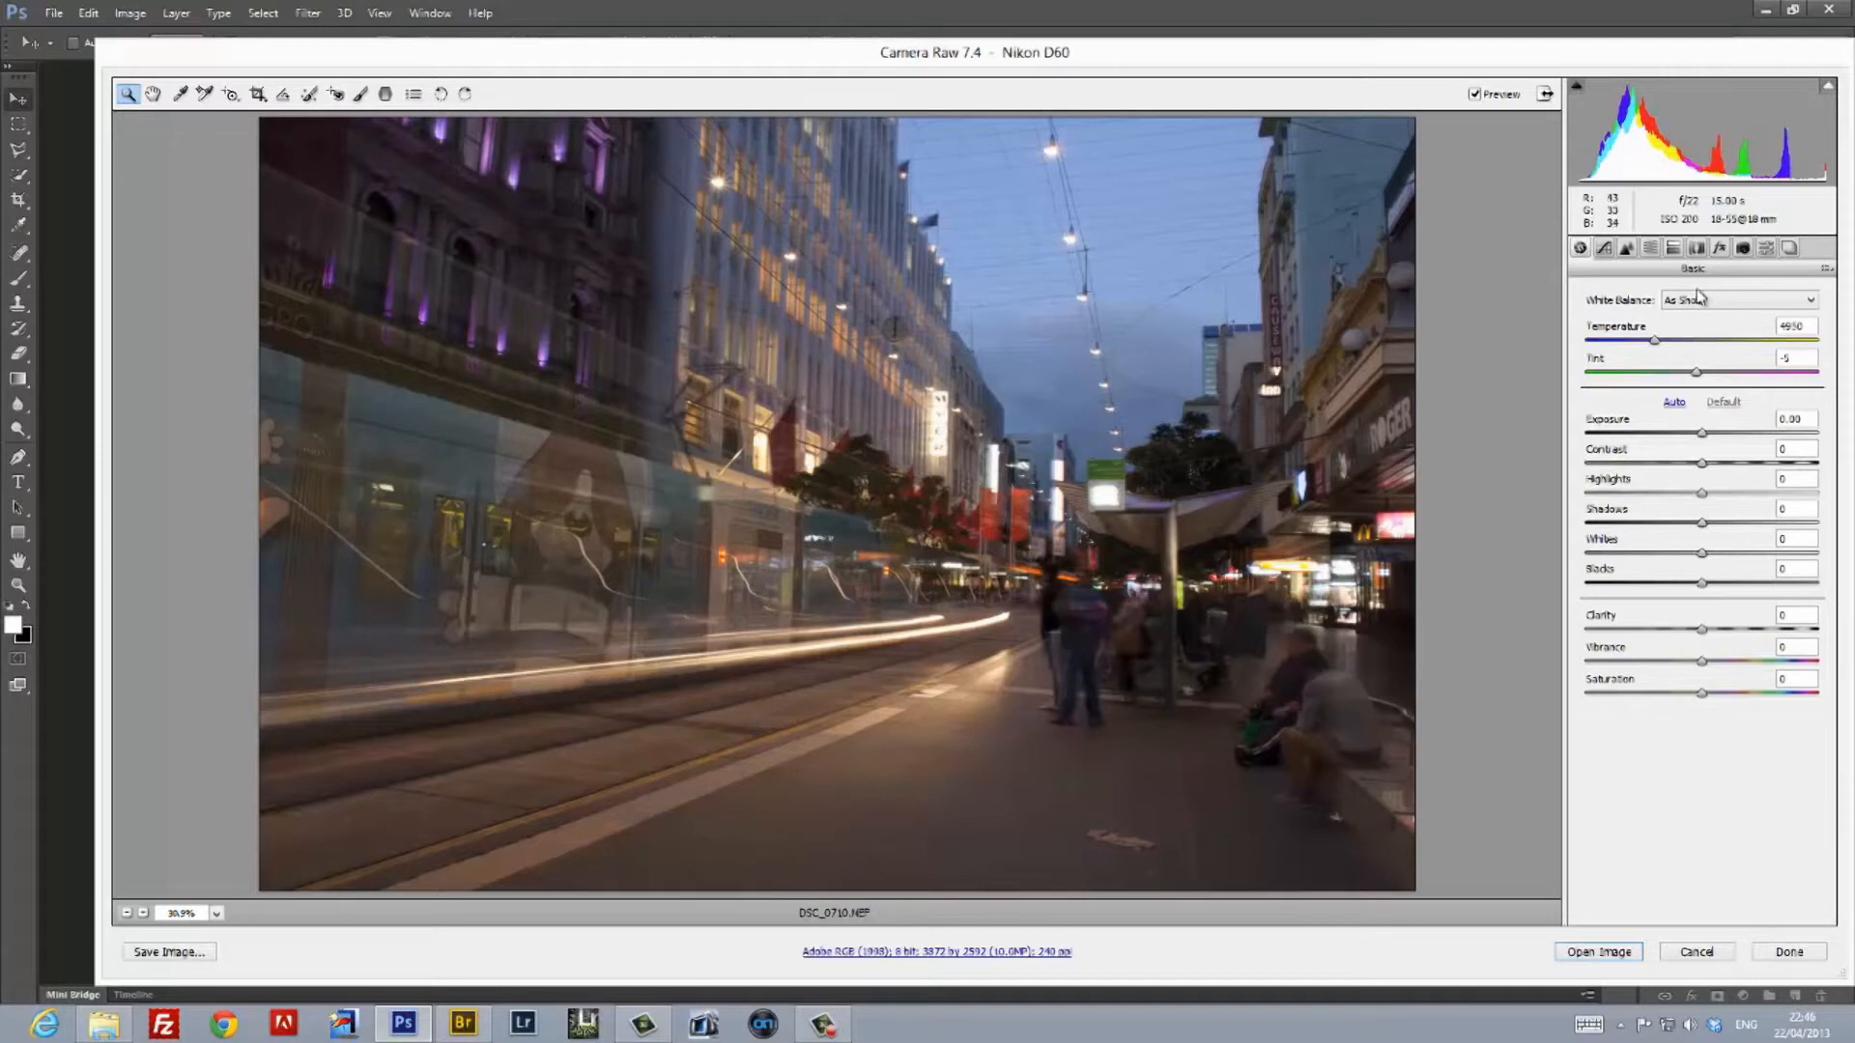
Enable lens profile corrections and turn on Remove Chromatic Aberration for the photo
{"action": "left_click", "coordinate": [1699, 250]}
{"action": "left_click", "coordinate": [1596, 291]}
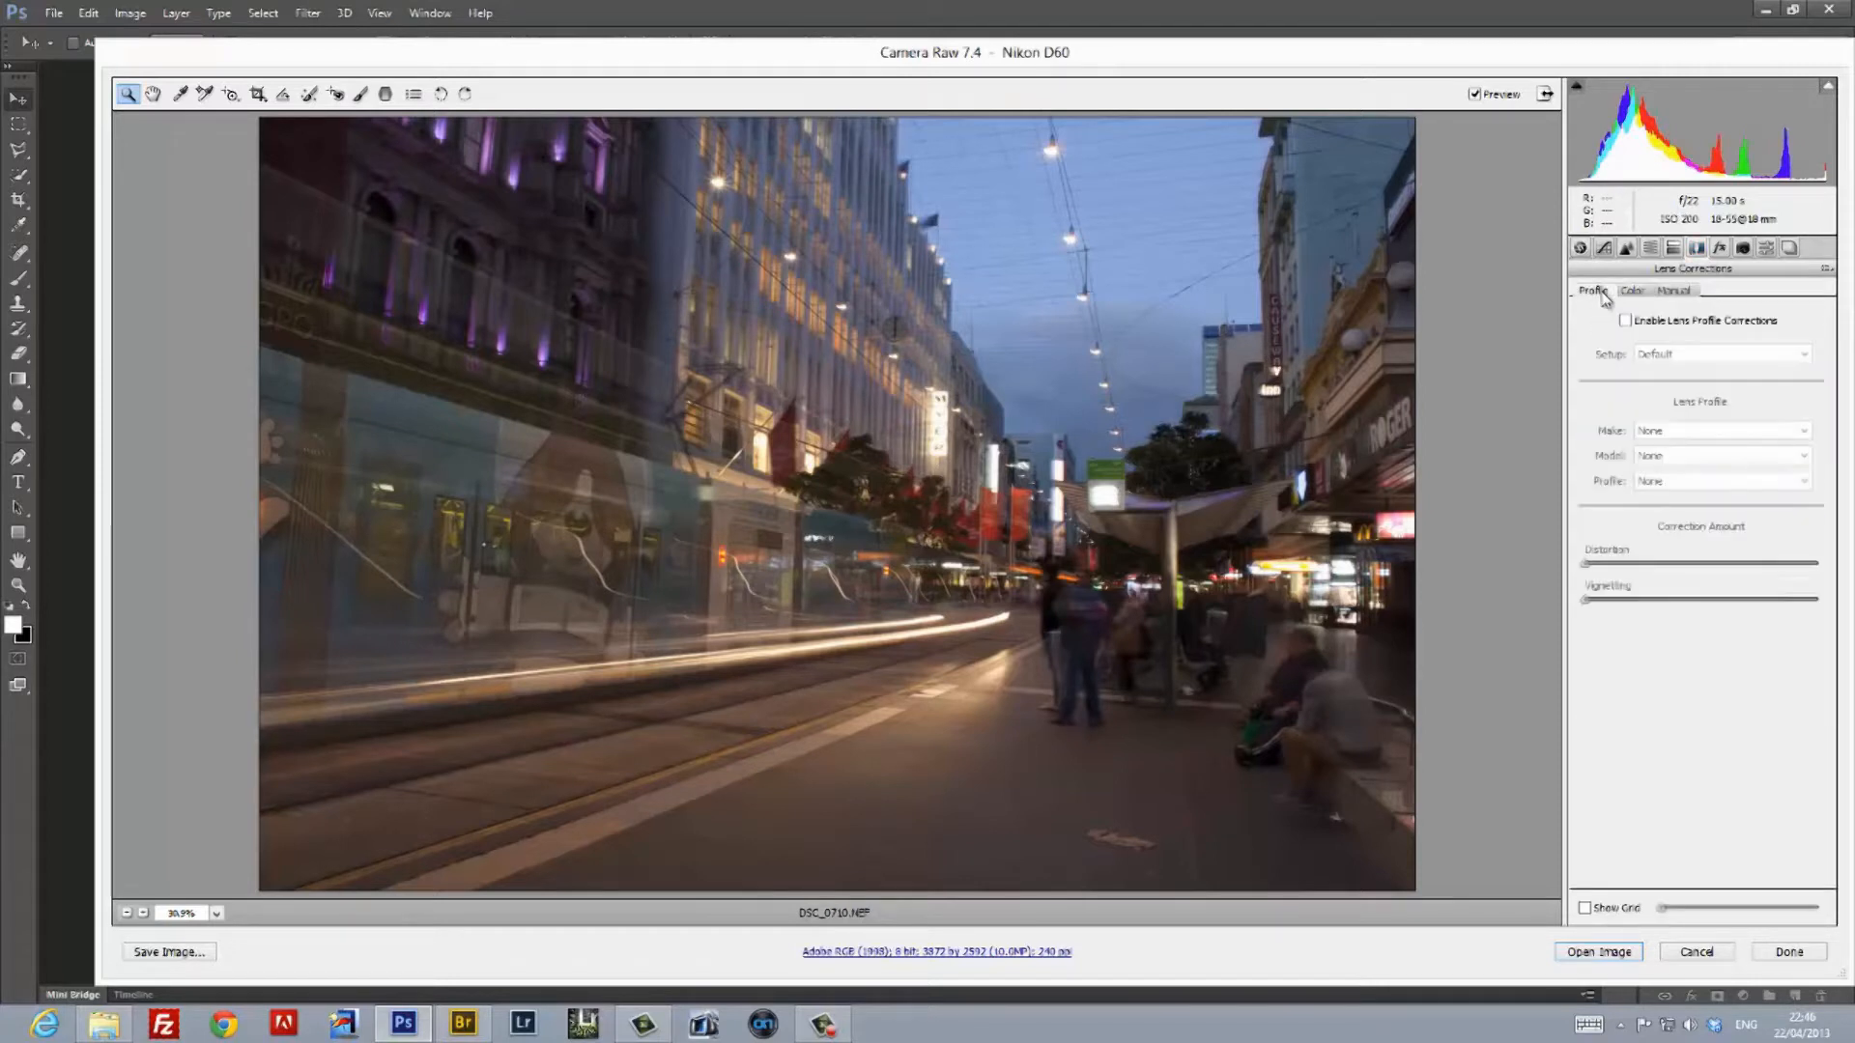
{"action": "left_click", "coordinate": [1626, 321]}
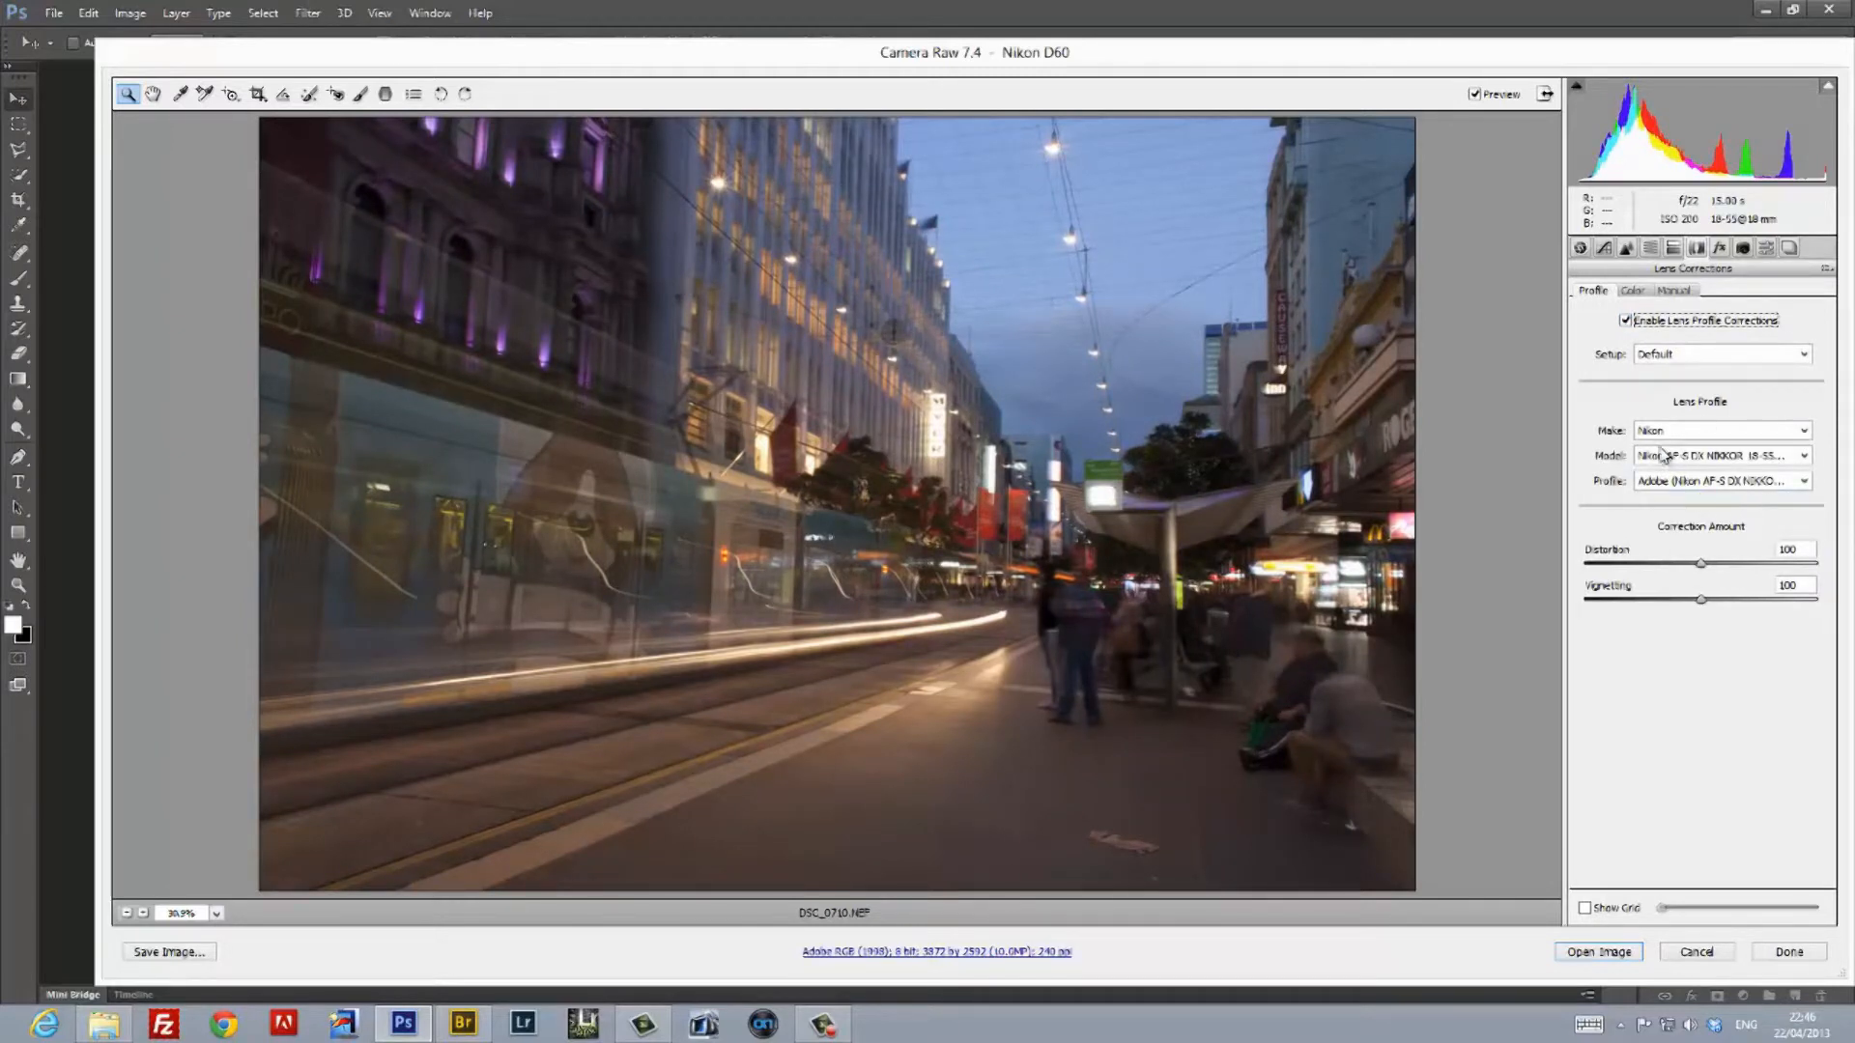
{"action": "left_click", "coordinate": [1633, 293]}
{"action": "left_click", "coordinate": [1626, 320]}
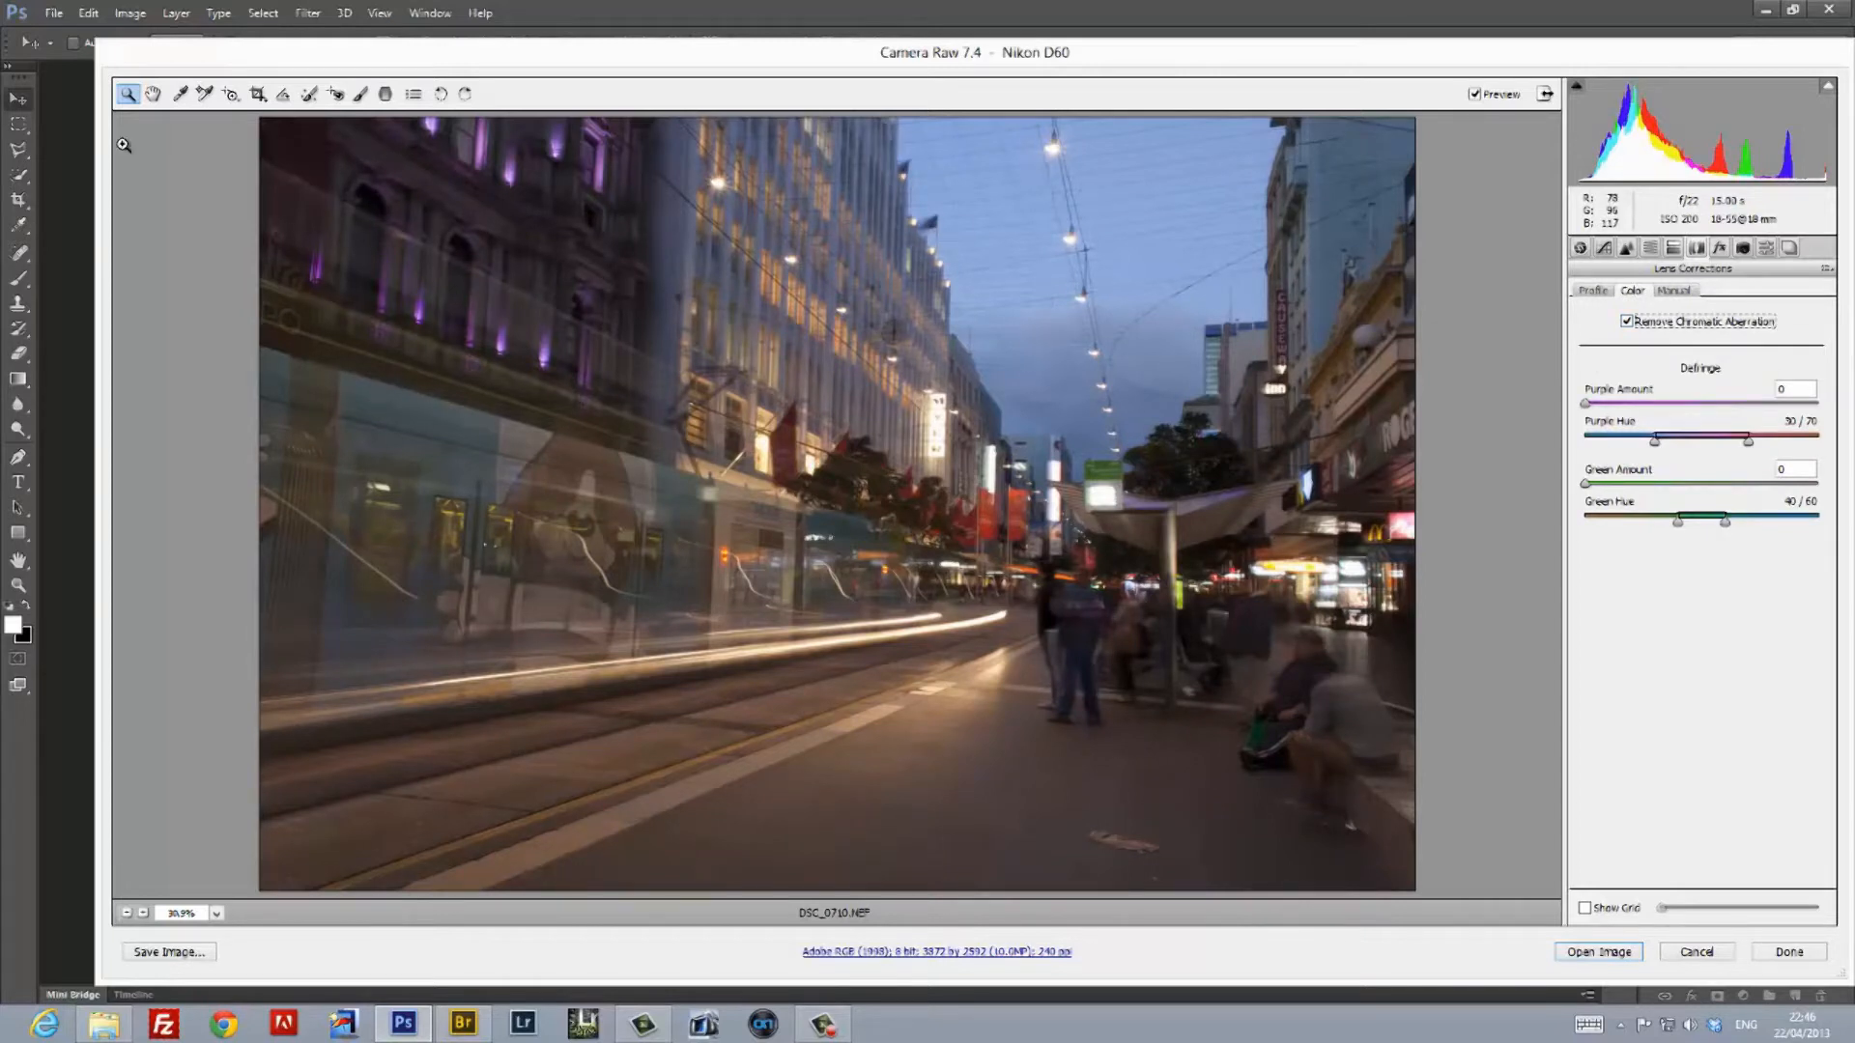
Straighten the photo along a near-vertical line on the tall building, from the photo's upper edge down toward the road, and apply the rotation
{"action": "left_click", "coordinate": [285, 95]}
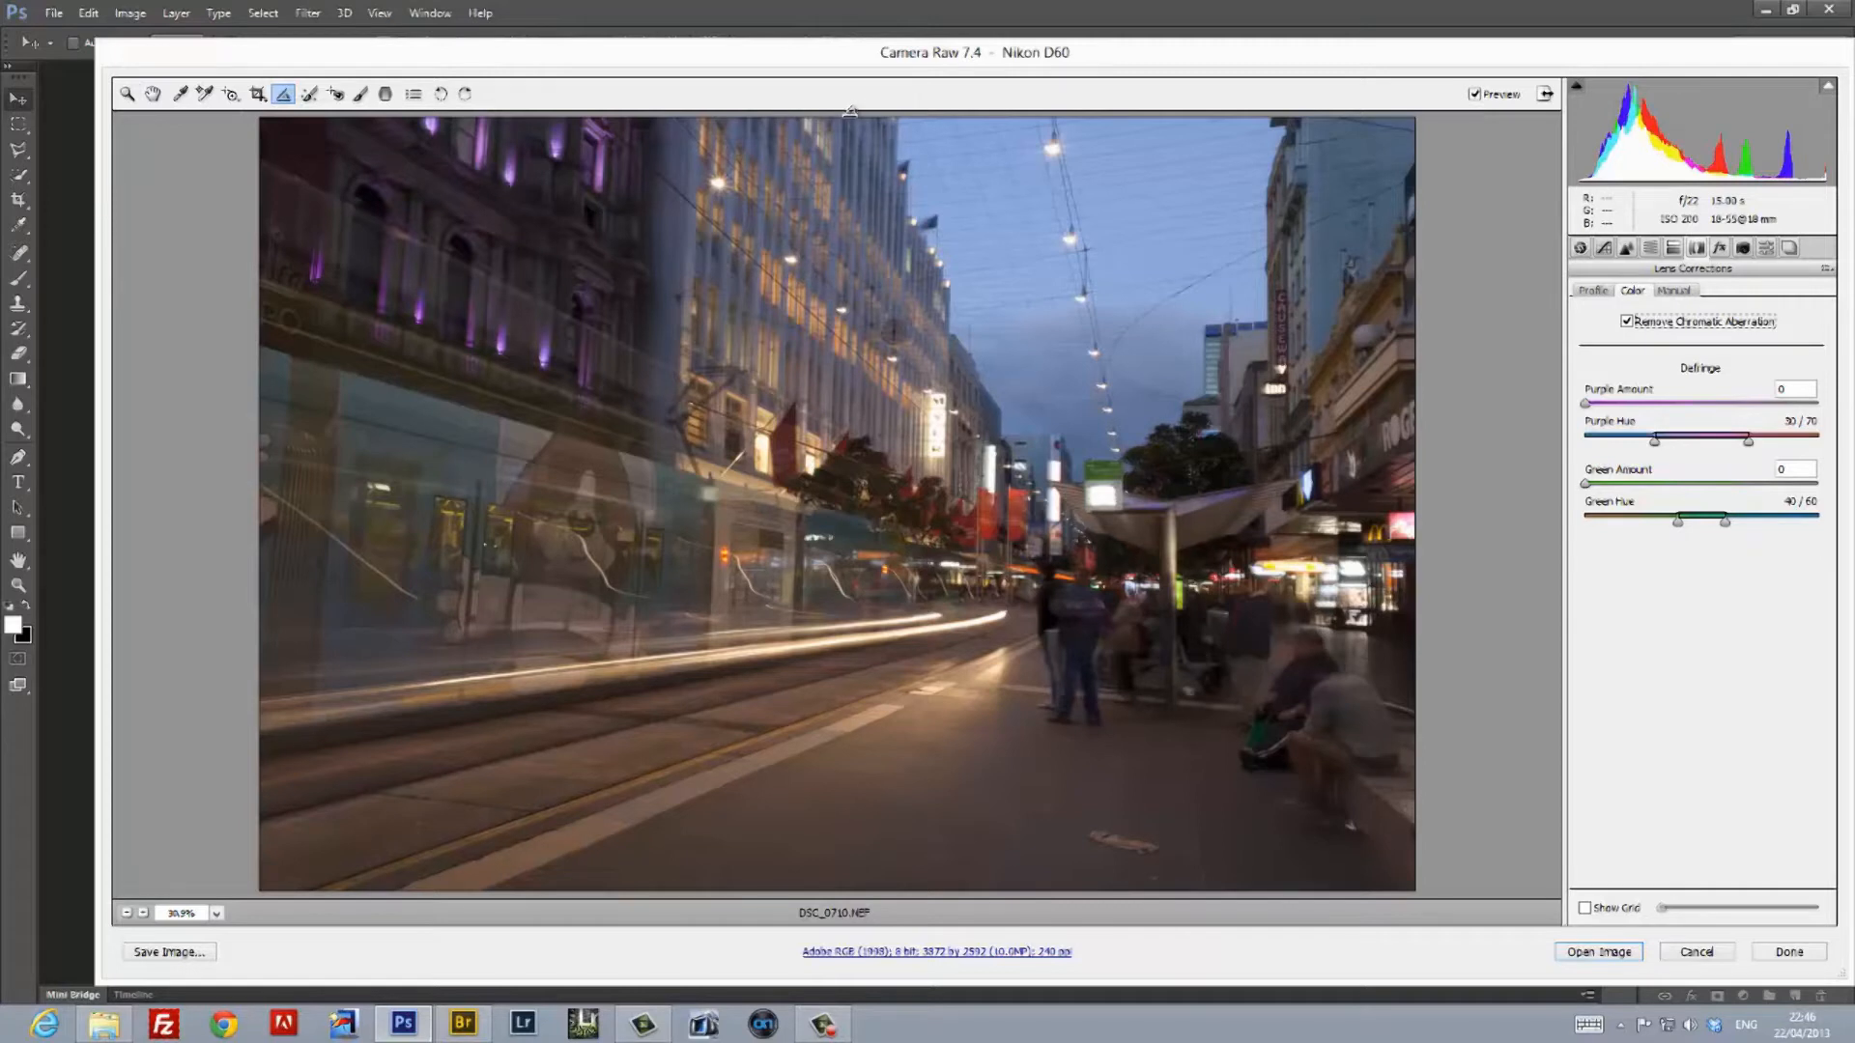
{"action": "left_click_drag", "start_coordinate": [850, 111], "coordinate": [827, 694]}
{"action": "left_click", "coordinate": [153, 94]}
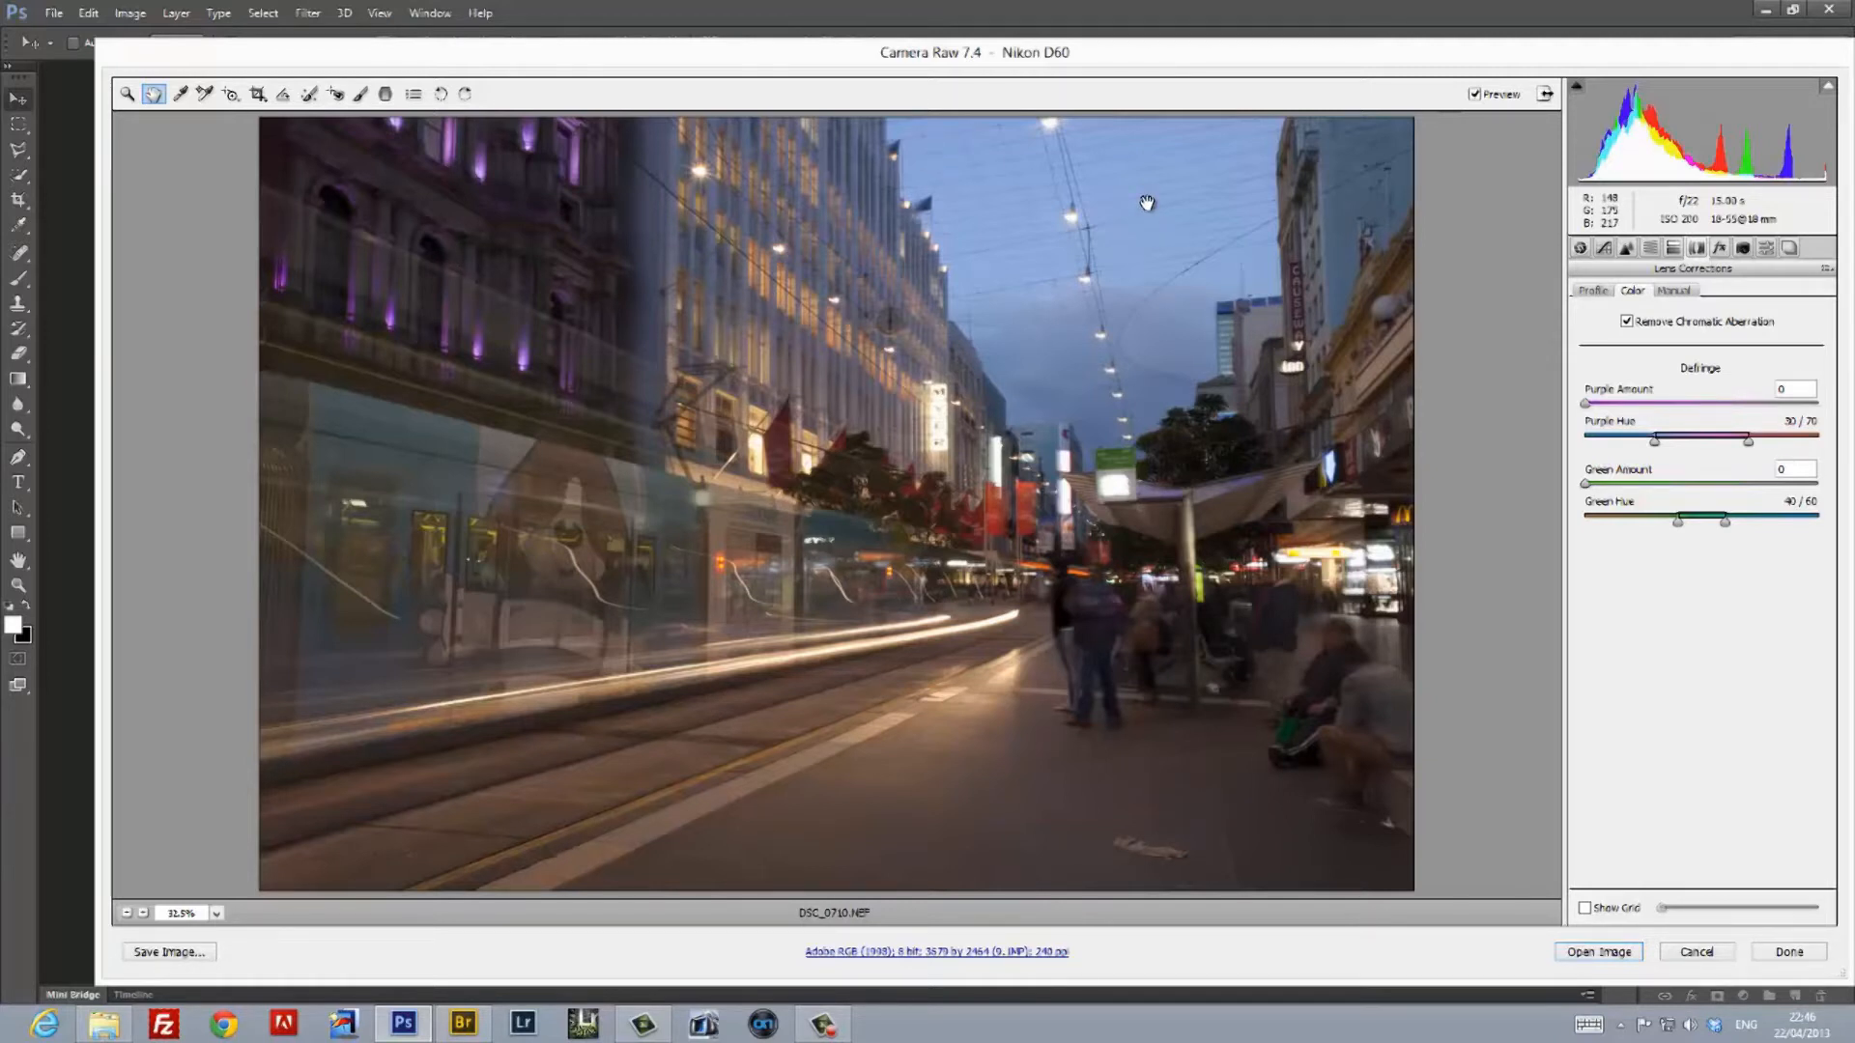
Step through the white balance presets and set the photo's White Balance to Flash
{"action": "left_click", "coordinate": [1581, 248]}
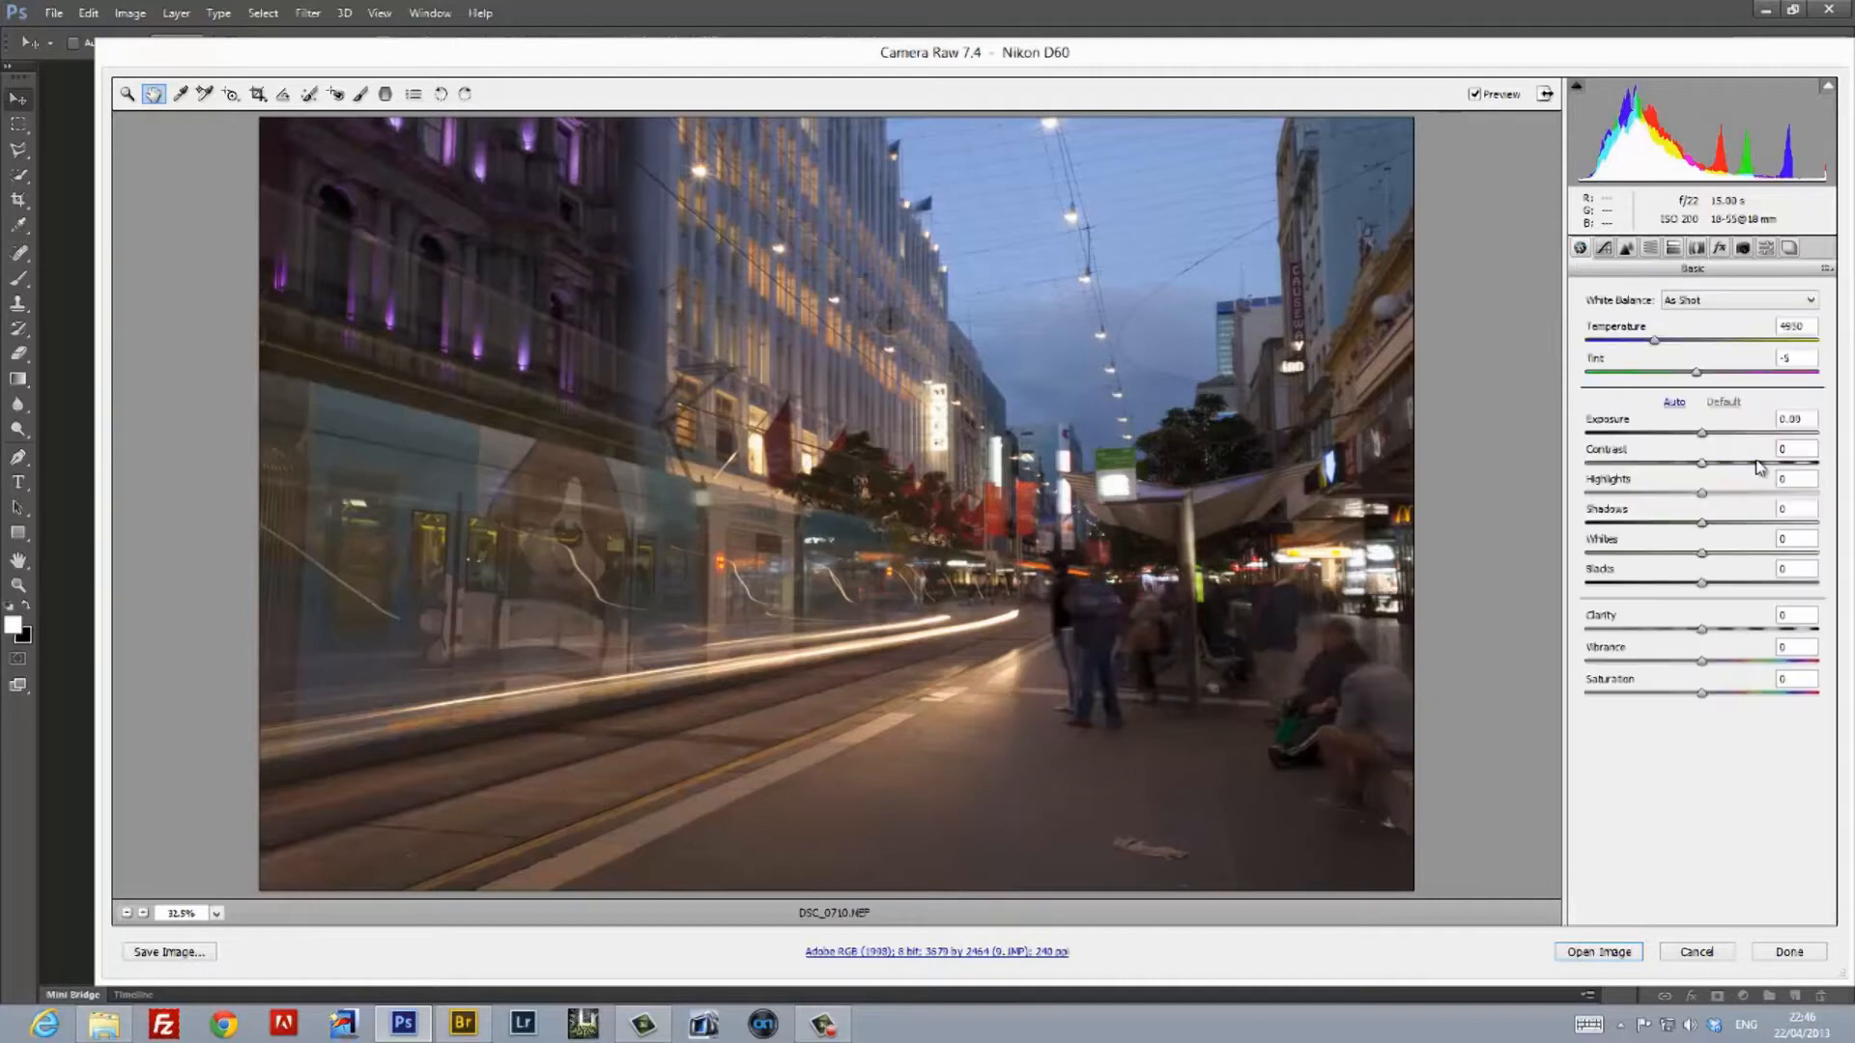
{"action": "left_click", "coordinate": [1743, 302]}
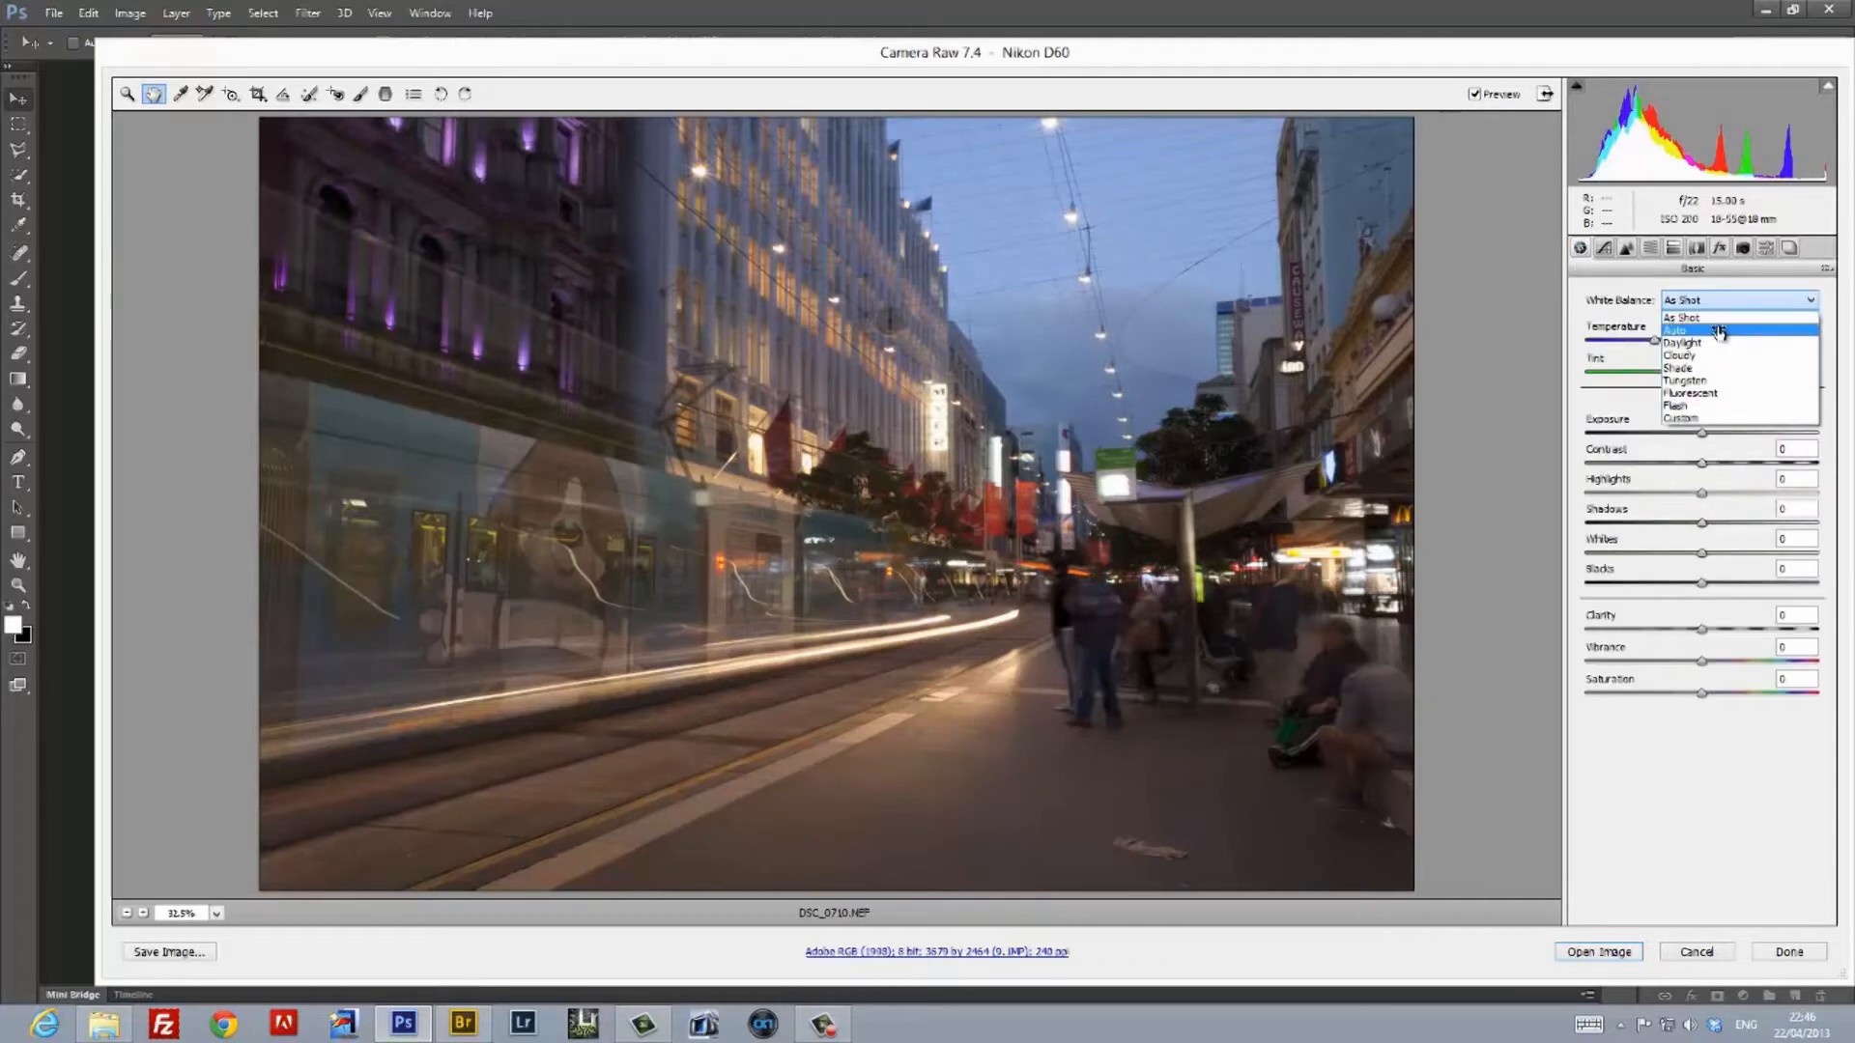
{"action": "left_click", "coordinate": [1719, 332]}
{"action": "key", "text": "Down"}
{"action": "key", "text": "Down"}
{"action": "key", "text": "Down"}
{"action": "key", "text": "Down"}
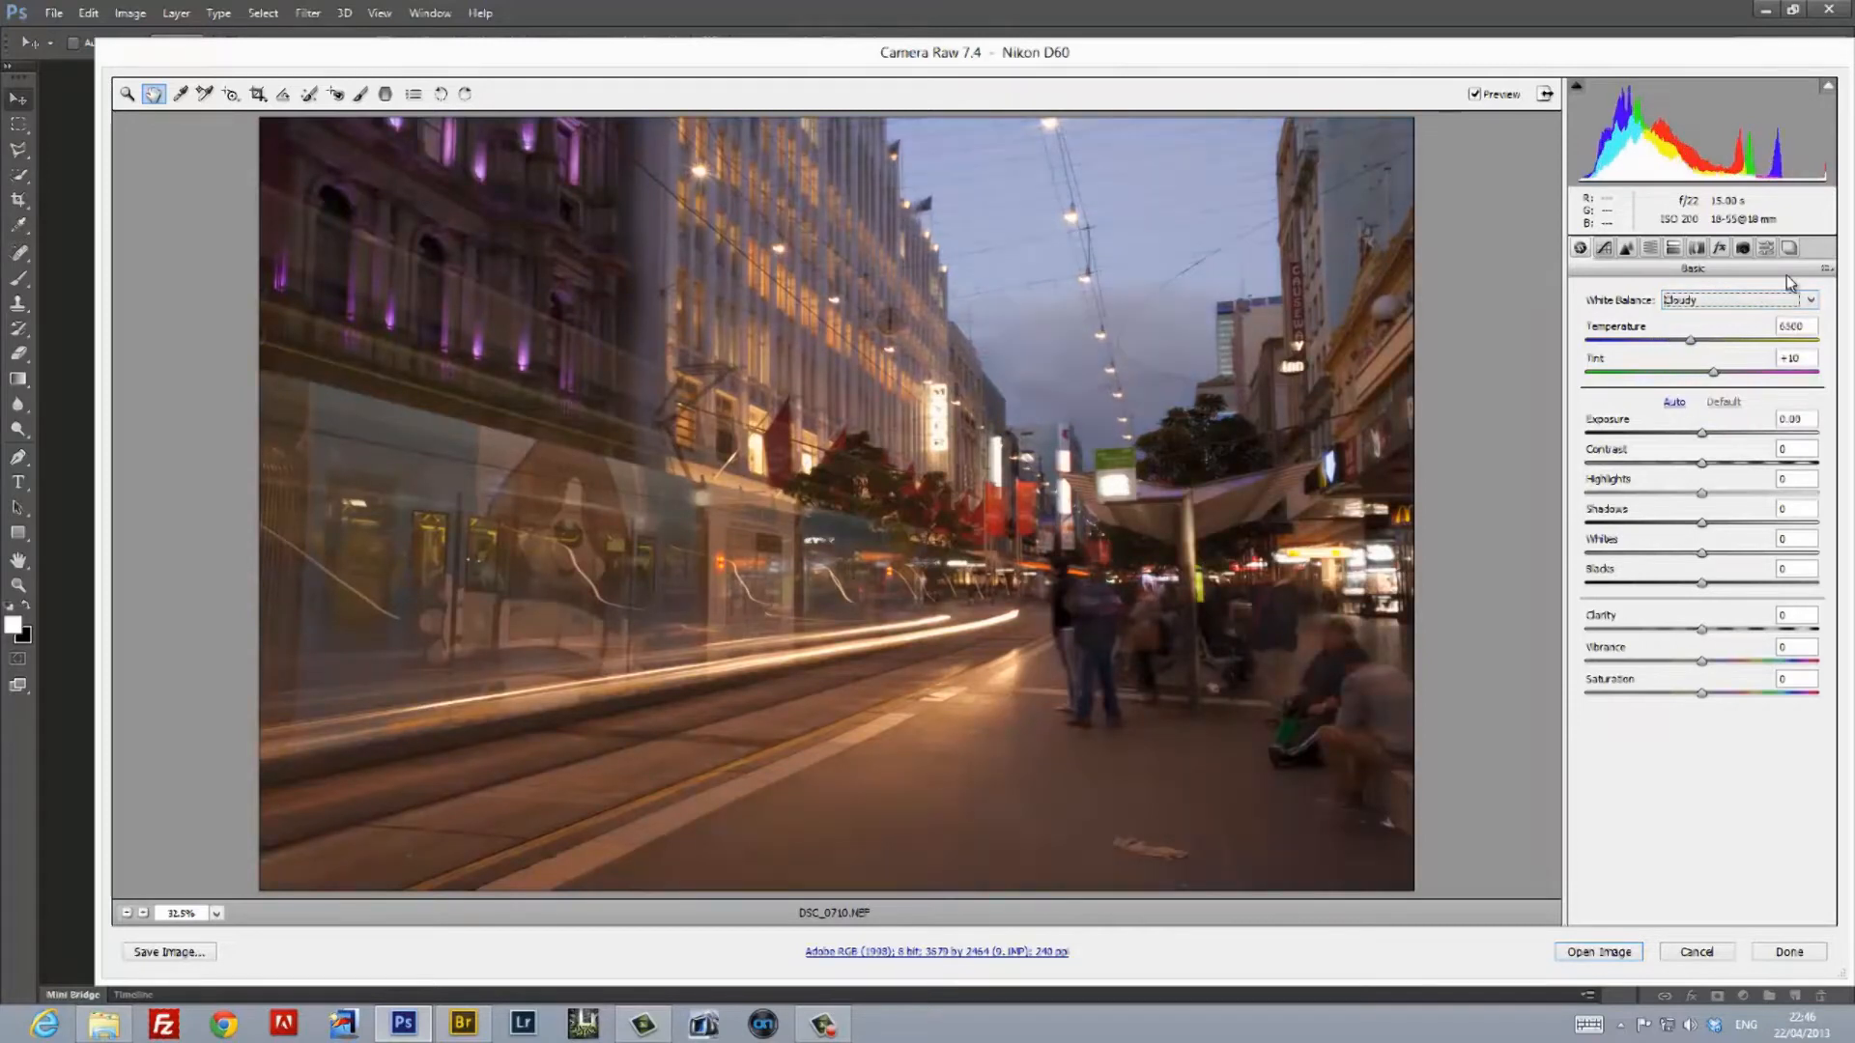
{"action": "key", "text": "Down"}
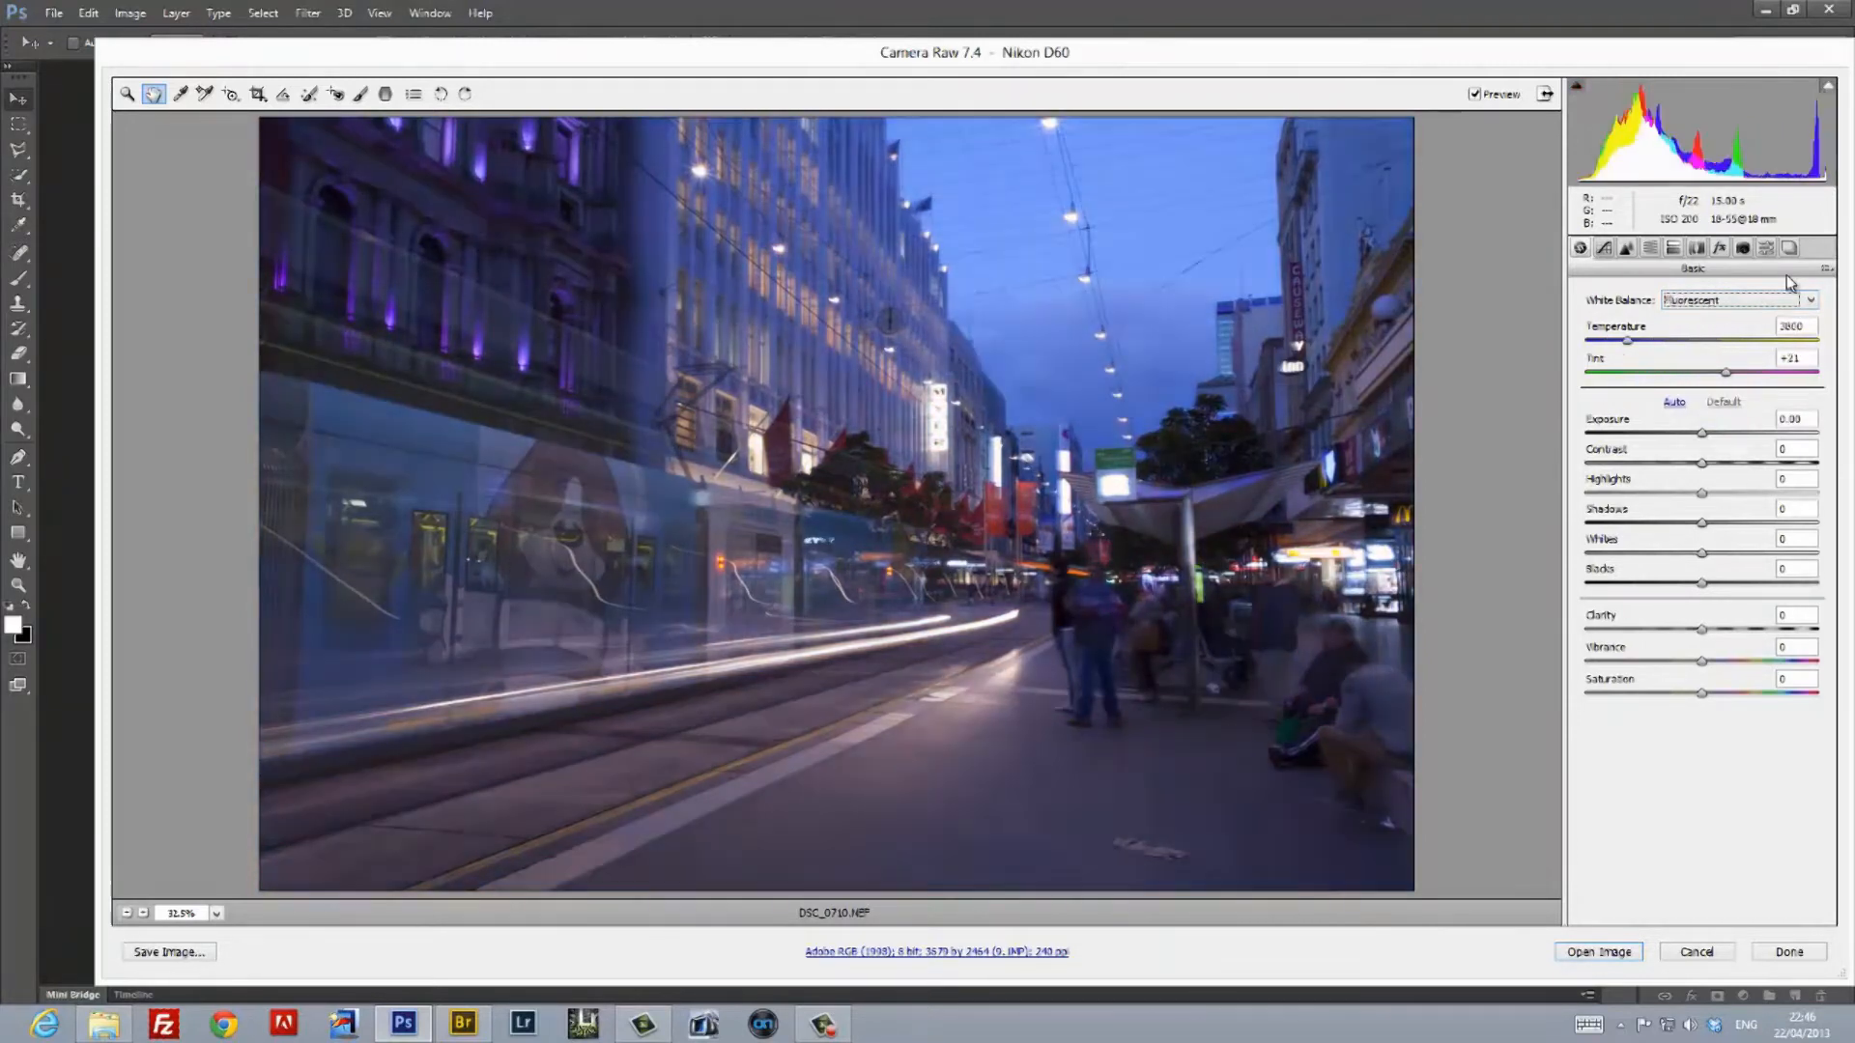
{"action": "key", "text": "Down"}
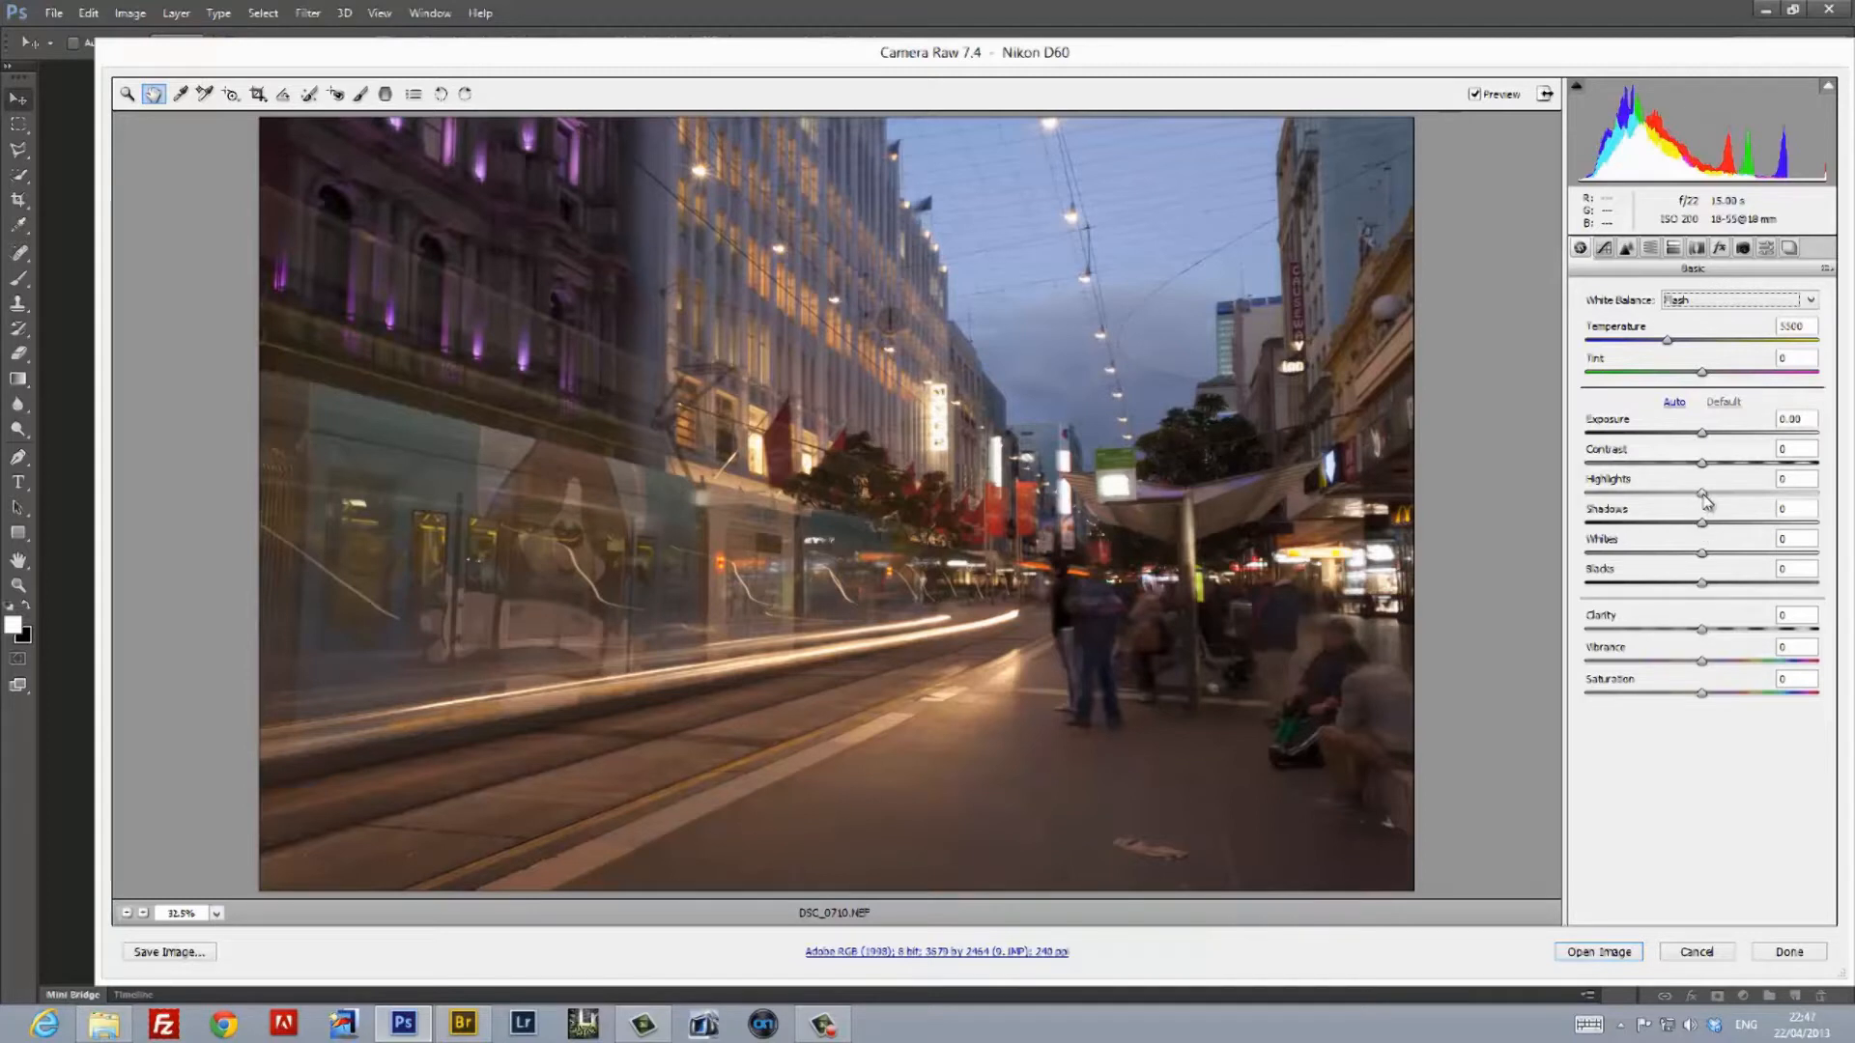
Adjust the basic tone with Highlights at -100, Exposure at +0.67 and Shadows at -9
{"action": "left_click_drag", "start_coordinate": [1702, 494], "coordinate": [1529, 483]}
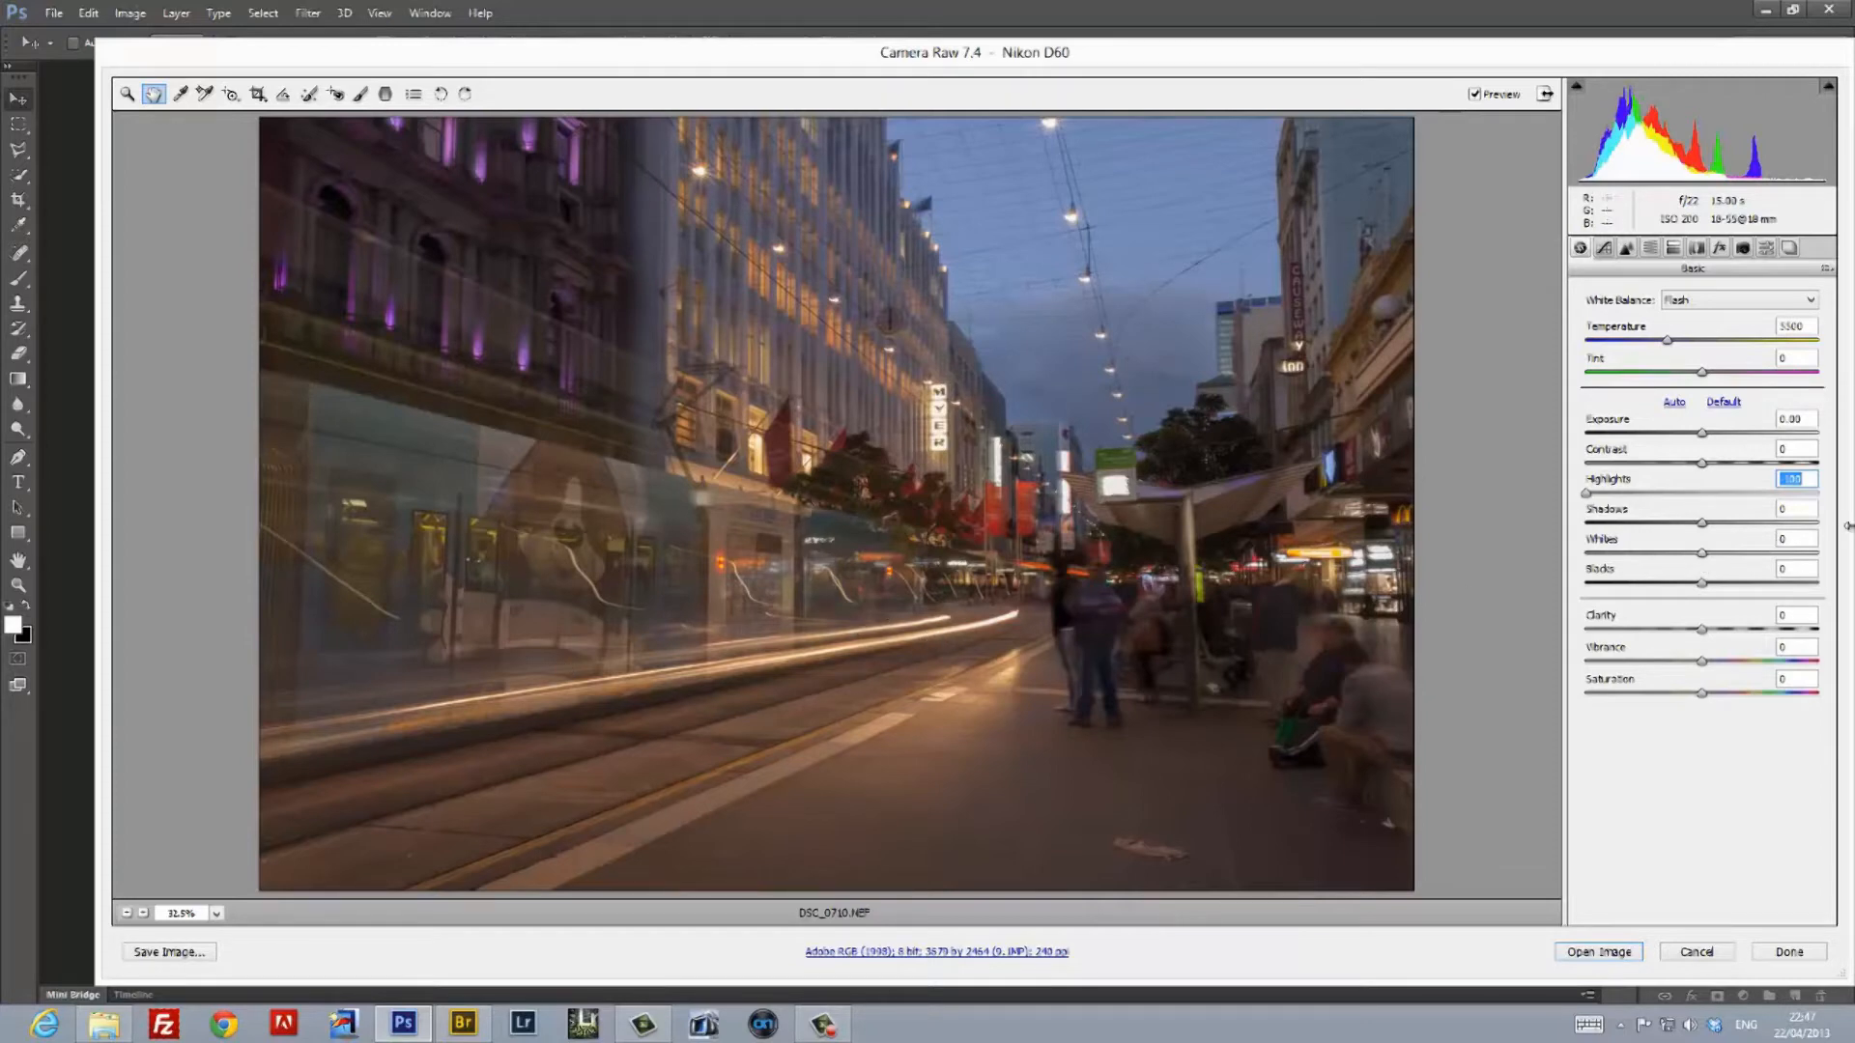
{"action": "left_click_drag", "start_coordinate": [1702, 433], "coordinate": [1720, 439]}
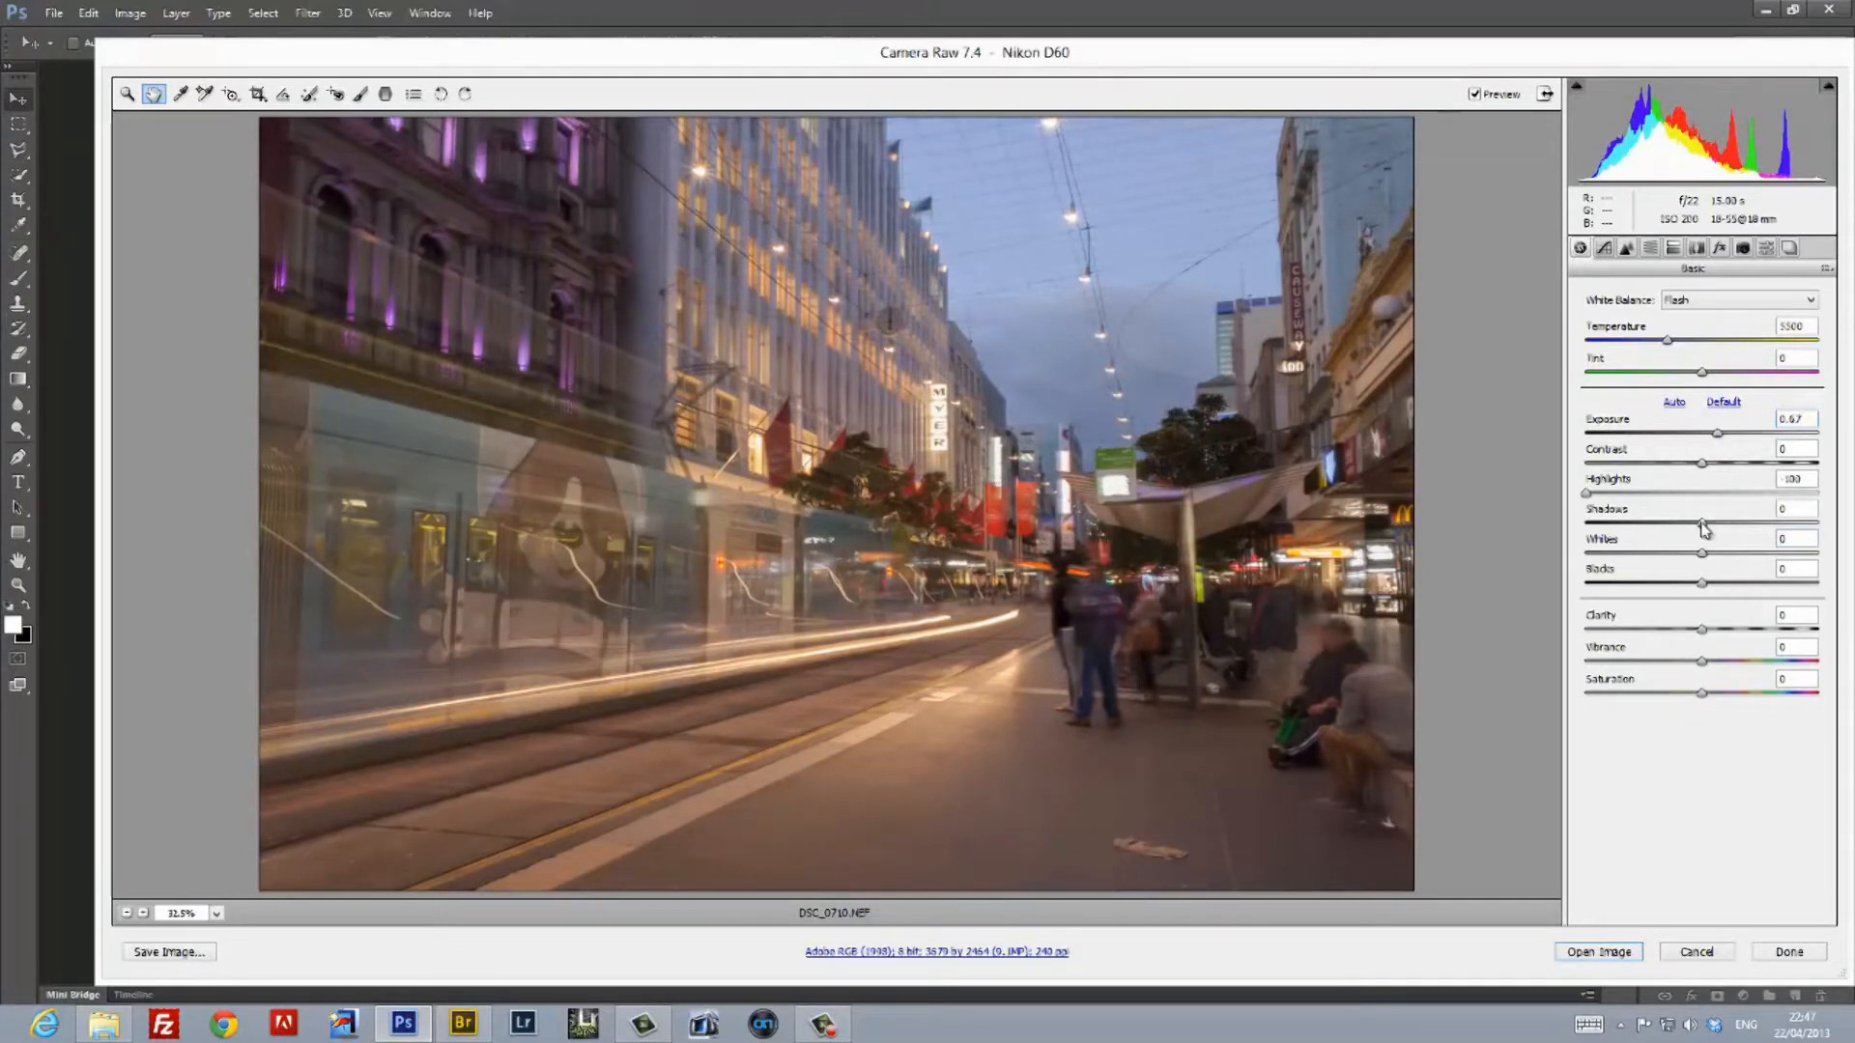
{"action": "mouse_move", "coordinate": [1703, 528]}
{"action": "left_mouse_down"}
{"action": "mouse_move", "coordinate": [1596, 532]}
{"action": "mouse_move", "coordinate": [1829, 531]}
{"action": "mouse_move", "coordinate": [1691, 530]}
{"action": "left_mouse_up"}
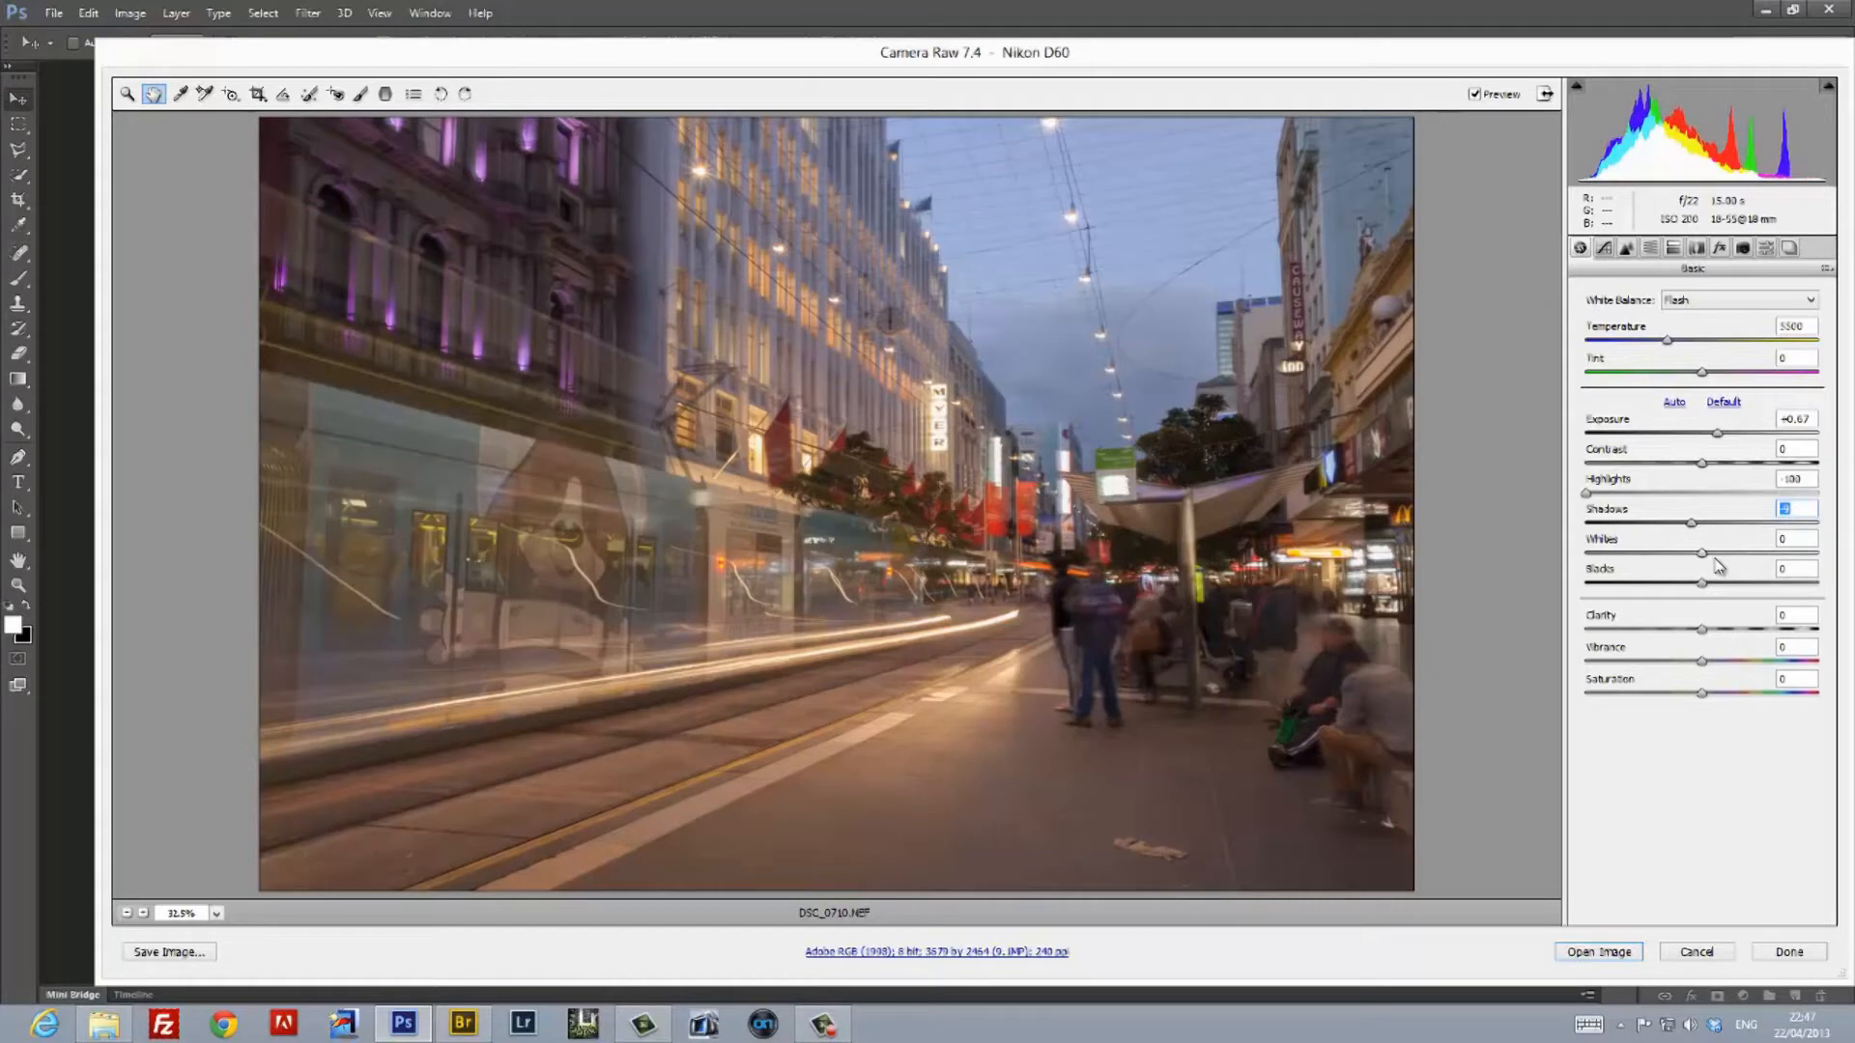
Using the clipping preview, lower Whites to -60 and Blacks to -20
{"action": "key", "text": "alt"}
{"action": "left_click_drag", "start_coordinate": [1704, 554], "coordinate": [1632, 562]}
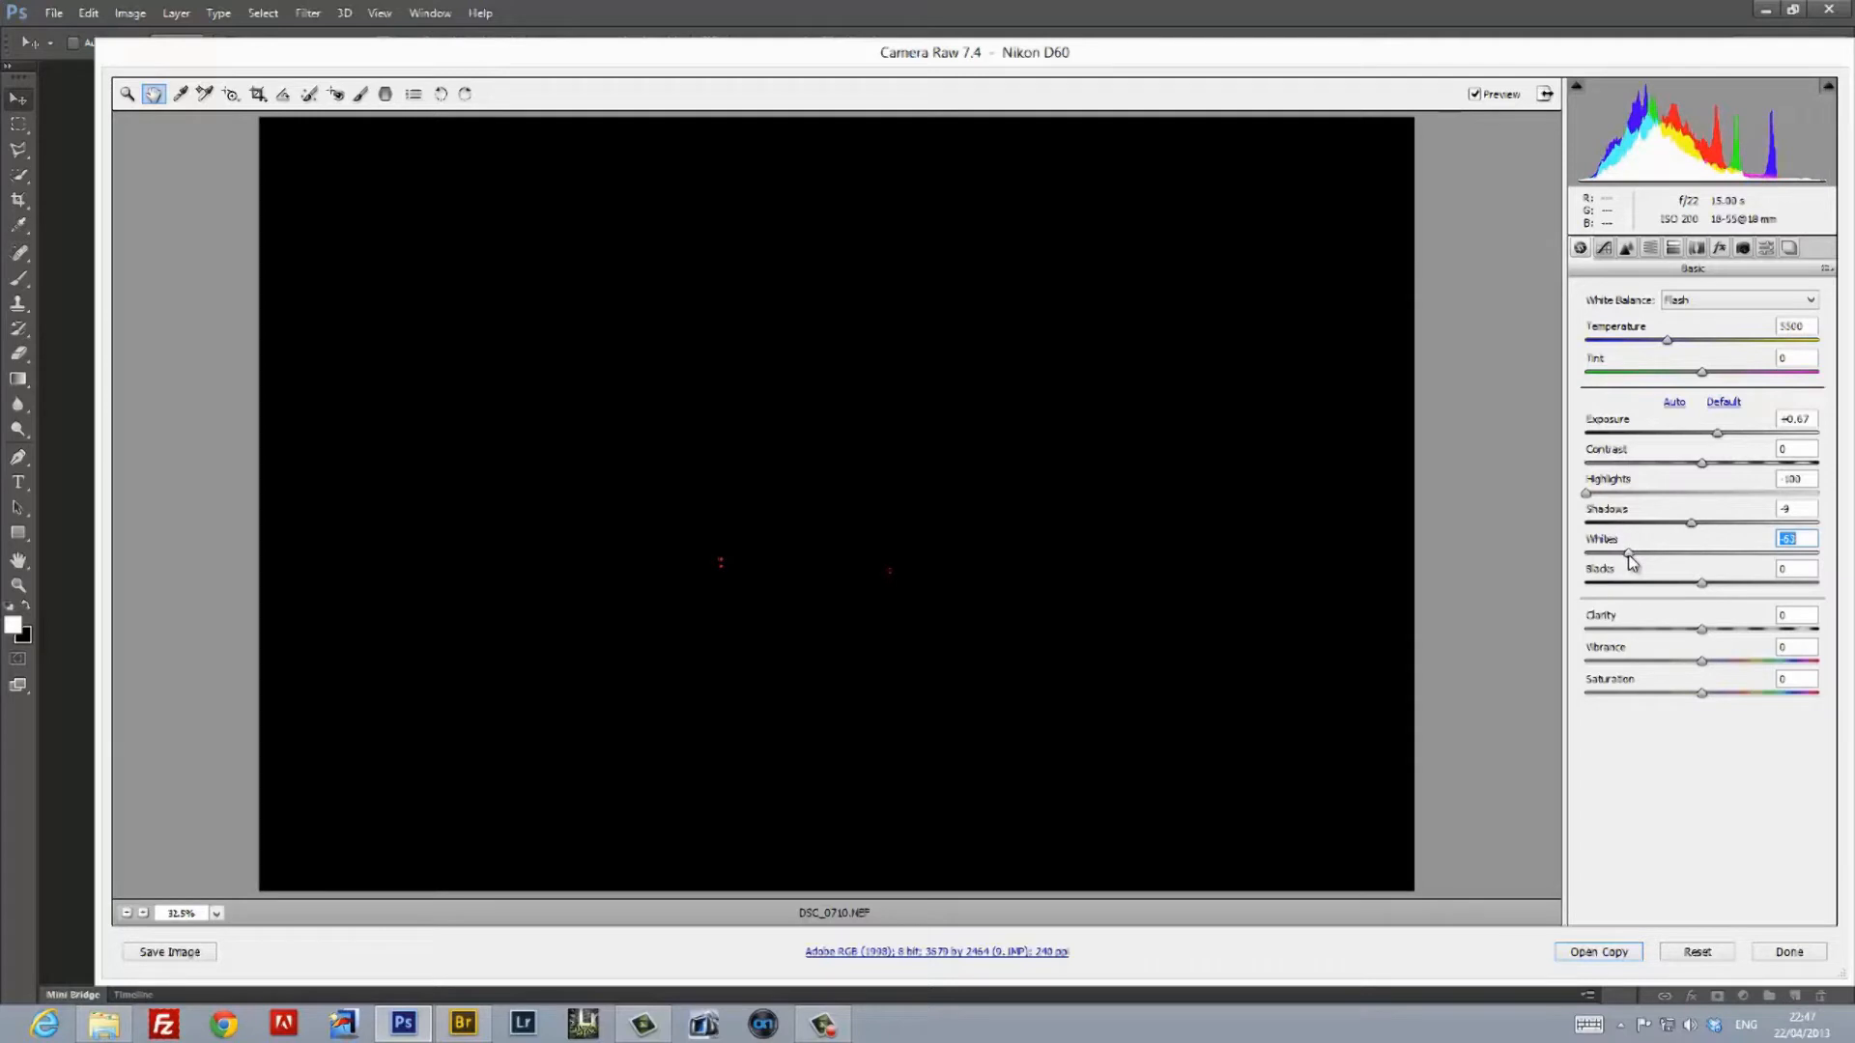
{"action": "left_click_drag", "start_coordinate": [1633, 564], "coordinate": [1636, 564]}
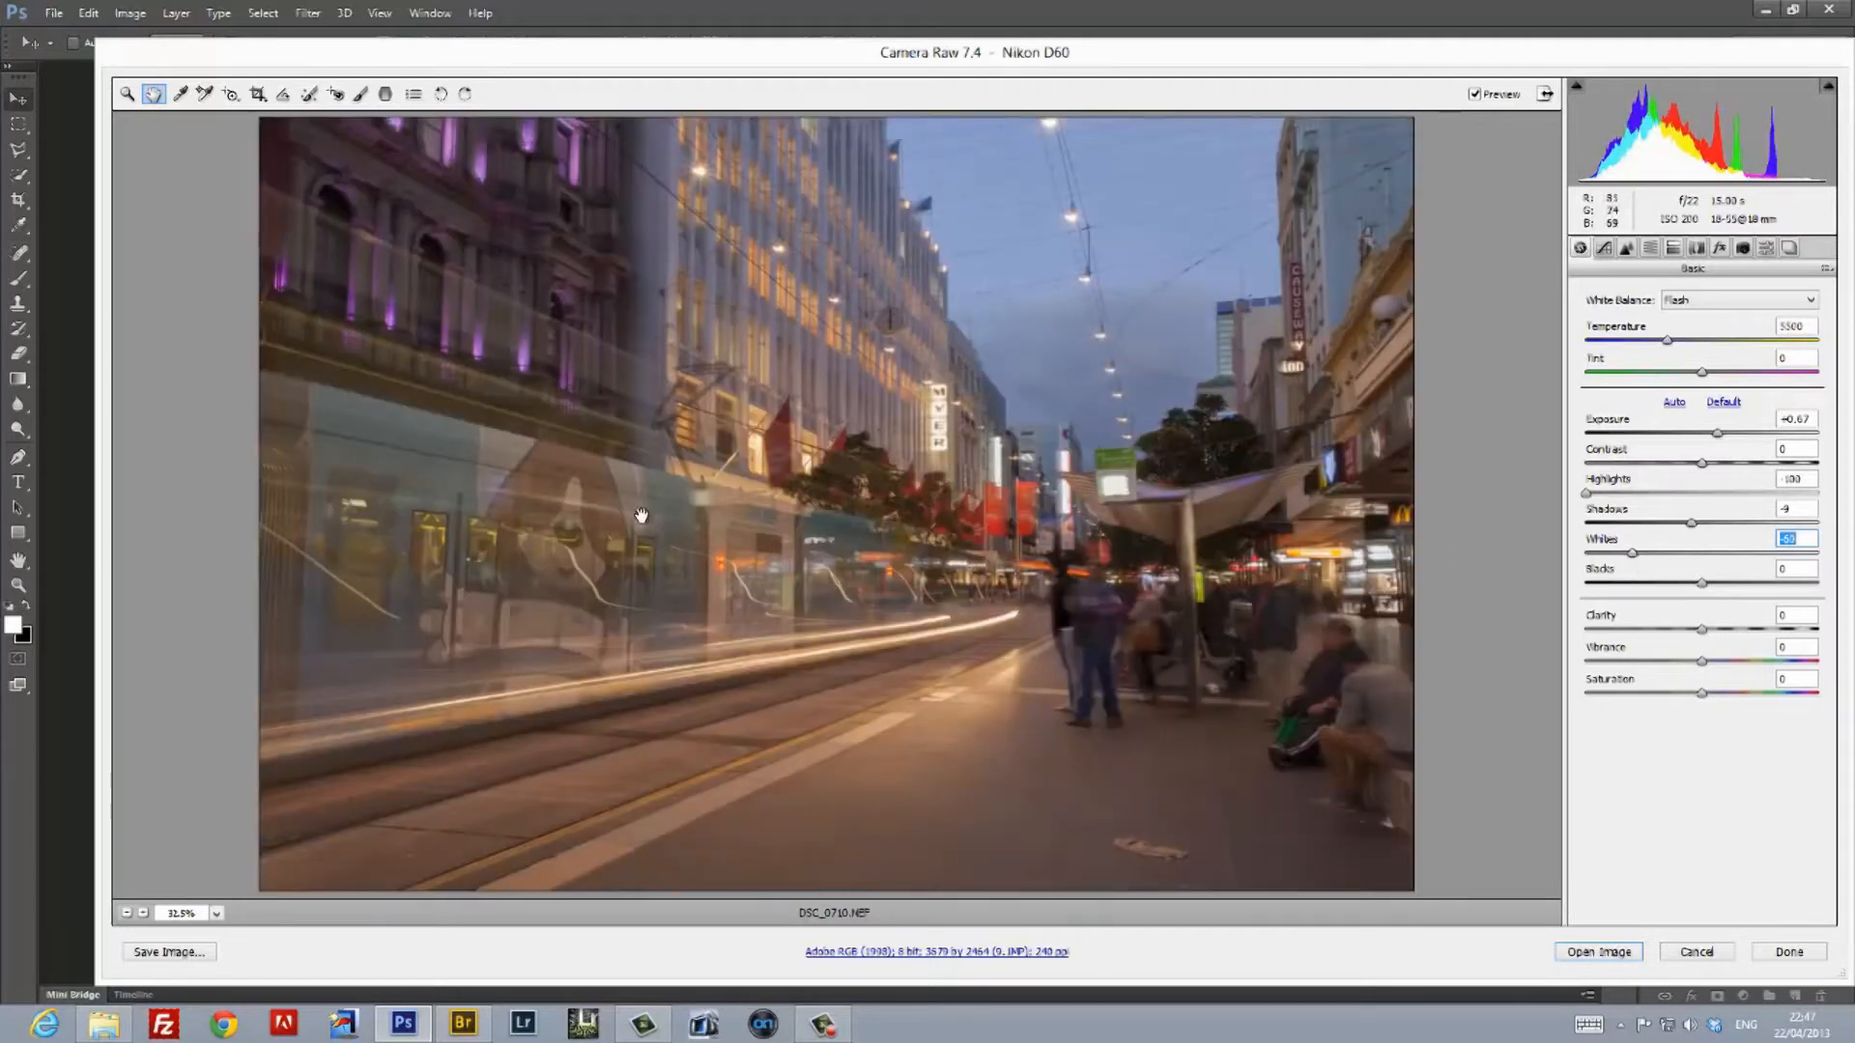
{"action": "key", "text": "alt"}
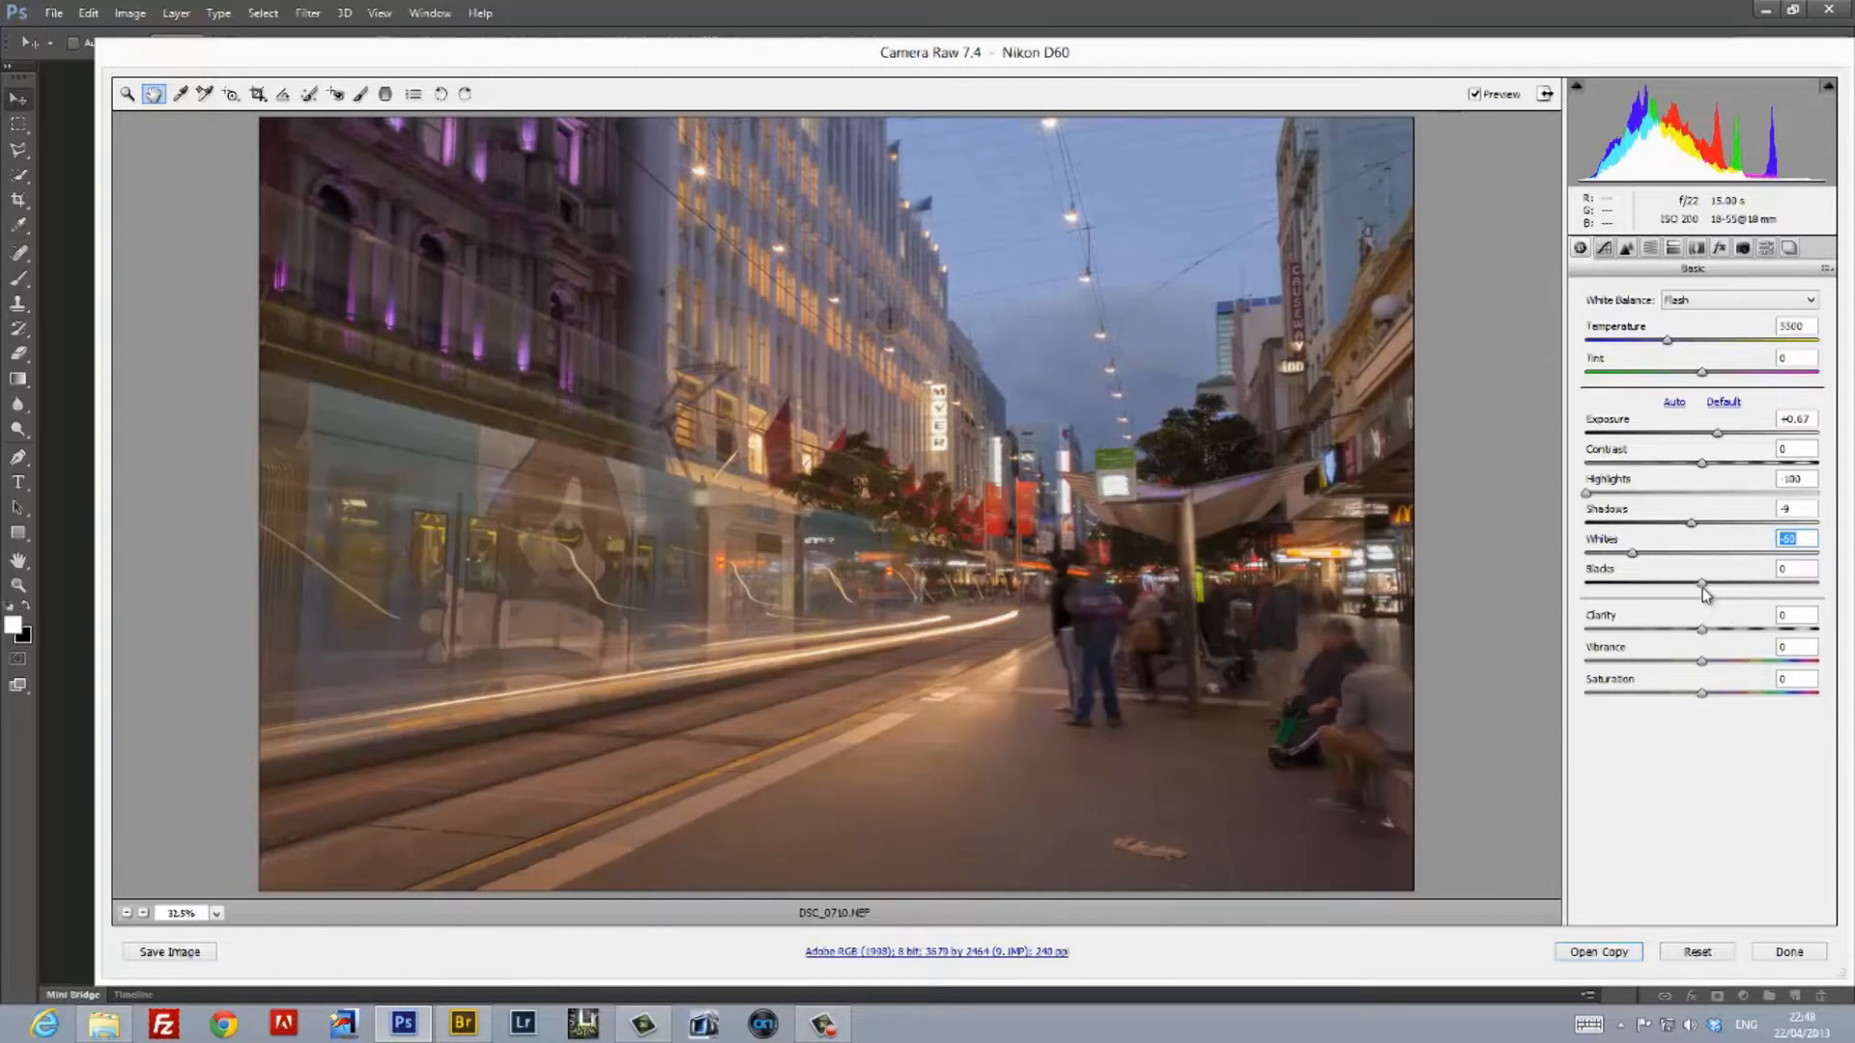
{"action": "mouse_move", "coordinate": [1701, 581]}
{"action": "left_mouse_down"}
{"action": "mouse_move", "coordinate": [1739, 592]}
{"action": "mouse_move", "coordinate": [1684, 599]}
{"action": "left_mouse_up"}
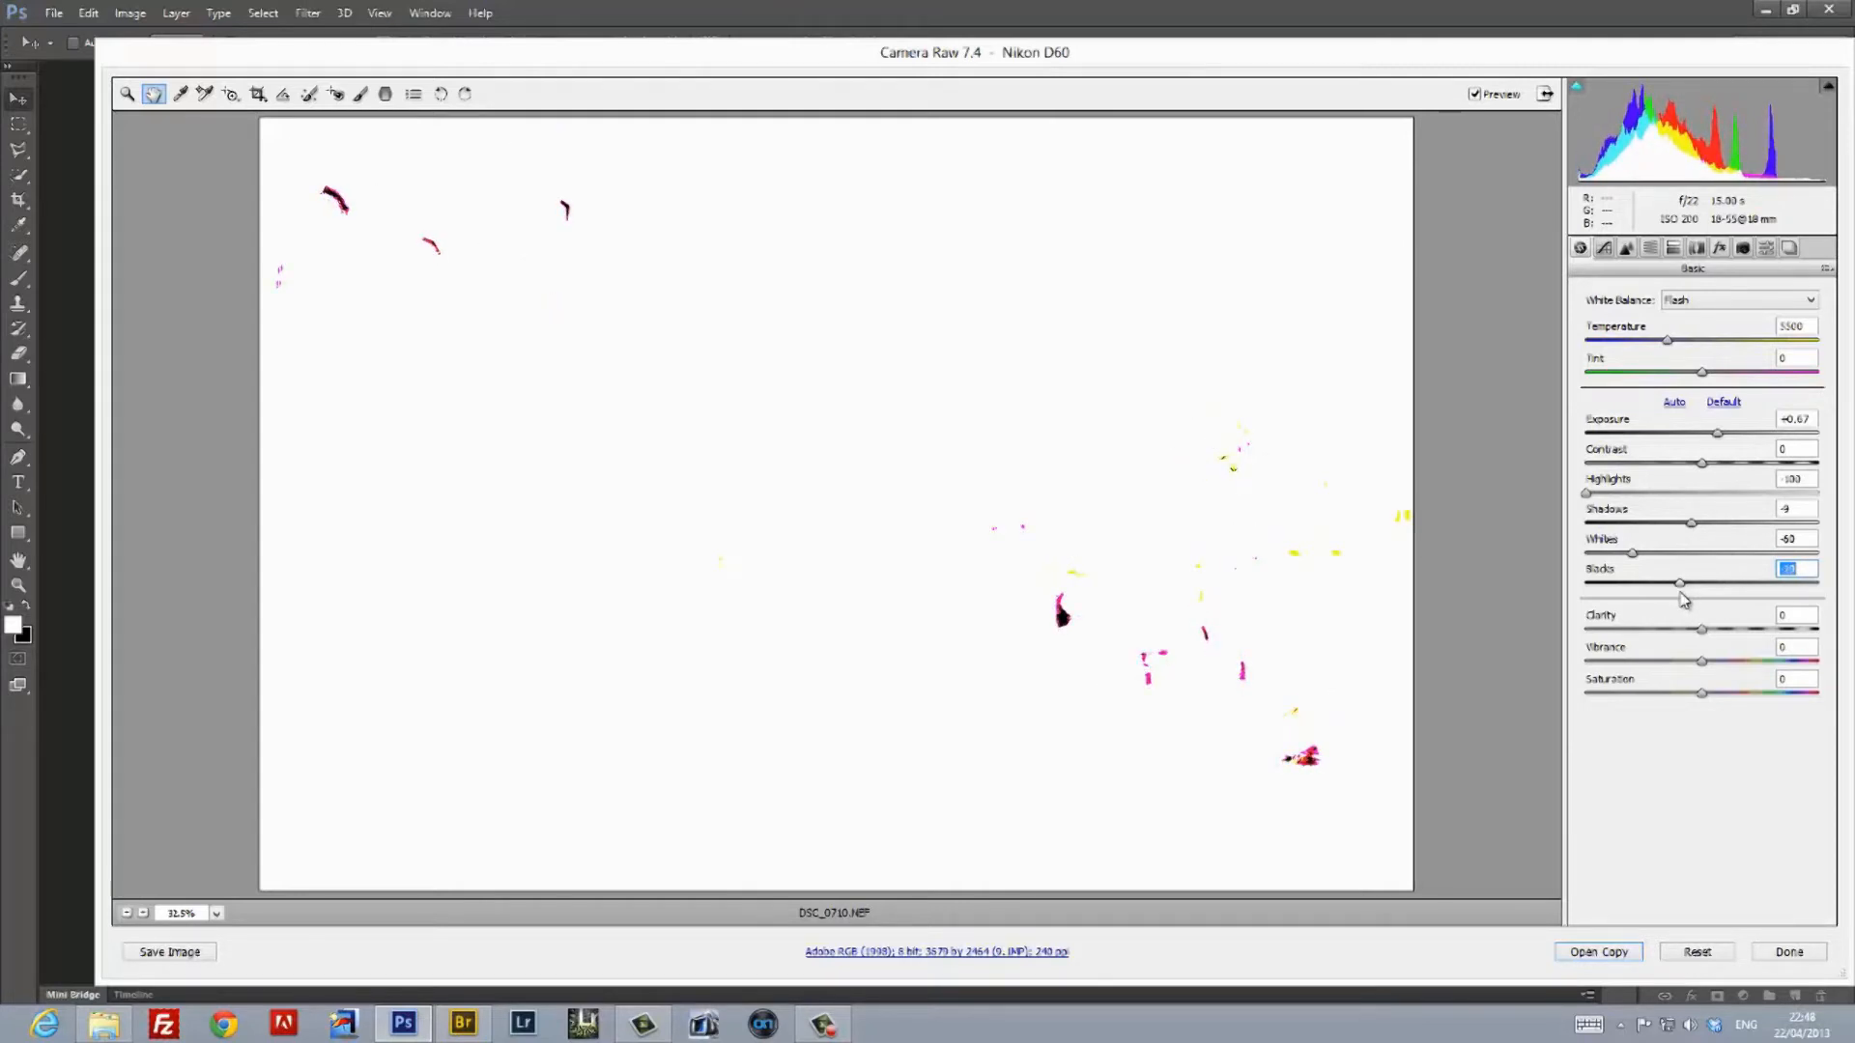
{"action": "left_click_drag", "start_coordinate": [1684, 599], "coordinate": [1688, 600]}
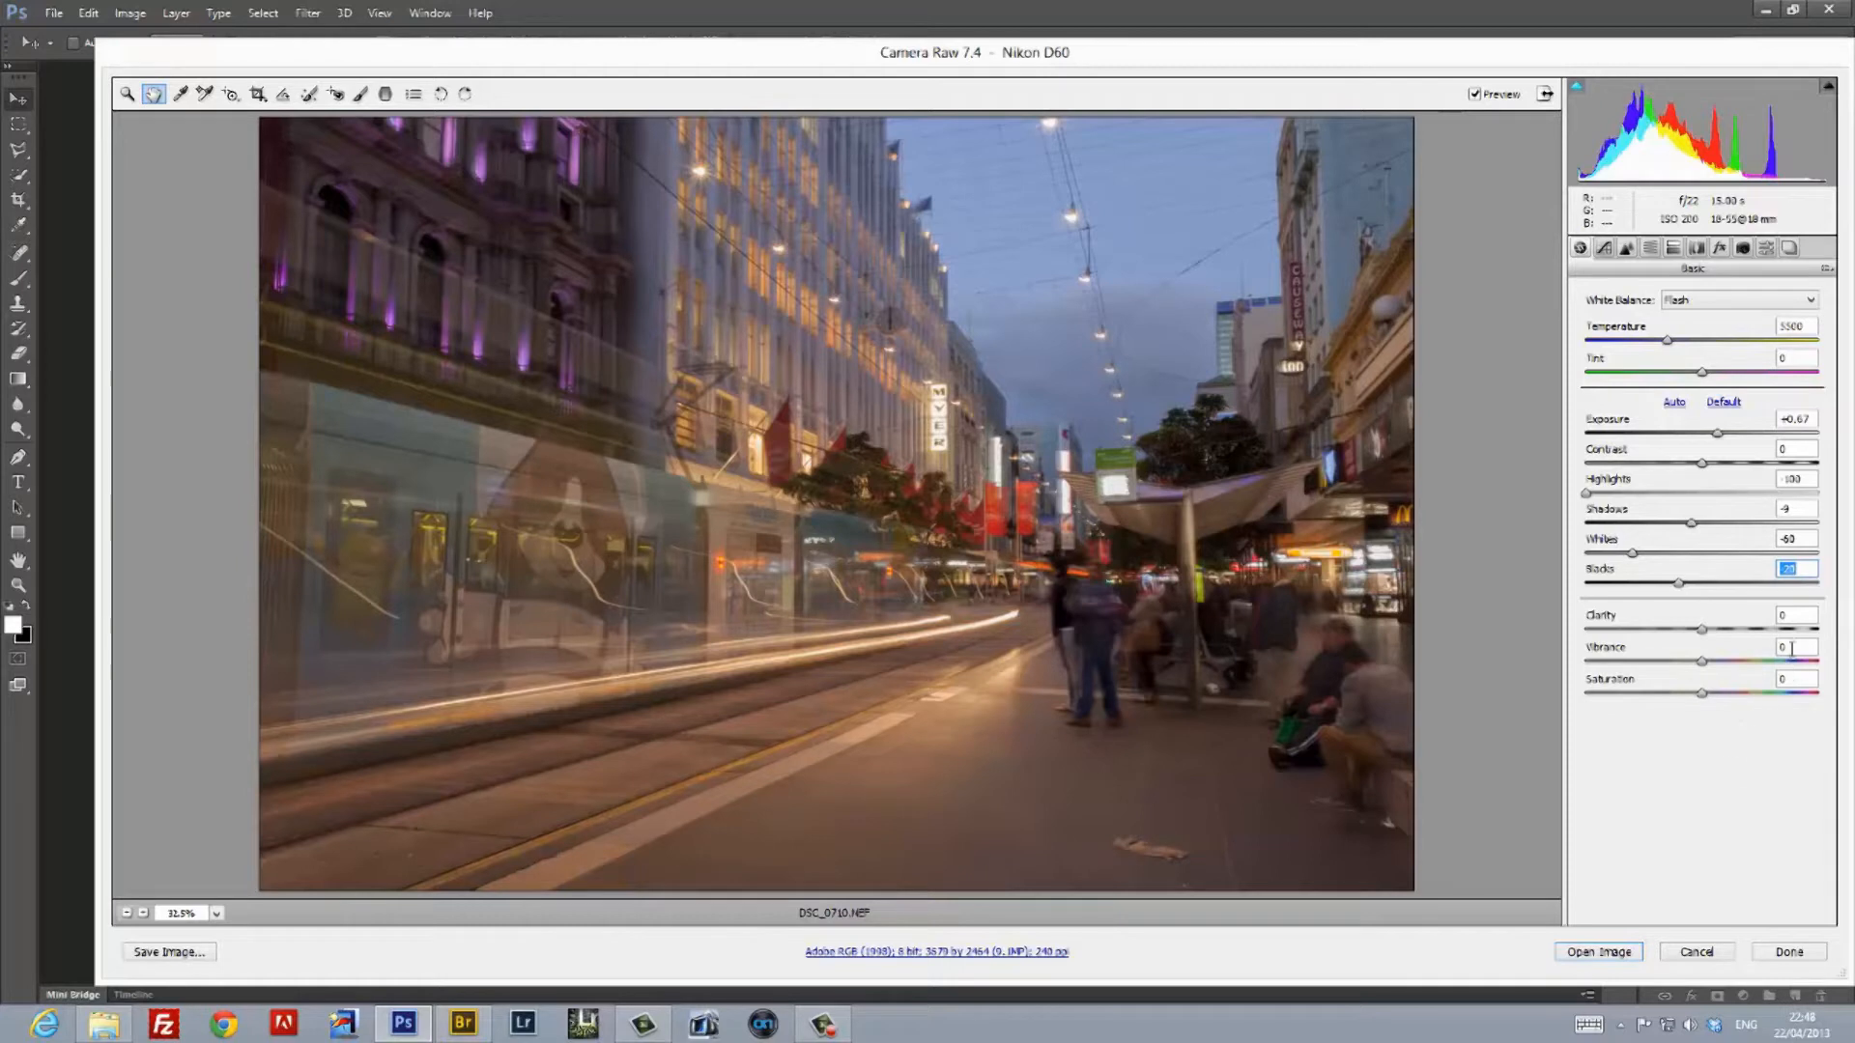
Set Vibrance and Saturation to +10 each, then try Clarity at +100 and reset it to 0
{"action": "left_click", "coordinate": [1791, 649]}
{"action": "type", "text": "1010"}
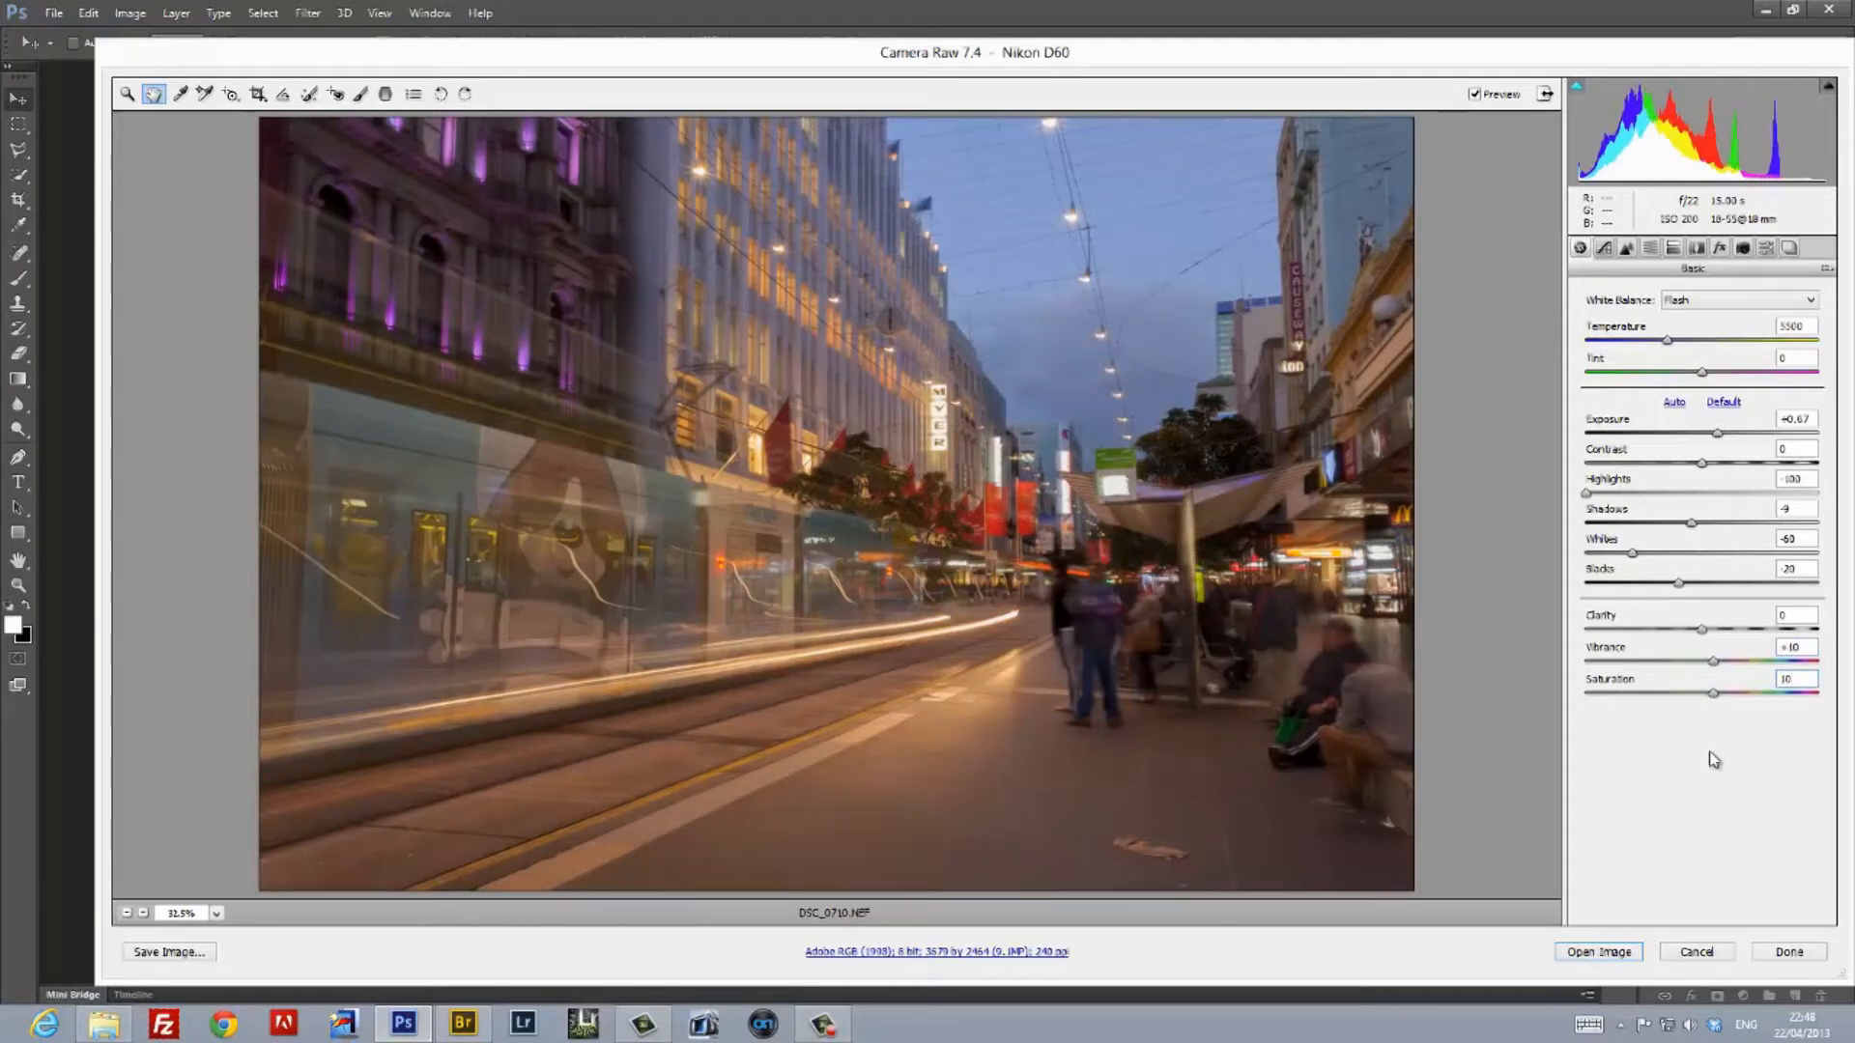
{"action": "left_click_drag", "start_coordinate": [1702, 629], "coordinate": [1852, 636]}
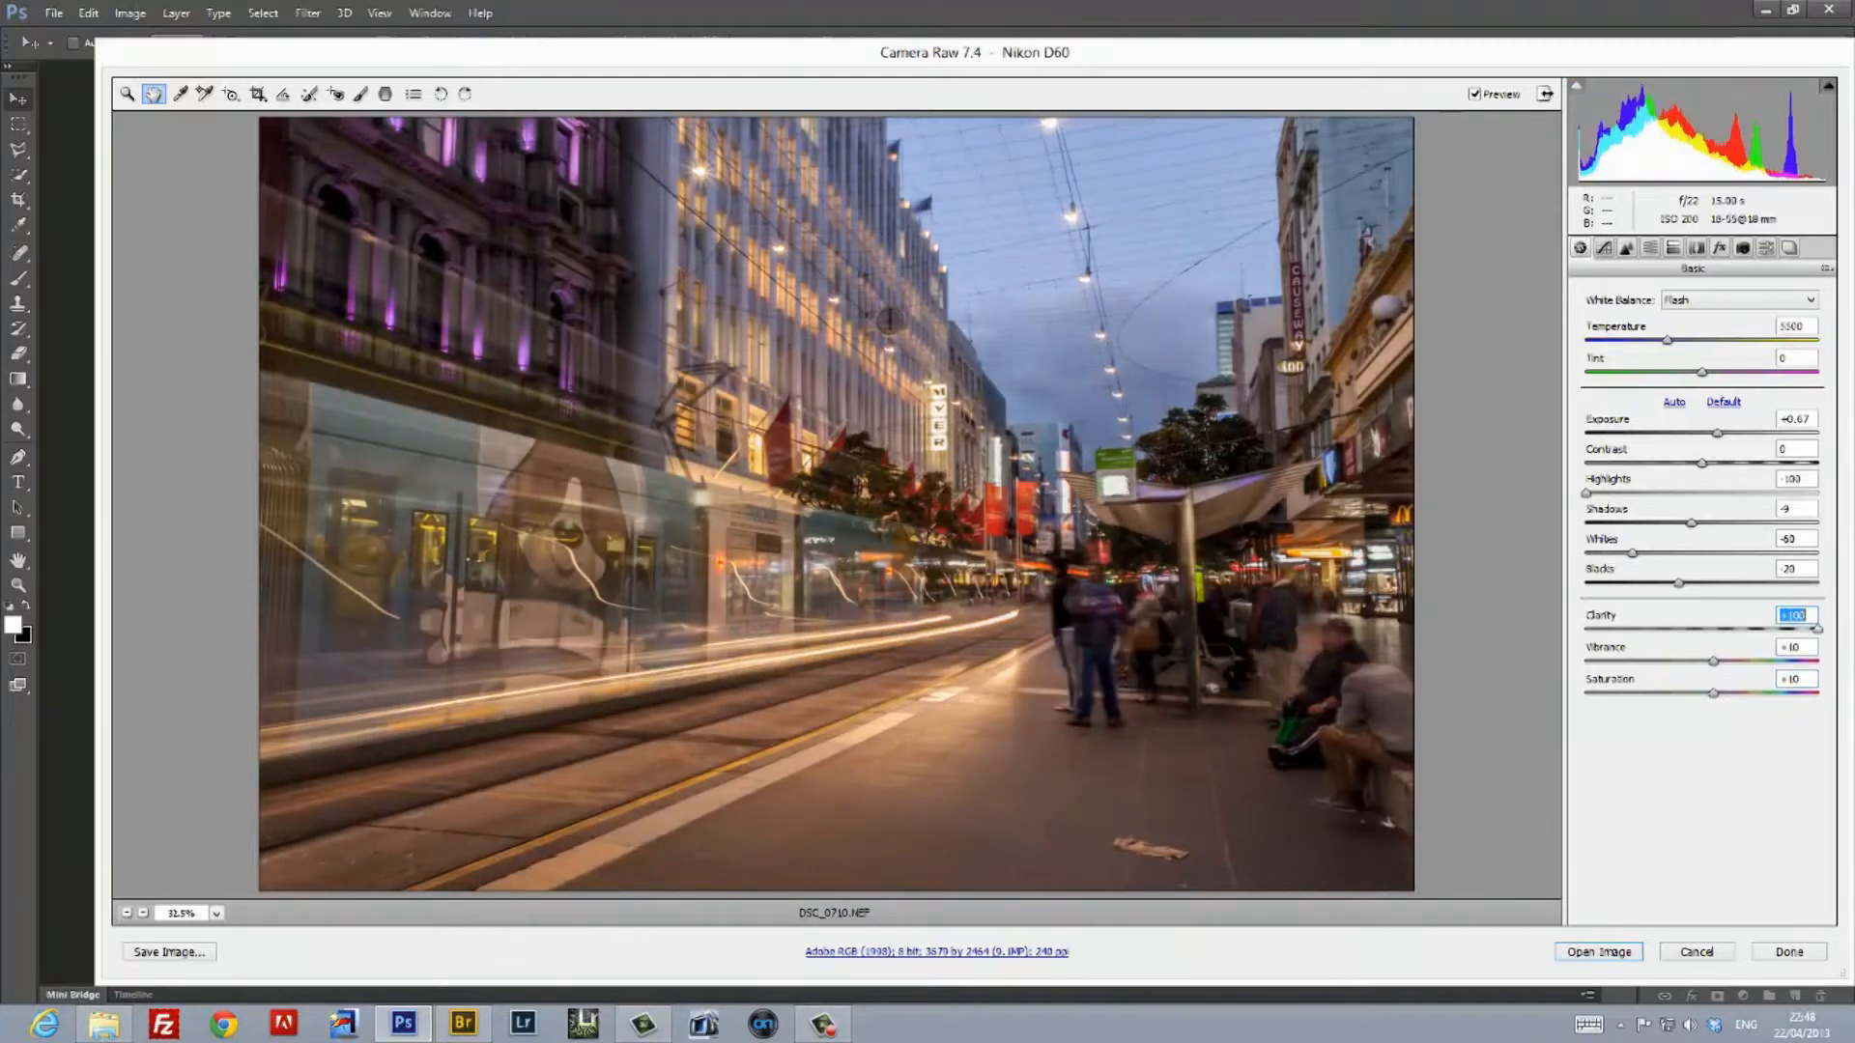
{"action": "double_click", "coordinate": [1819, 630]}
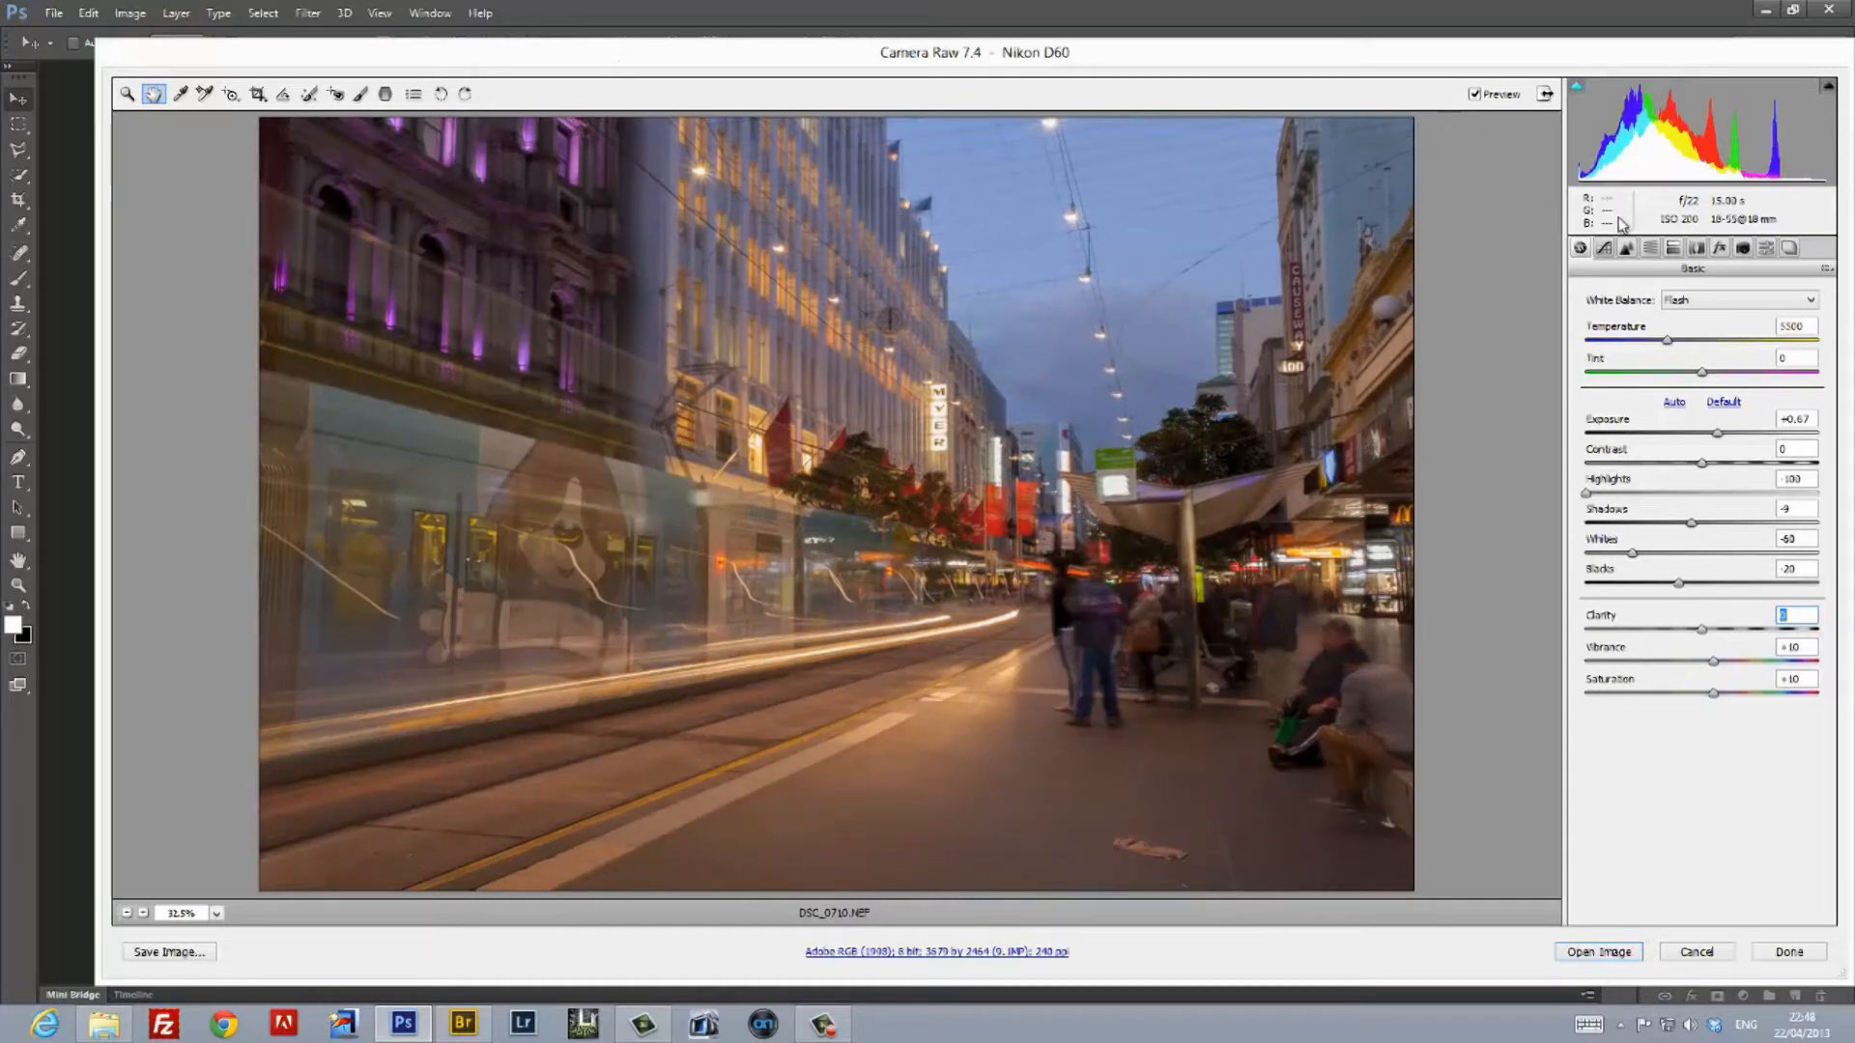
Set the photo's sharpening Amount to 100
{"action": "left_click", "coordinate": [1628, 249]}
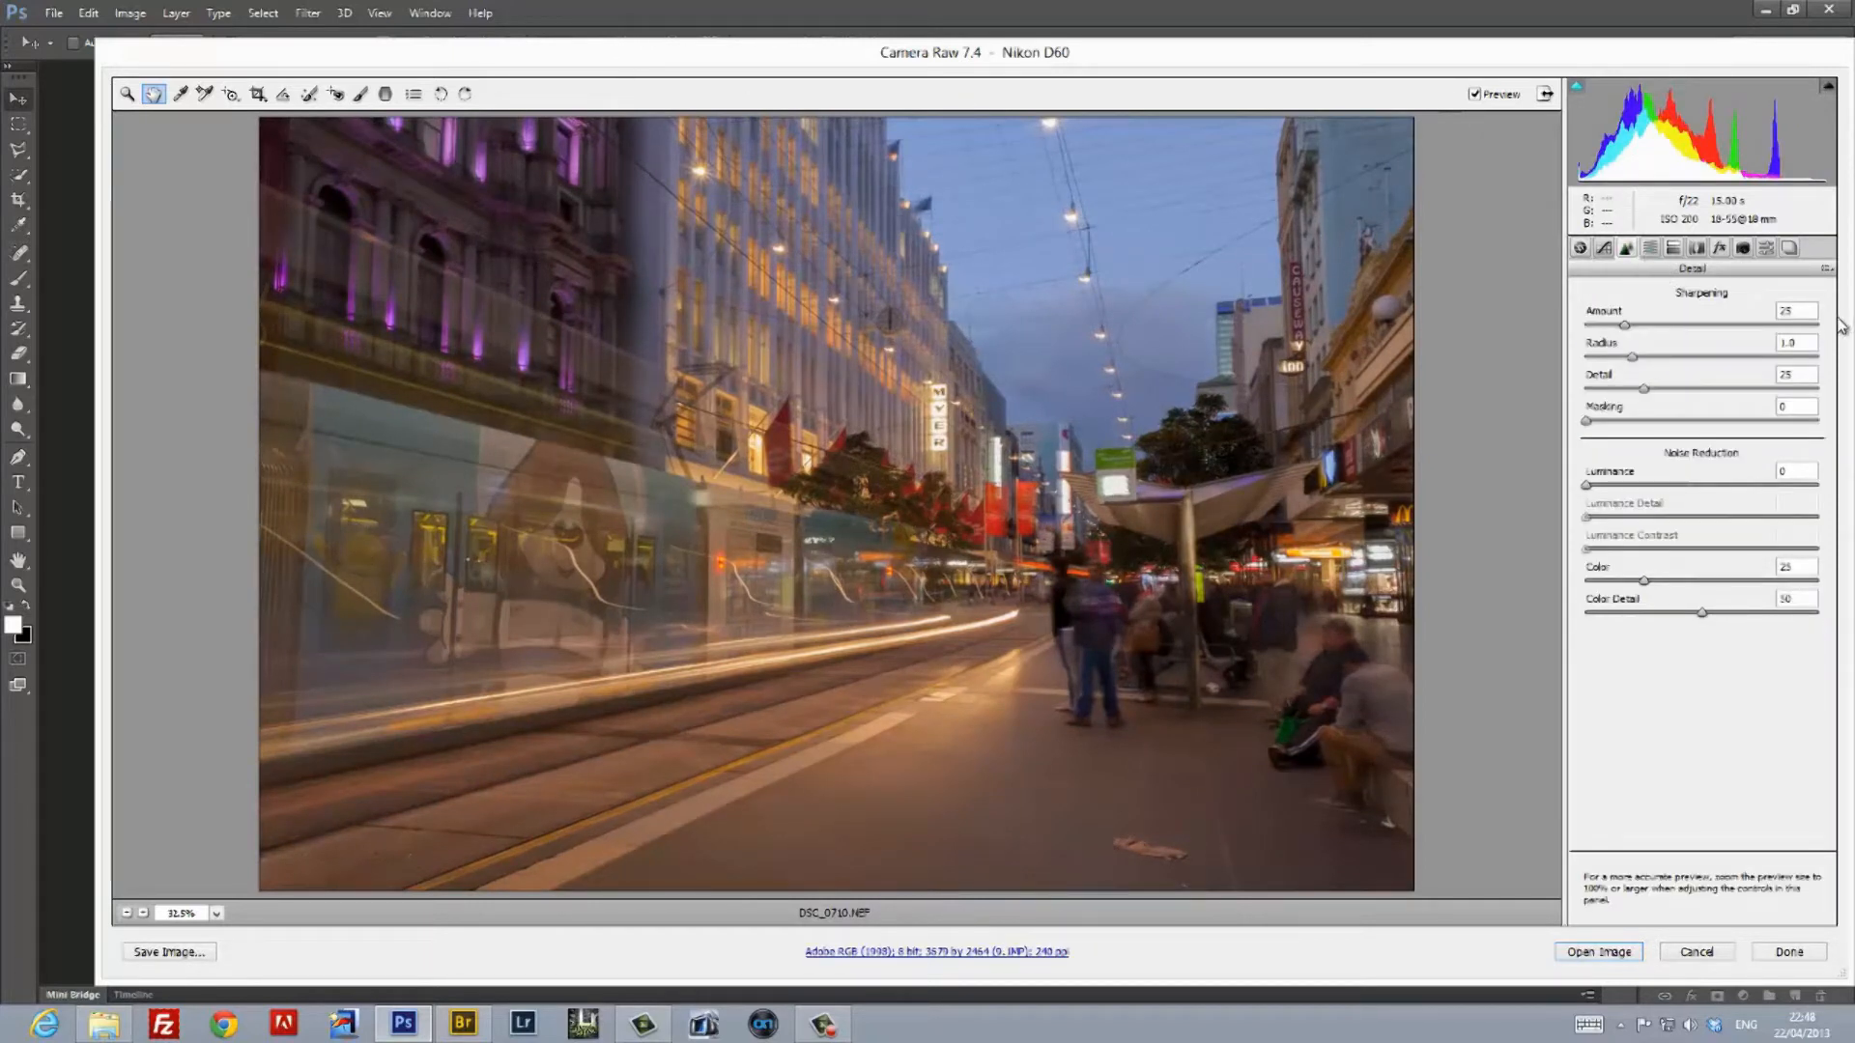
{"action": "left_click", "coordinate": [1660, 316]}
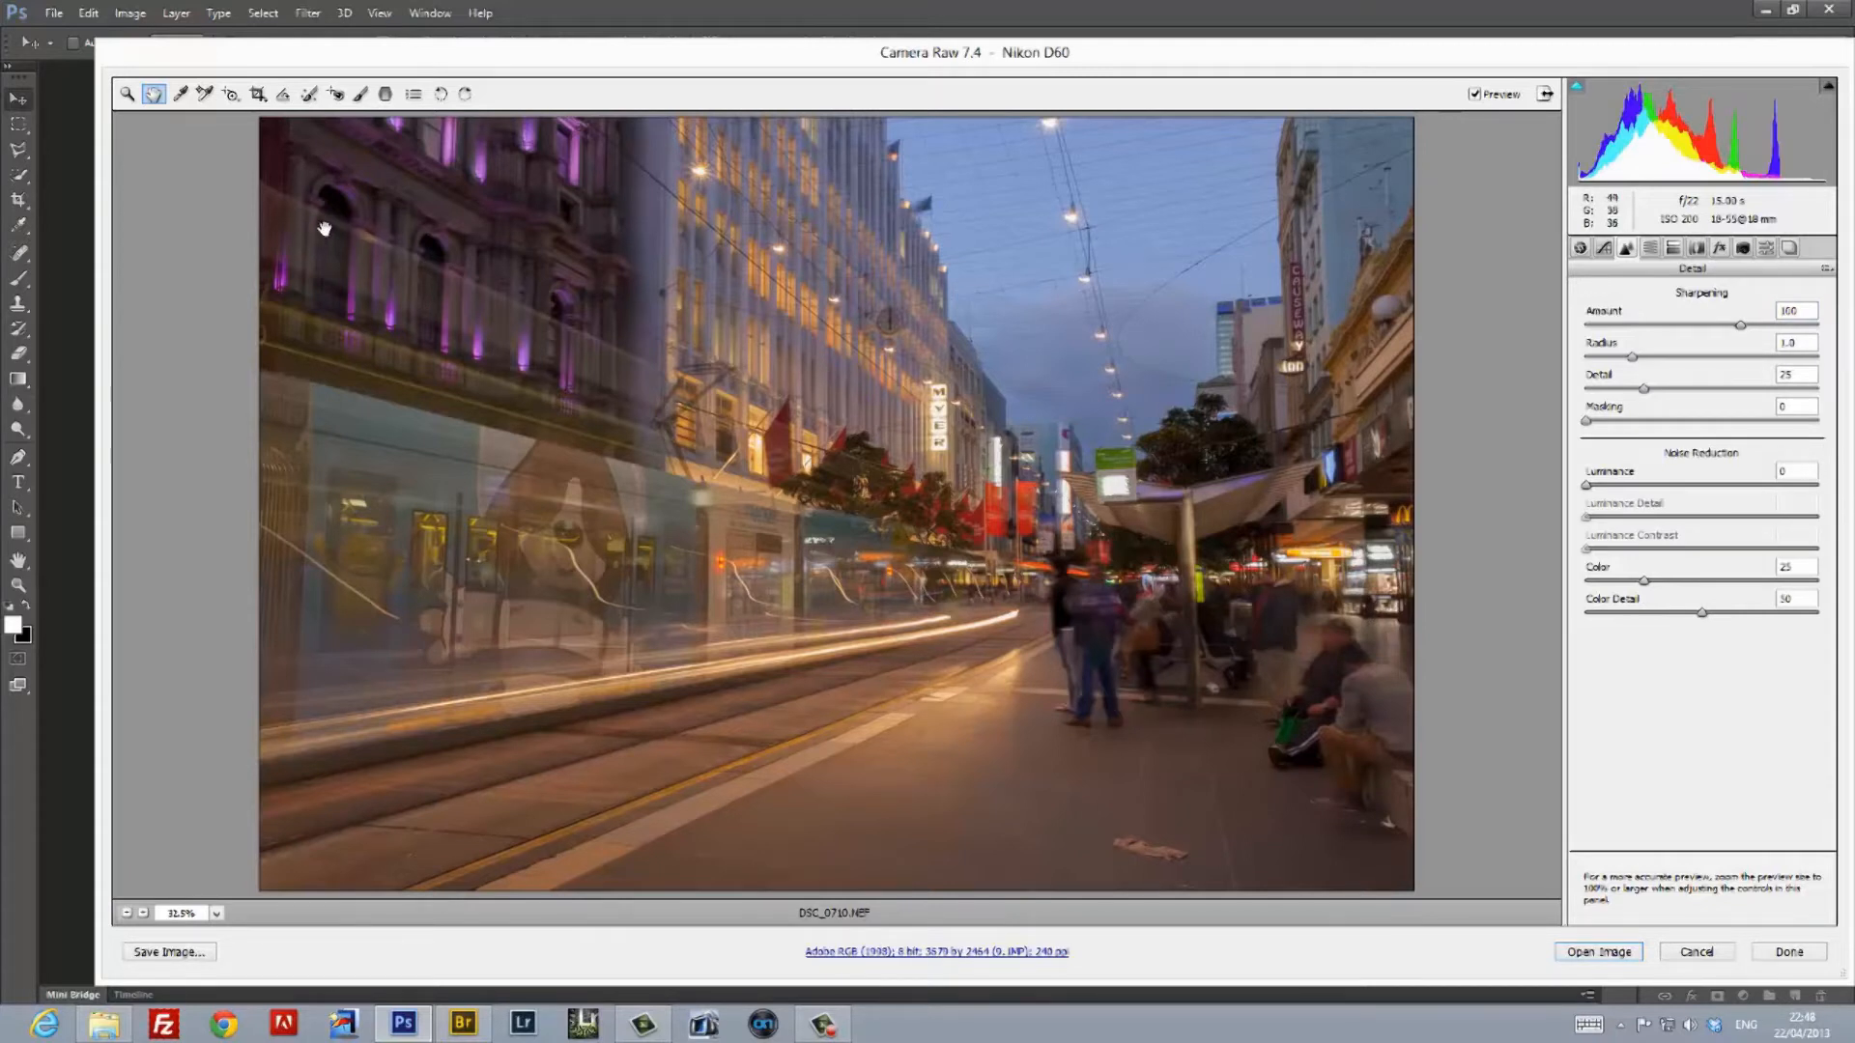
Add a graduated filter running straight down from the photo's upper edge to about the height of the tram's light trails
{"action": "left_click", "coordinate": [386, 94]}
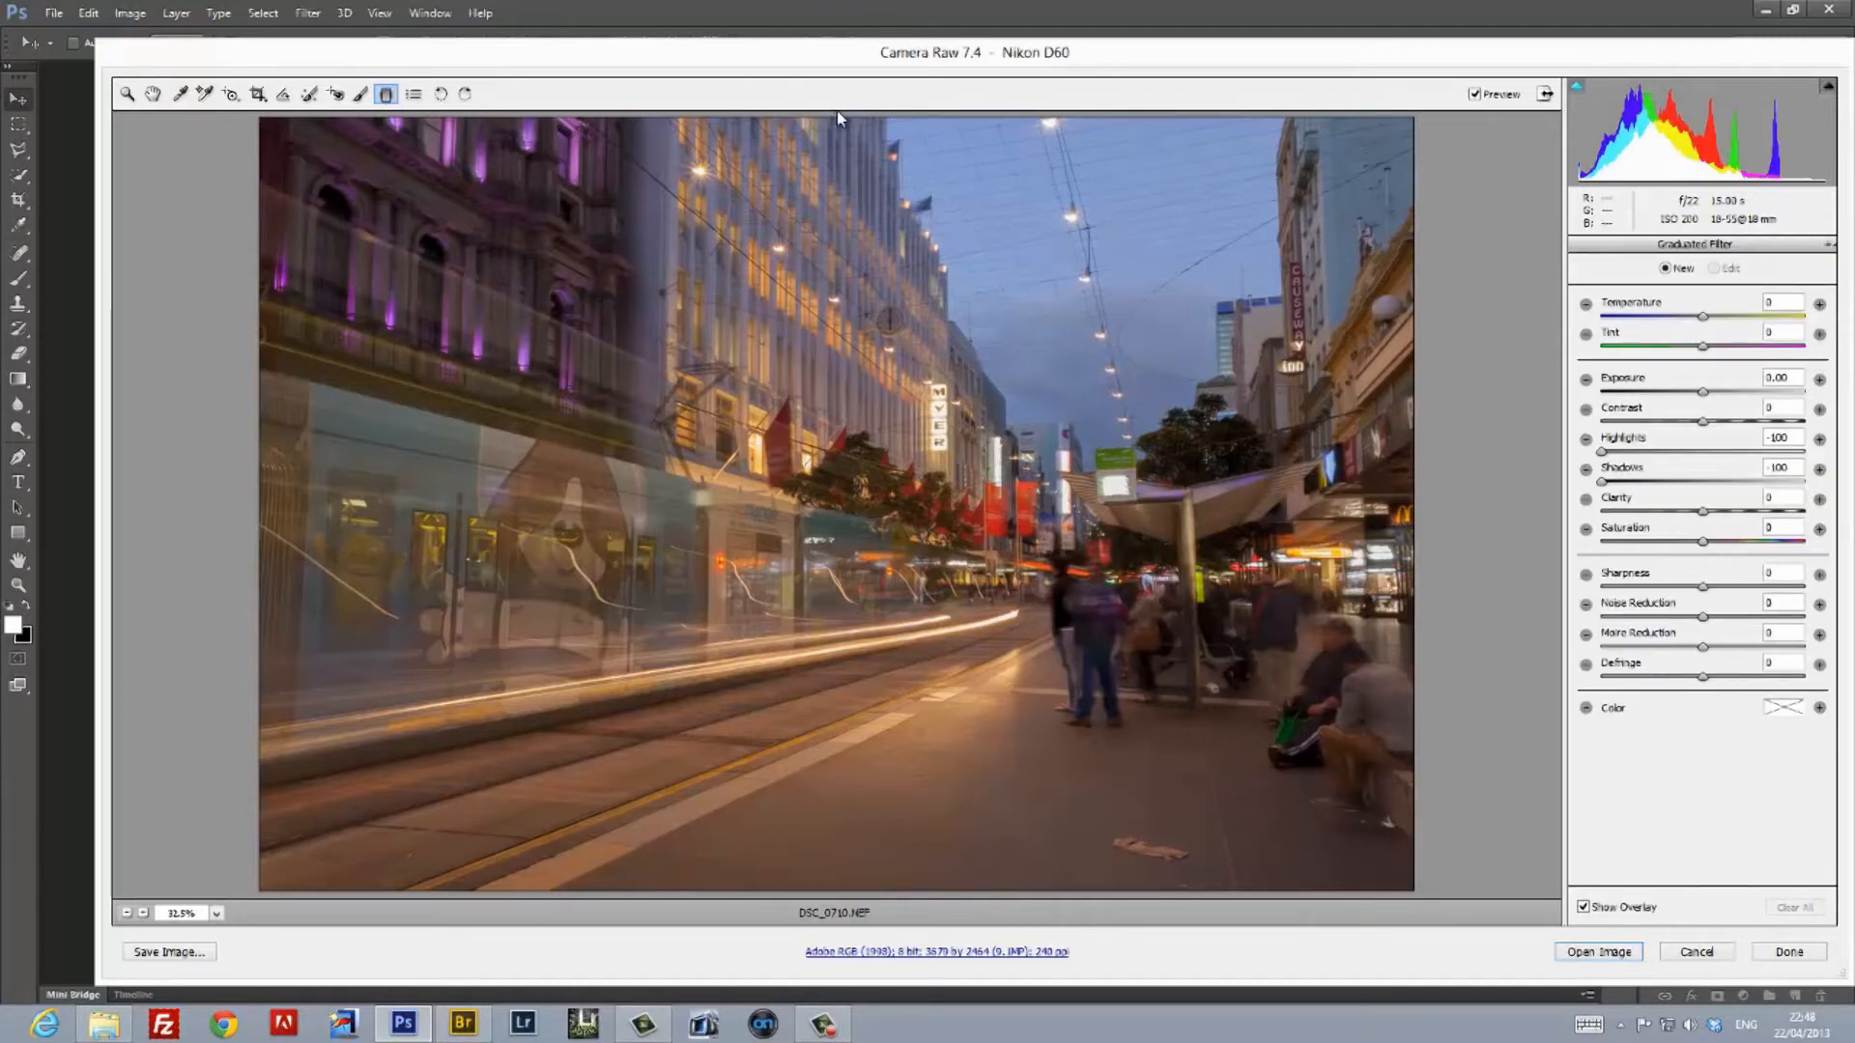
{"action": "key", "text": "shift"}
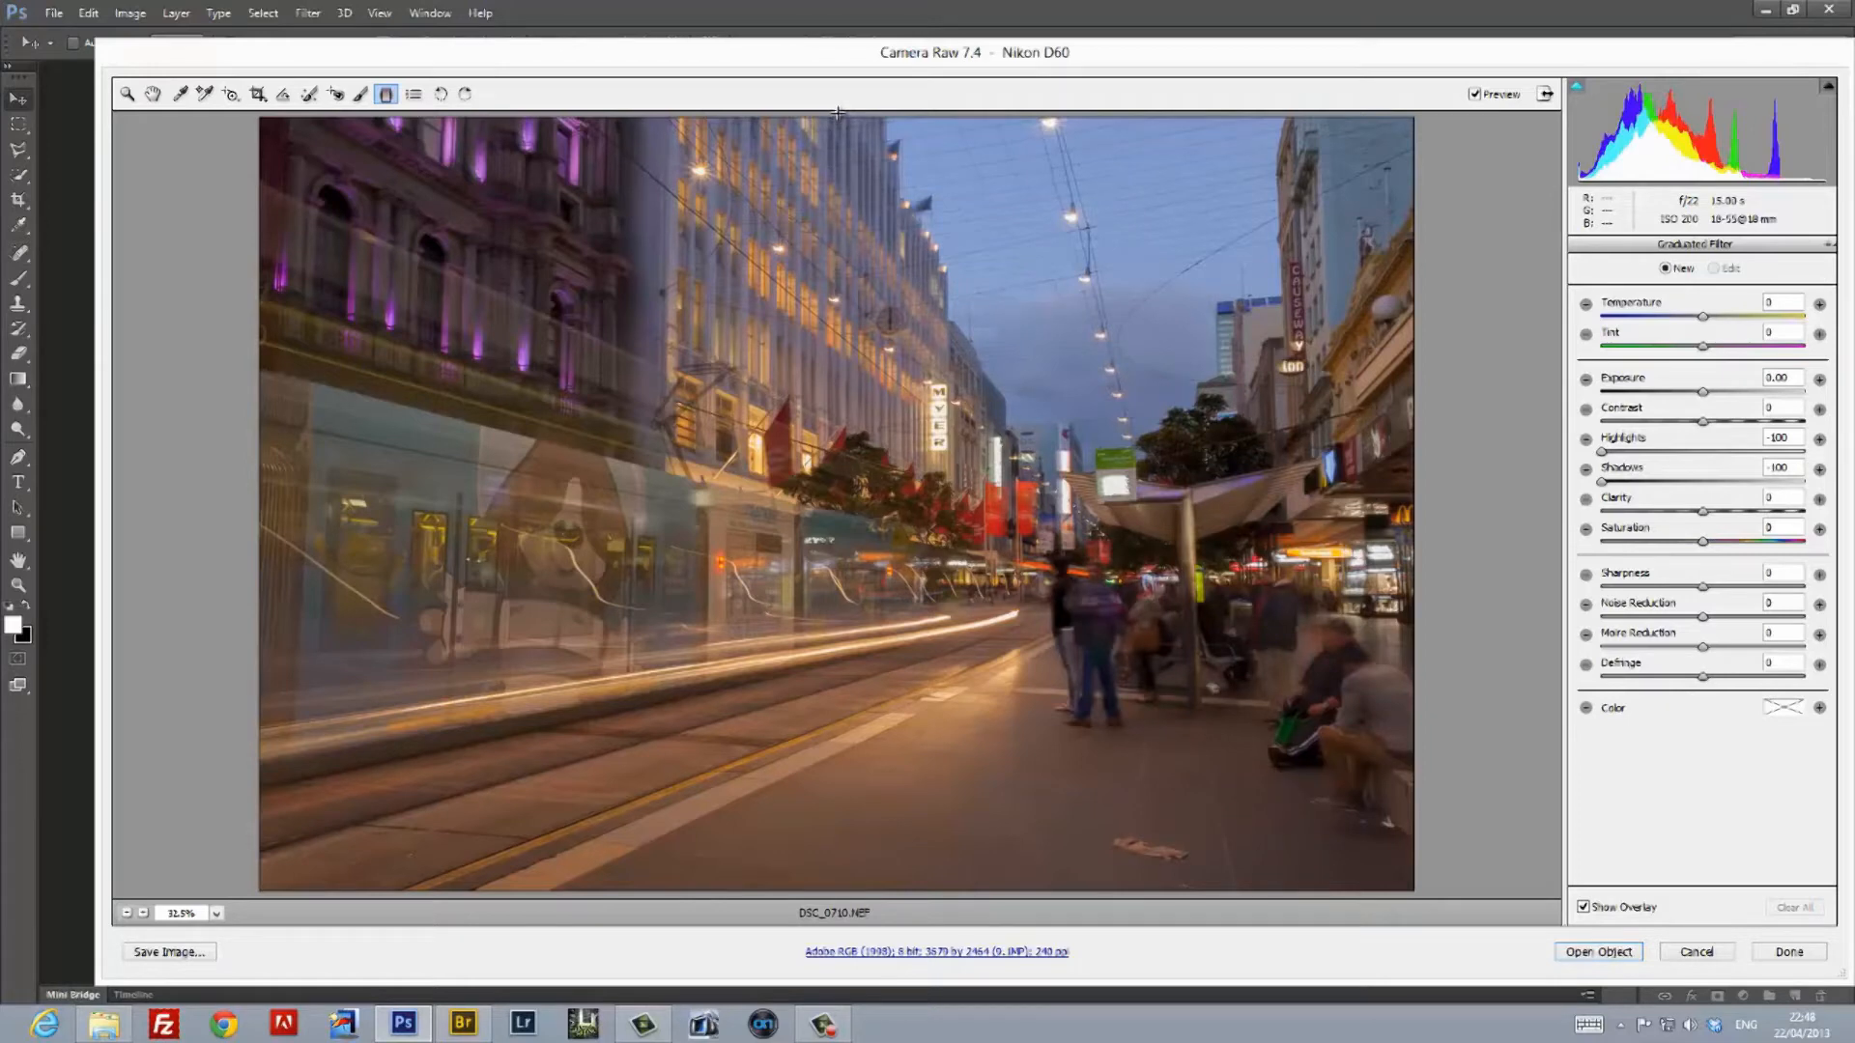
{"action": "left_click_drag", "start_coordinate": [837, 113], "coordinate": [876, 613]}
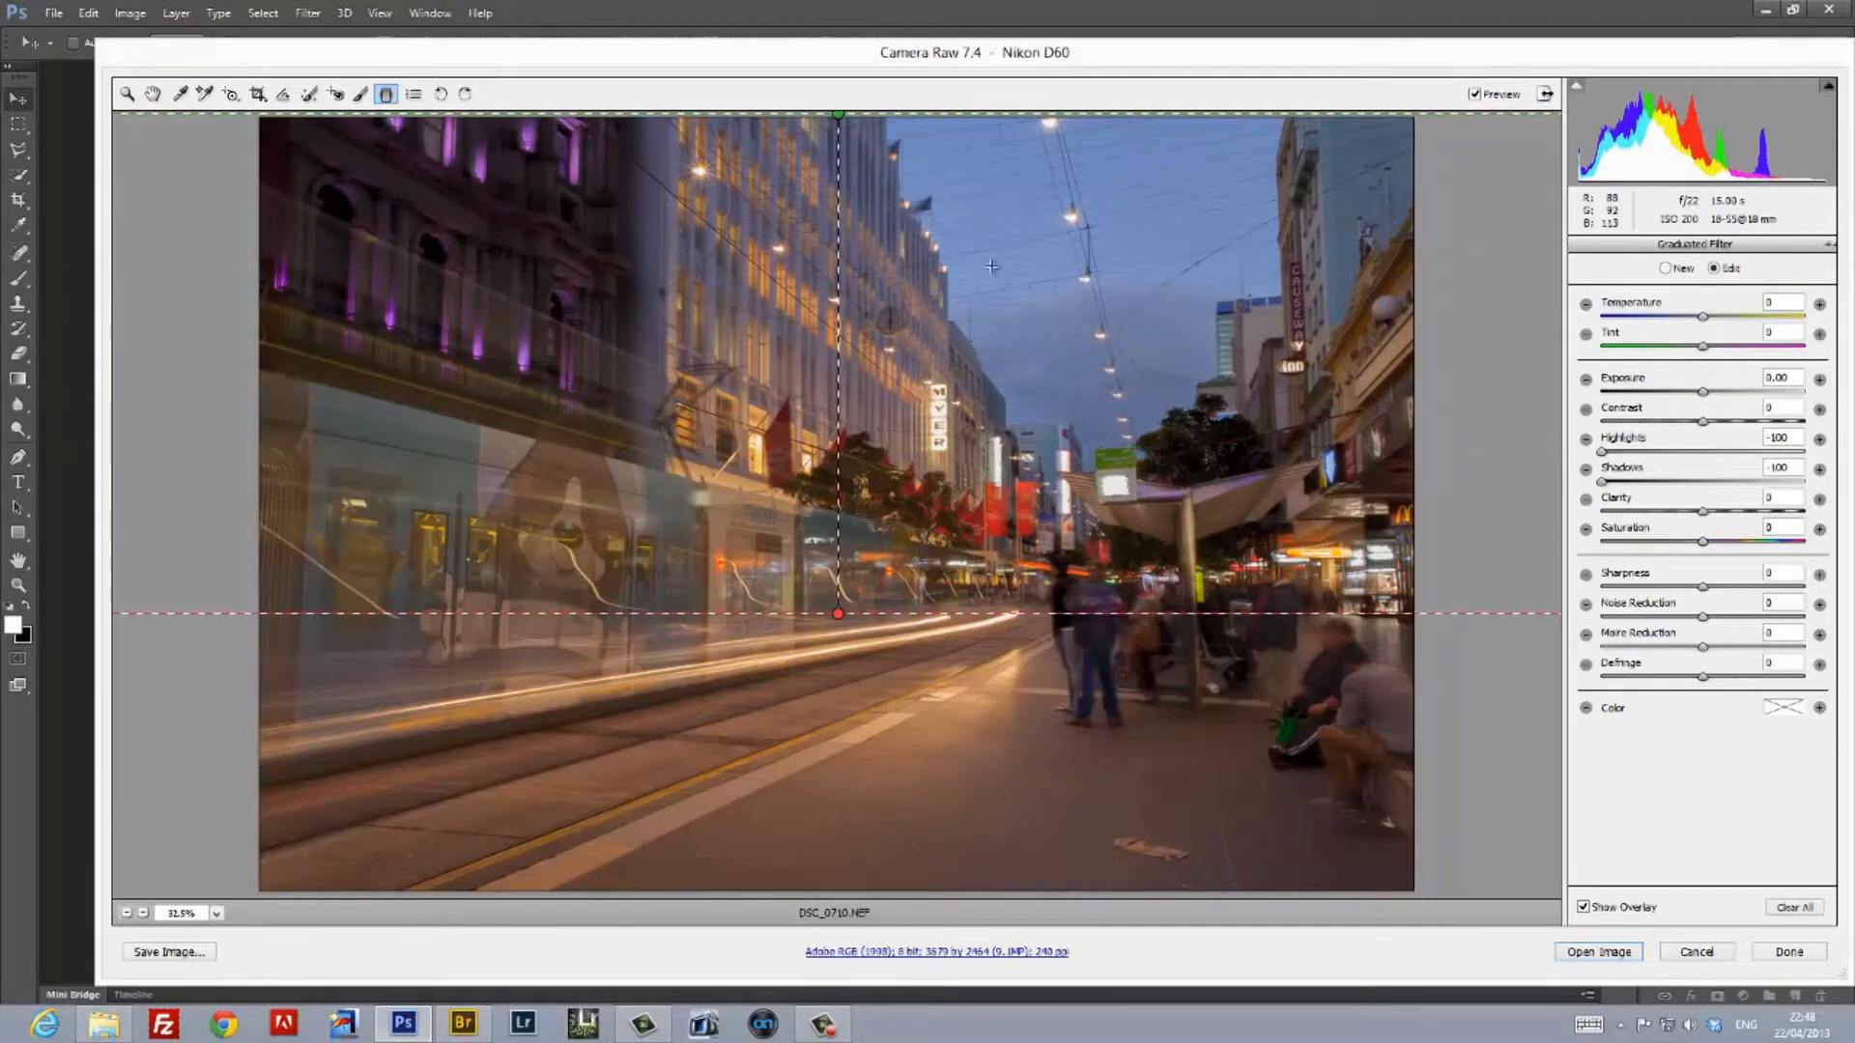
Set the graduated filter's Temperature to -10 and reset its Highlights and Shadows to 0
{"action": "left_click", "coordinate": [1701, 319]}
{"action": "left_click_drag", "start_coordinate": [1700, 319], "coordinate": [1696, 324]}
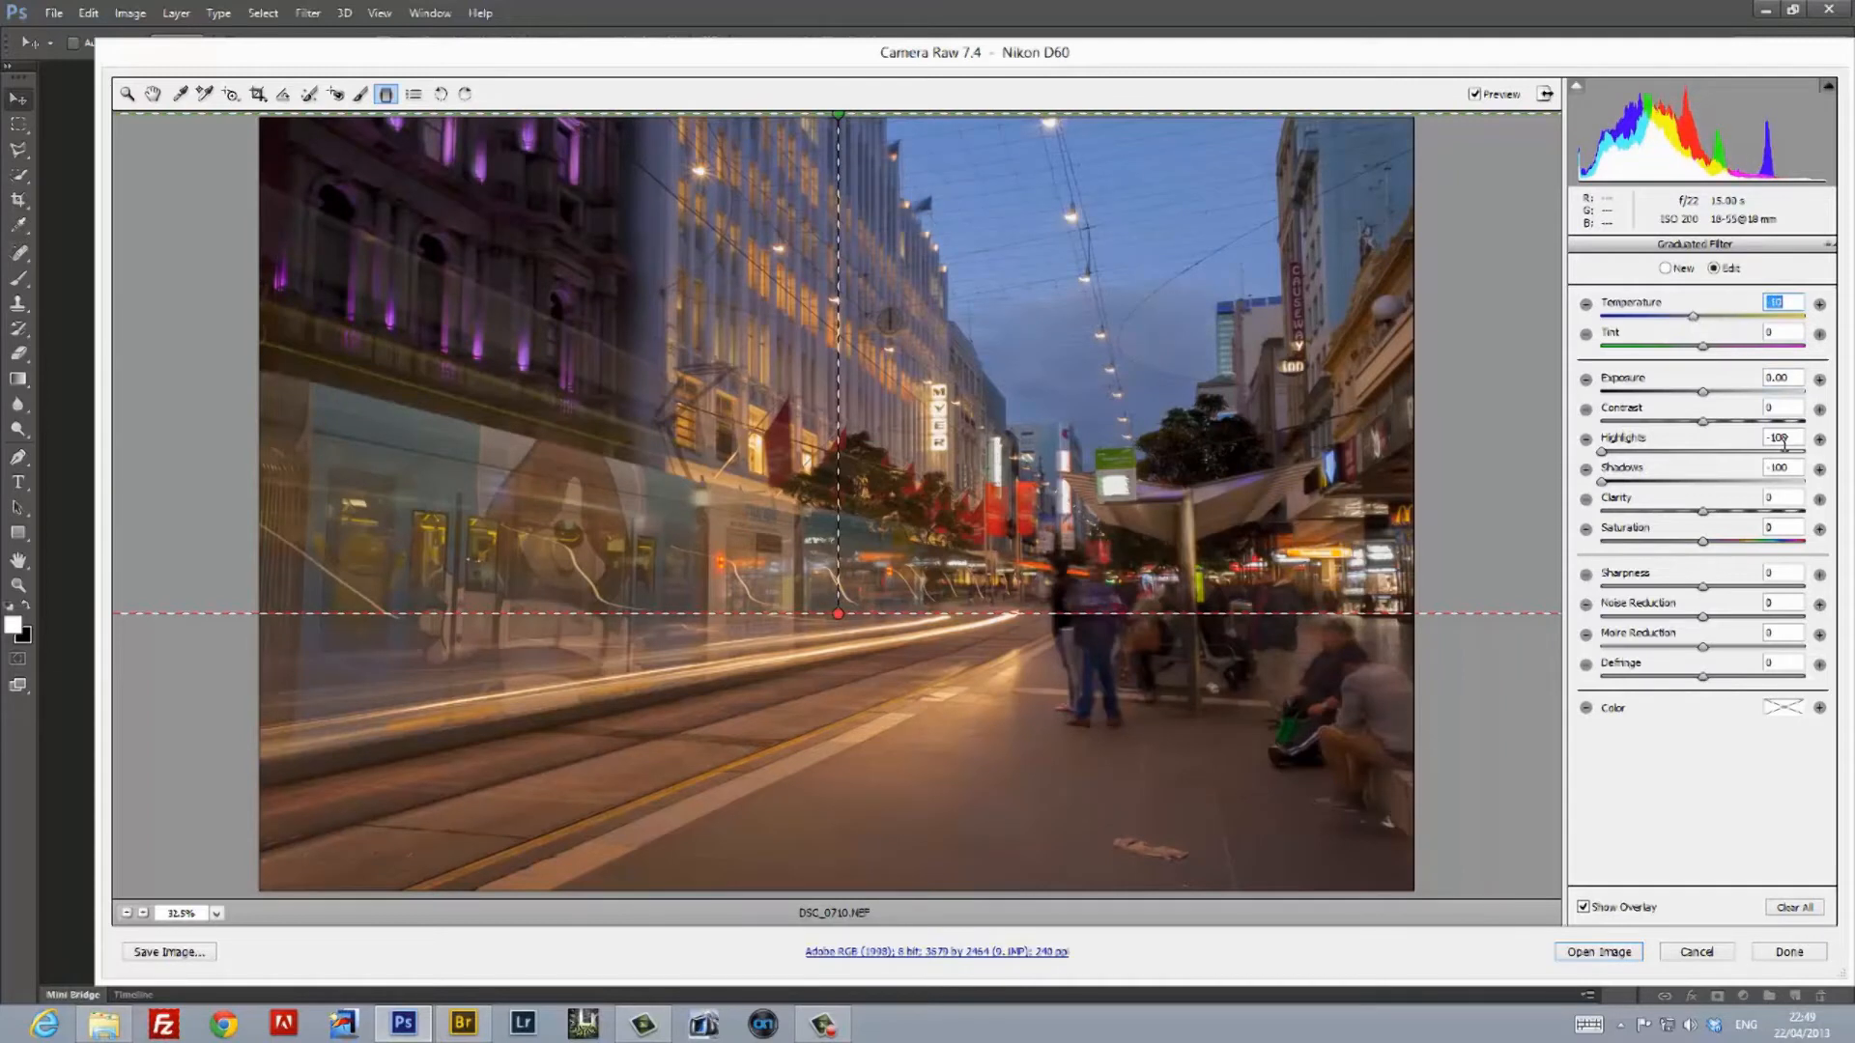
{"action": "double_click", "coordinate": [1602, 451]}
{"action": "double_click", "coordinate": [1603, 483]}
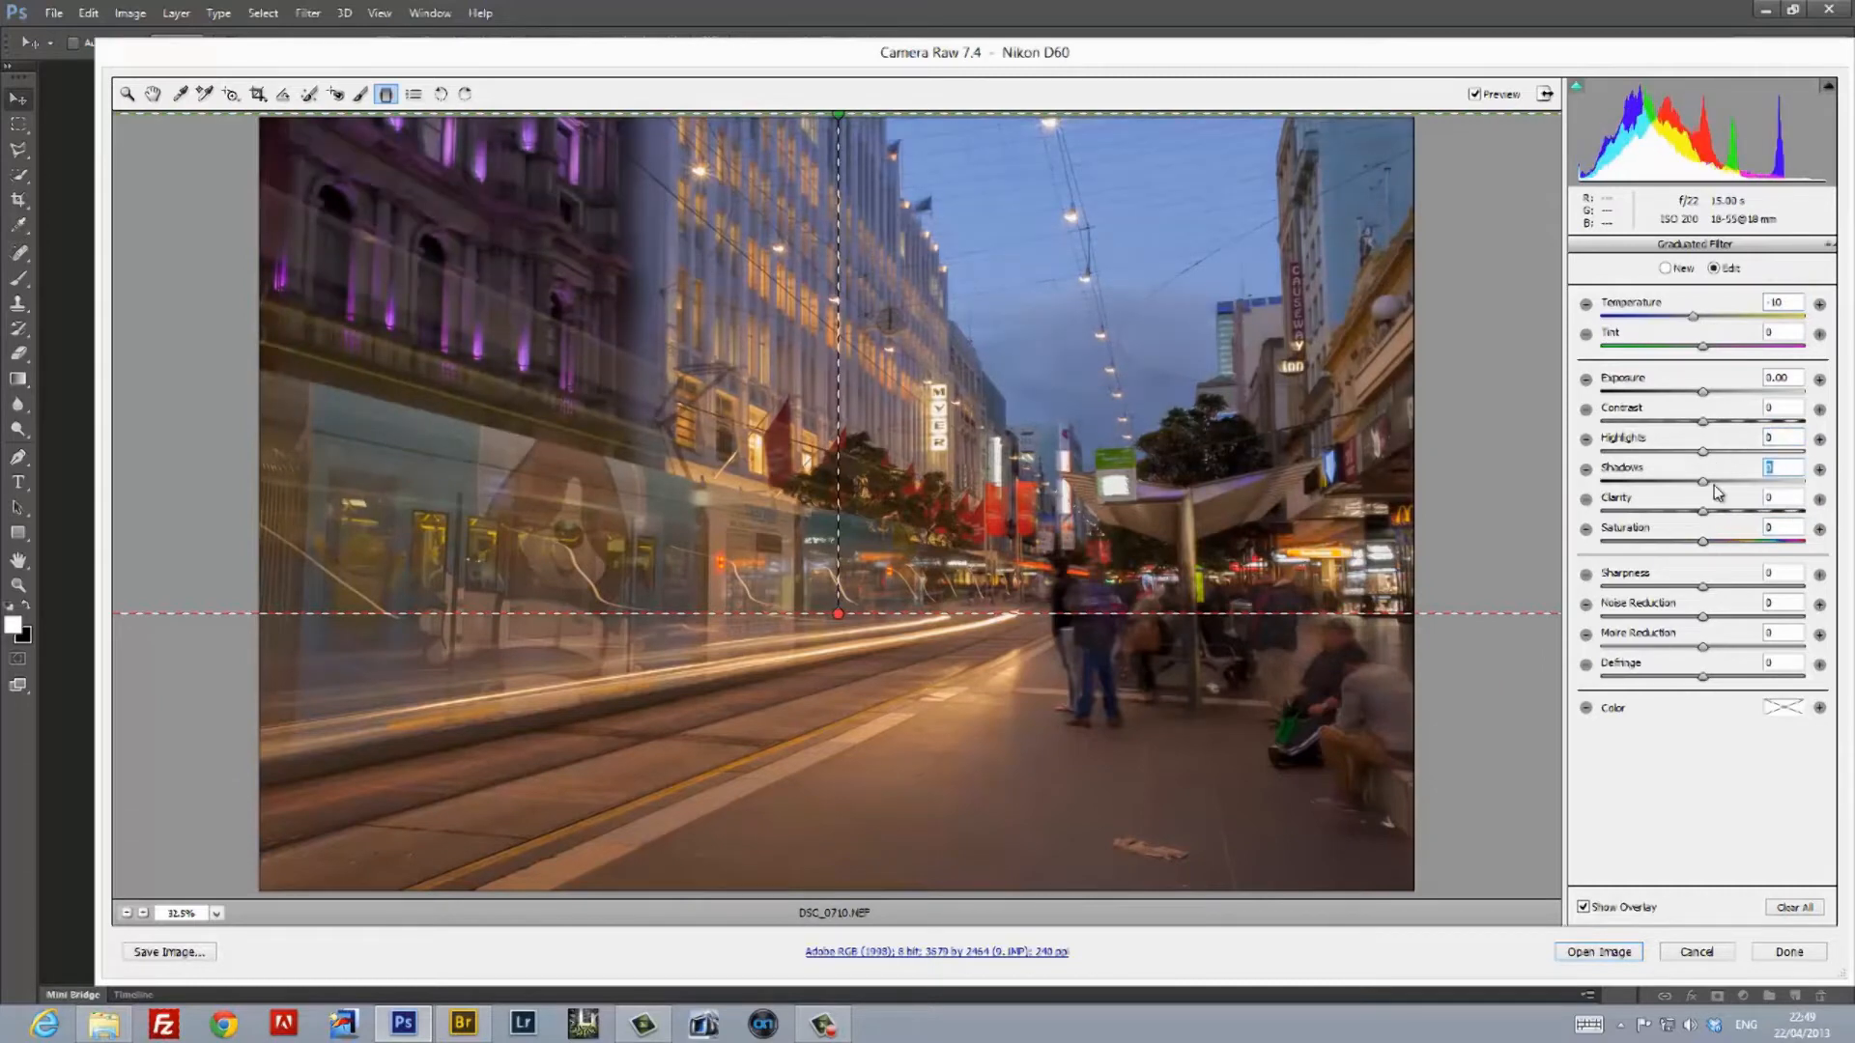
Set the graduated filter's Exposure to -0.50 and Highlights to -100, undoing a trial of Highlights at +100
{"action": "left_click_drag", "start_coordinate": [1703, 391], "coordinate": [1691, 396]}
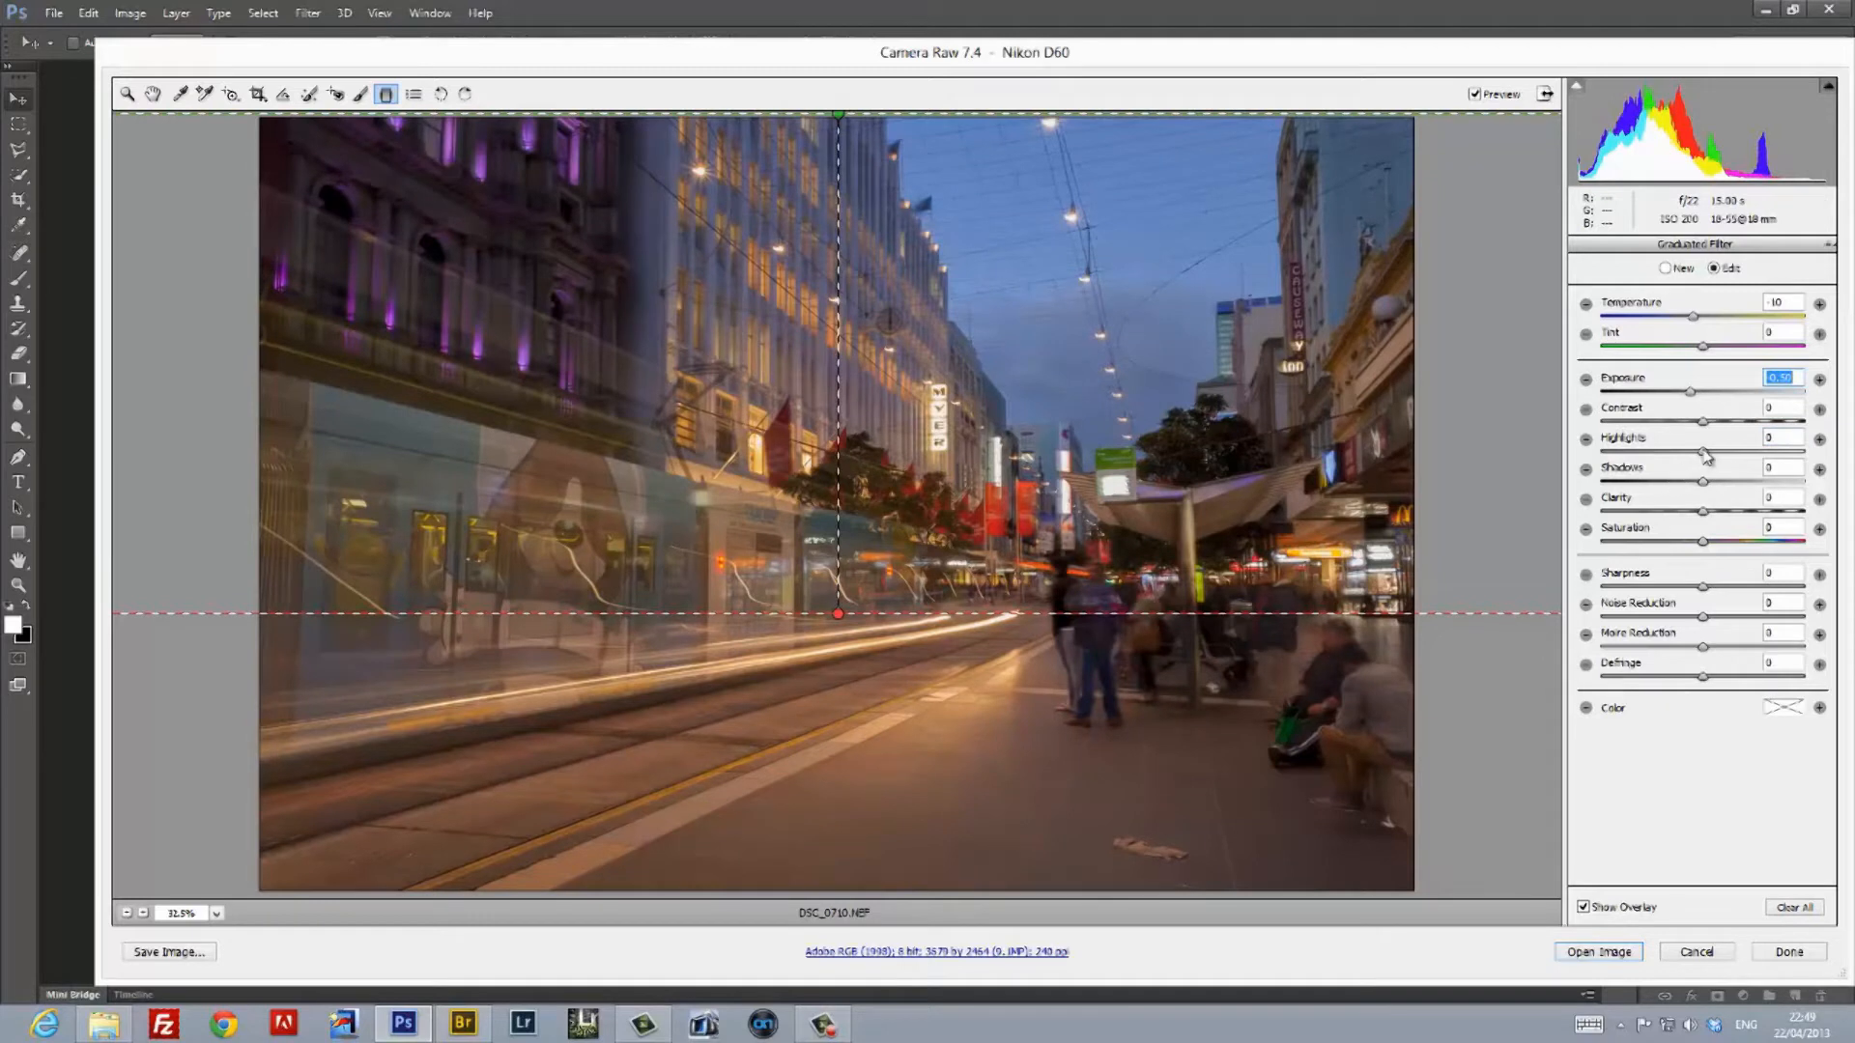
{"action": "left_click_drag", "start_coordinate": [1703, 450], "coordinate": [1565, 454]}
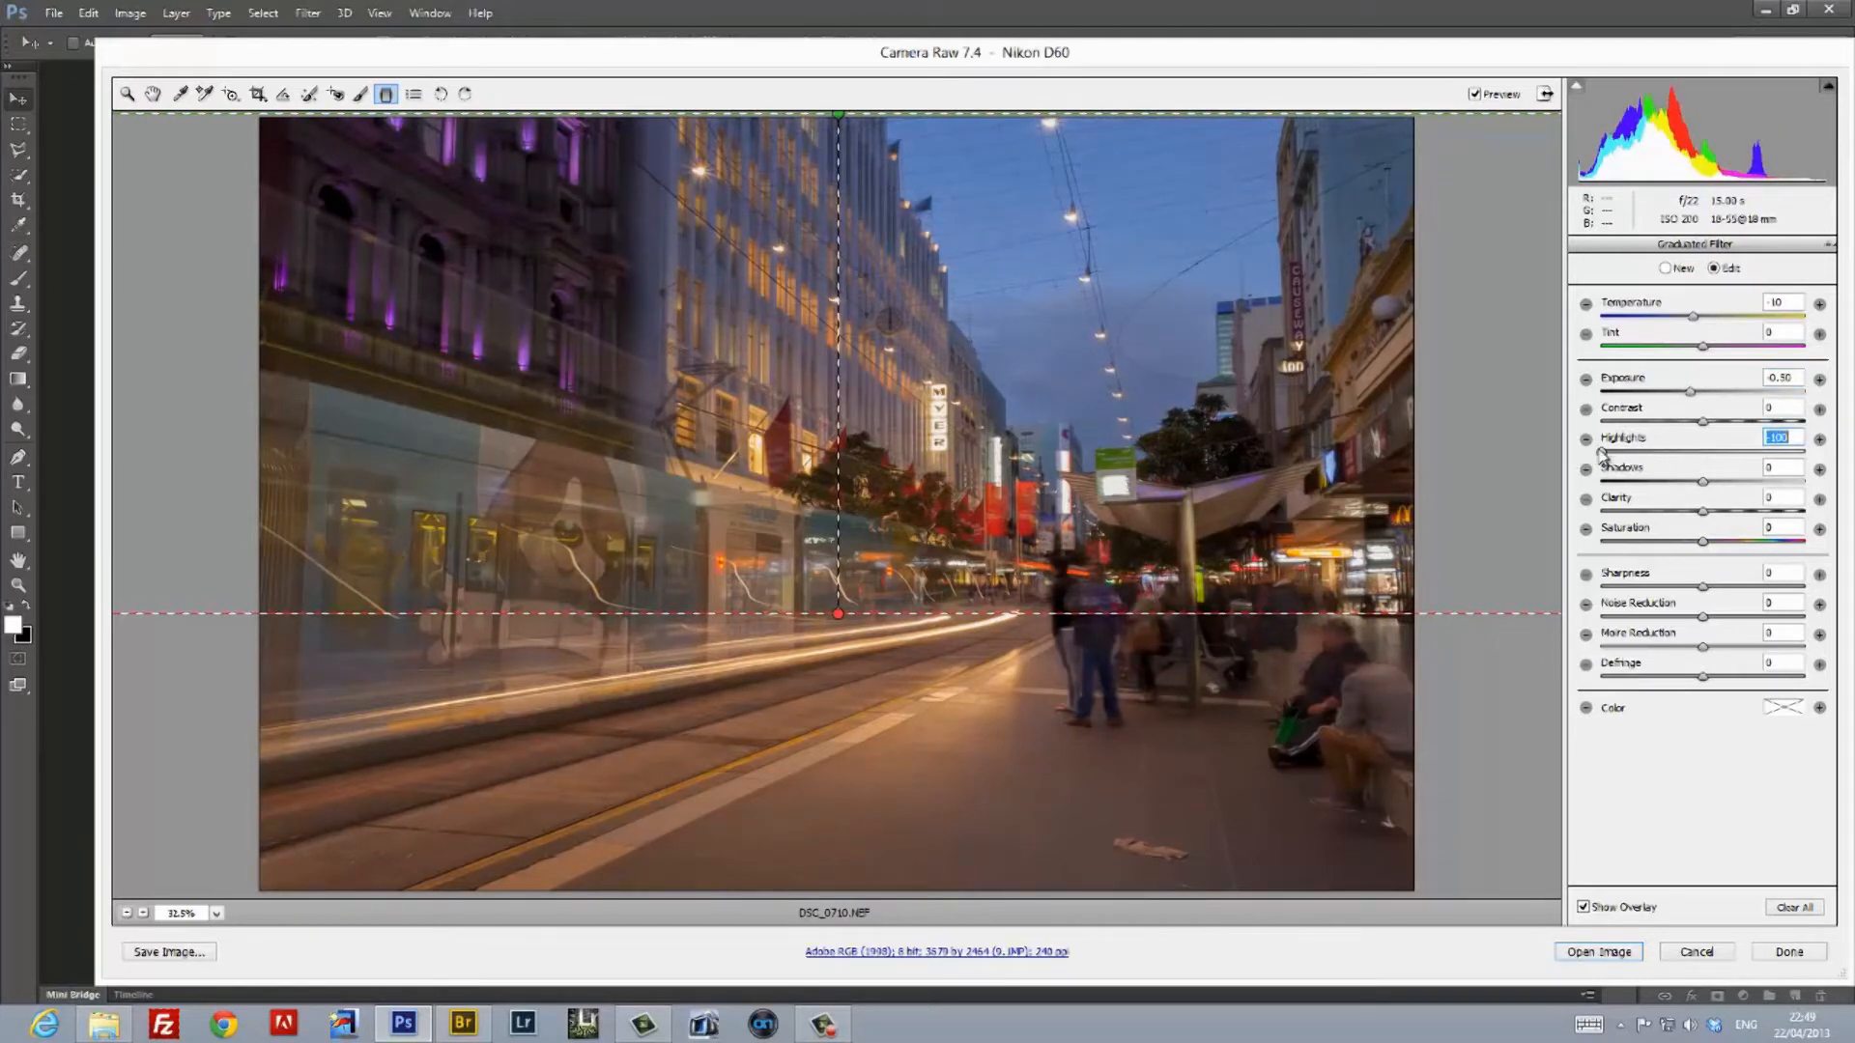
{"action": "left_click_drag", "start_coordinate": [1600, 452], "coordinate": [1848, 470]}
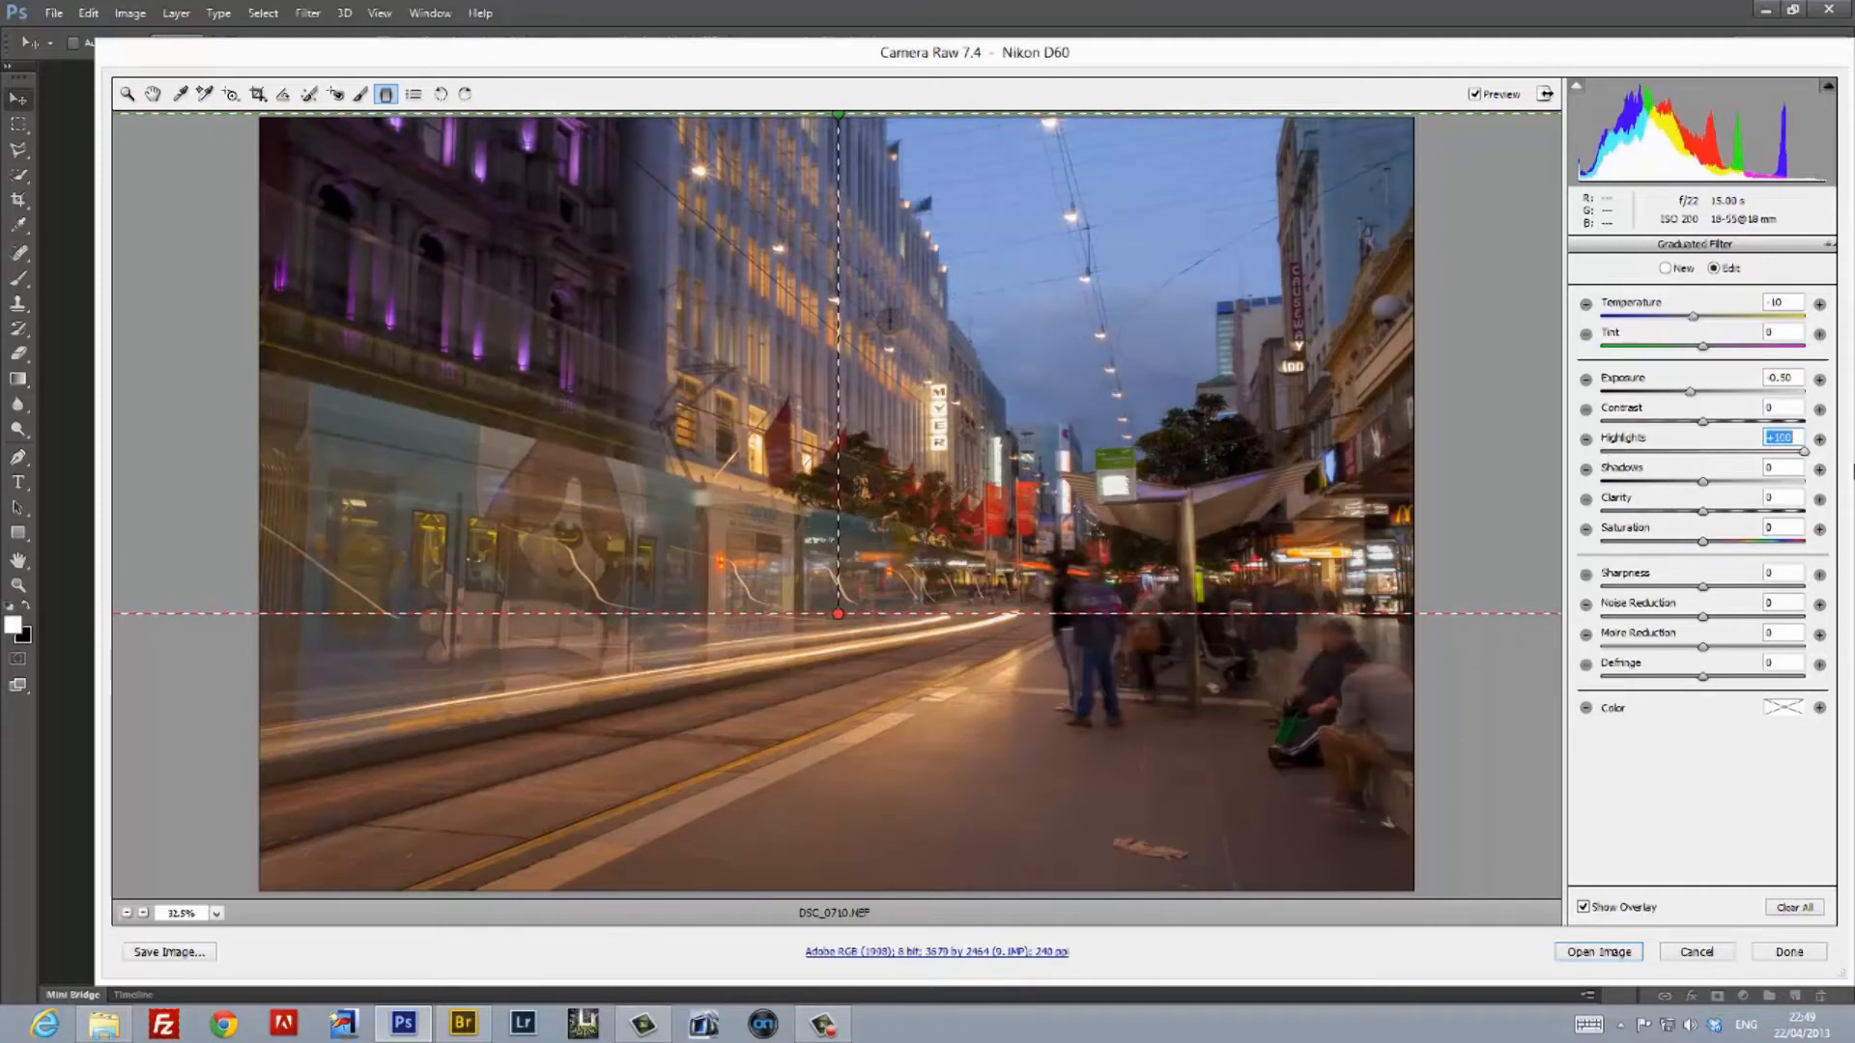
{"action": "key", "text": "ctrl+z"}
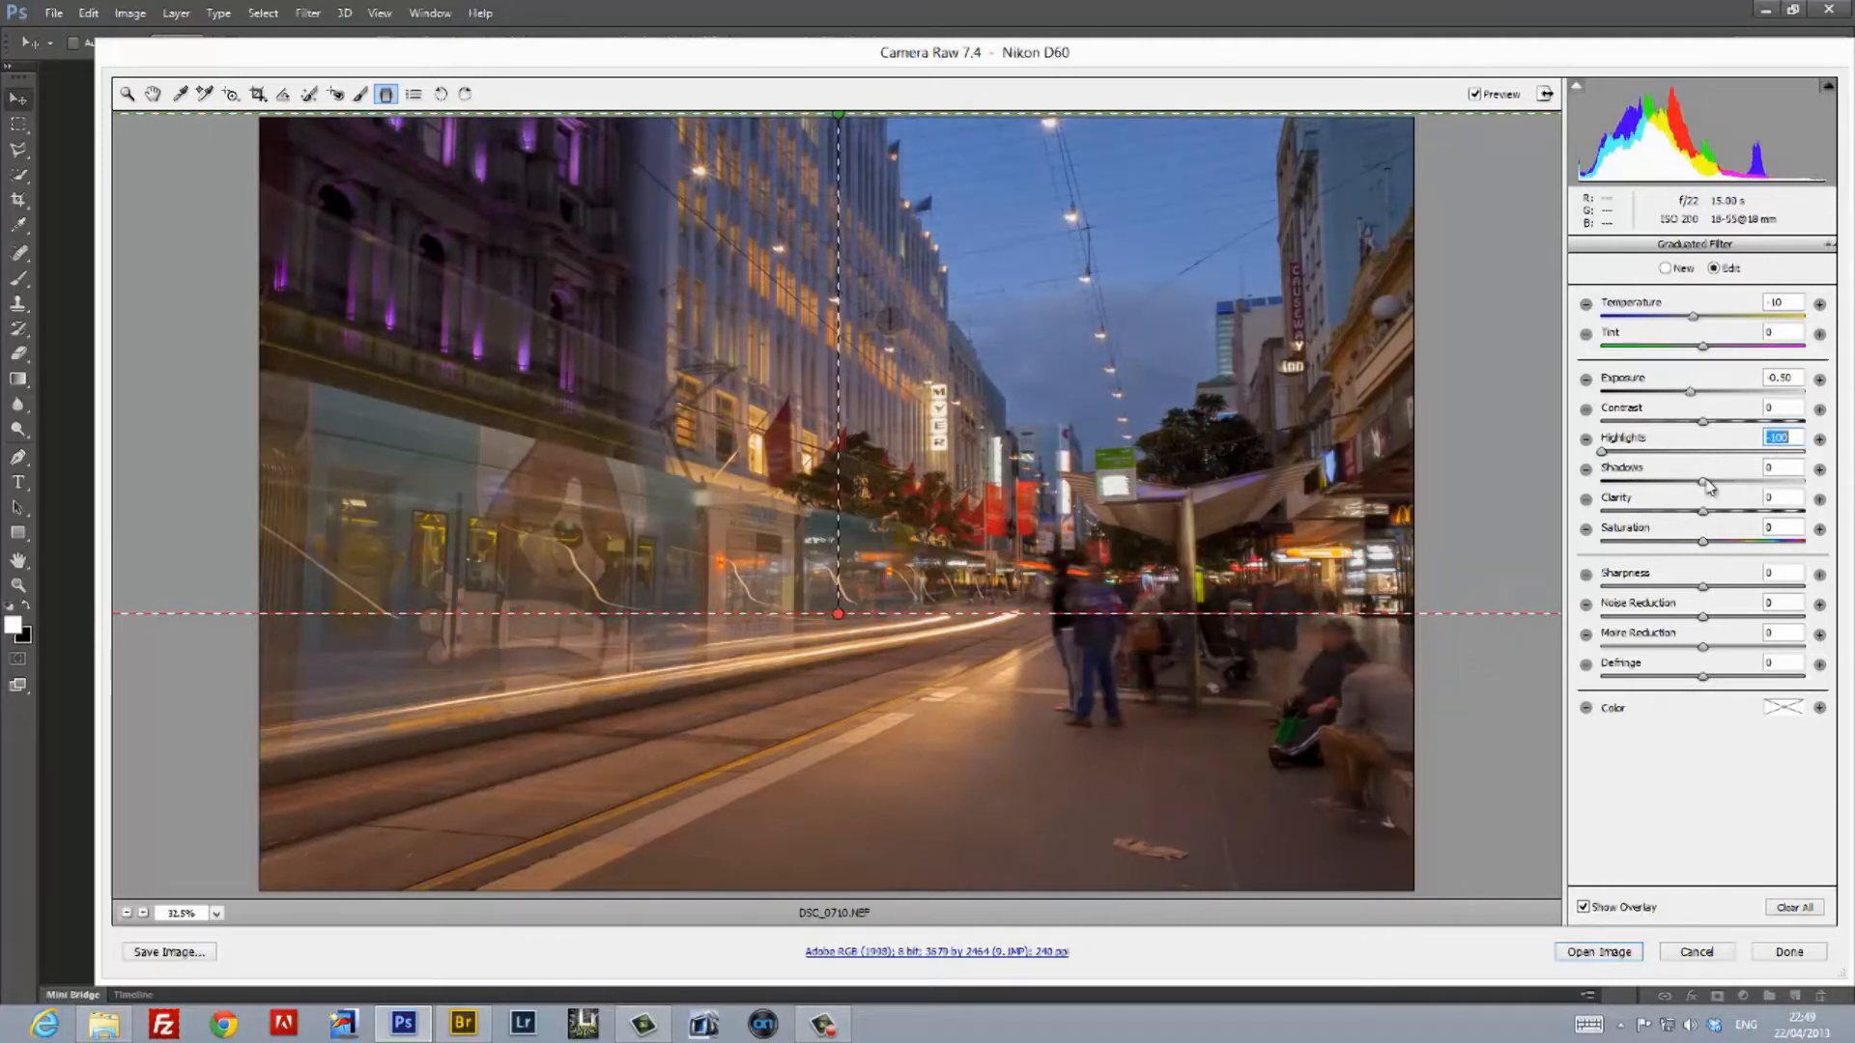
Set the graduated filter's Shadows to -50, with Clarity and Saturation at +60 each
{"action": "left_click_drag", "start_coordinate": [1705, 488], "coordinate": [1652, 495]}
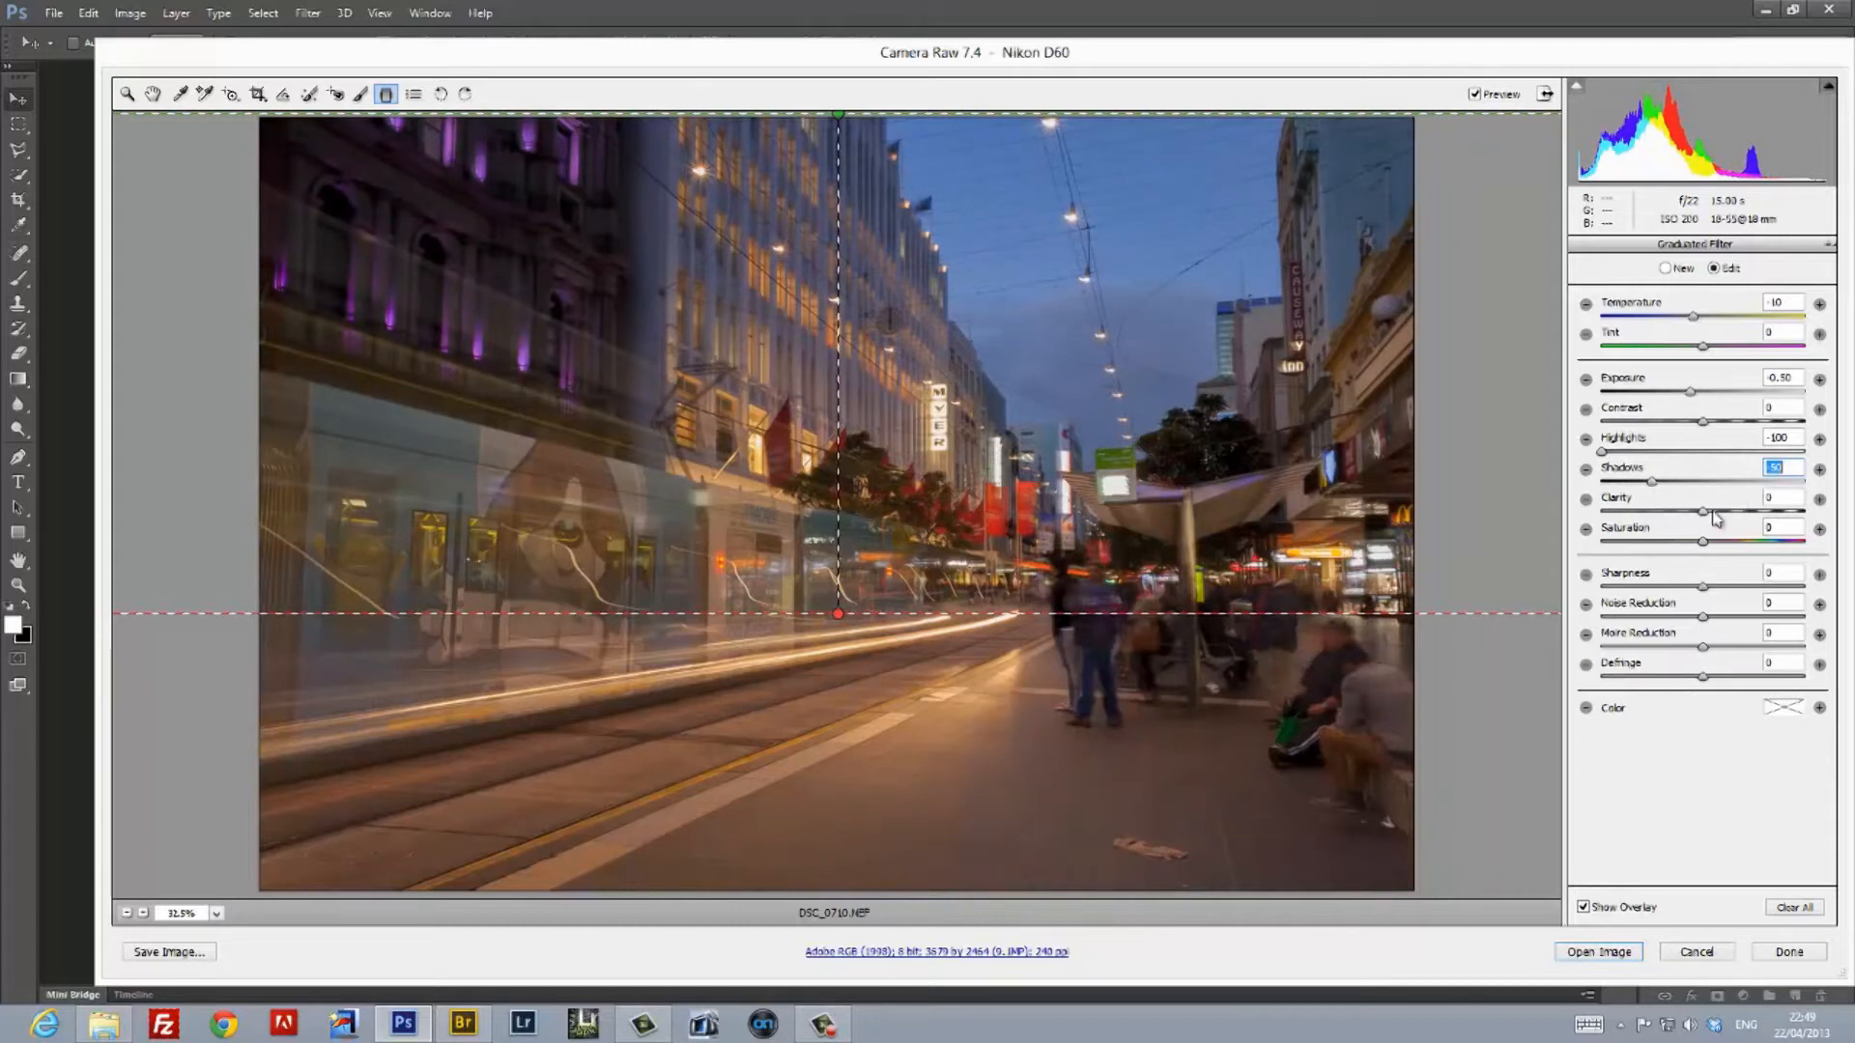
{"action": "left_click_drag", "start_coordinate": [1703, 512], "coordinate": [1767, 516]}
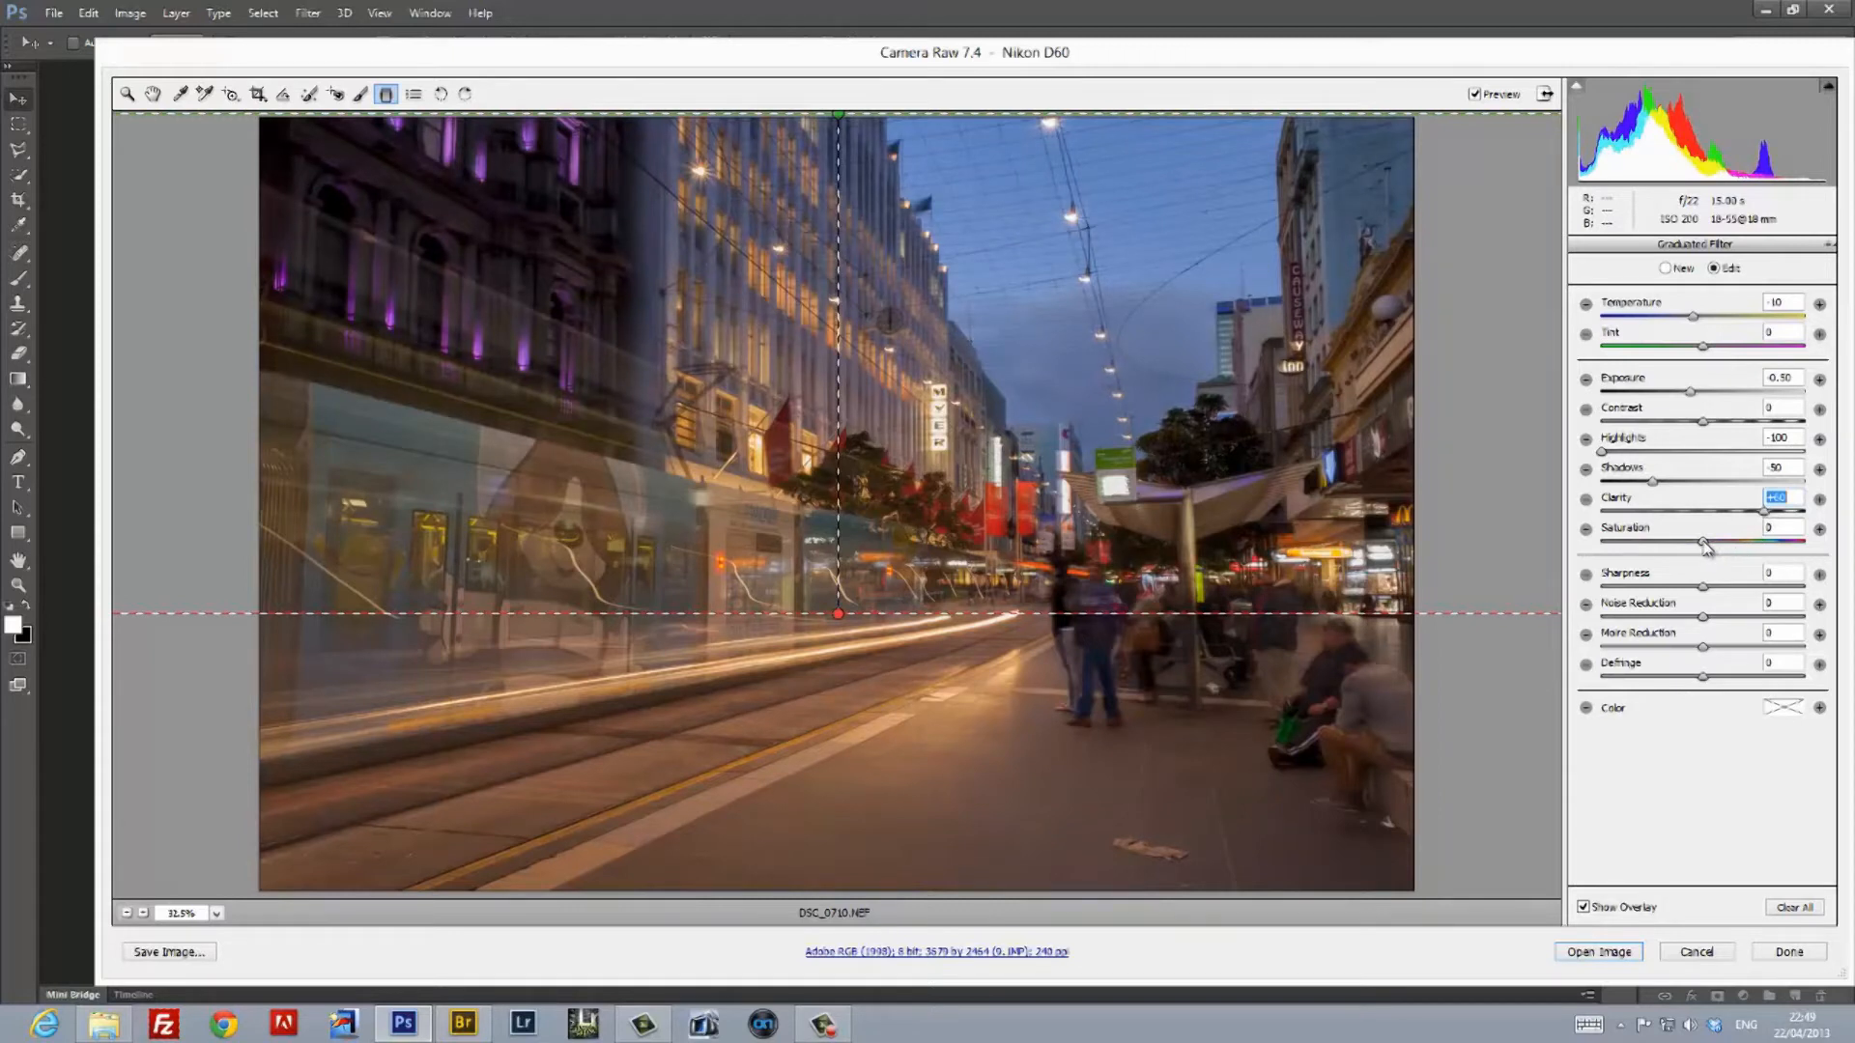
{"action": "left_click_drag", "start_coordinate": [1705, 545], "coordinate": [1766, 547]}
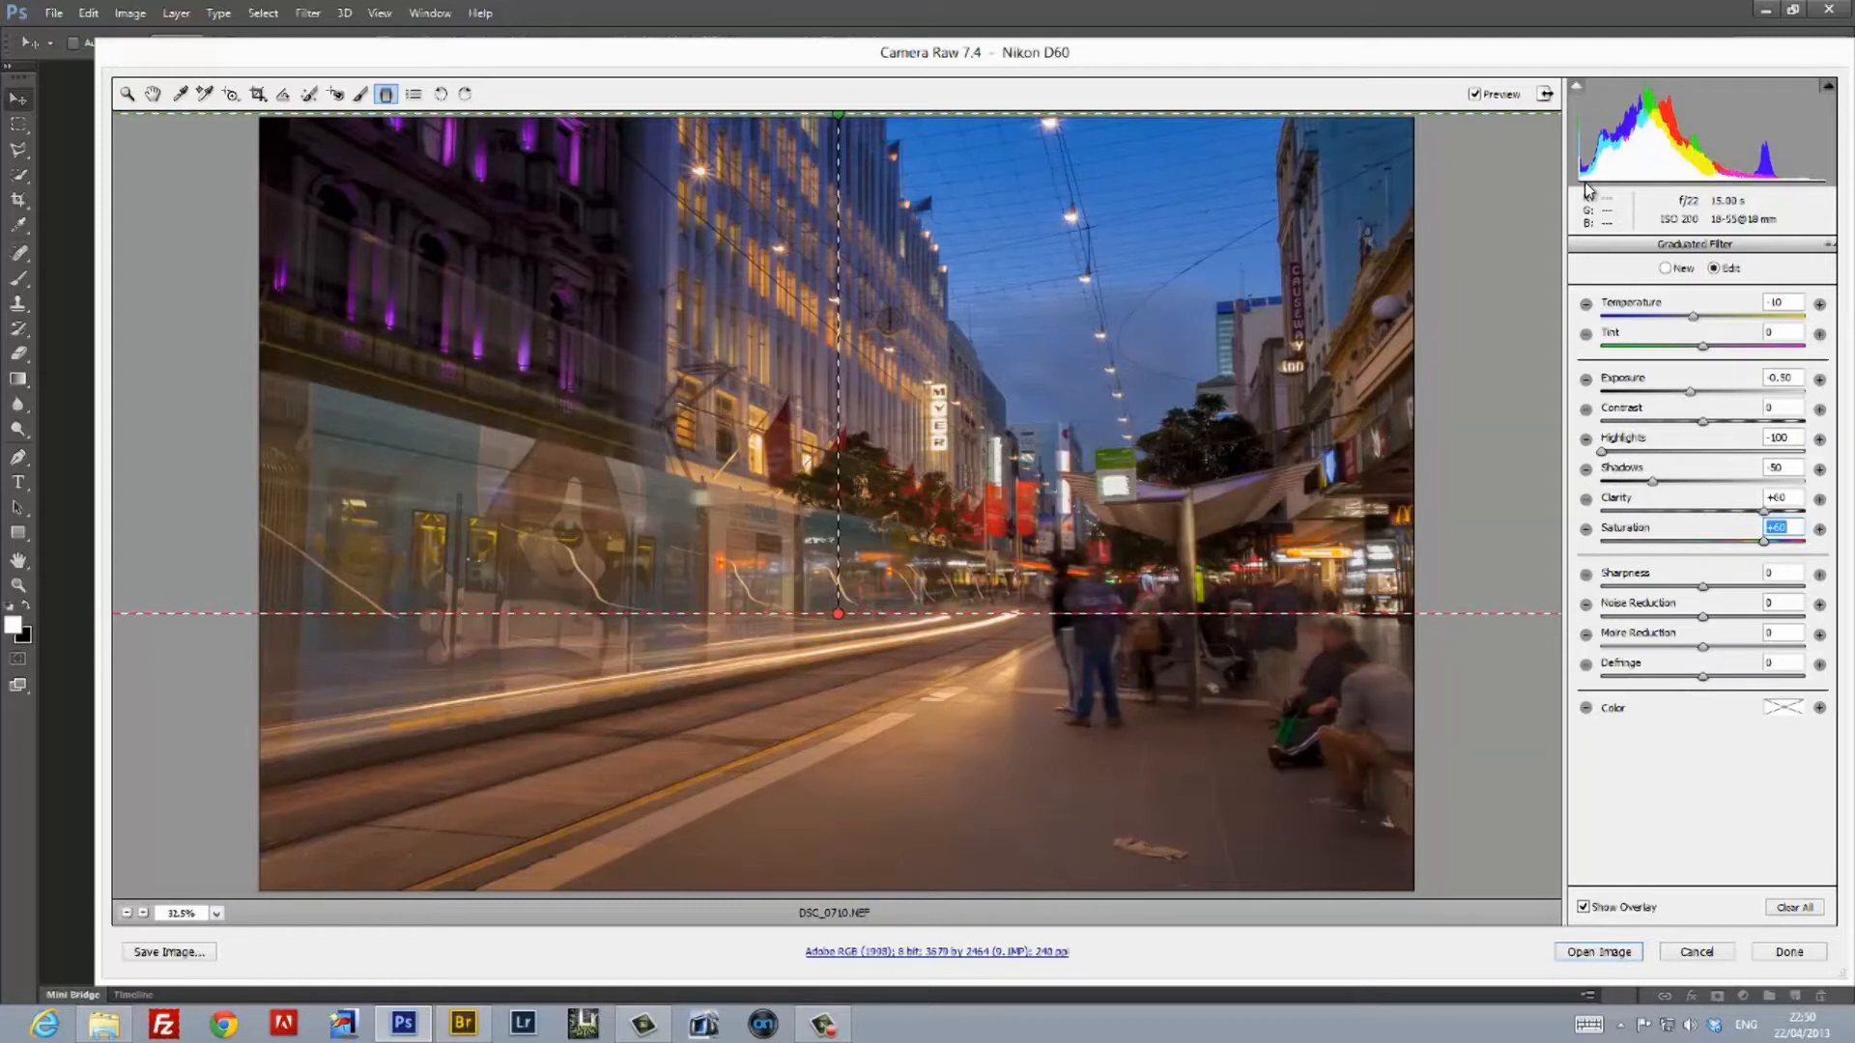
Add a second graduated filter running straight up from the photo's lower edge to about where the first filter ends
{"action": "left_click", "coordinate": [1670, 269]}
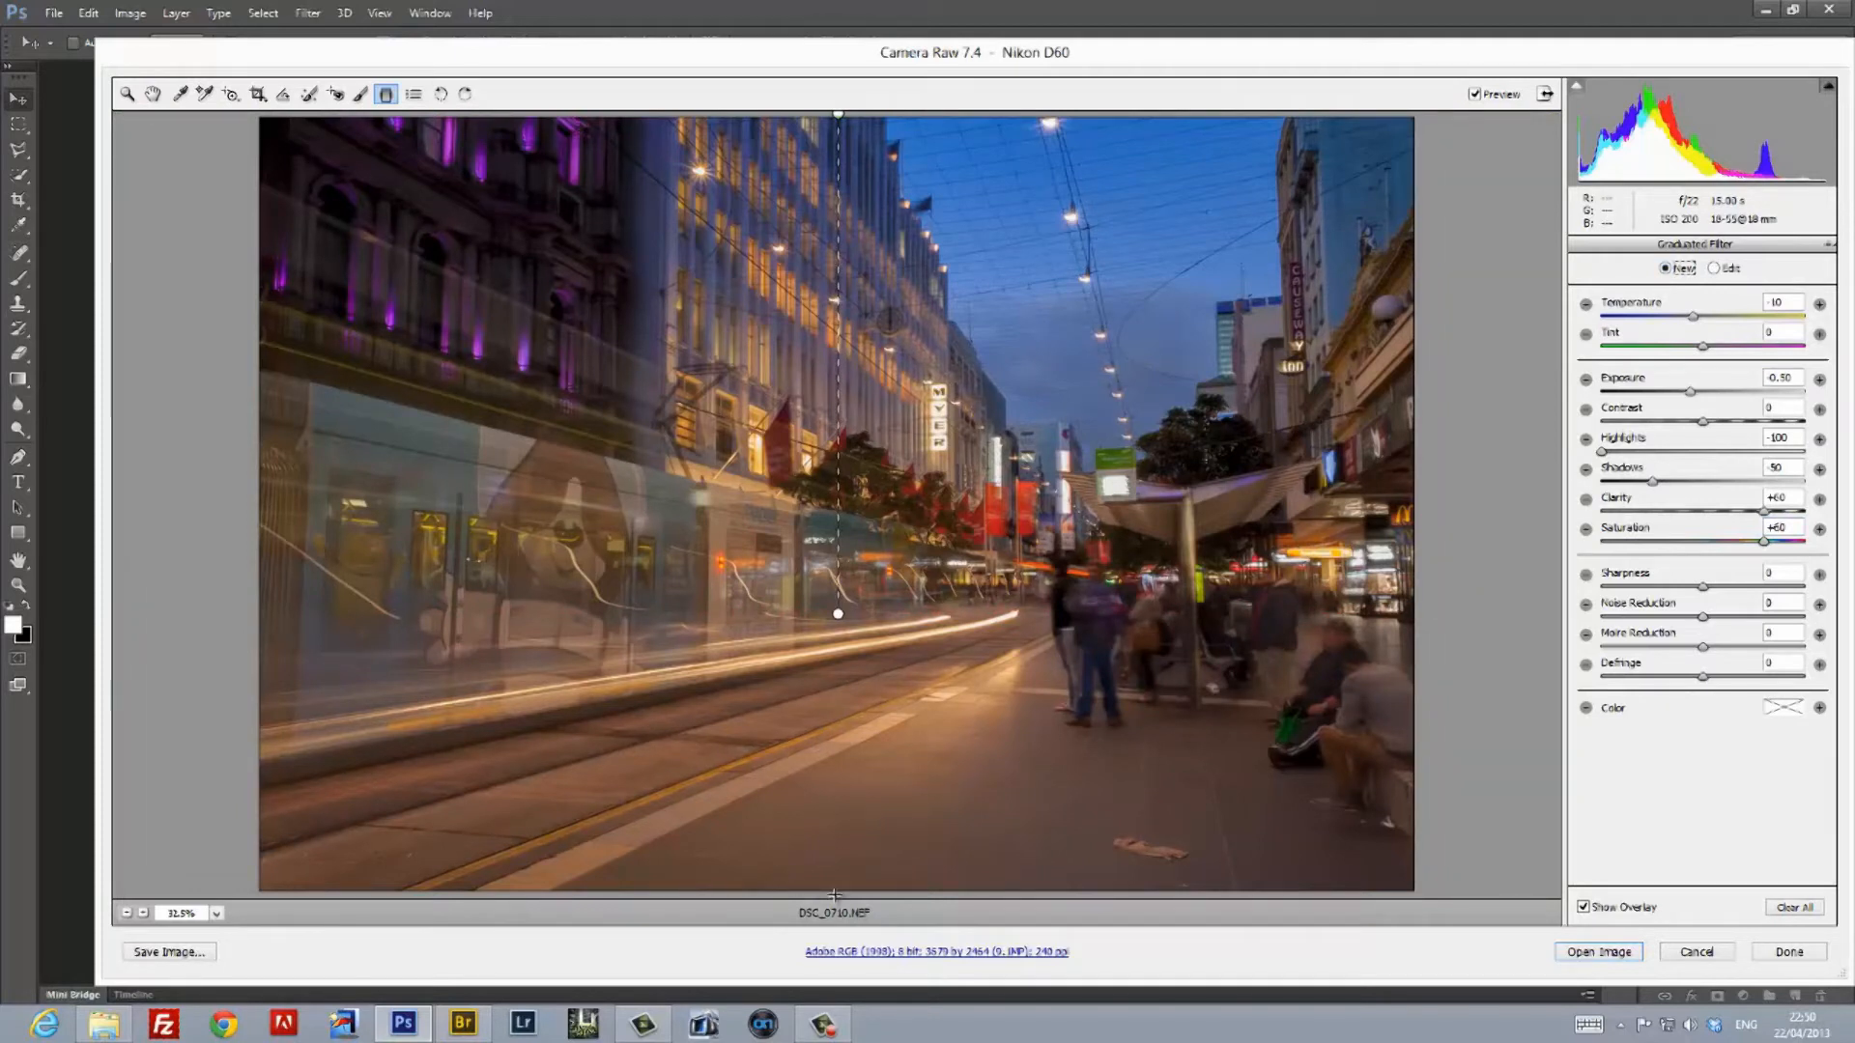
{"action": "key", "text": "shift"}
{"action": "left_click_drag", "start_coordinate": [834, 895], "coordinate": [836, 606]}
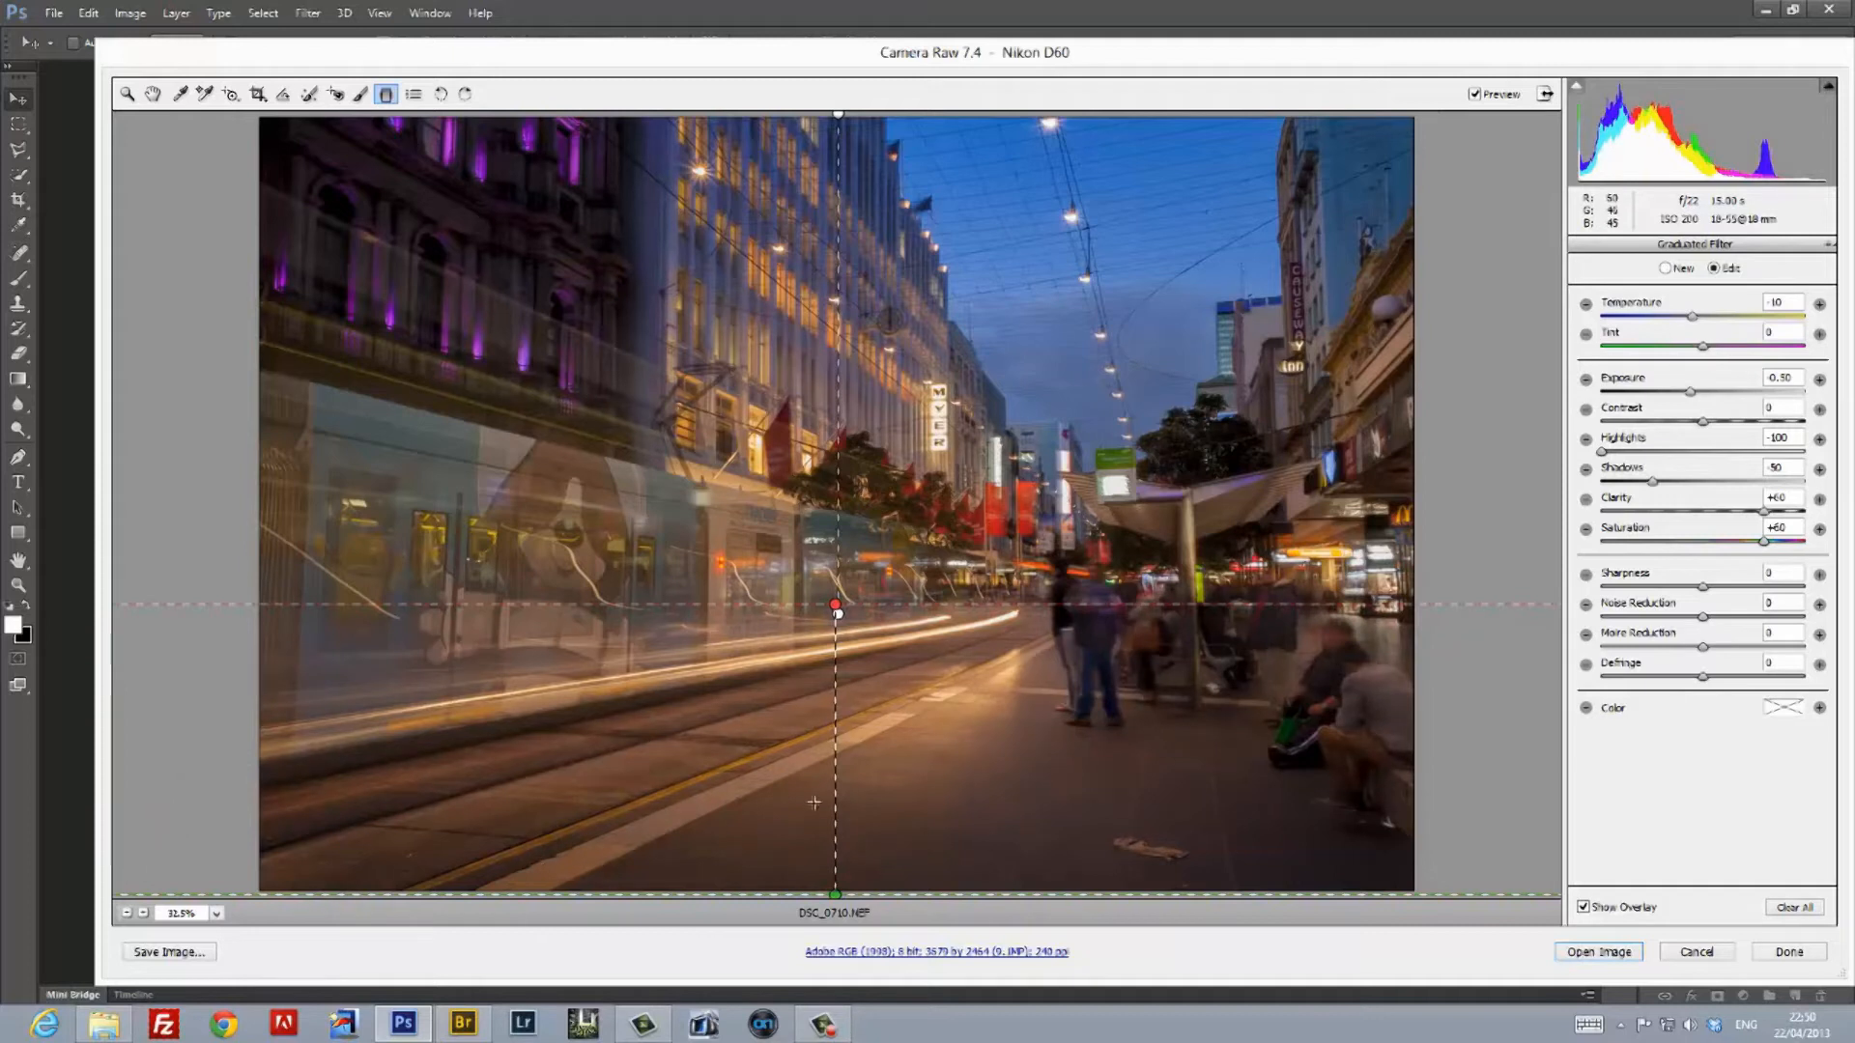
Reset the second filter's Temperature to 0 and set Shadows and Clarity to +100, trying Saturation at -100 before returning it to +60
{"action": "double_click", "coordinate": [1700, 319]}
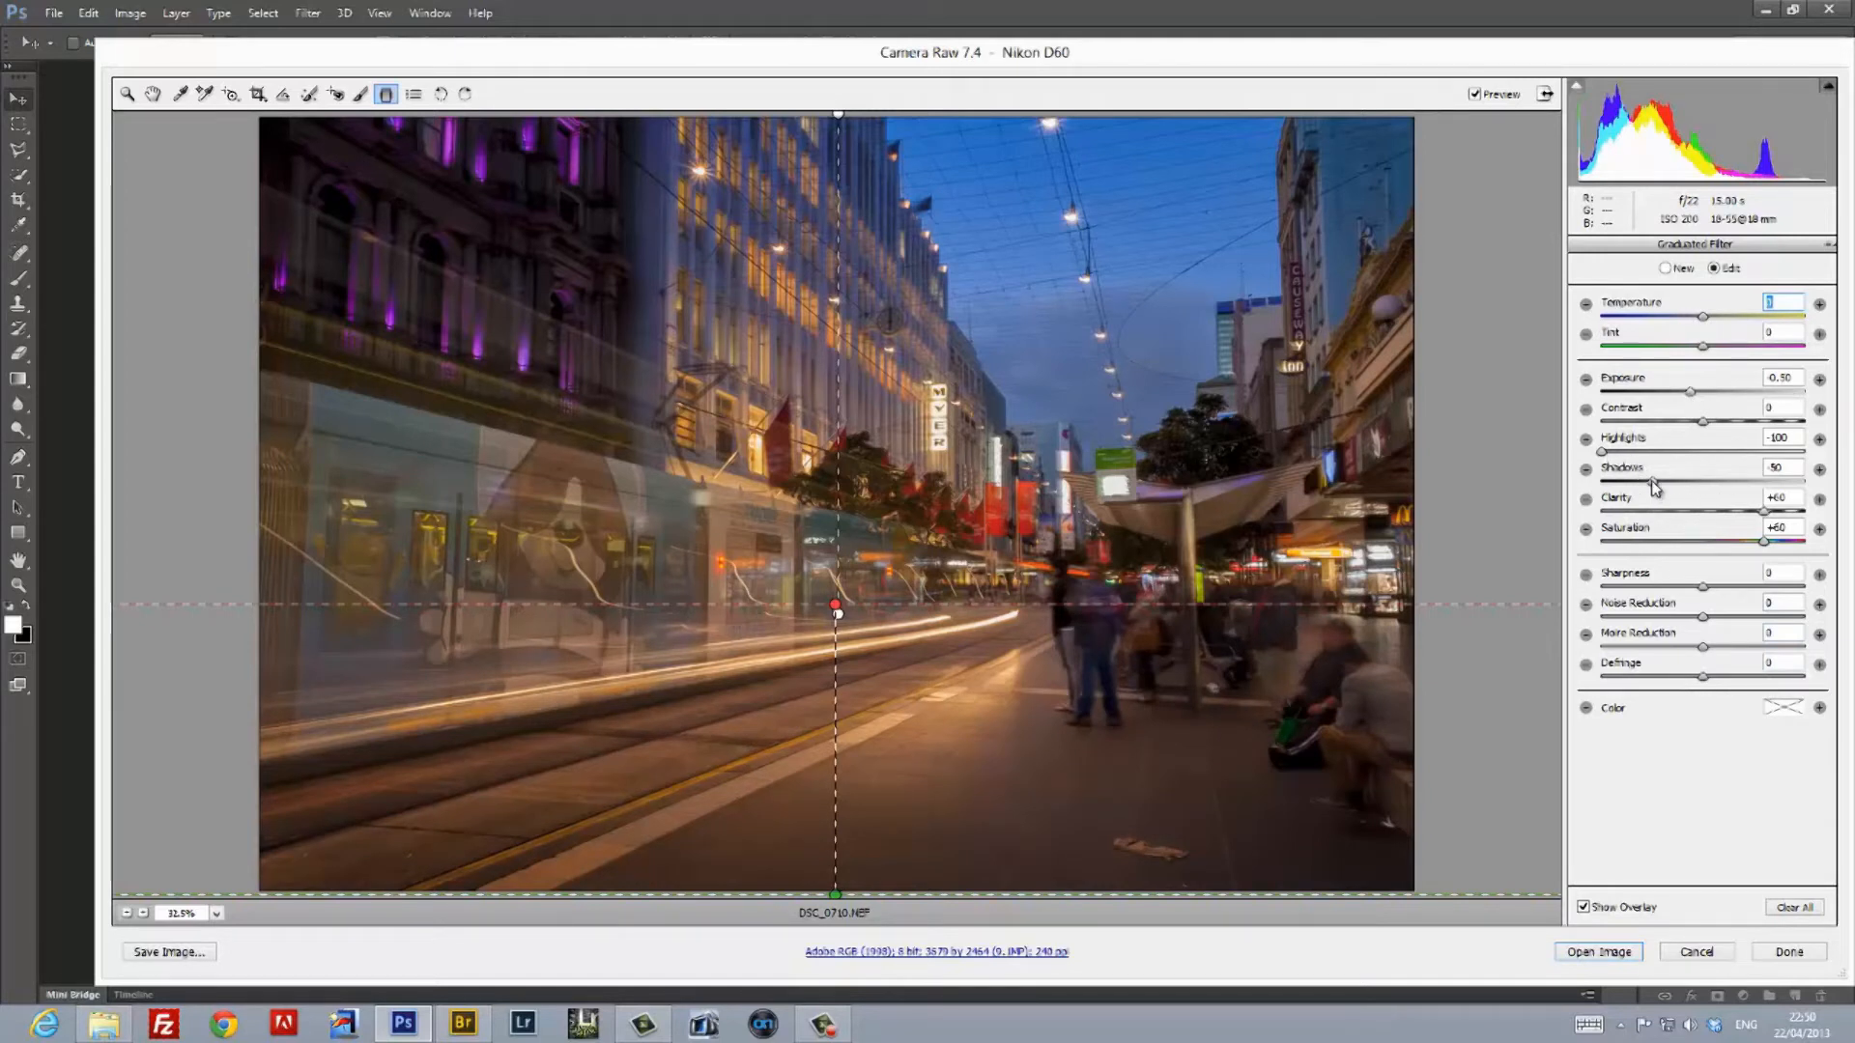
{"action": "left_click_drag", "start_coordinate": [1653, 483], "coordinate": [1803, 480]}
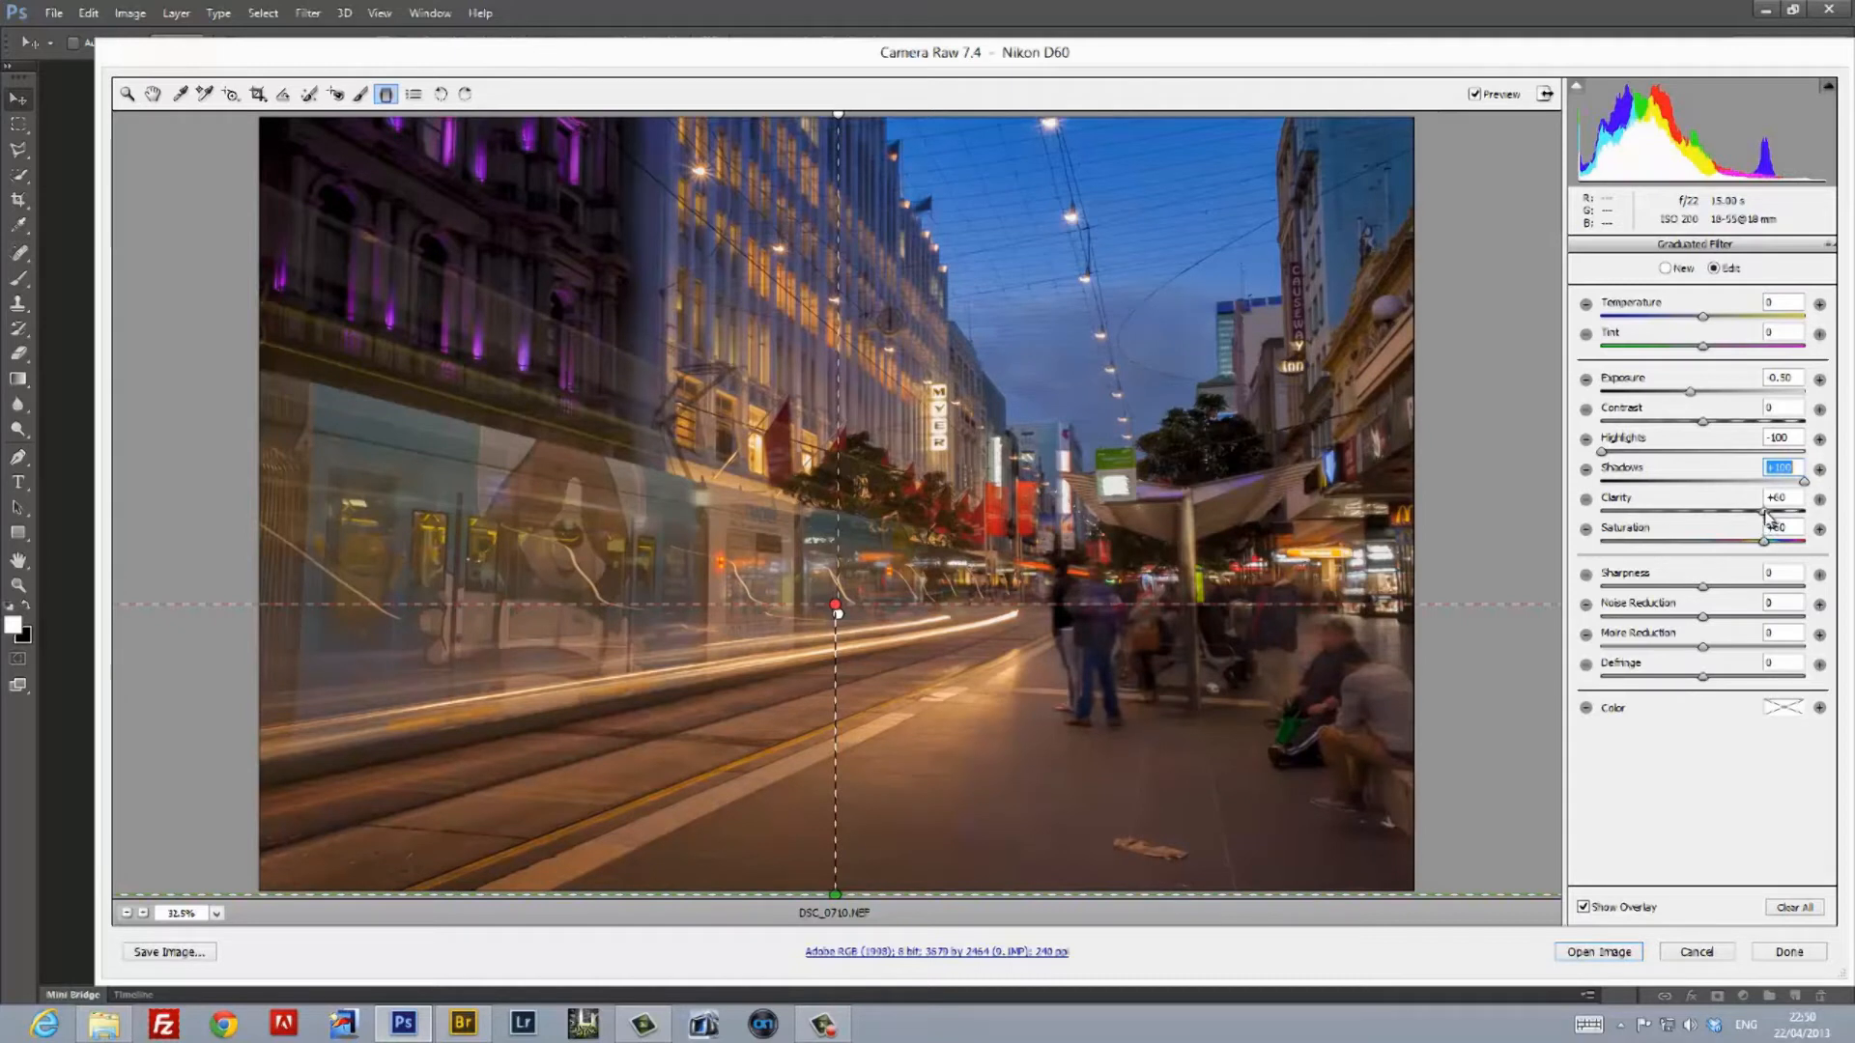
{"action": "left_click_drag", "start_coordinate": [1766, 514], "coordinate": [1852, 520]}
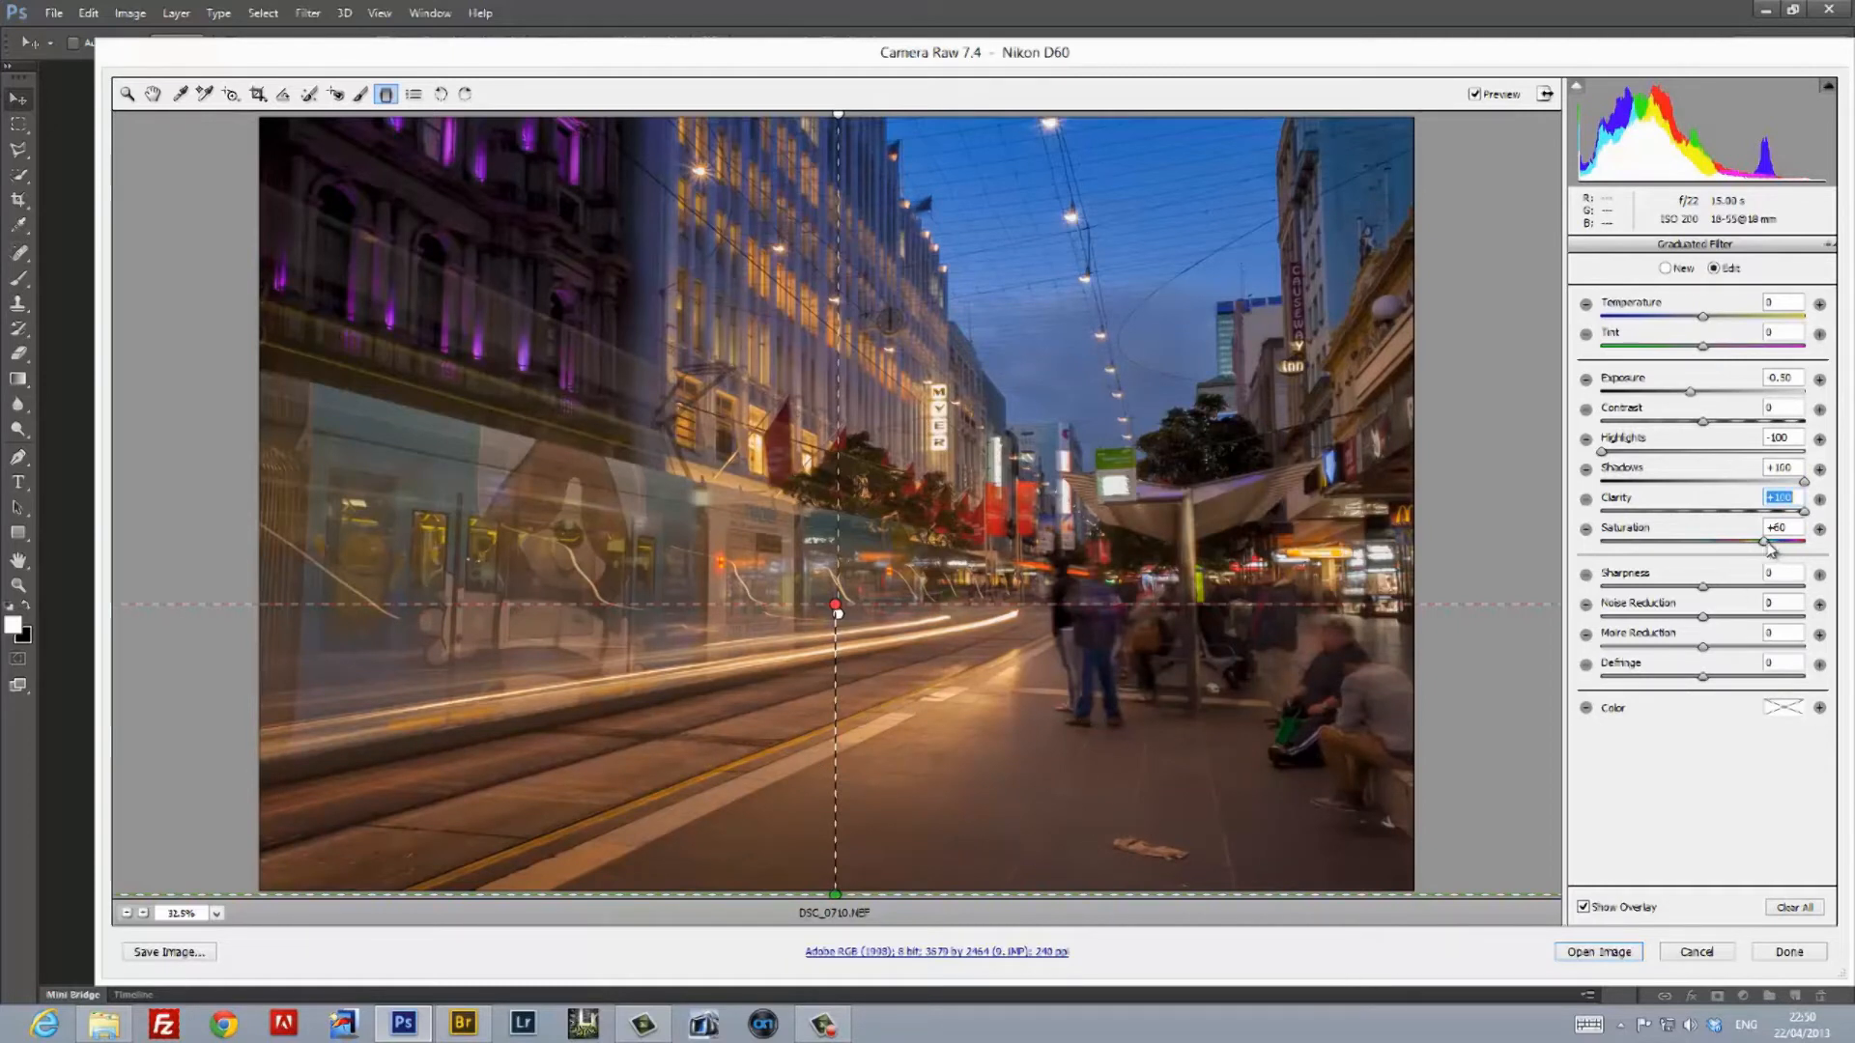
{"action": "left_click_drag", "start_coordinate": [1764, 542], "coordinate": [1549, 552]}
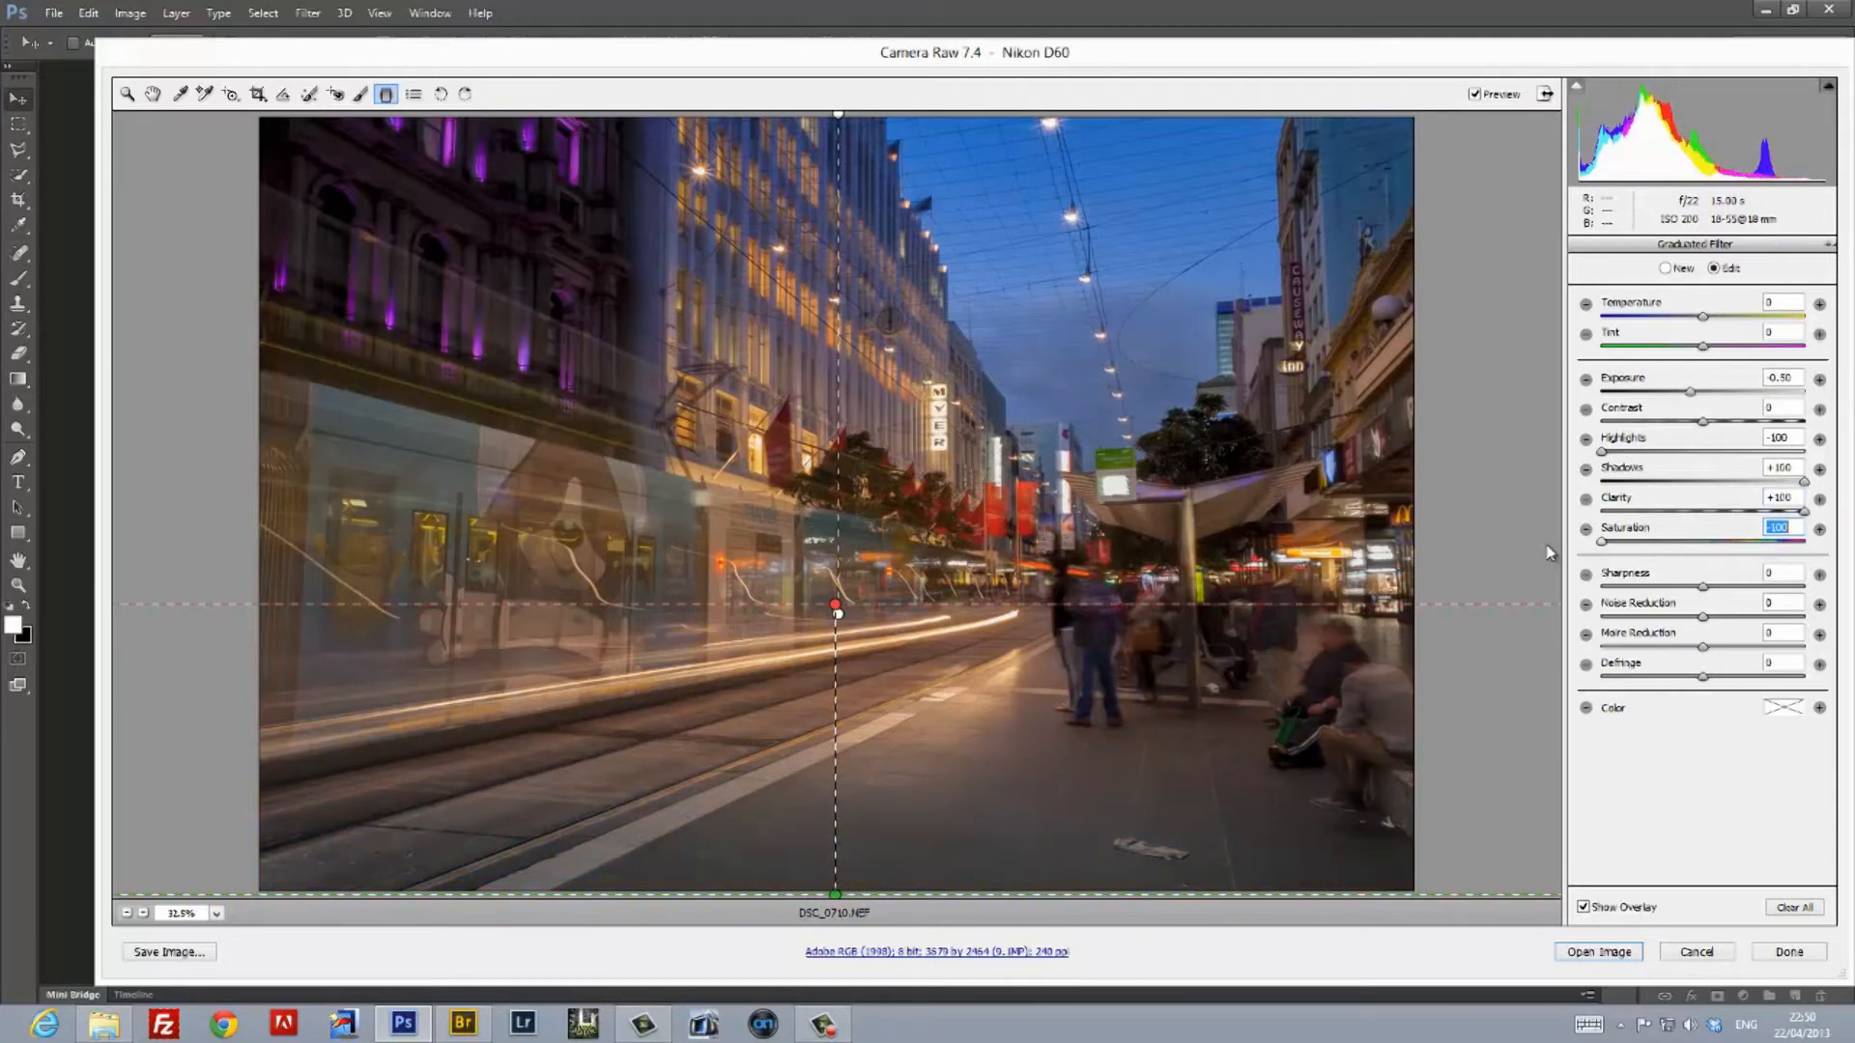
{"action": "left_click_drag", "start_coordinate": [1550, 543], "coordinate": [1774, 558]}
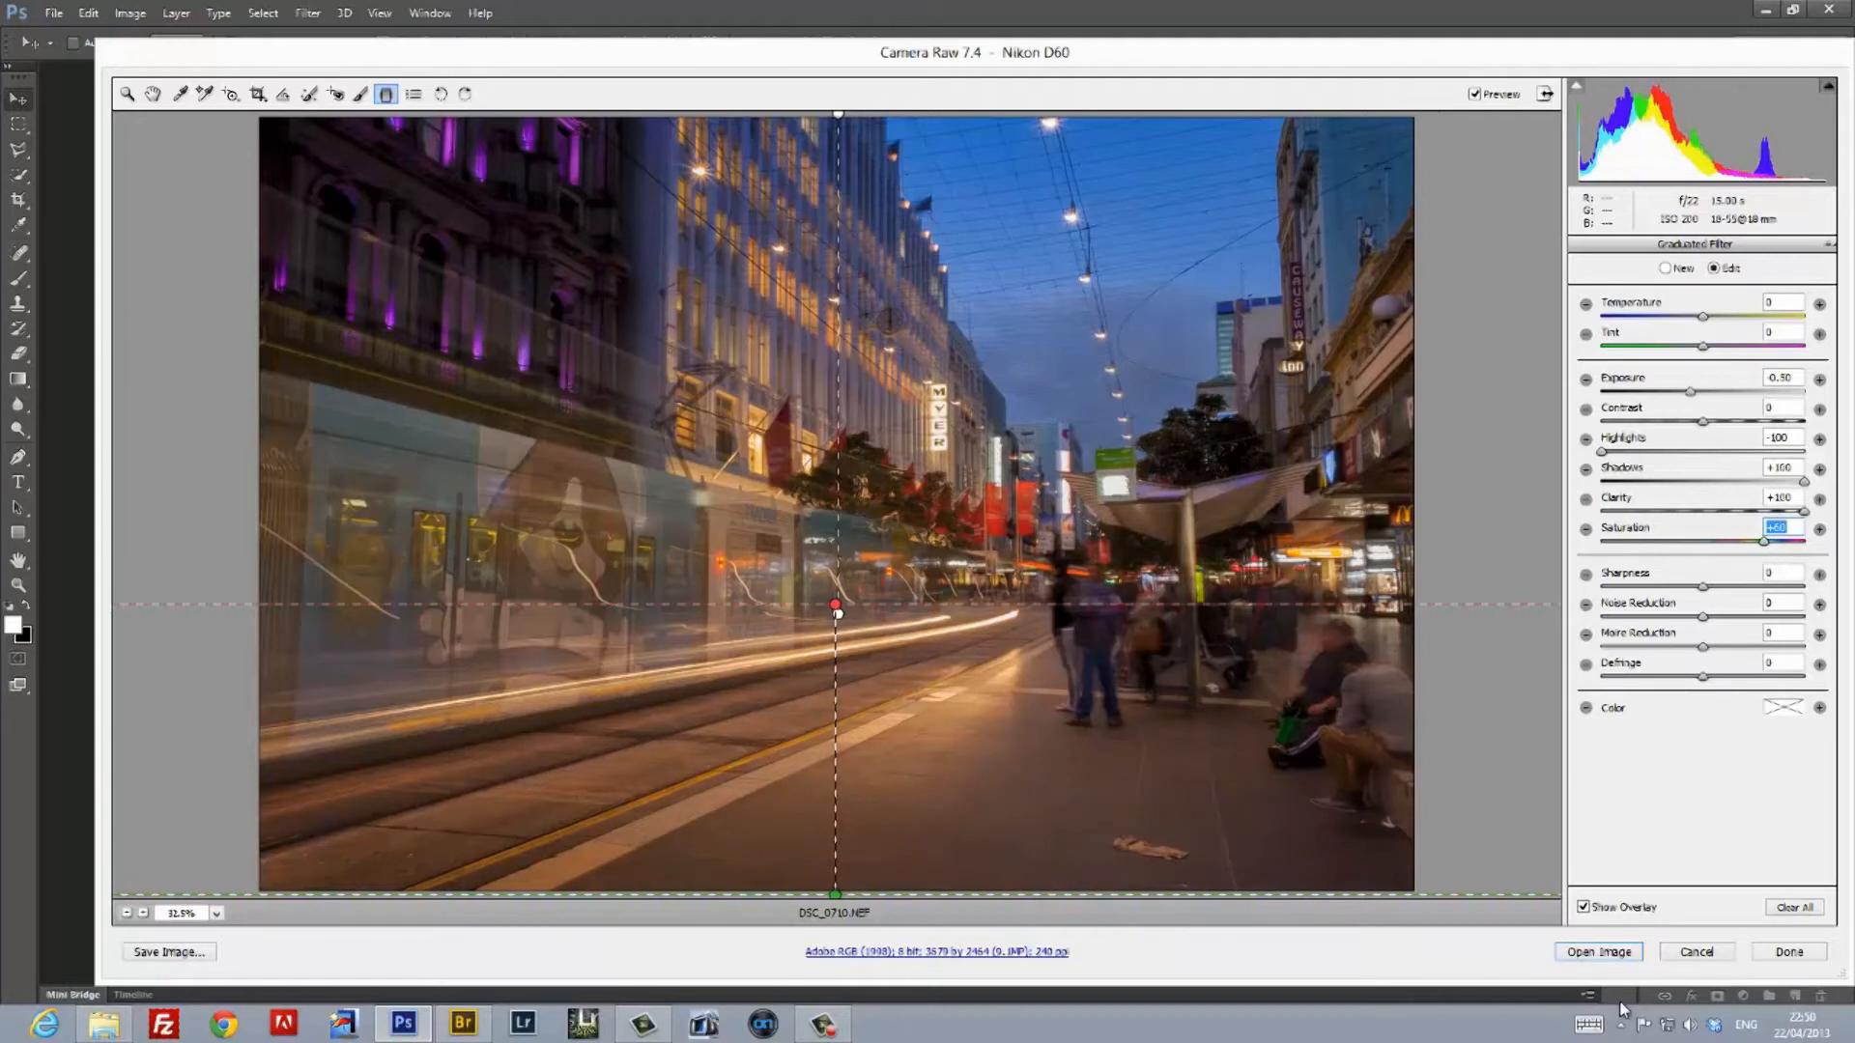
Leave the graduated filter tool and open the developed photo in Photoshop
{"action": "left_click", "coordinate": [153, 94]}
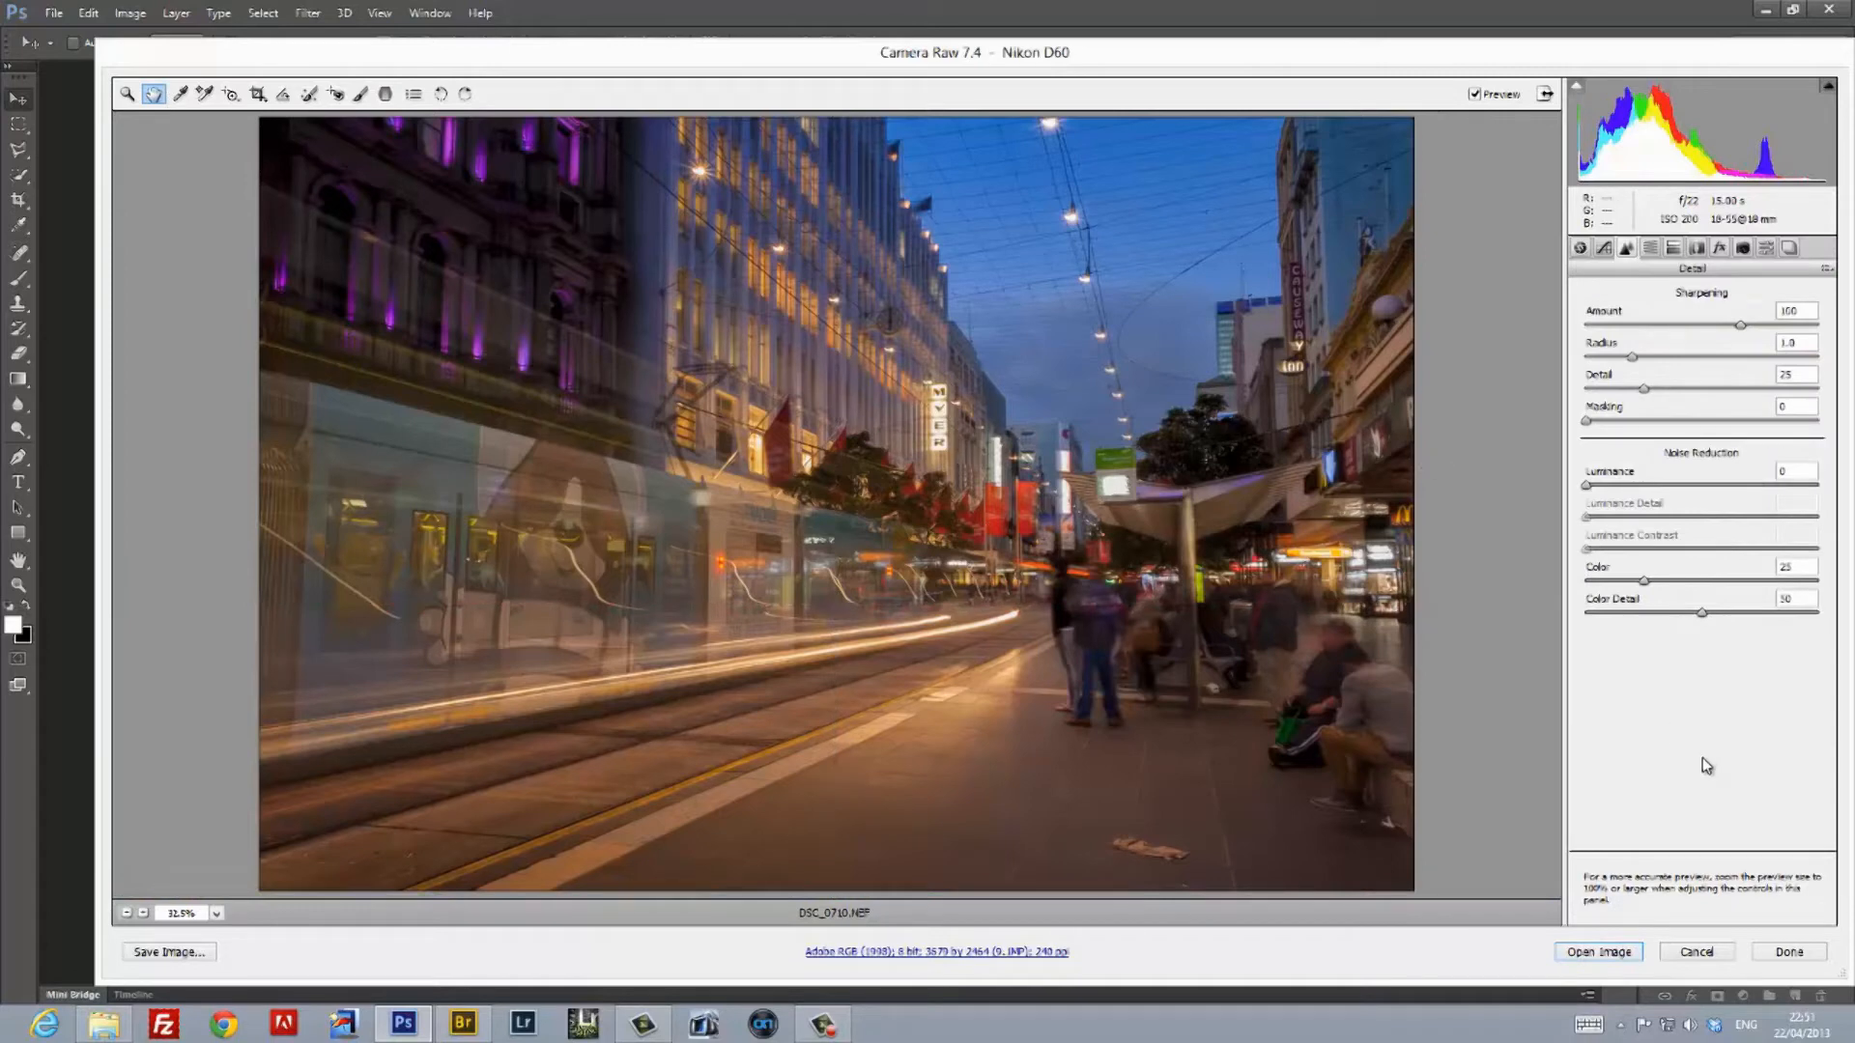
{"action": "left_click", "coordinate": [1631, 953]}
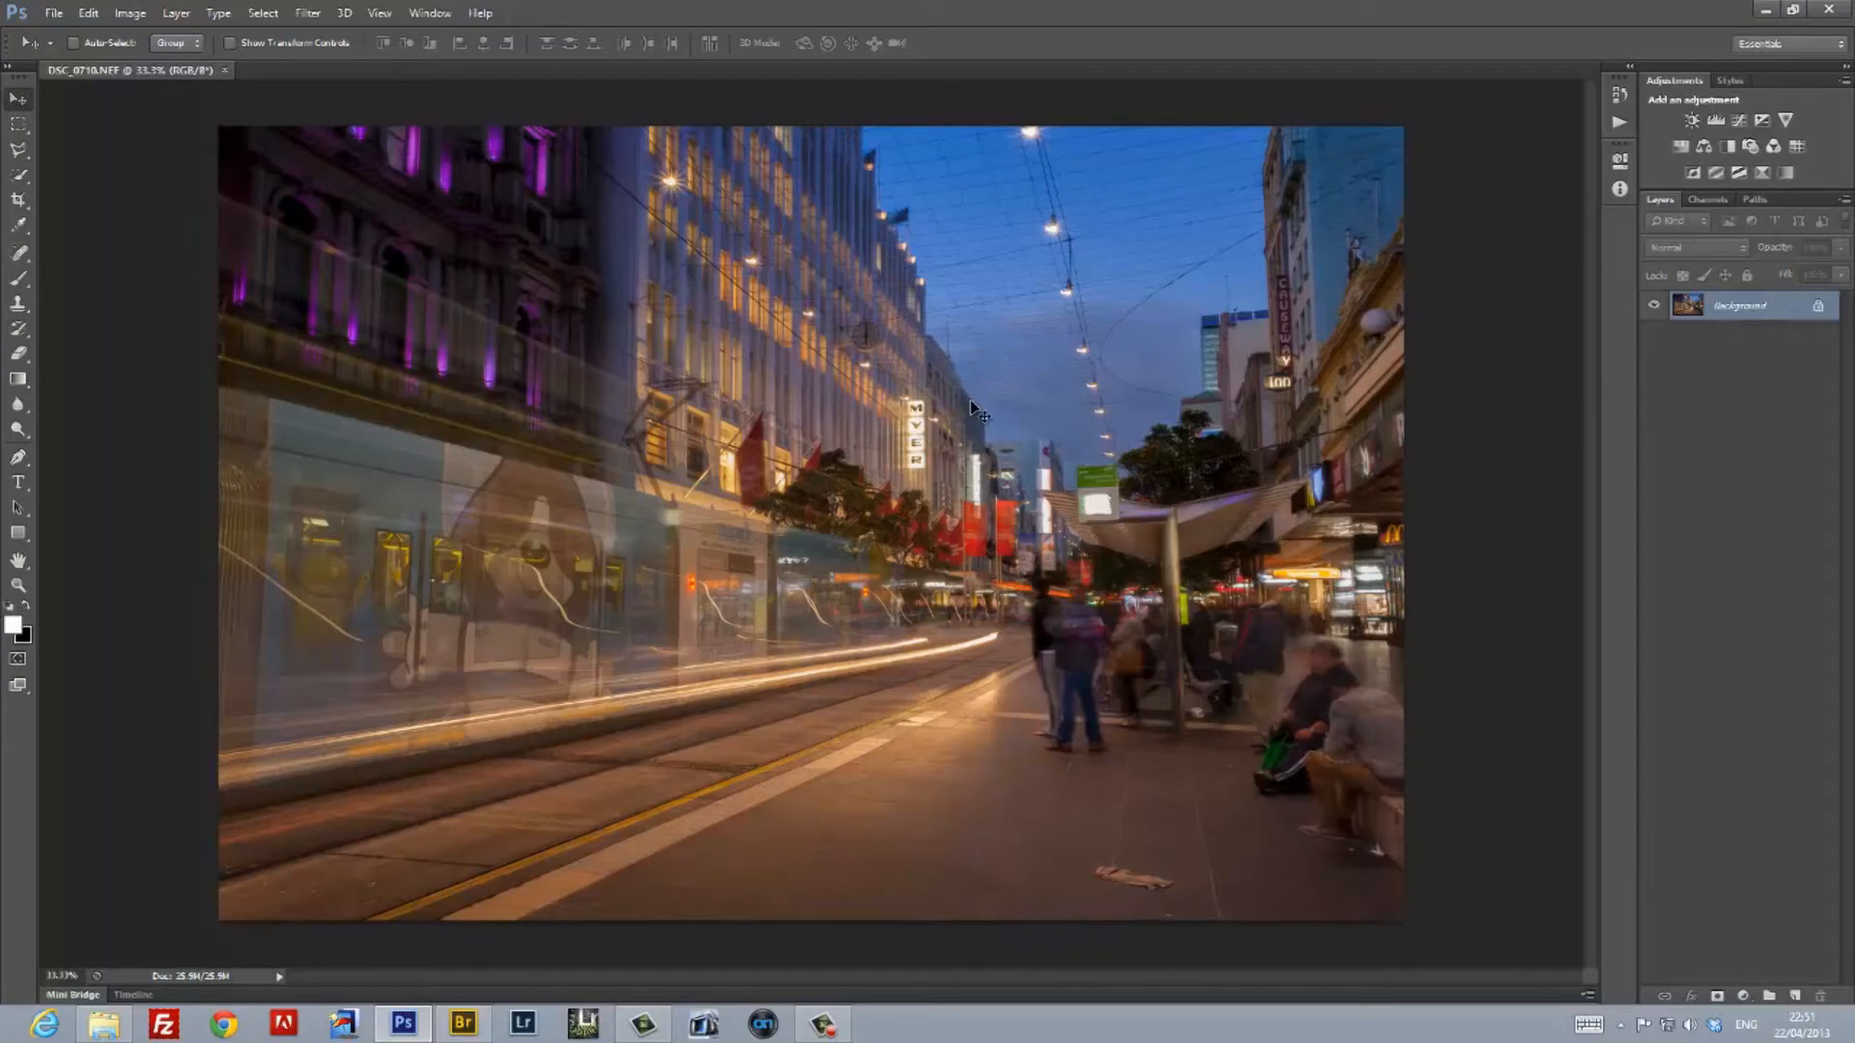
Select the whole image and apply a Perspective transform that widens its upper edge outward by about 2.4° on each side
{"action": "key", "text": "ctrl+a"}
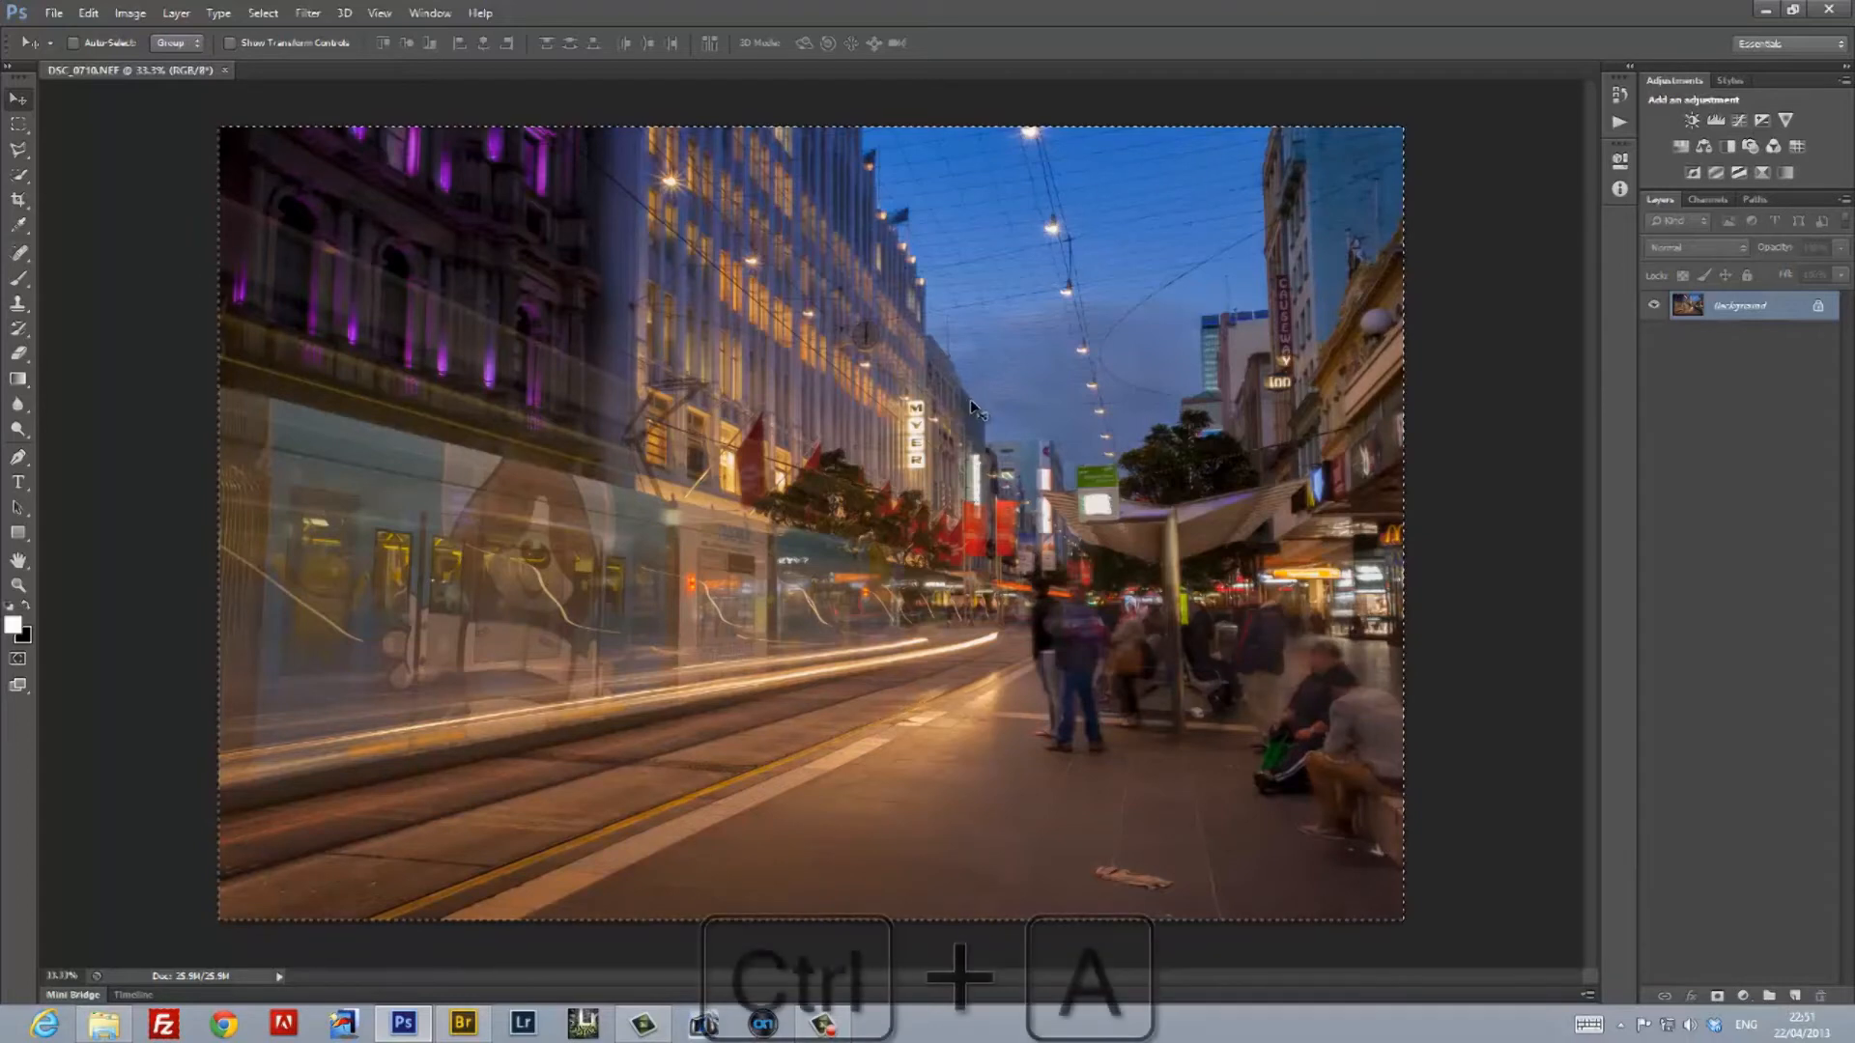
{"action": "left_click", "coordinate": [87, 13]}
{"action": "mouse_move", "coordinate": [248, 391]}
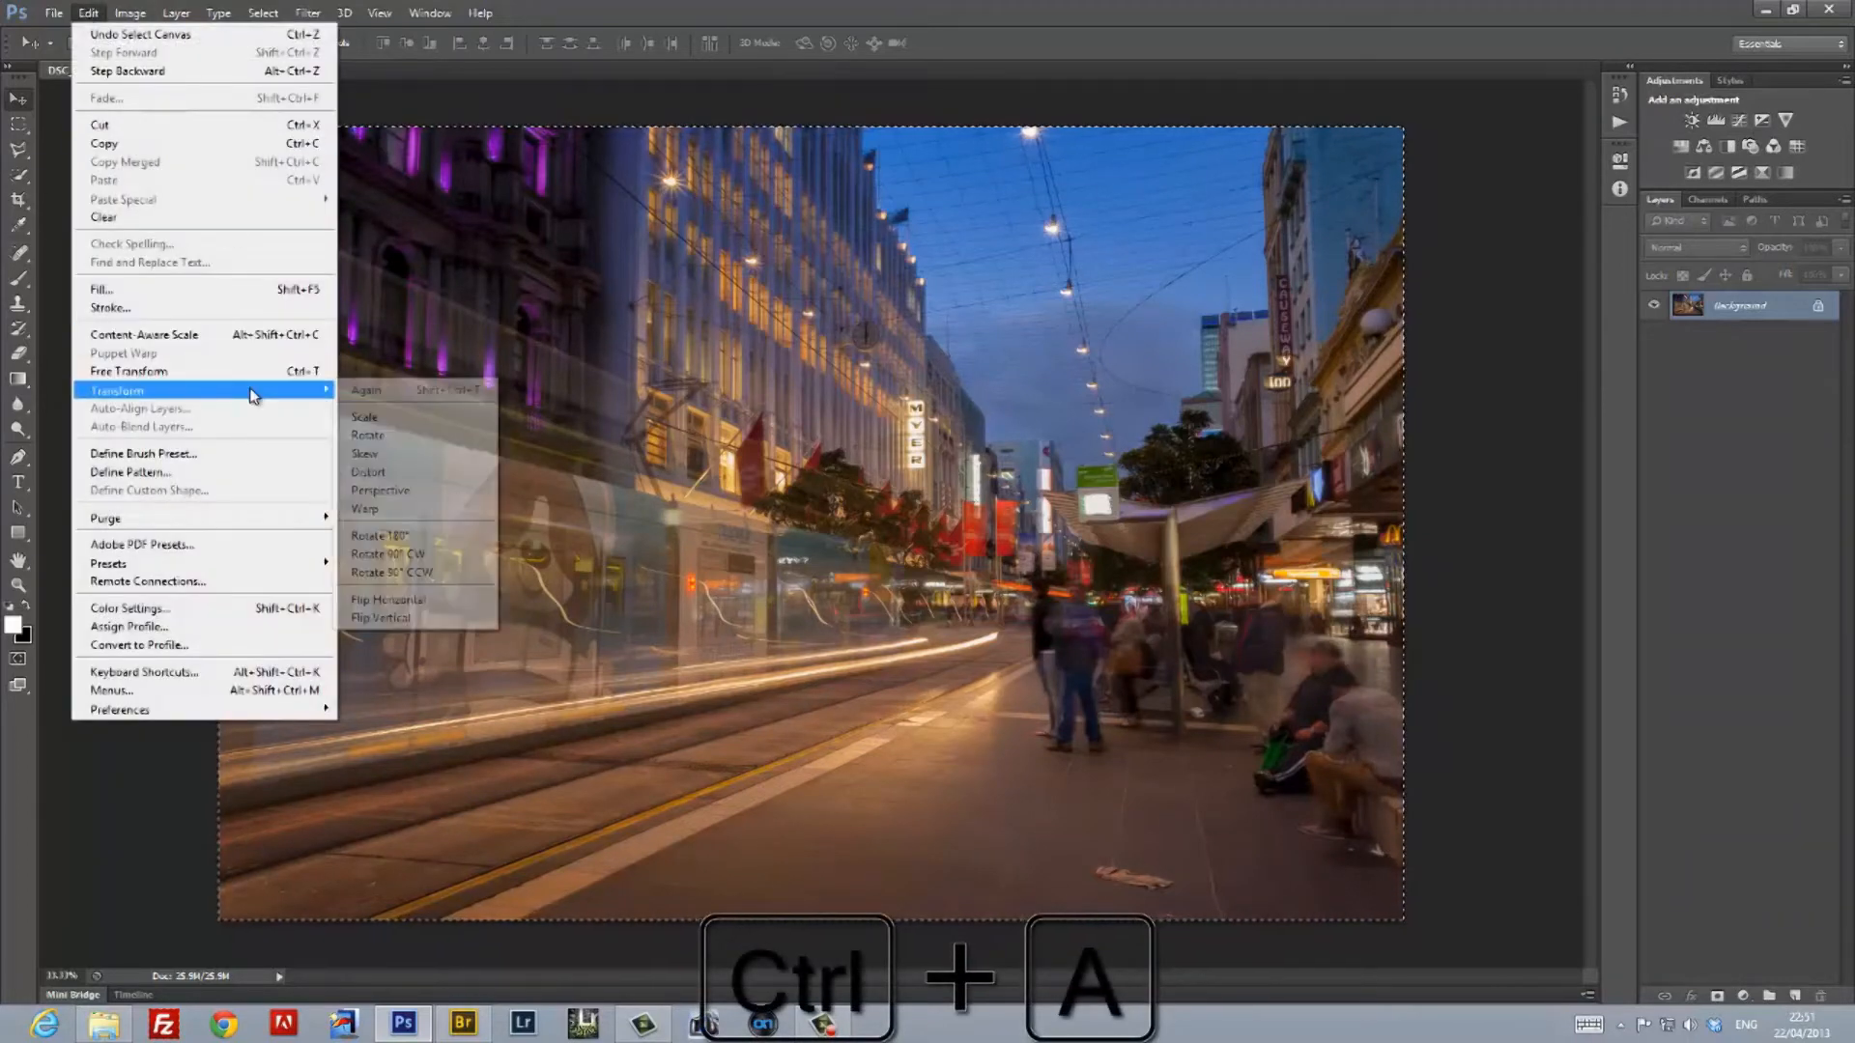
{"action": "left_click", "coordinate": [380, 490]}
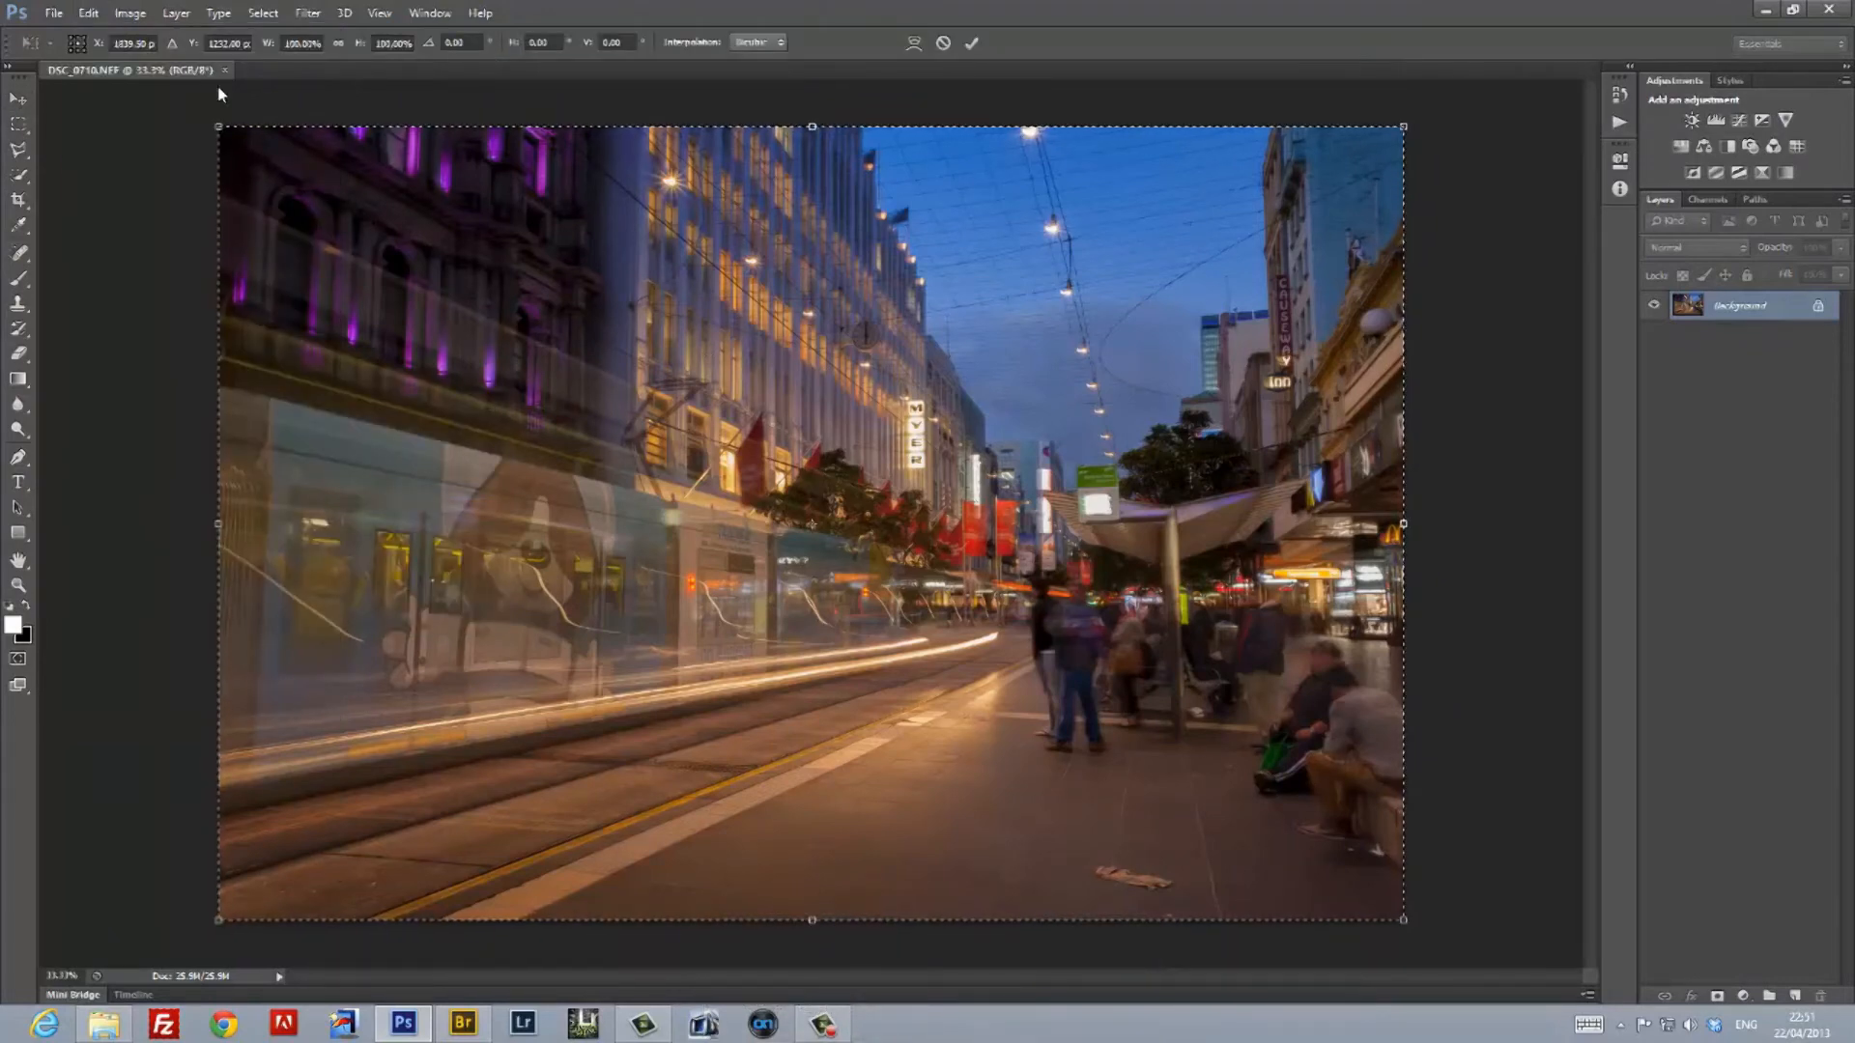
{"action": "left_click_drag", "start_coordinate": [220, 128], "coordinate": [186, 128]}
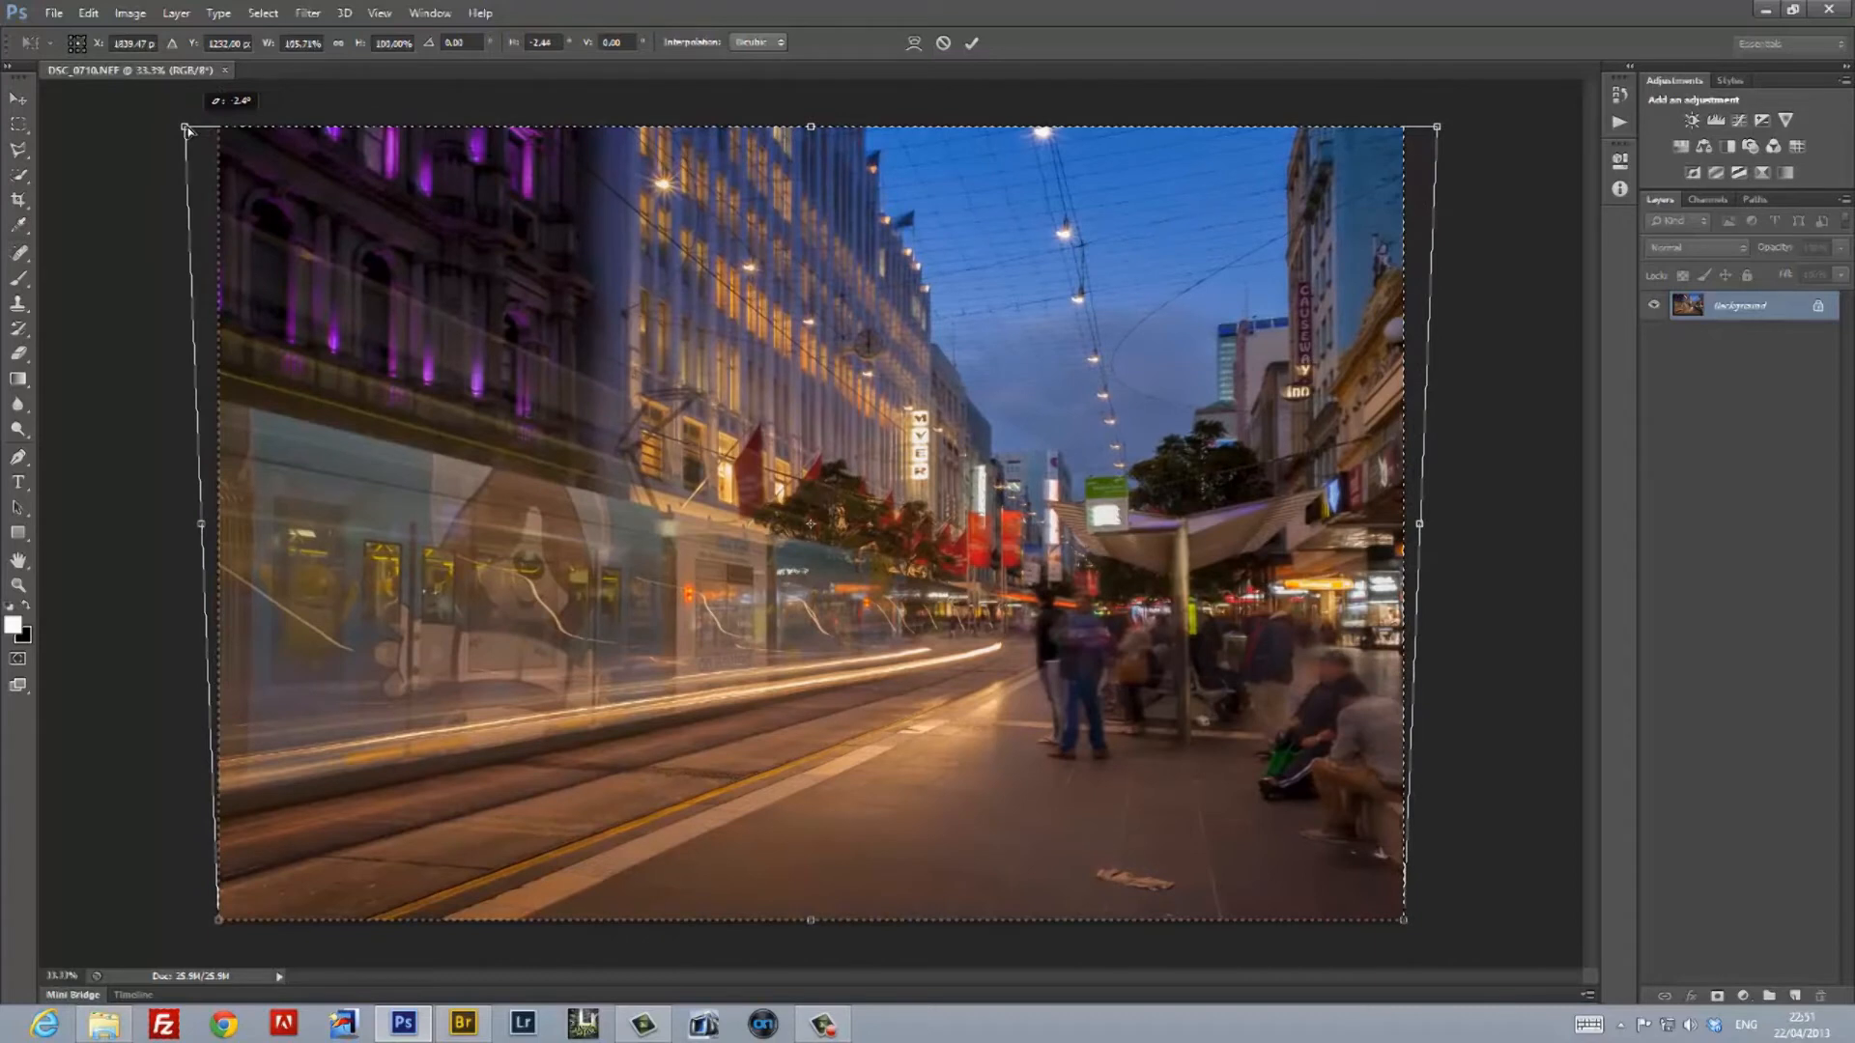
{"action": "left_click_drag", "start_coordinate": [187, 128], "coordinate": [186, 128]}
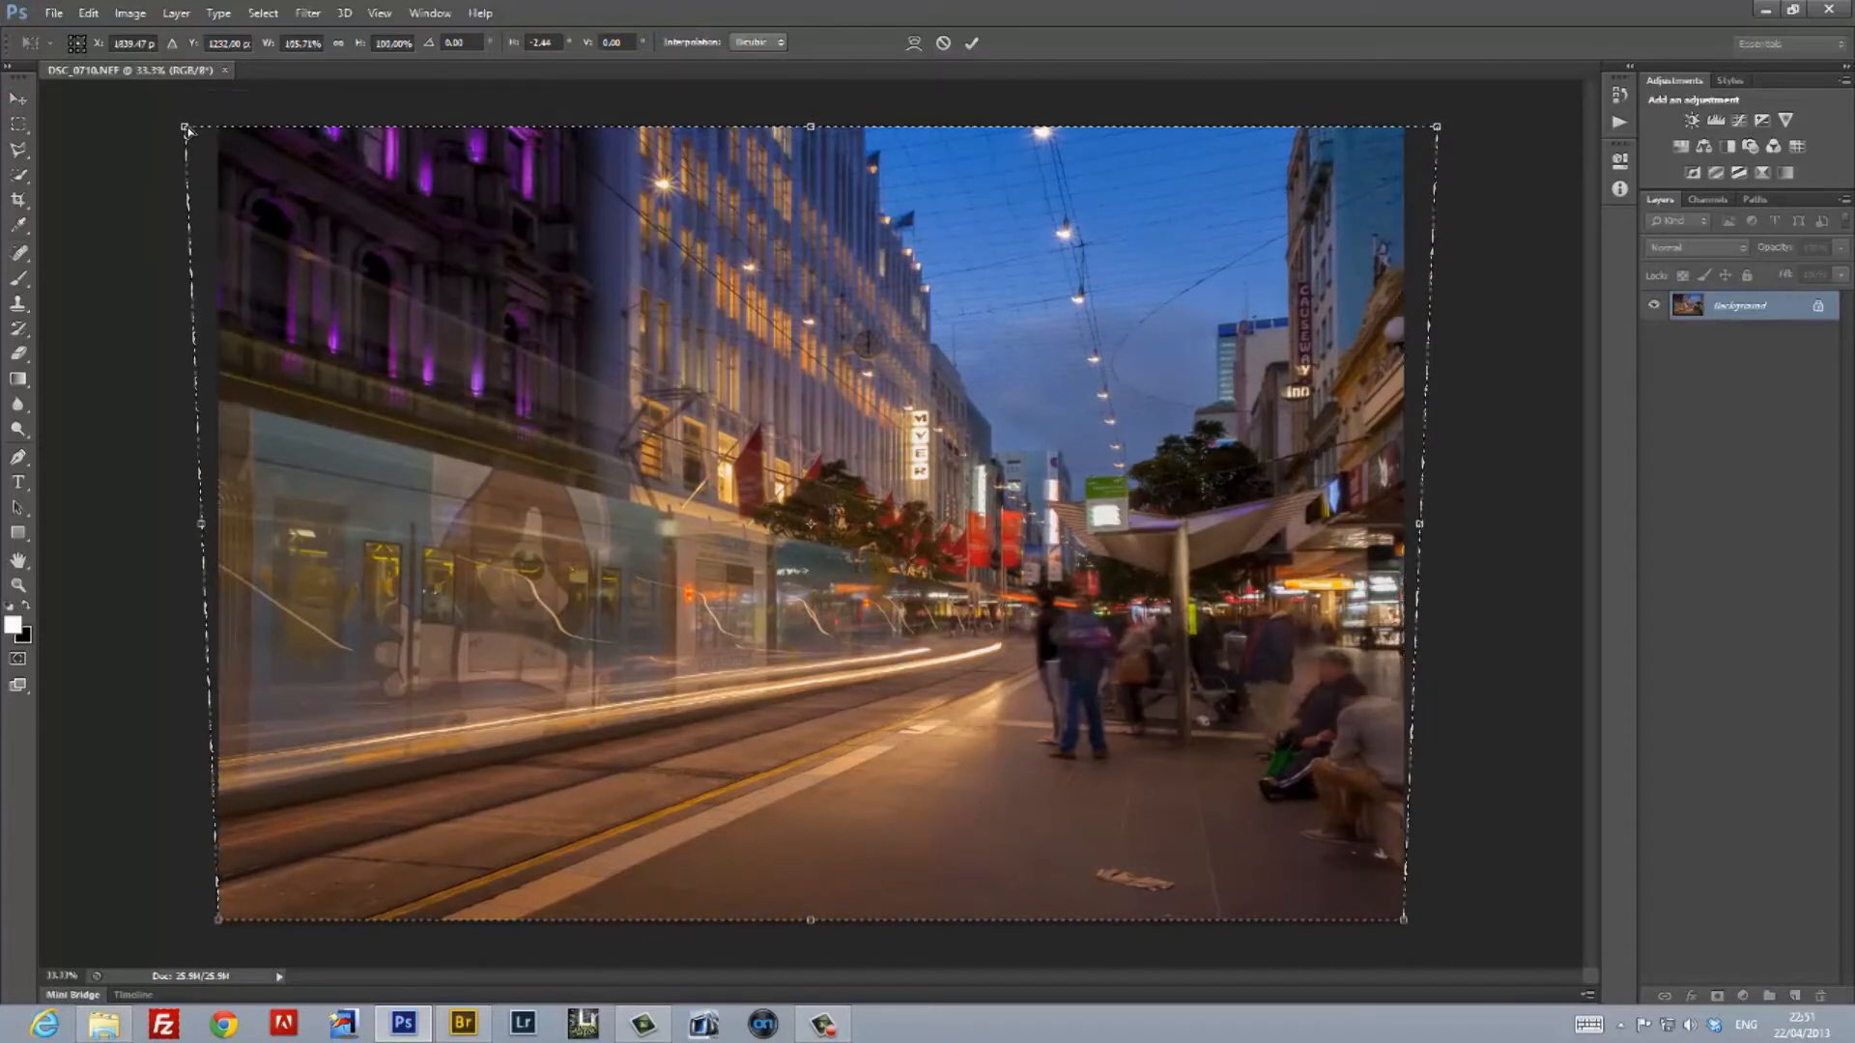
{"action": "left_click", "coordinate": [972, 43]}
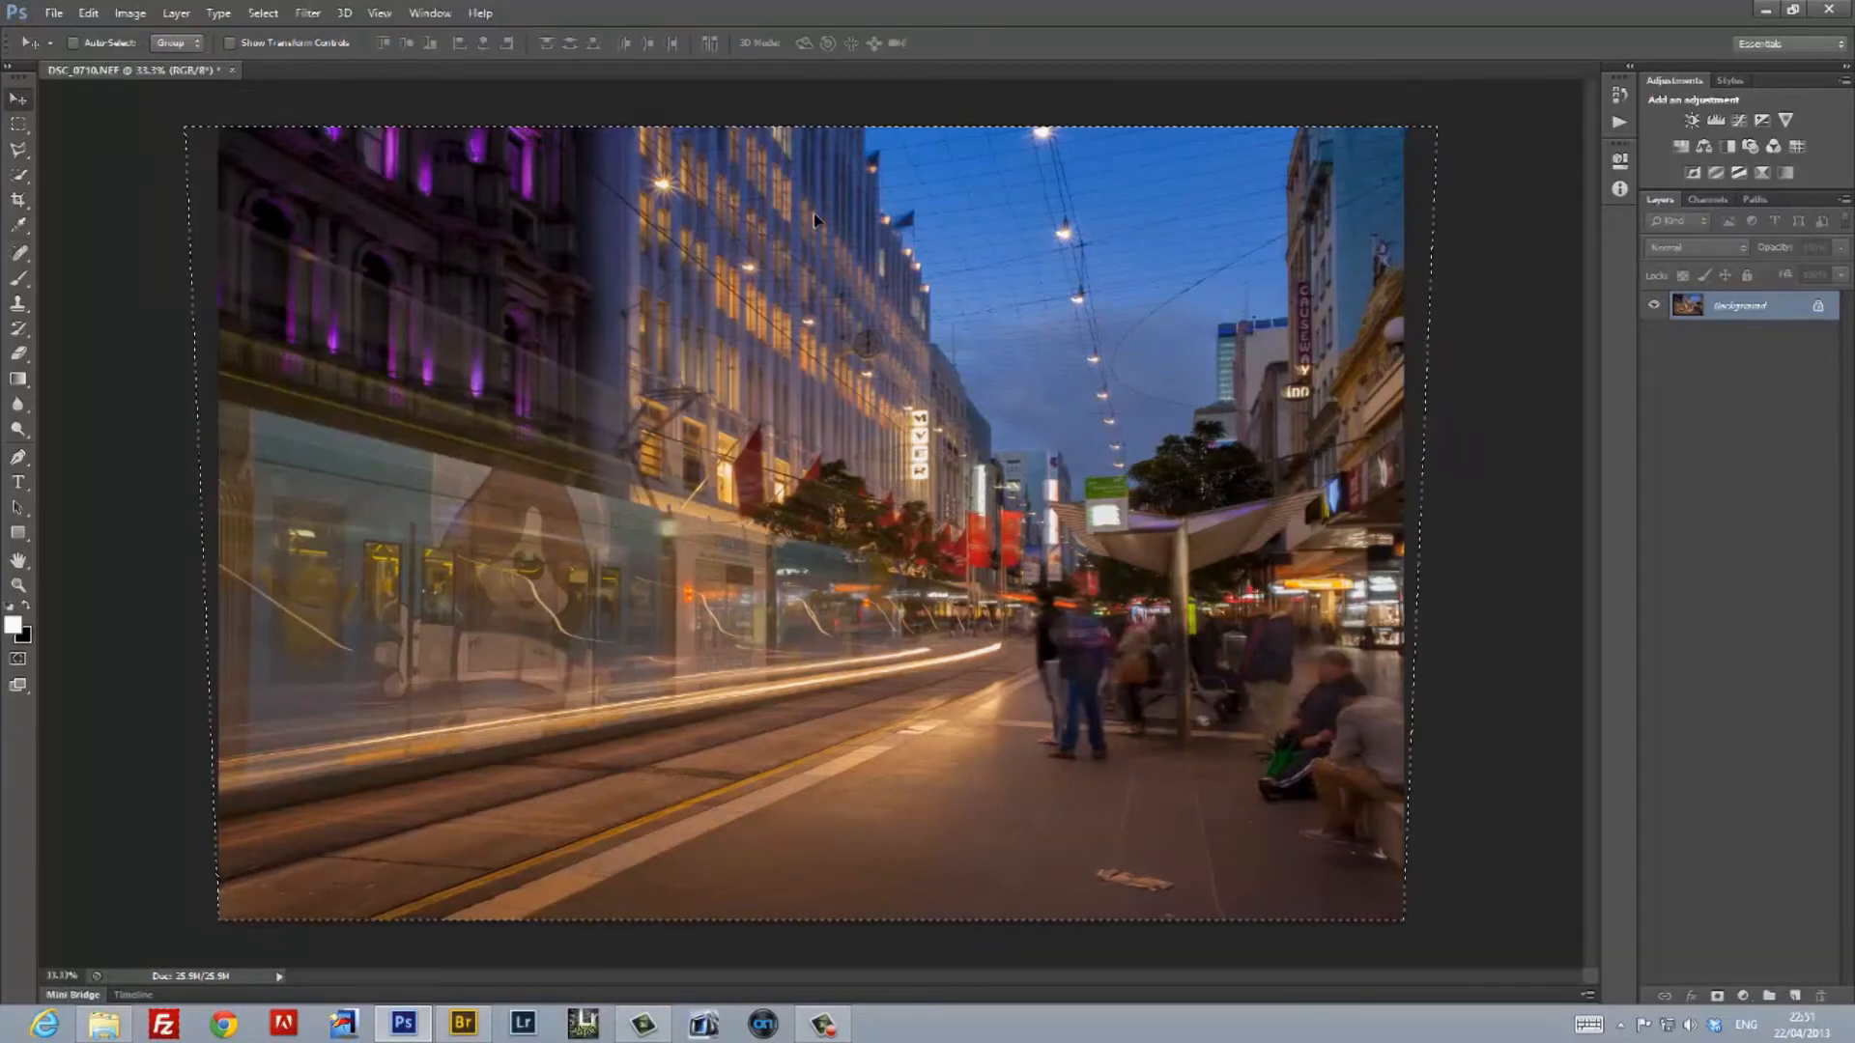
Scale the image slightly upward to about 101% height, apply the transform and deselect
{"action": "left_click", "coordinate": [91, 14]}
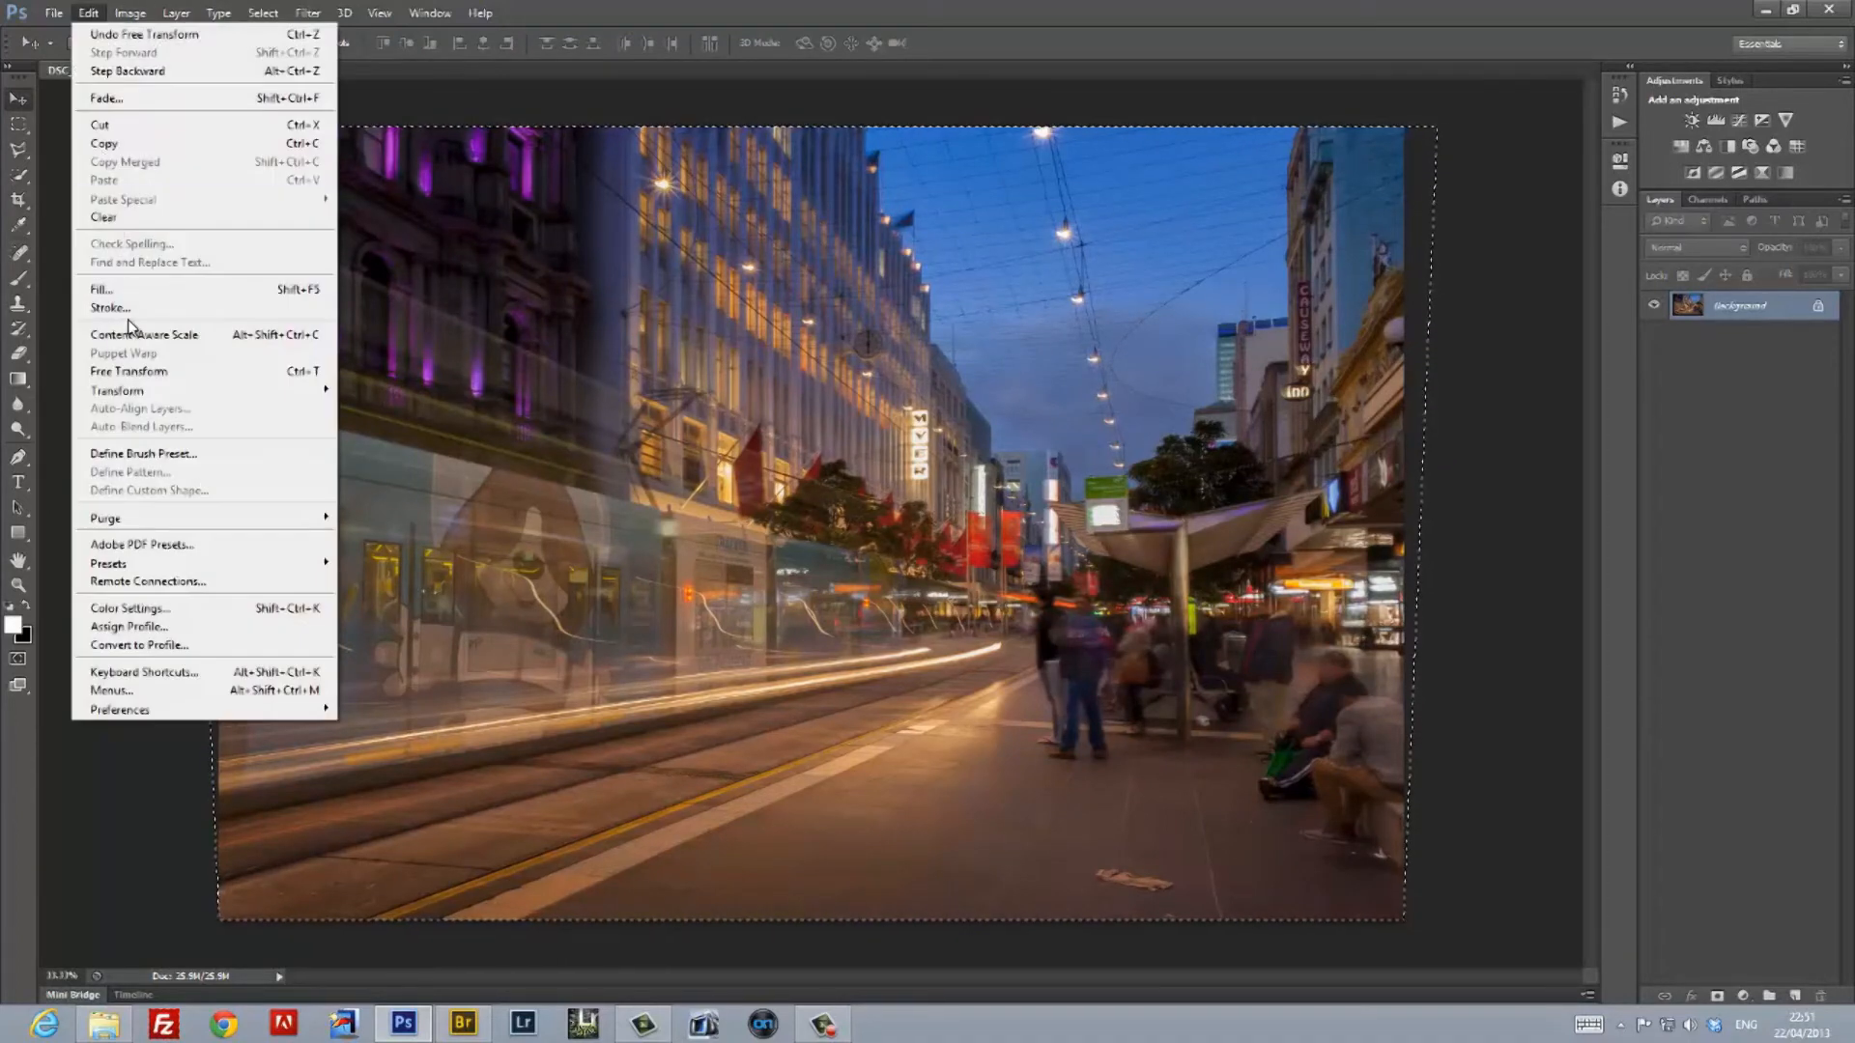
{"action": "mouse_move", "coordinate": [164, 404]}
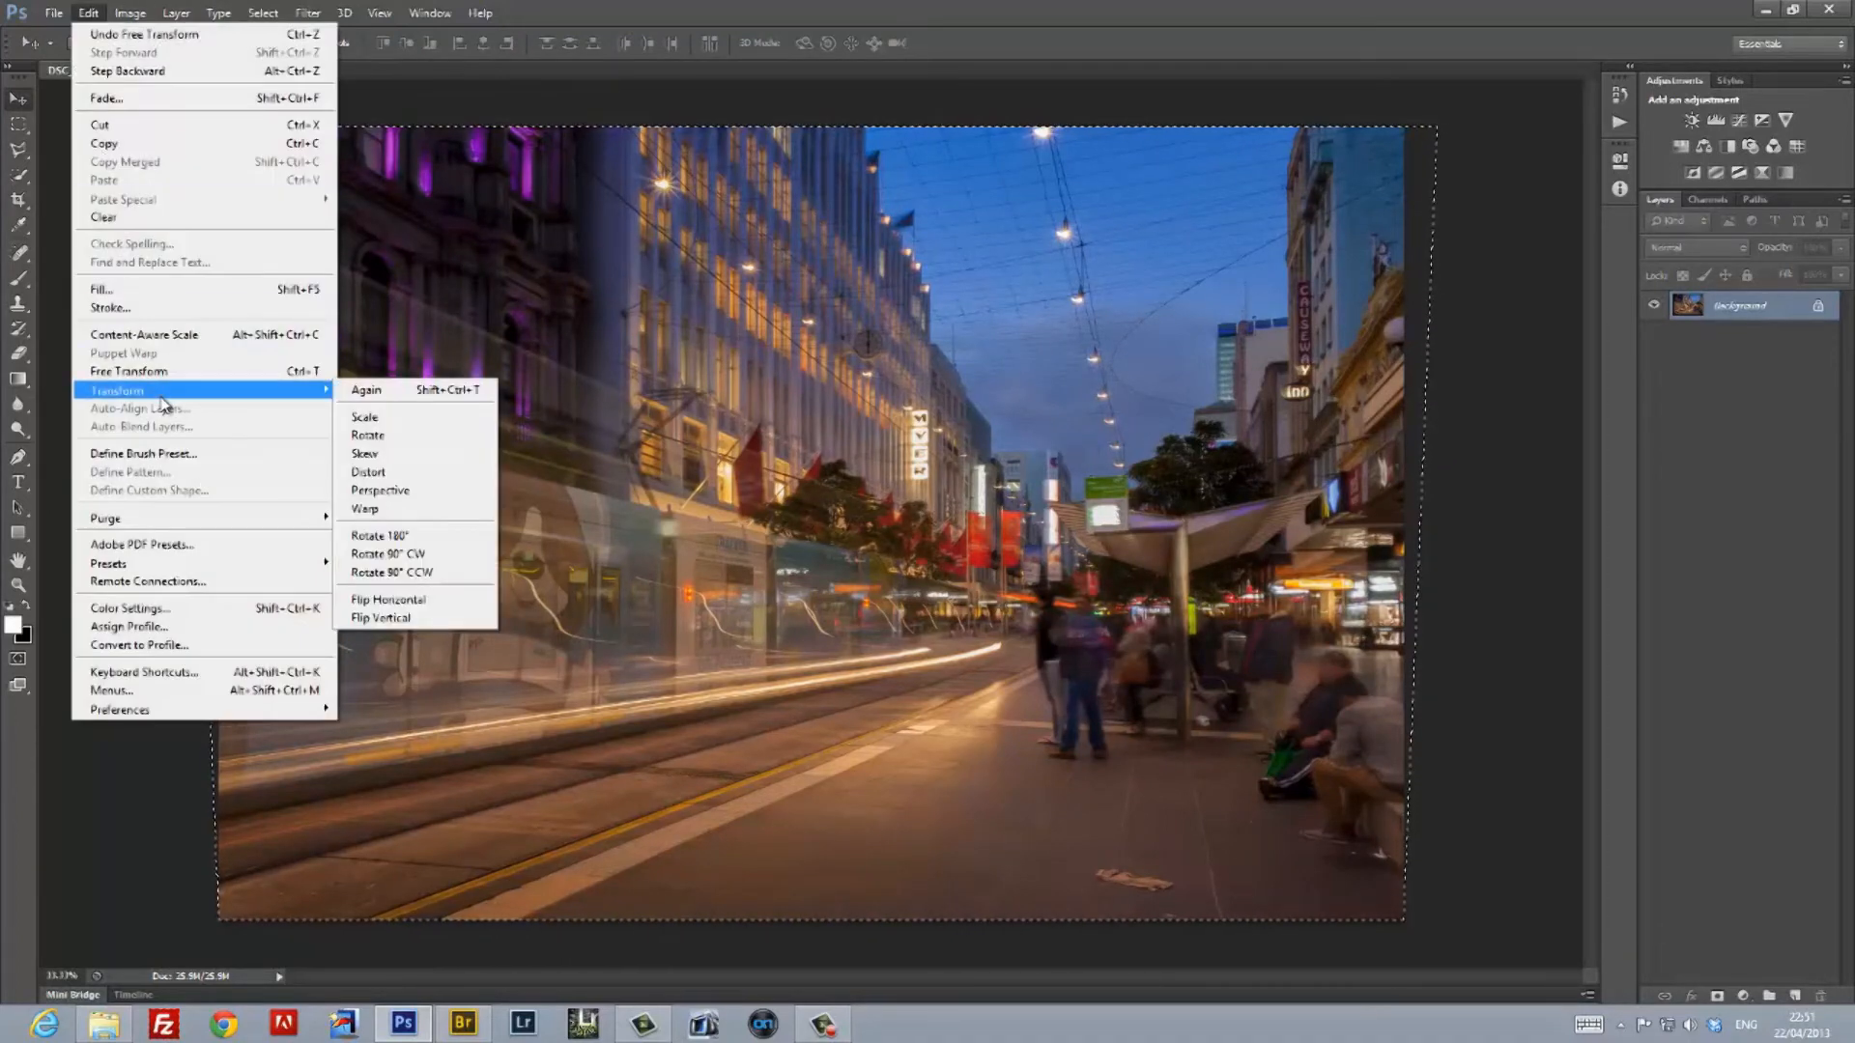
{"action": "left_click", "coordinate": [437, 404]}
{"action": "left_click_drag", "start_coordinate": [812, 123], "coordinate": [811, 115]}
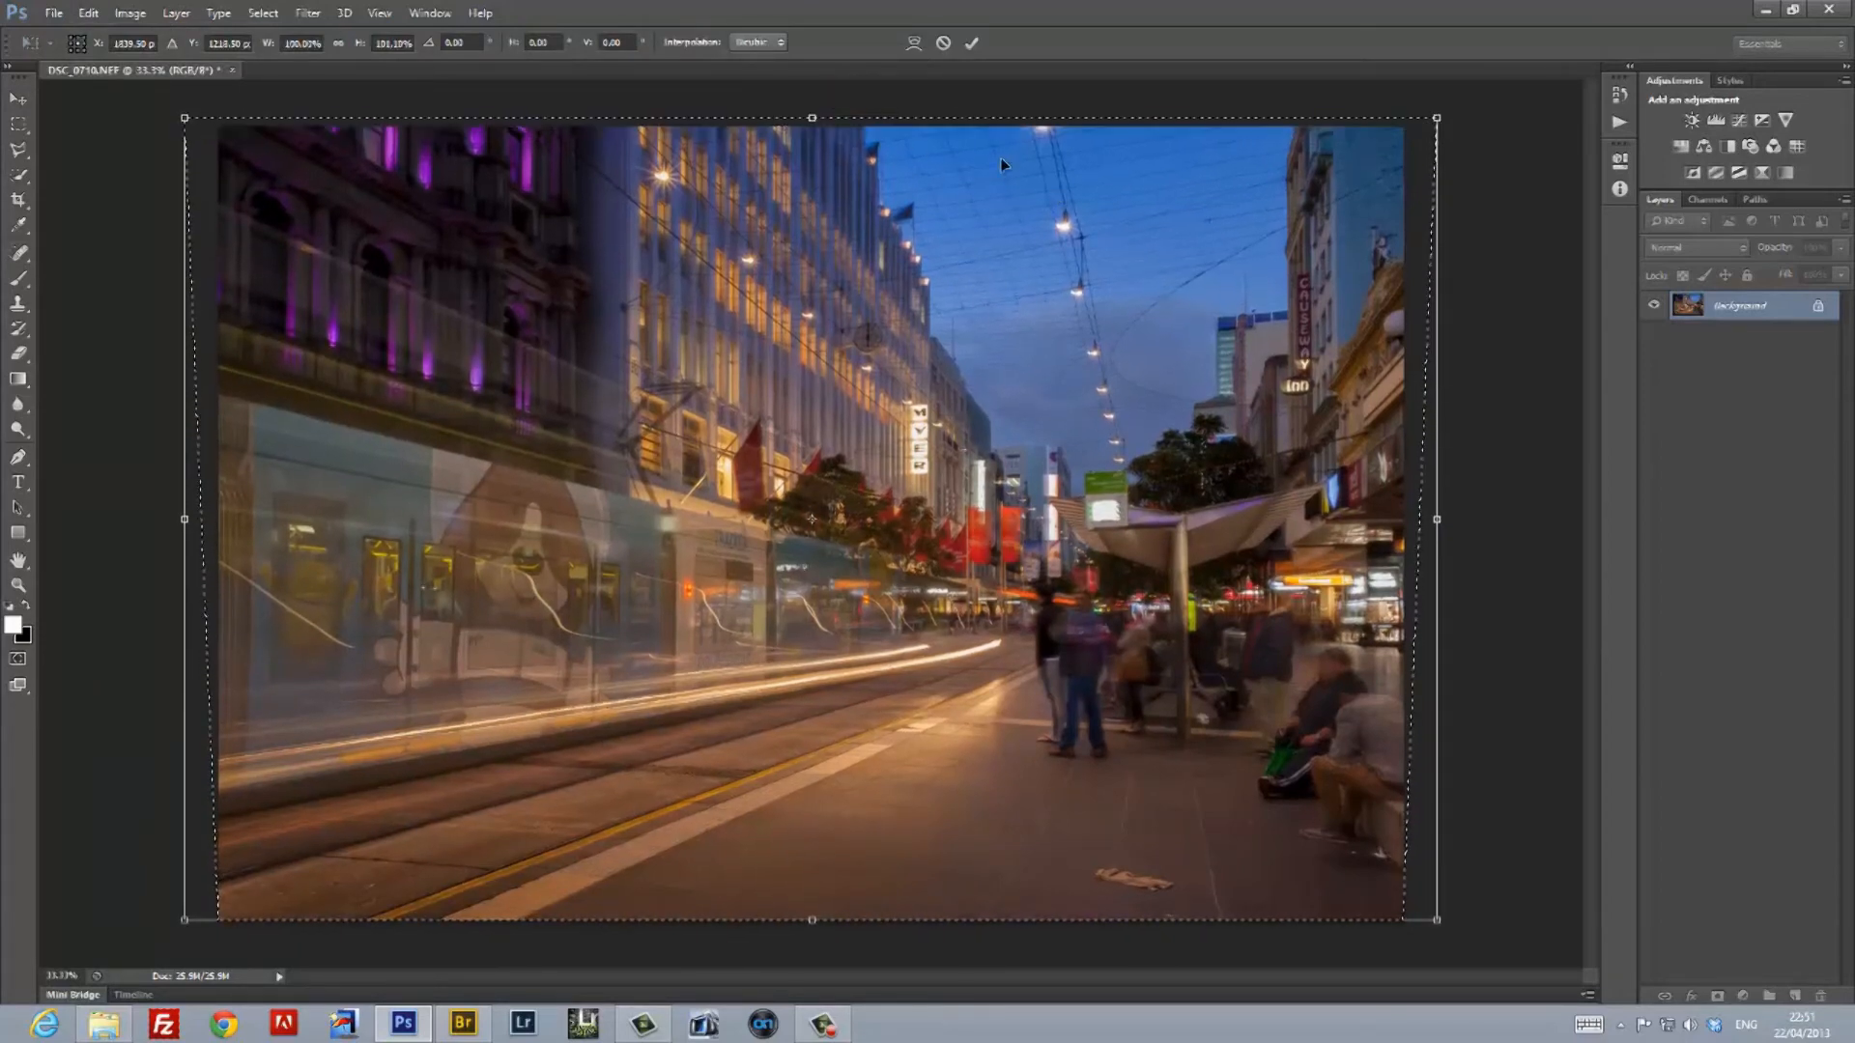
{"action": "left_click", "coordinate": [971, 43]}
{"action": "key", "text": "ctrl+d"}
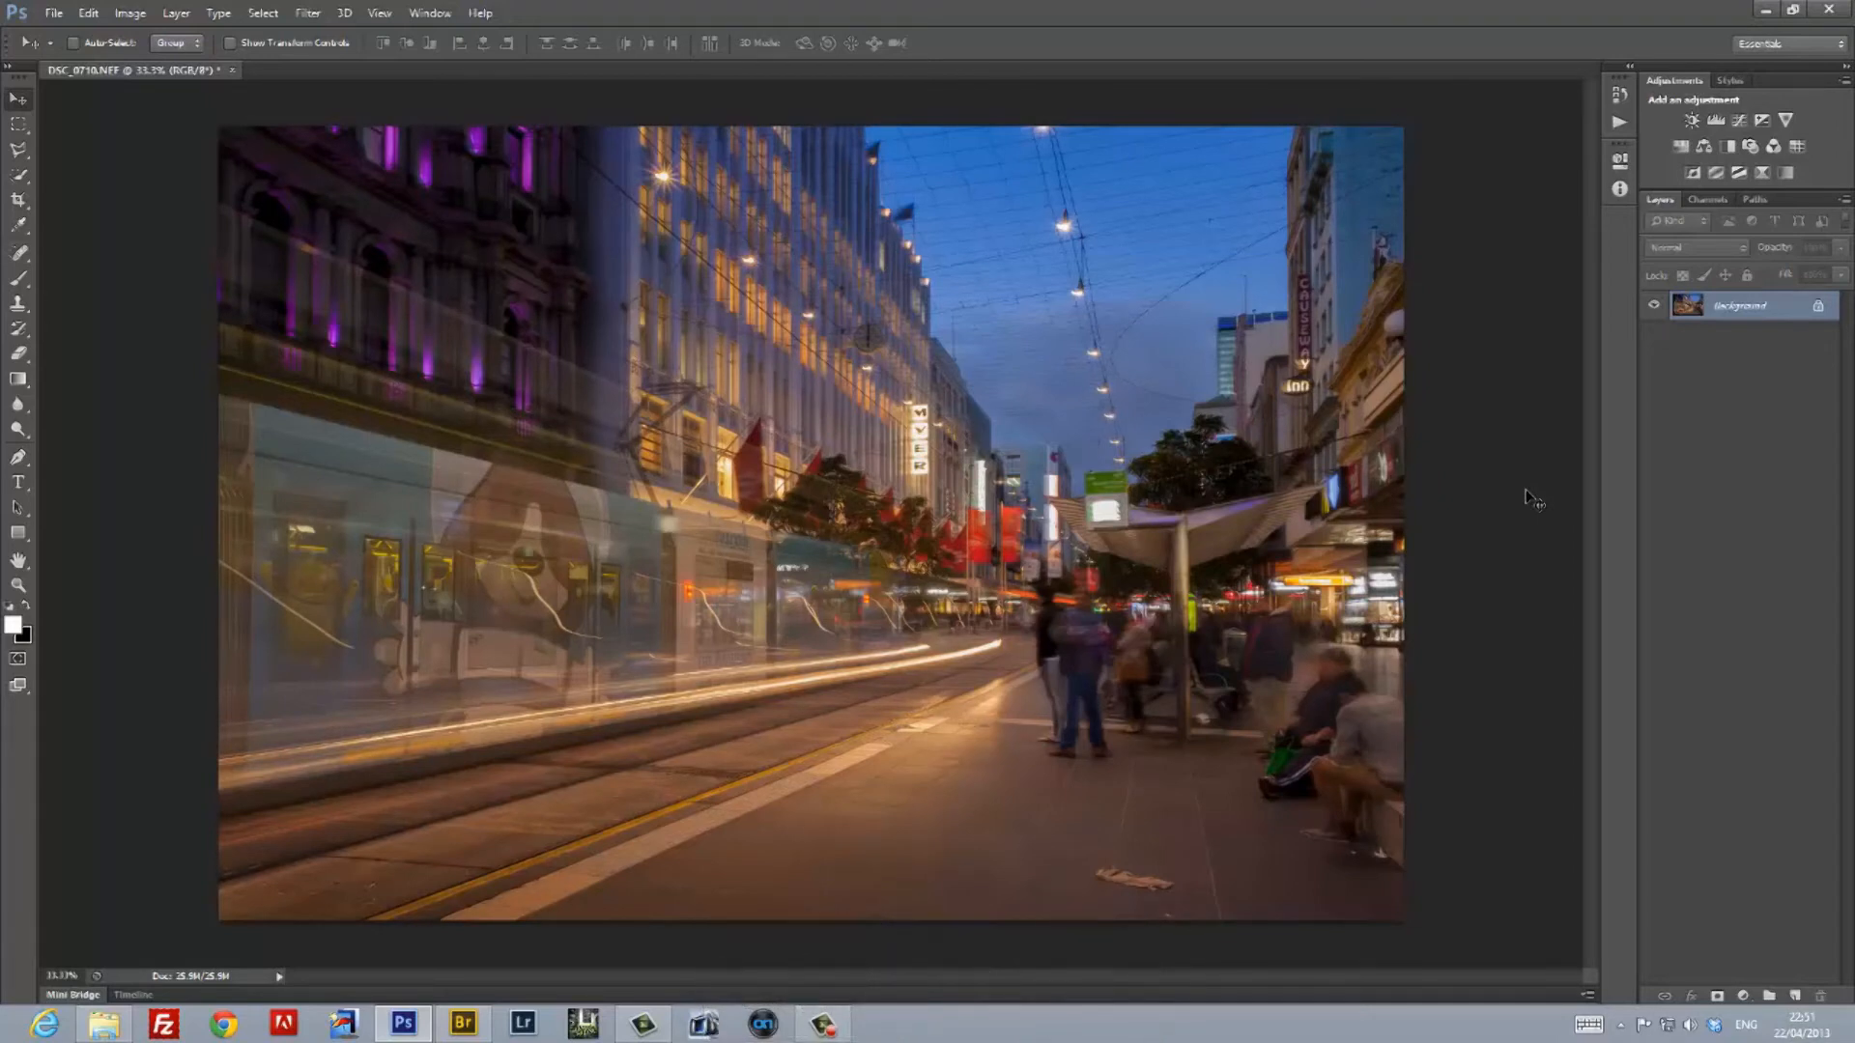
Remove the piece of litter from the pavement using a slightly smaller content-aware Spot Healing Brush
{"action": "left_click", "coordinate": [20, 253]}
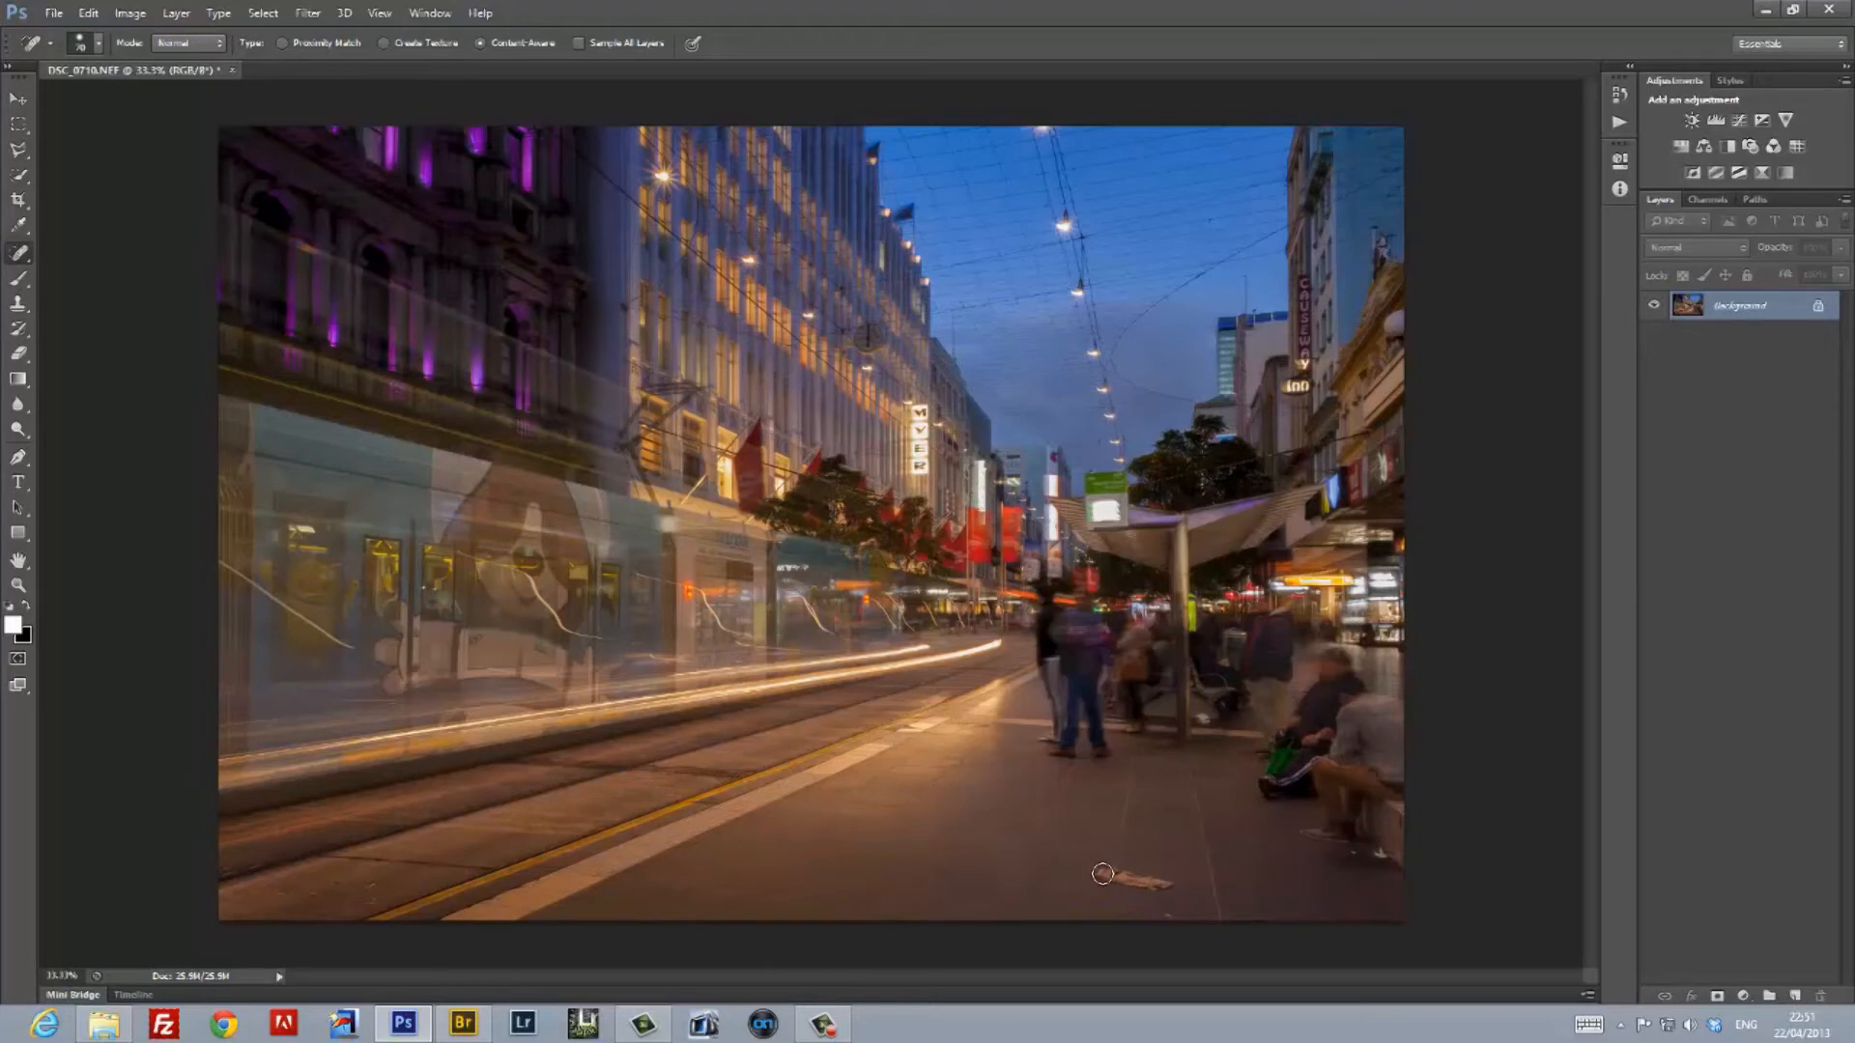
{"action": "key", "text": "bracketleft"}
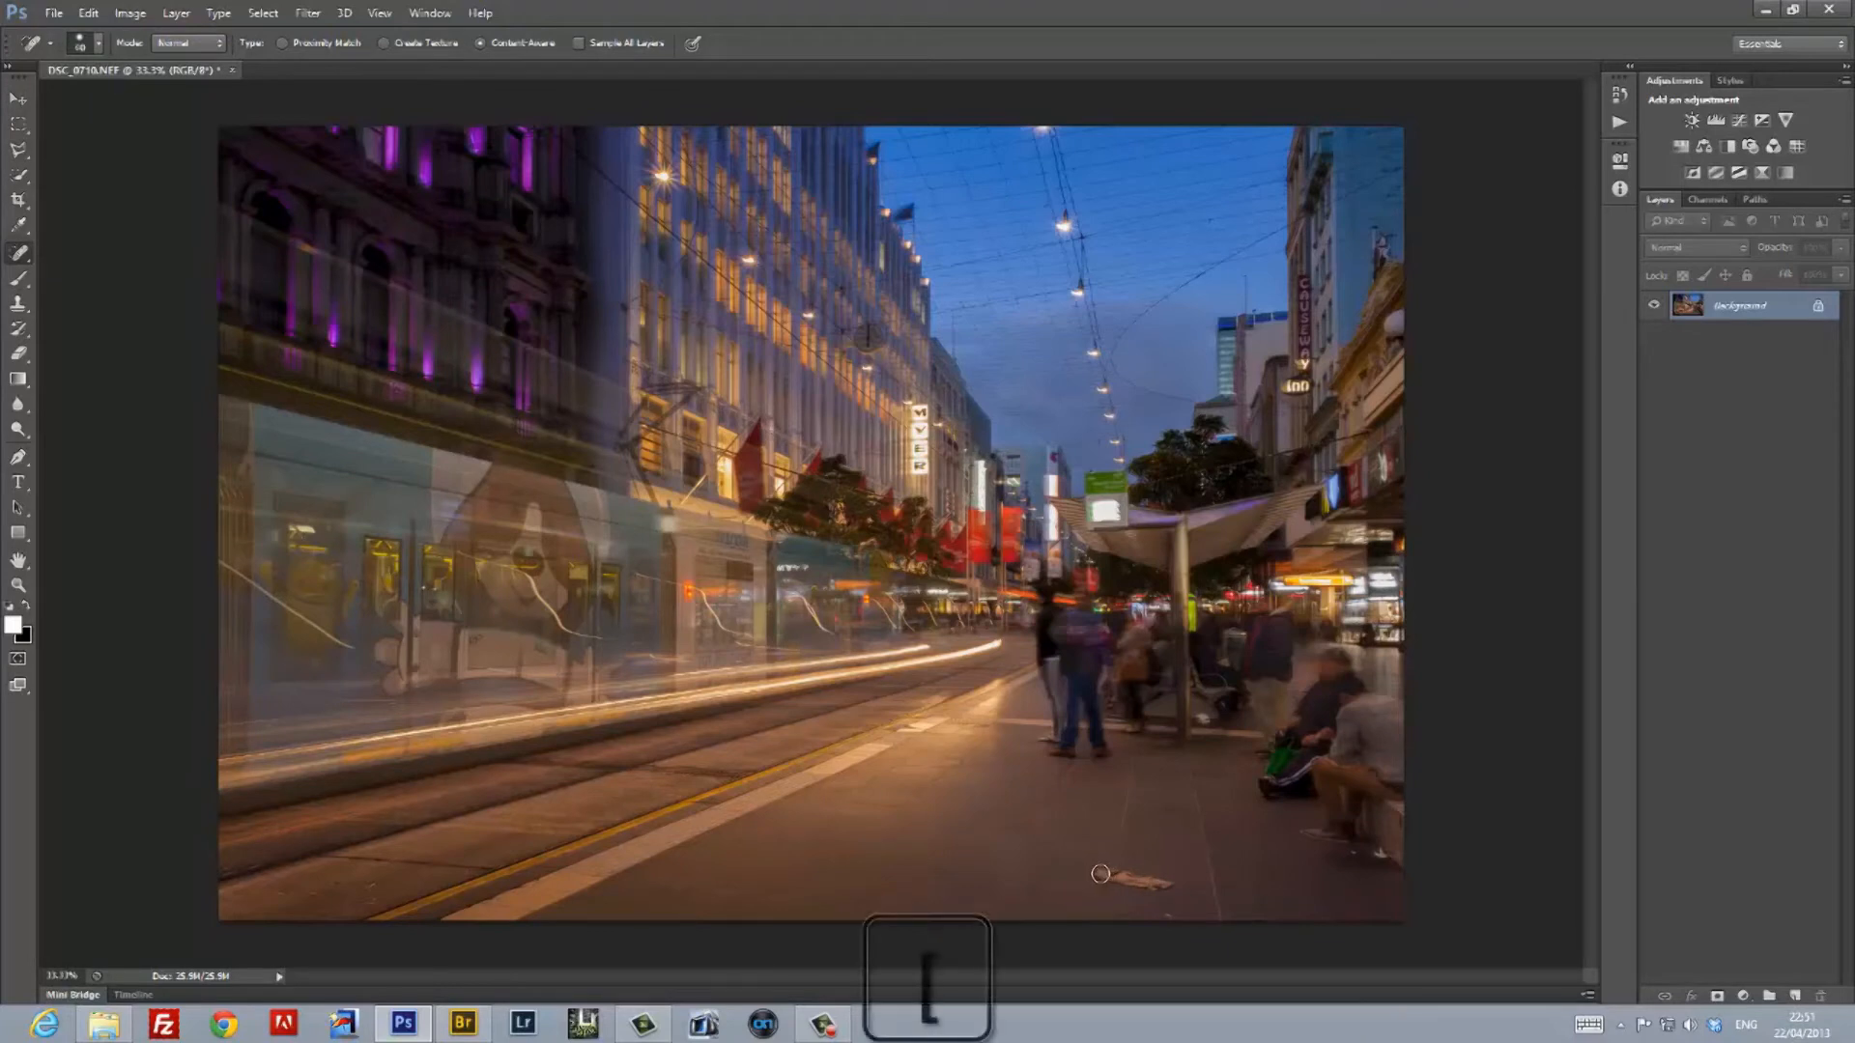
{"action": "left_click_drag", "start_coordinate": [1104, 874], "coordinate": [1167, 885]}
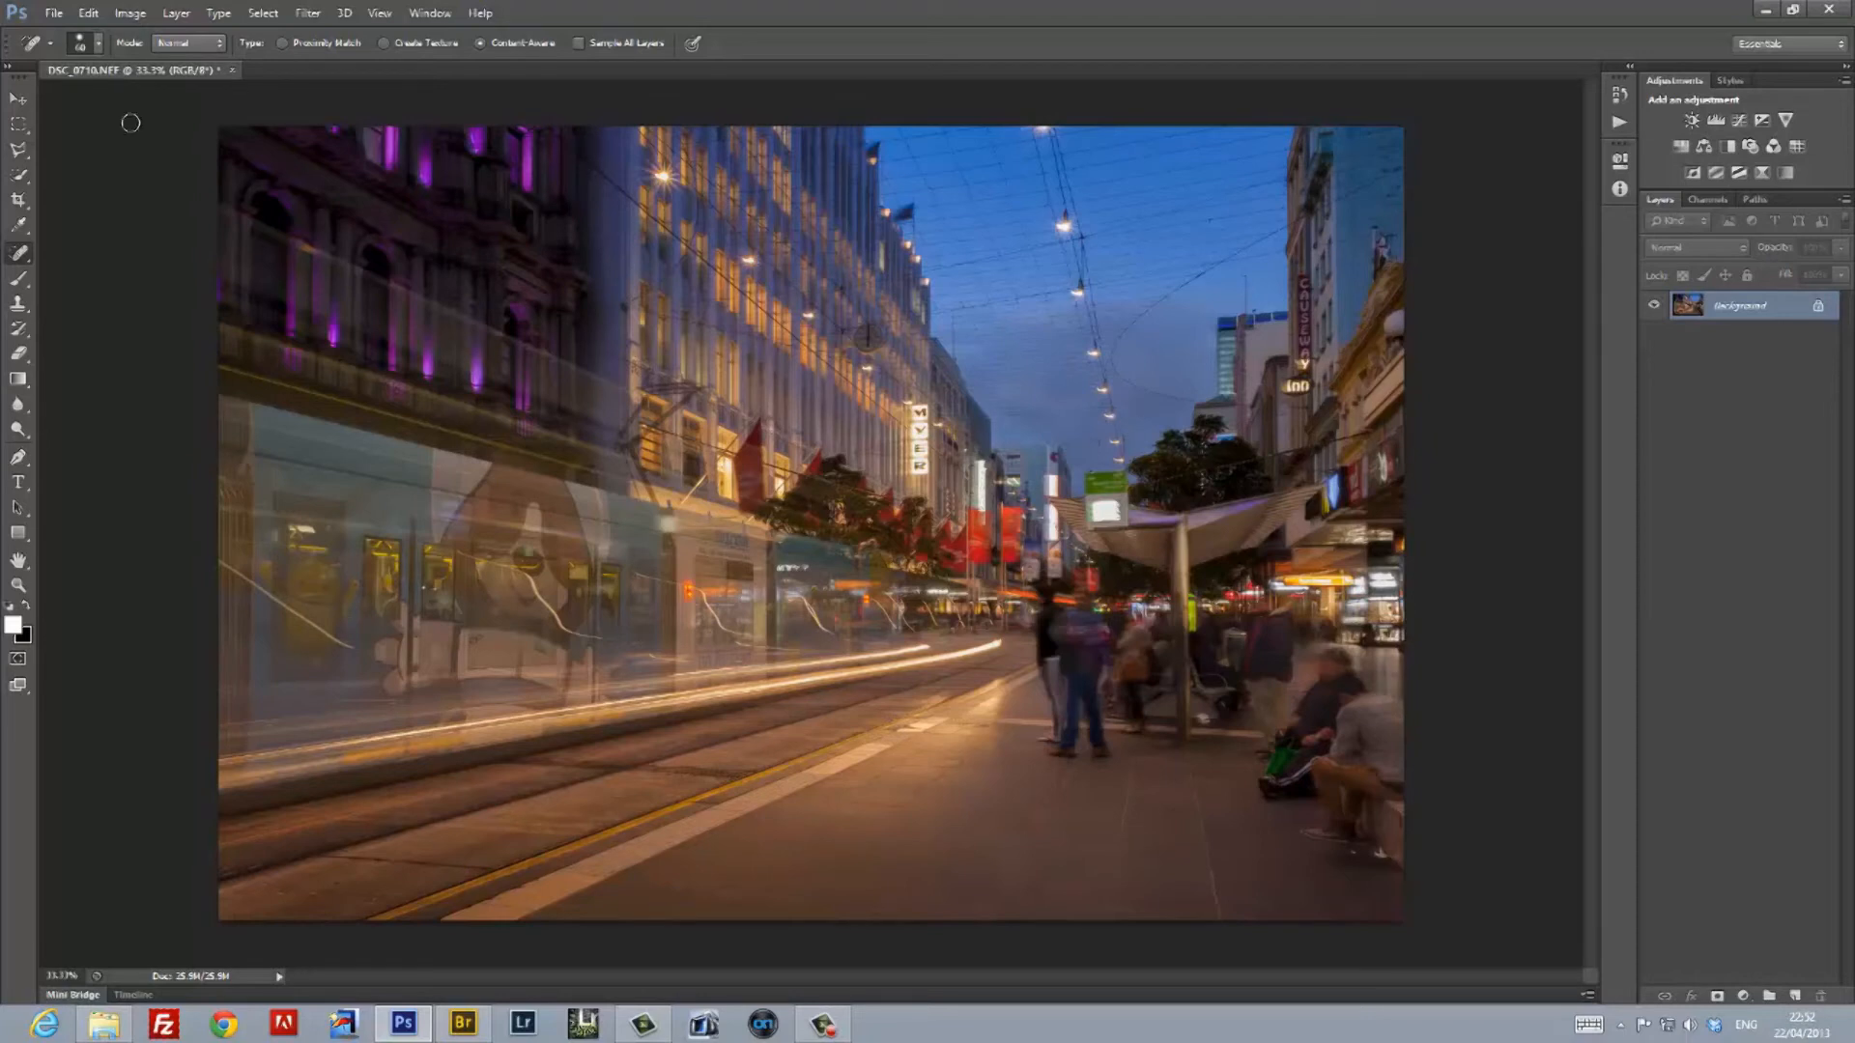
Open the photo in Color Efex Pro 4, apply Pro Contrast with Dynamic Contrast at 60%, and compare the effect off and on
{"action": "left_click", "coordinate": [308, 13]}
{"action": "mouse_move", "coordinate": [483, 437]}
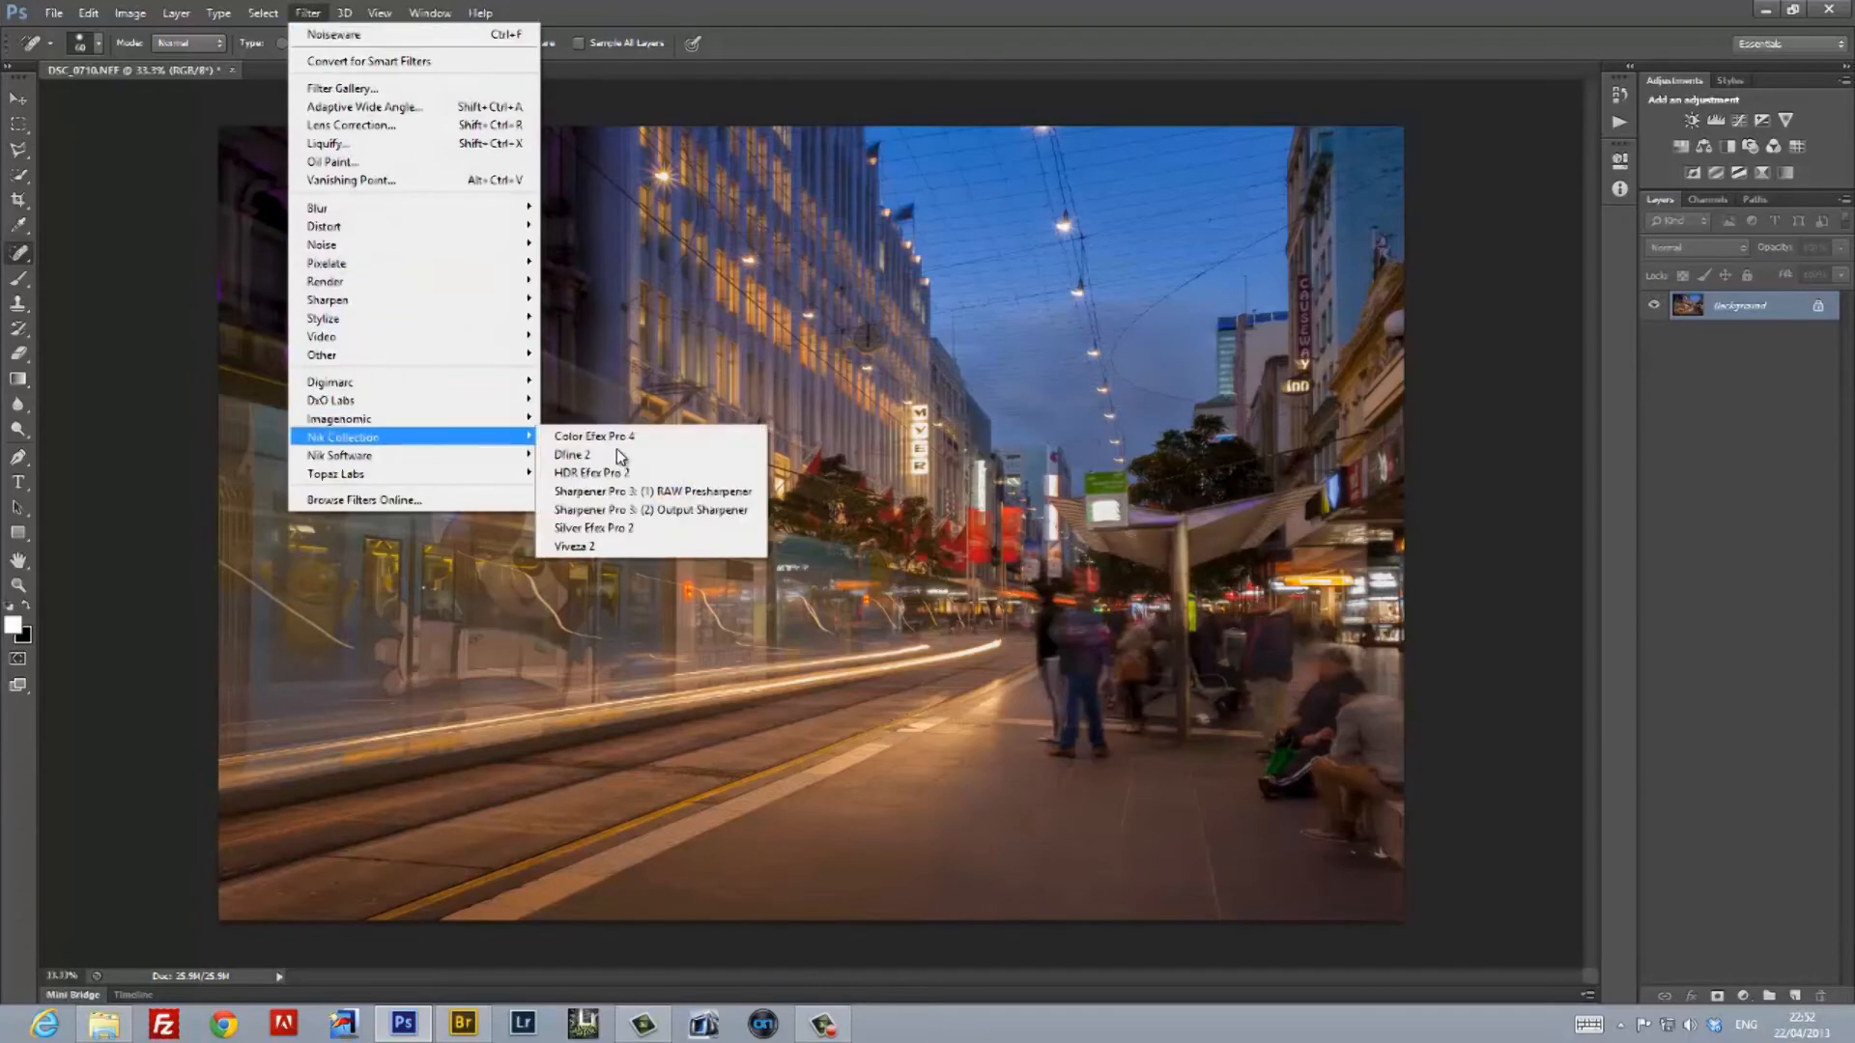
{"action": "left_click", "coordinate": [622, 441]}
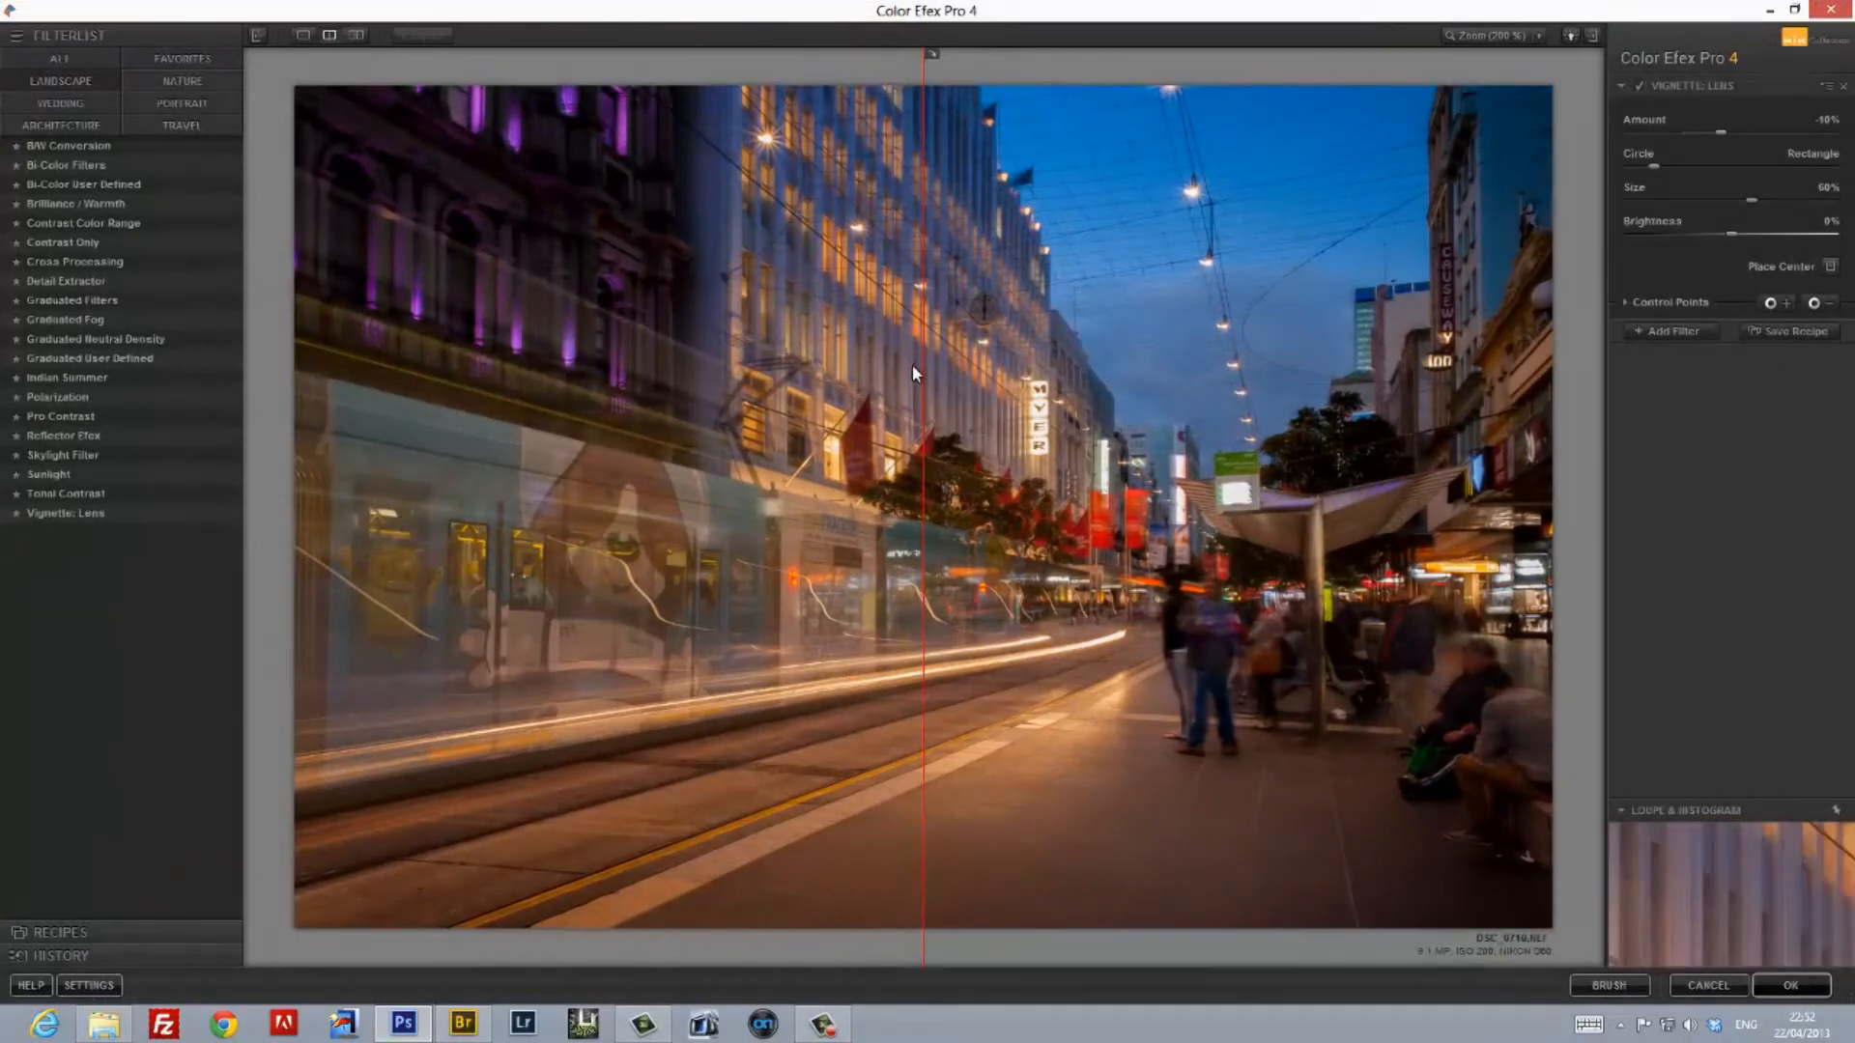
{"action": "left_click", "coordinate": [64, 416]}
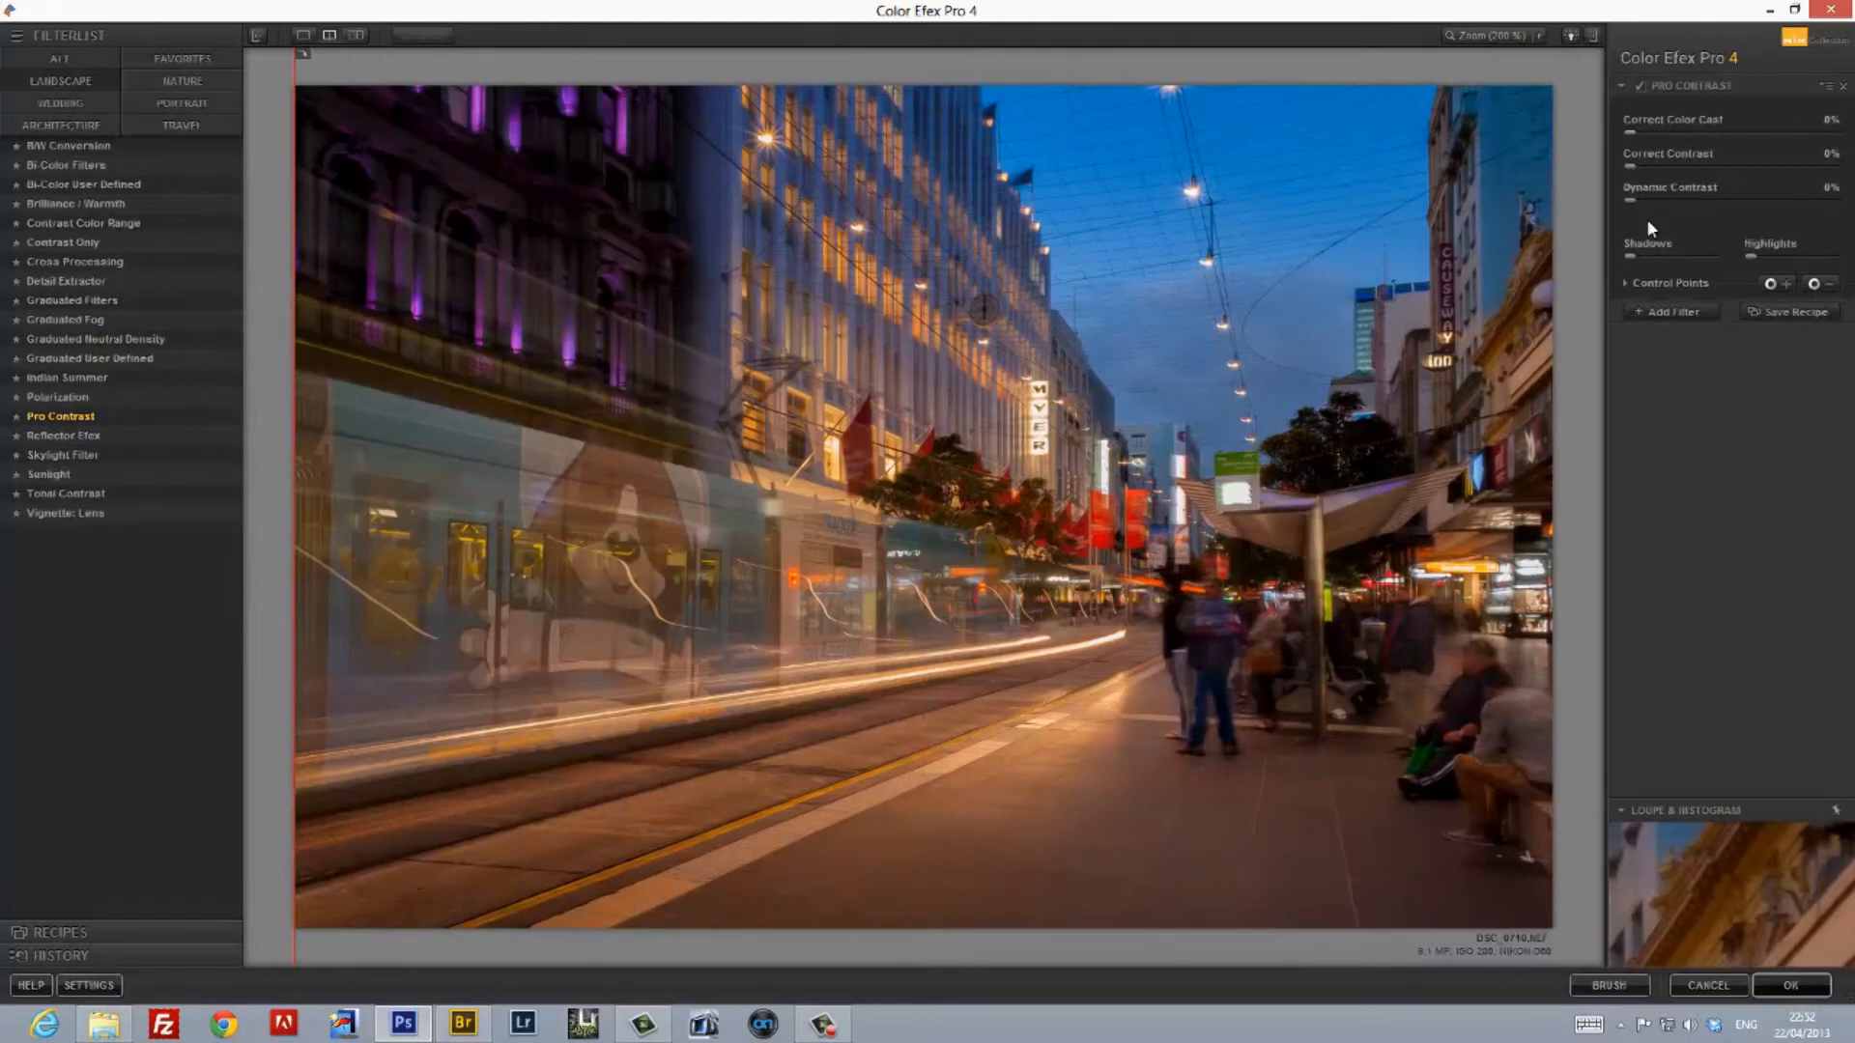
{"action": "left_click_drag", "start_coordinate": [1628, 201], "coordinate": [1750, 206]}
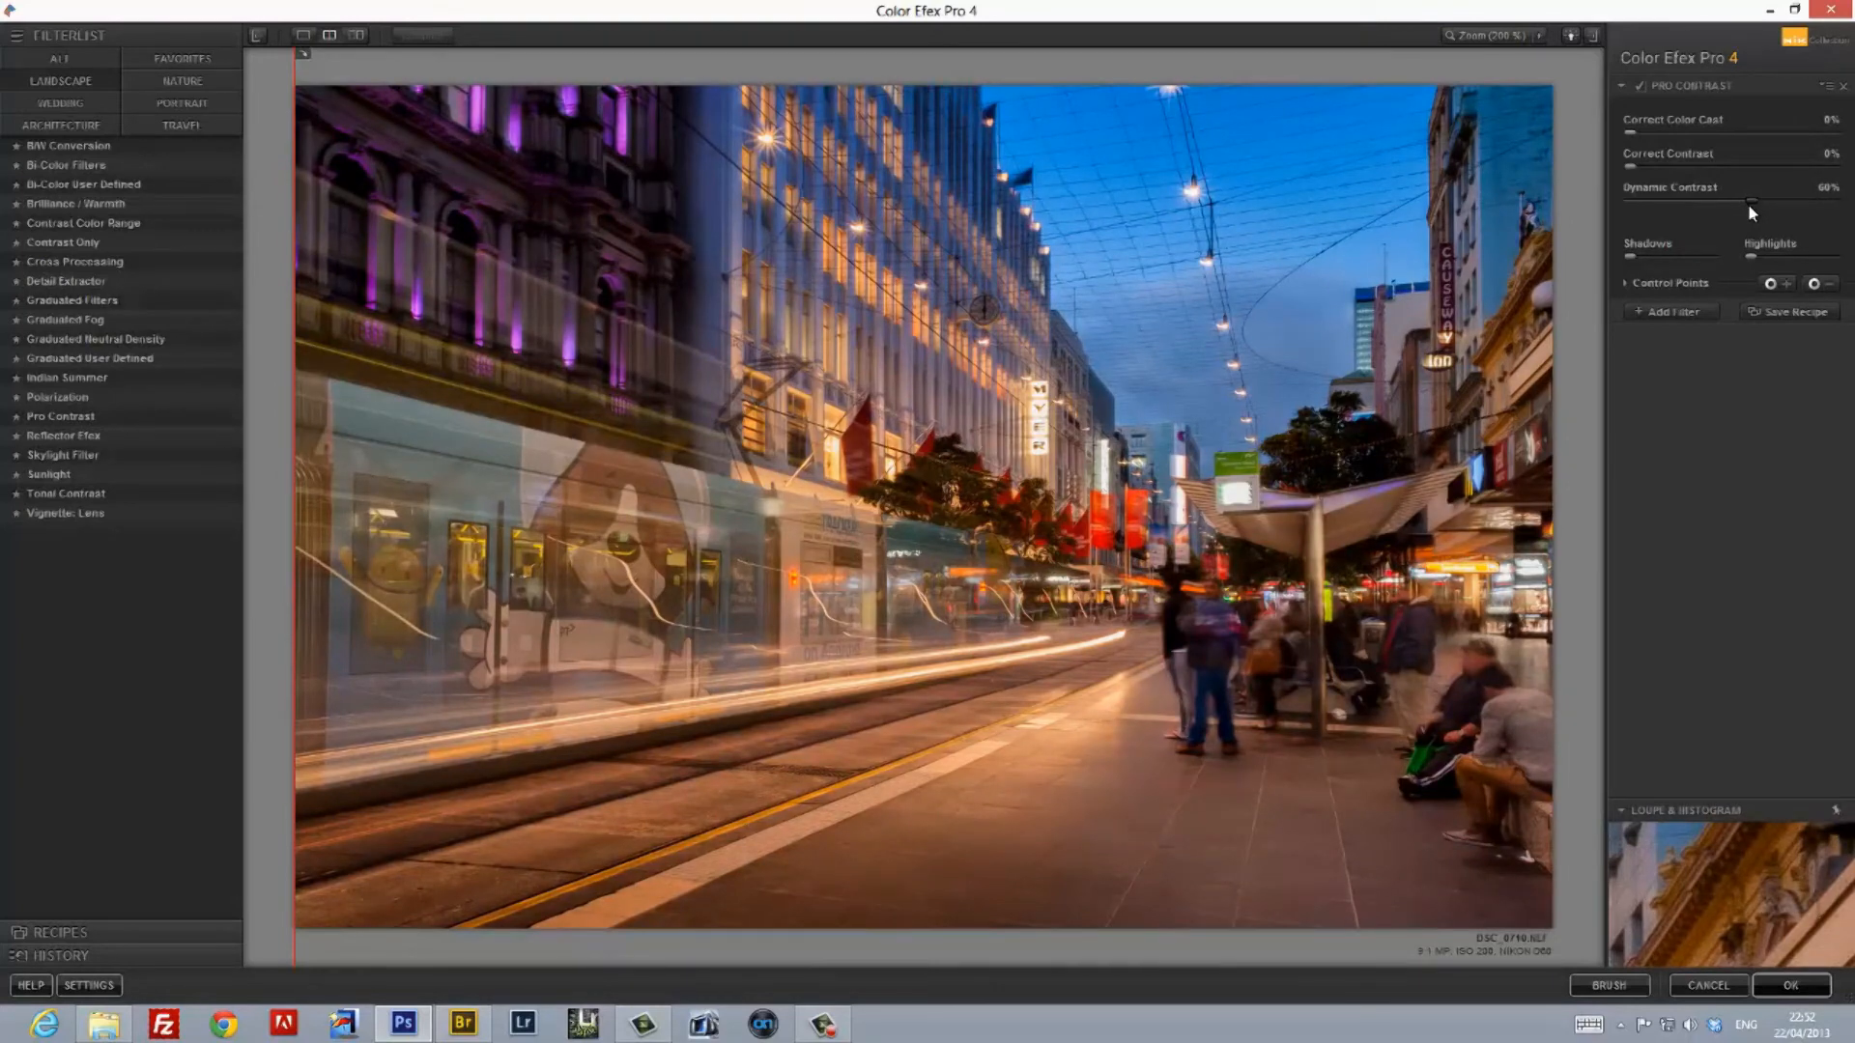
{"action": "left_click", "coordinate": [1642, 87]}
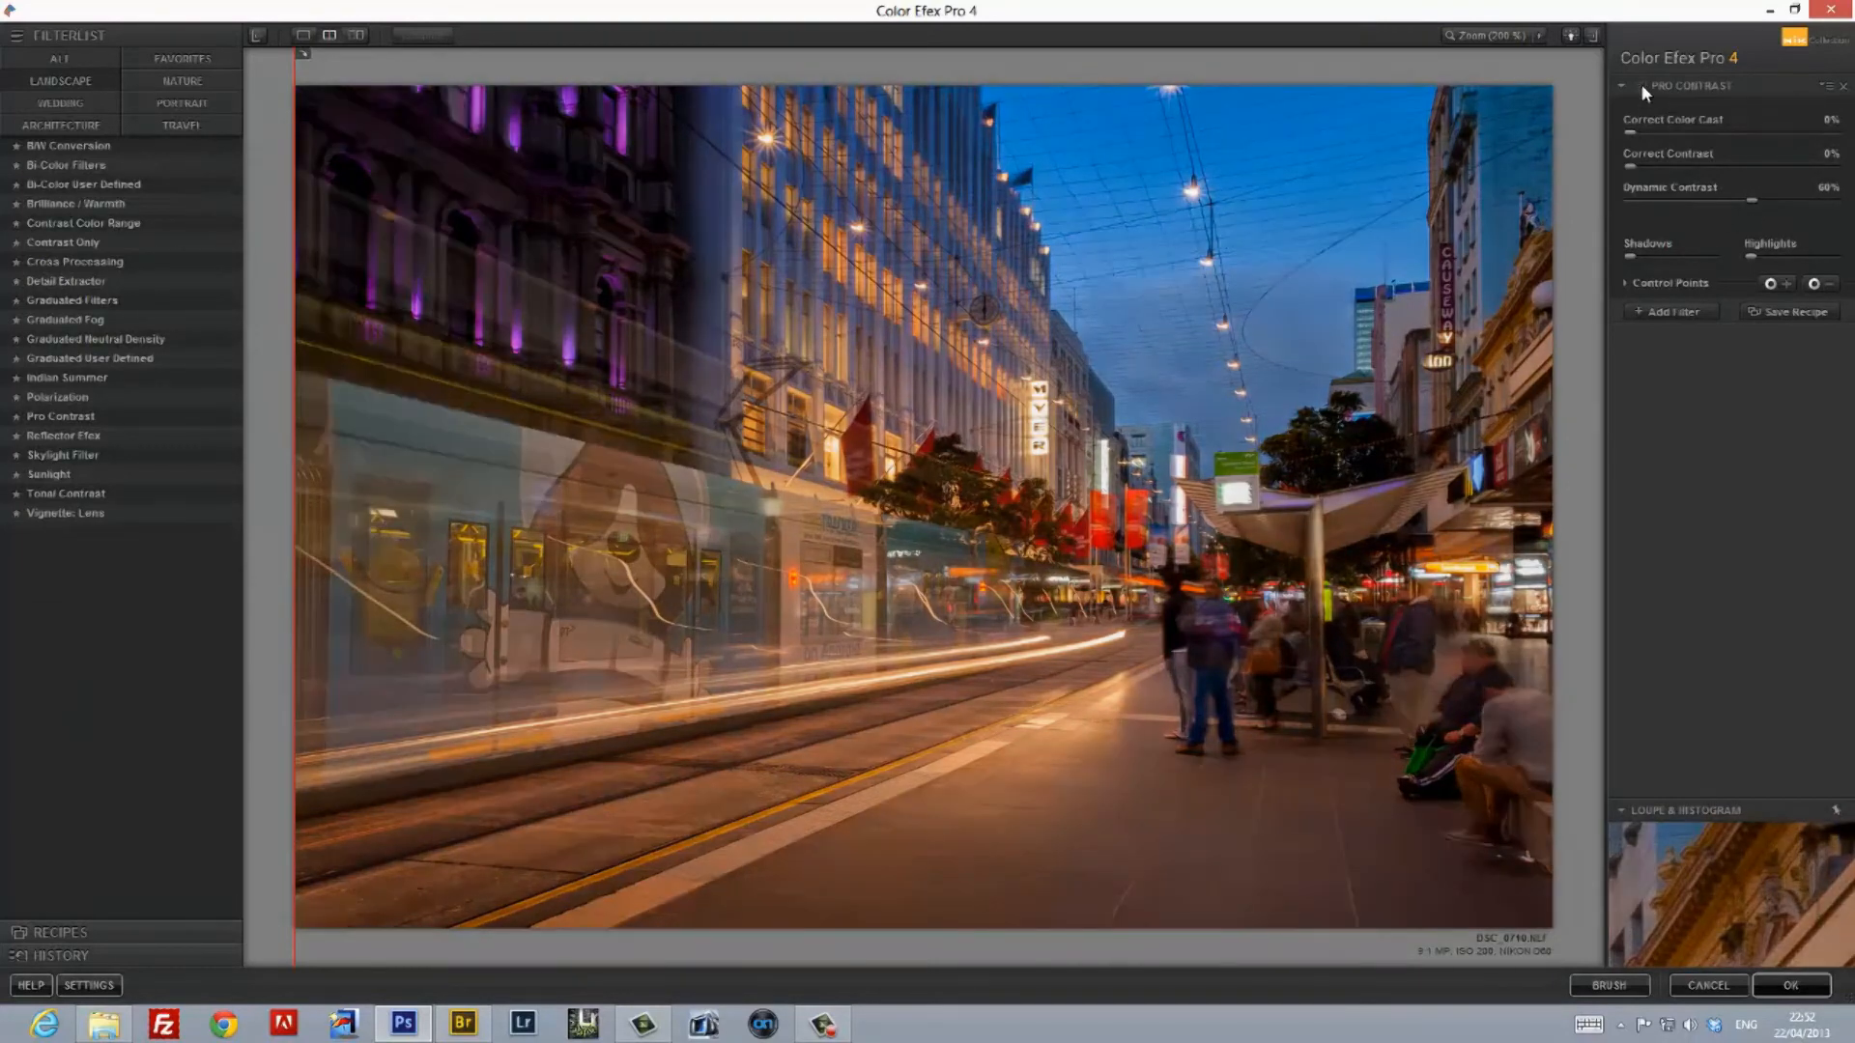
{"action": "left_click", "coordinate": [1642, 87]}
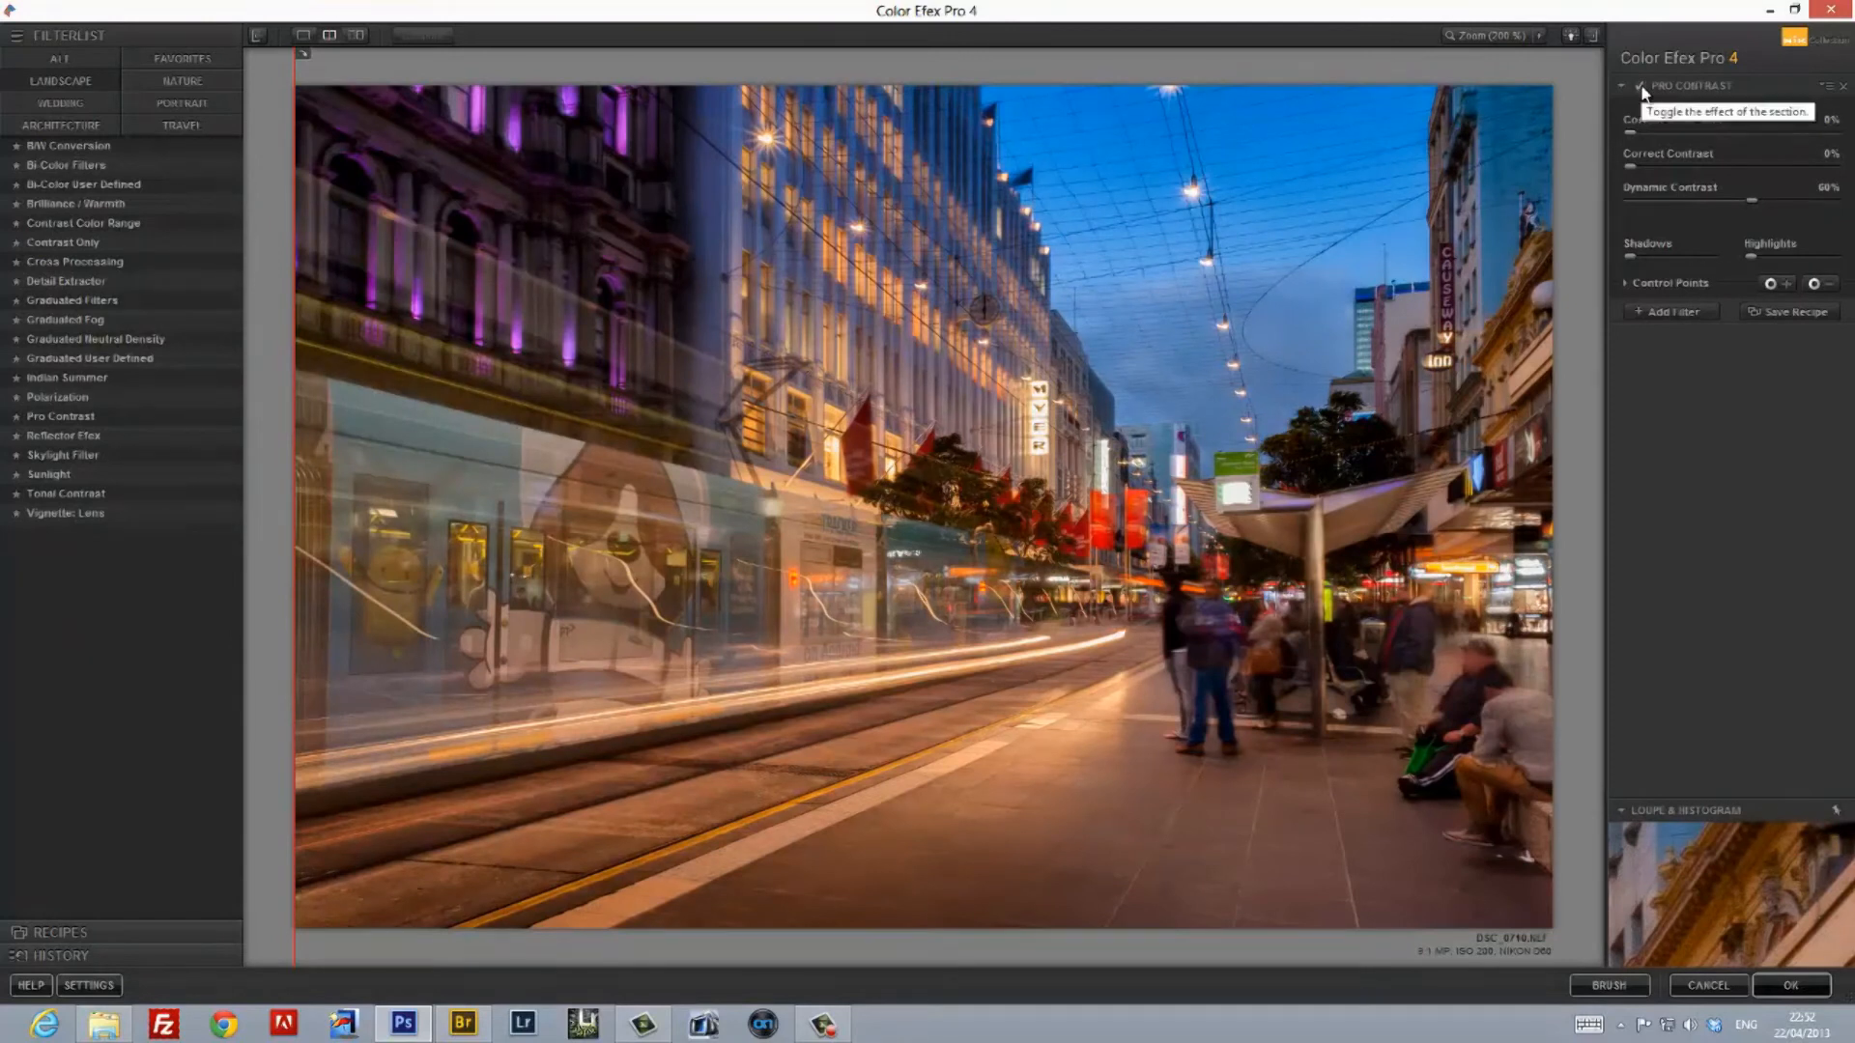
Add a Reflector Efex filter to the stack with Light Intensity at 10%
{"action": "left_click", "coordinate": [1693, 313]}
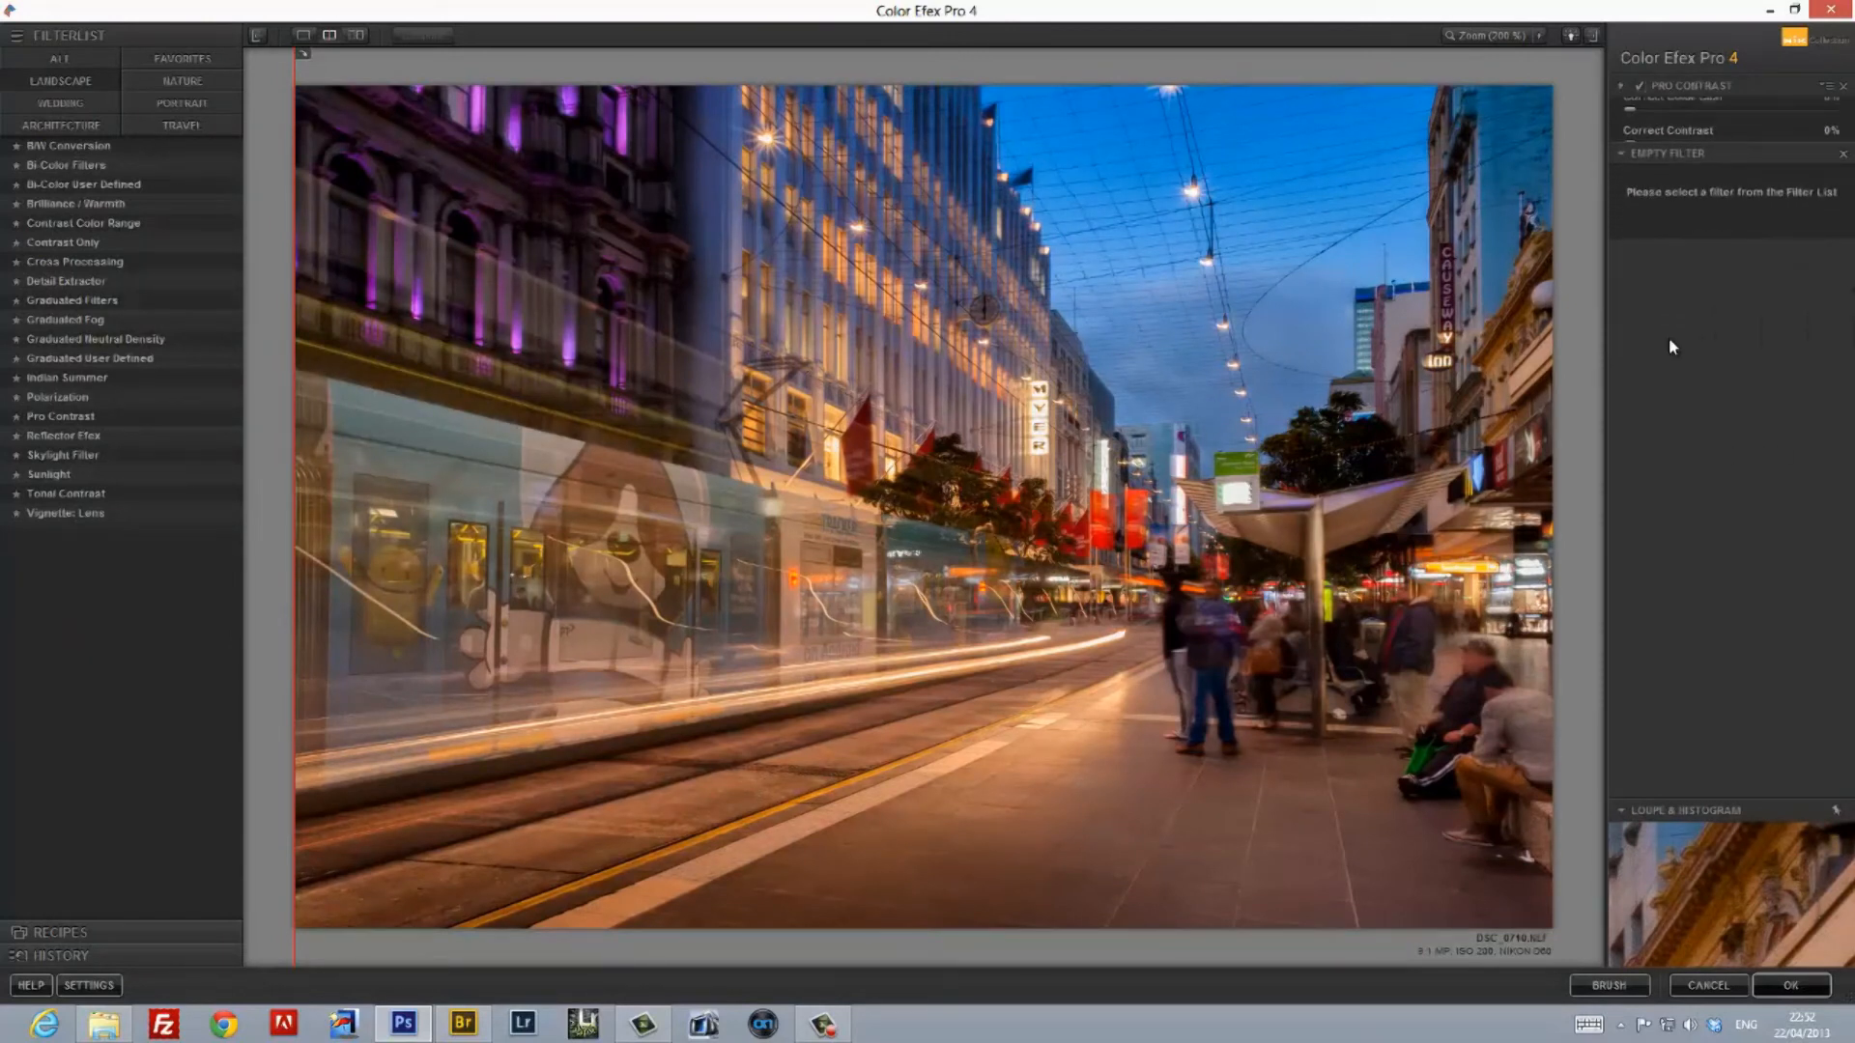
{"action": "left_click", "coordinate": [232, 435]}
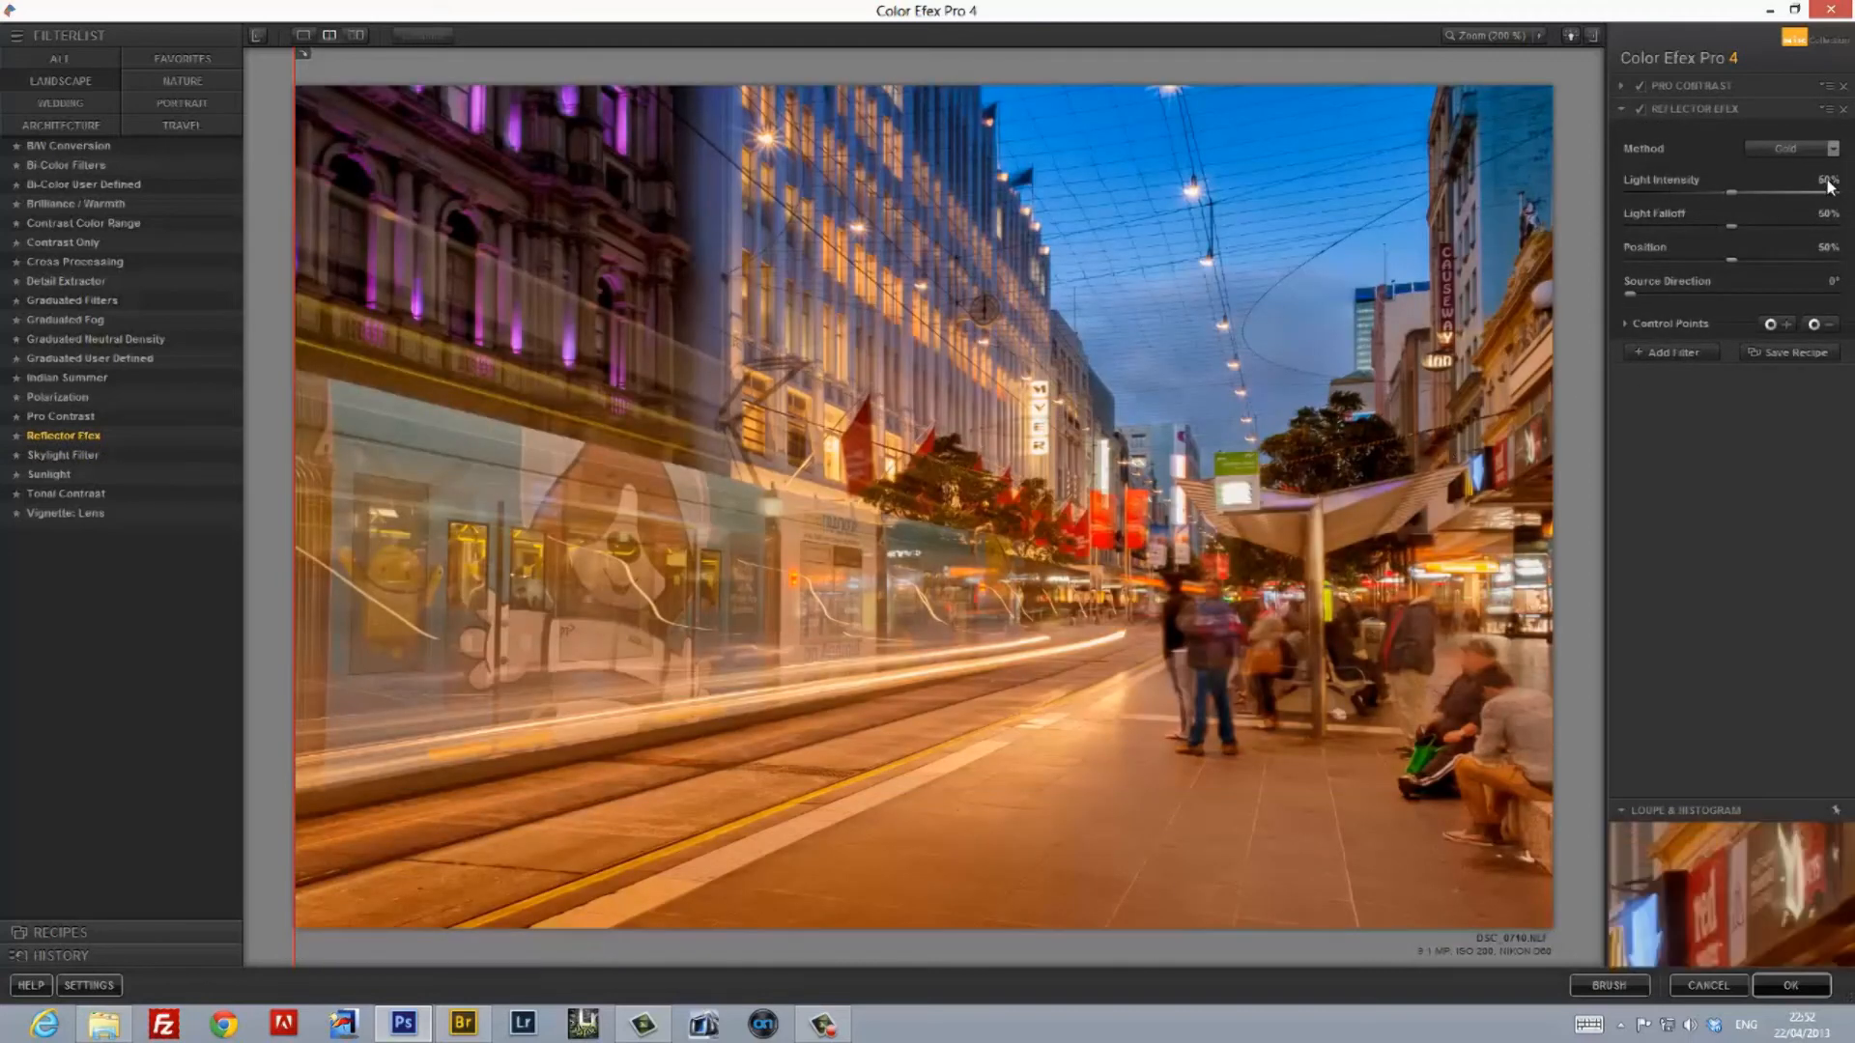
{"action": "left_click_drag", "start_coordinate": [1730, 190], "coordinate": [1666, 187]}
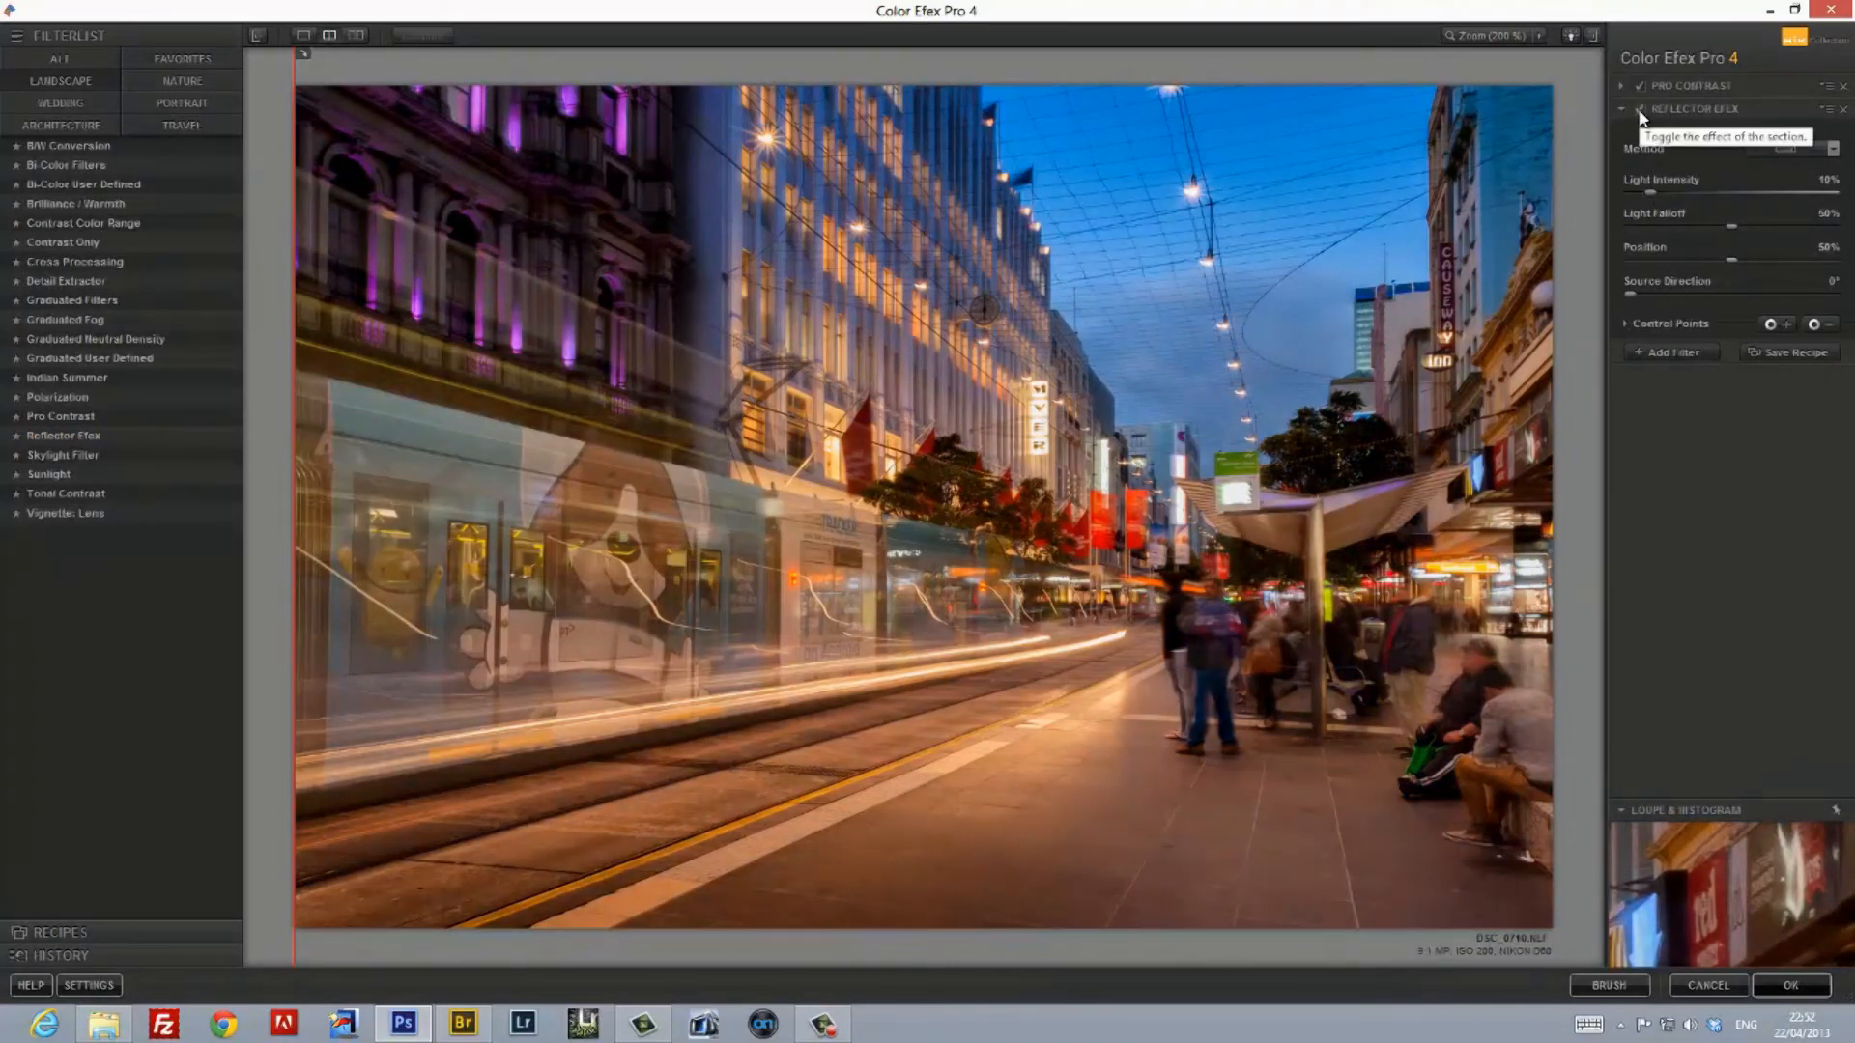
Add a Skylight Filter and a Cross Processing filter to the stack, both at their default settings
{"action": "left_click", "coordinate": [1670, 351]}
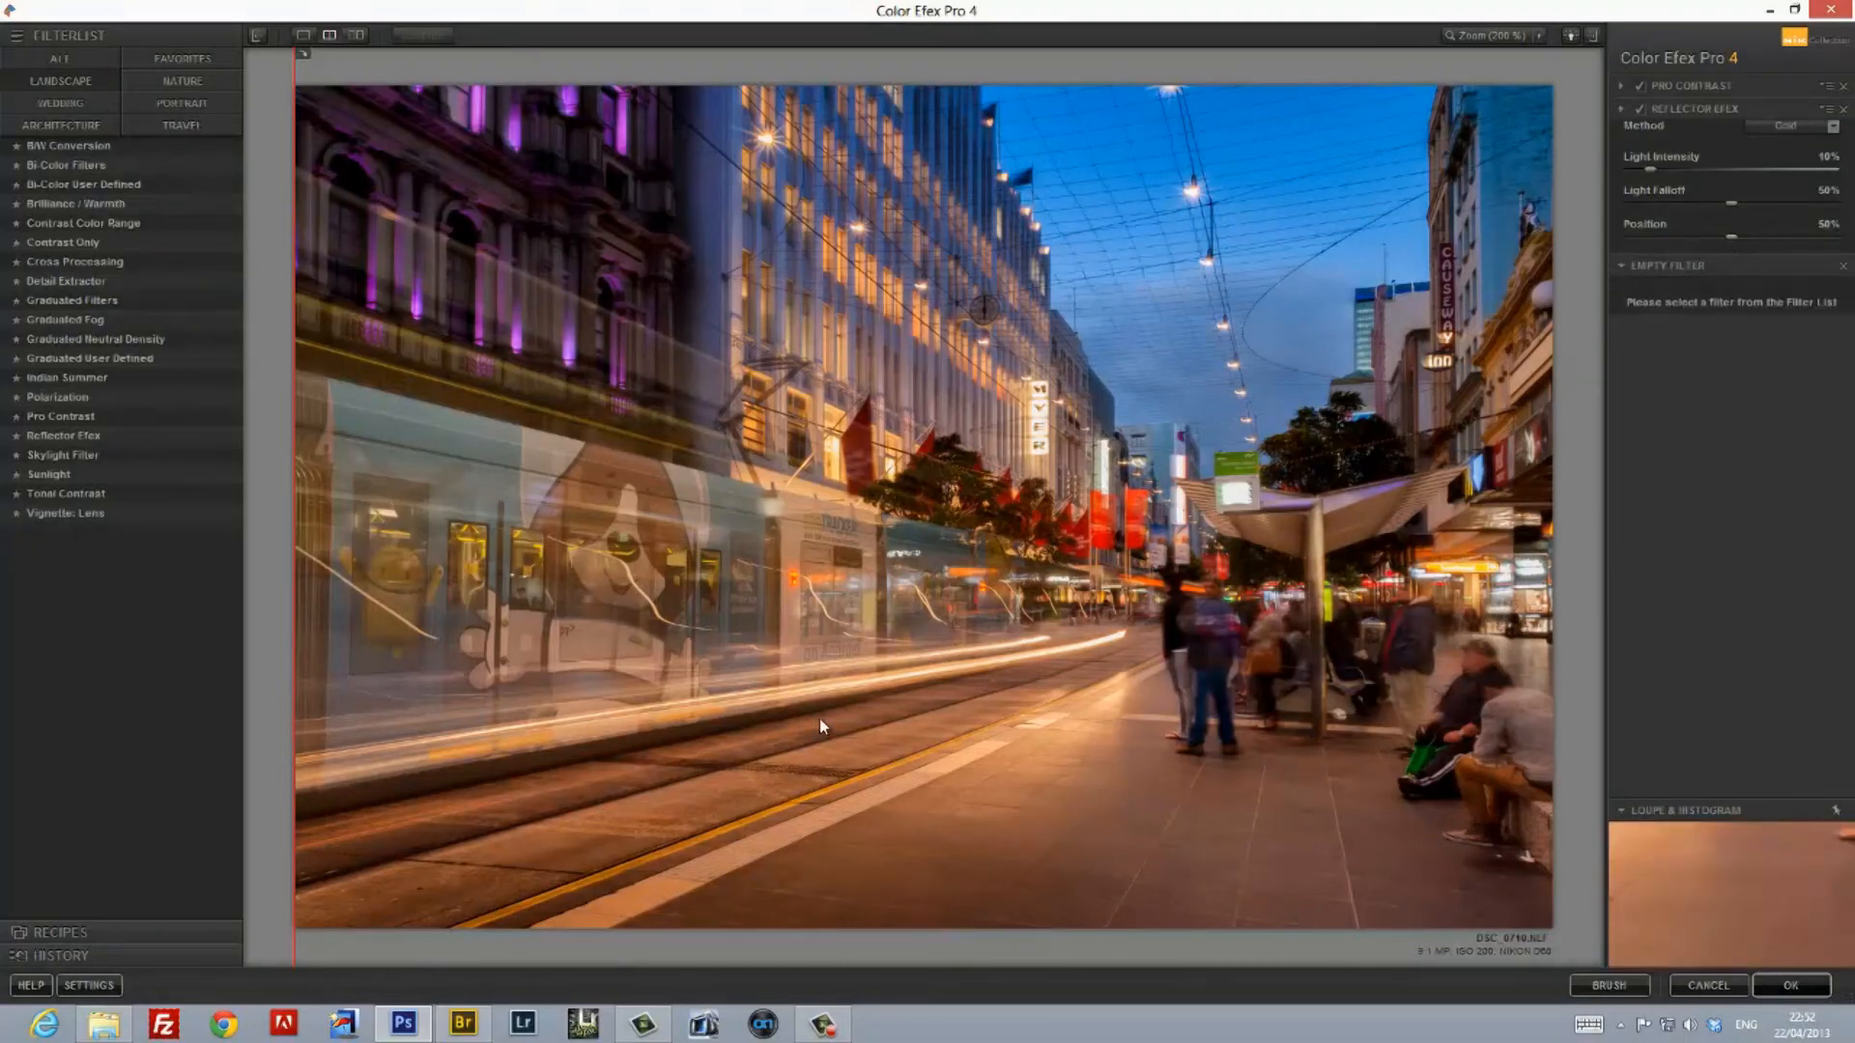
{"action": "left_click", "coordinate": [60, 456]}
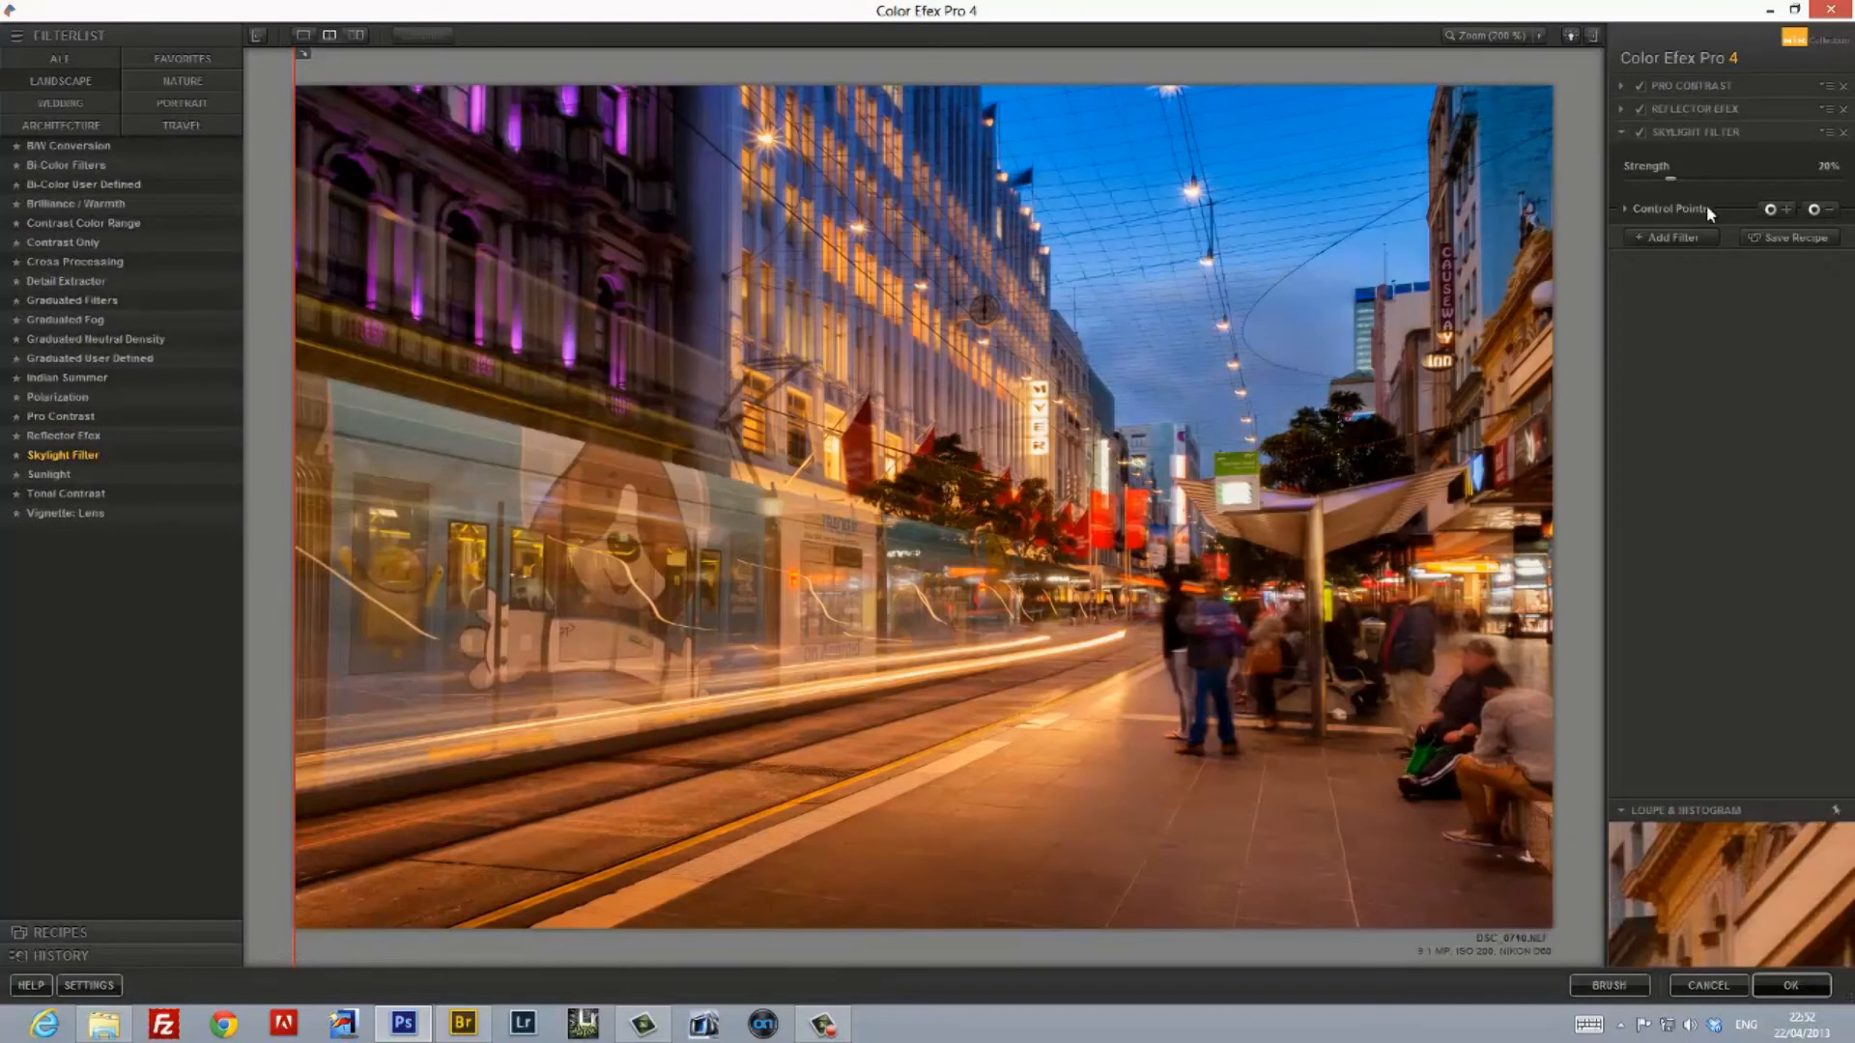
{"action": "left_click", "coordinate": [1683, 239]}
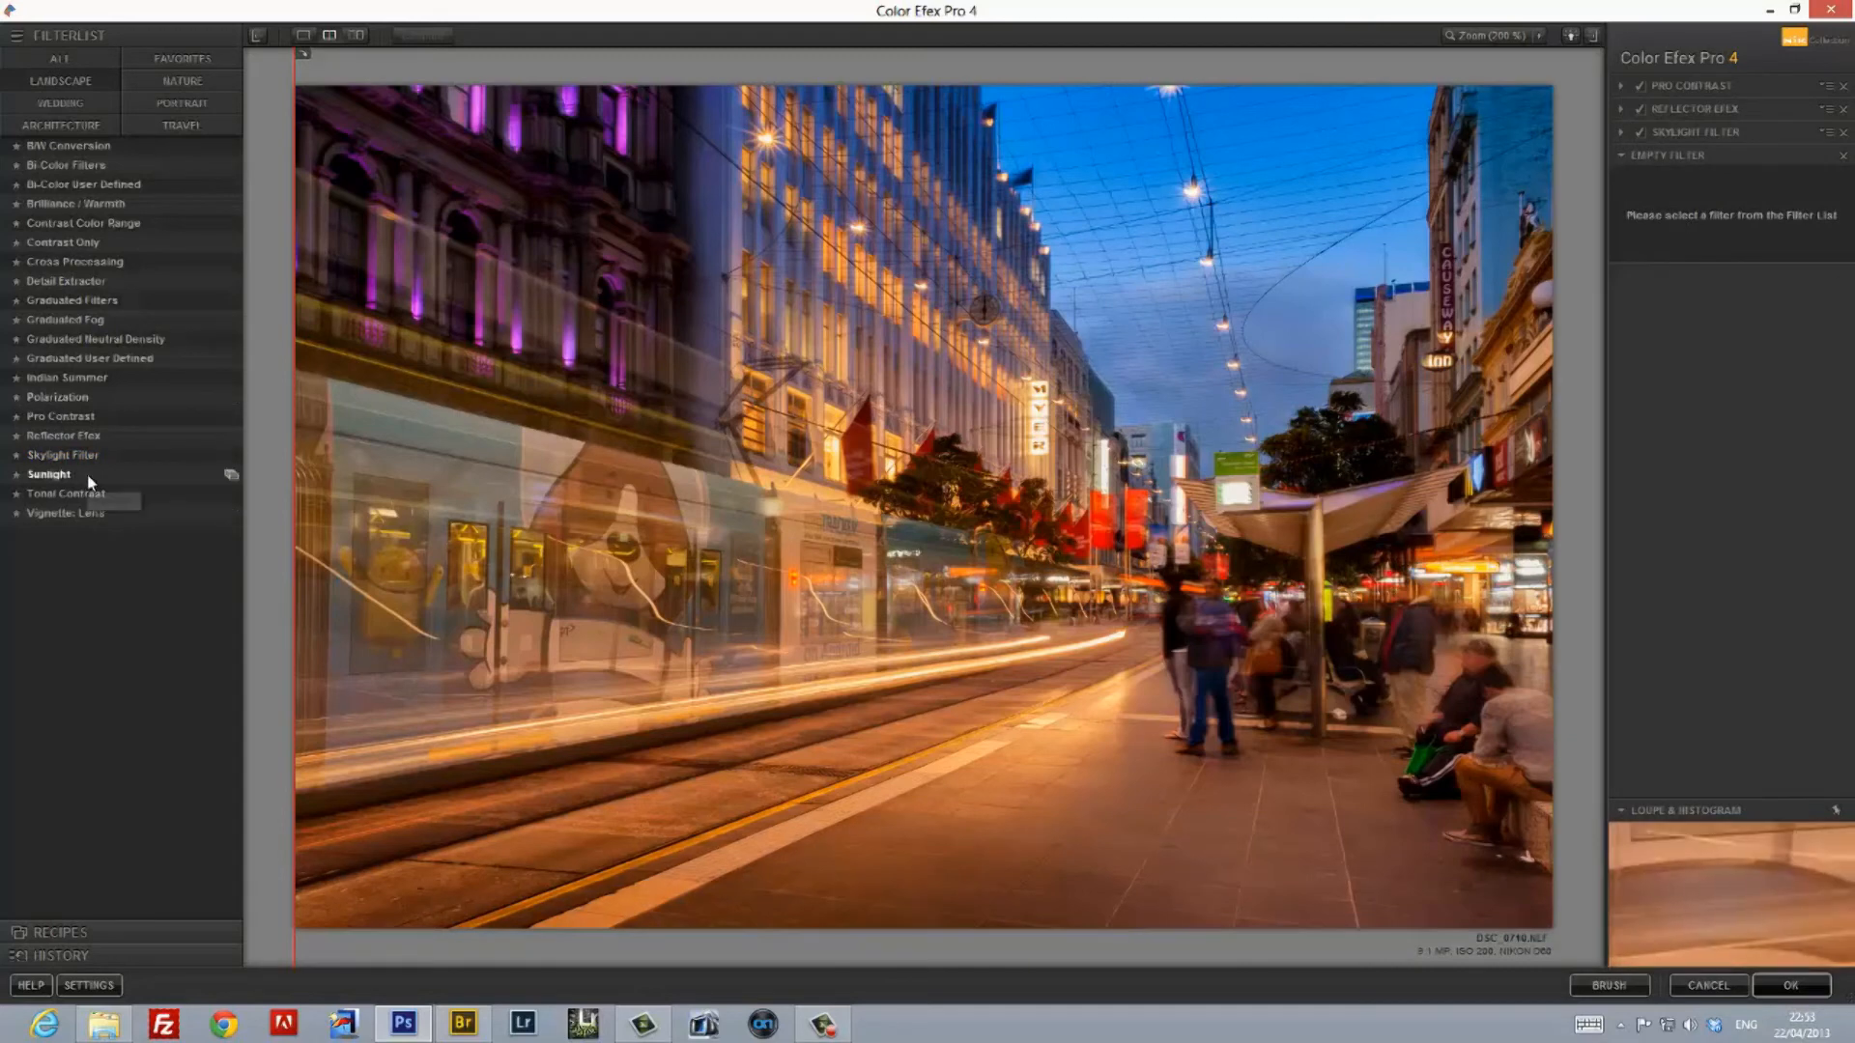
{"action": "left_click", "coordinate": [96, 262]}
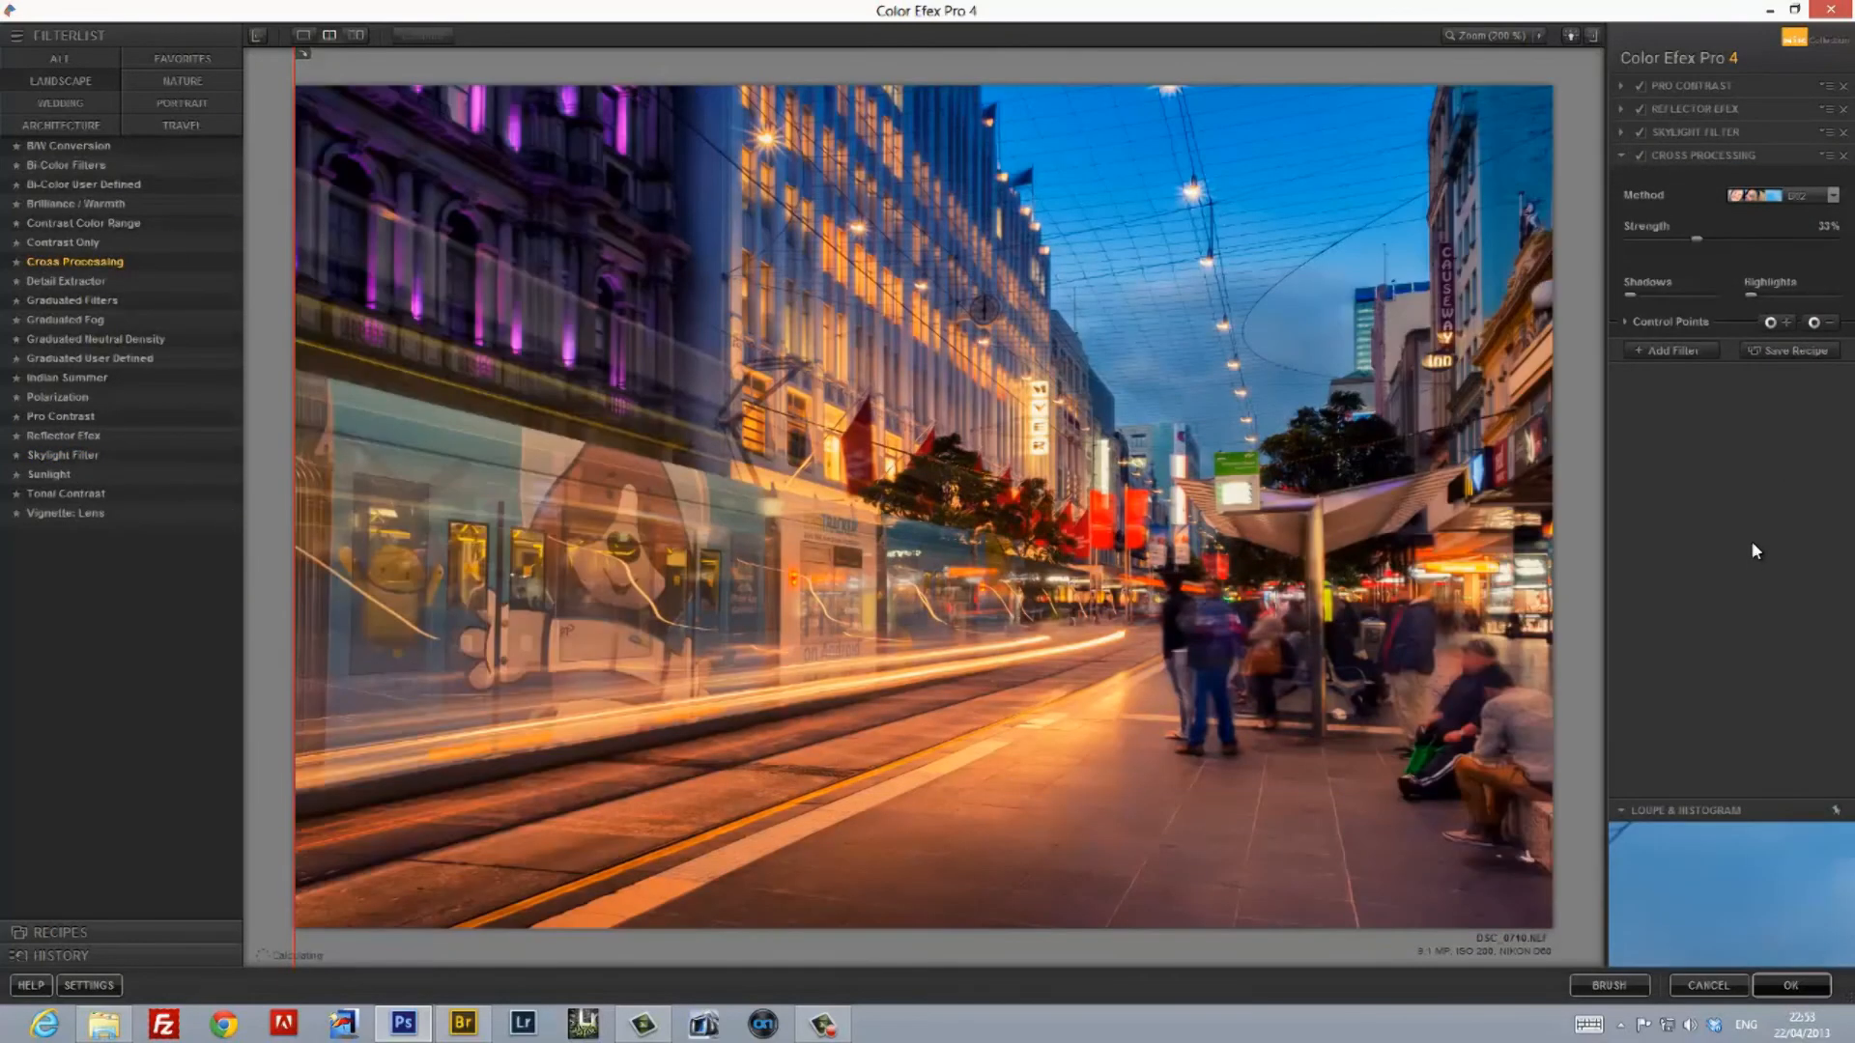
Set the Cross Processing filter to method C04 with Strength at 6%, and compare the effect off and on
{"action": "left_click", "coordinate": [1832, 198]}
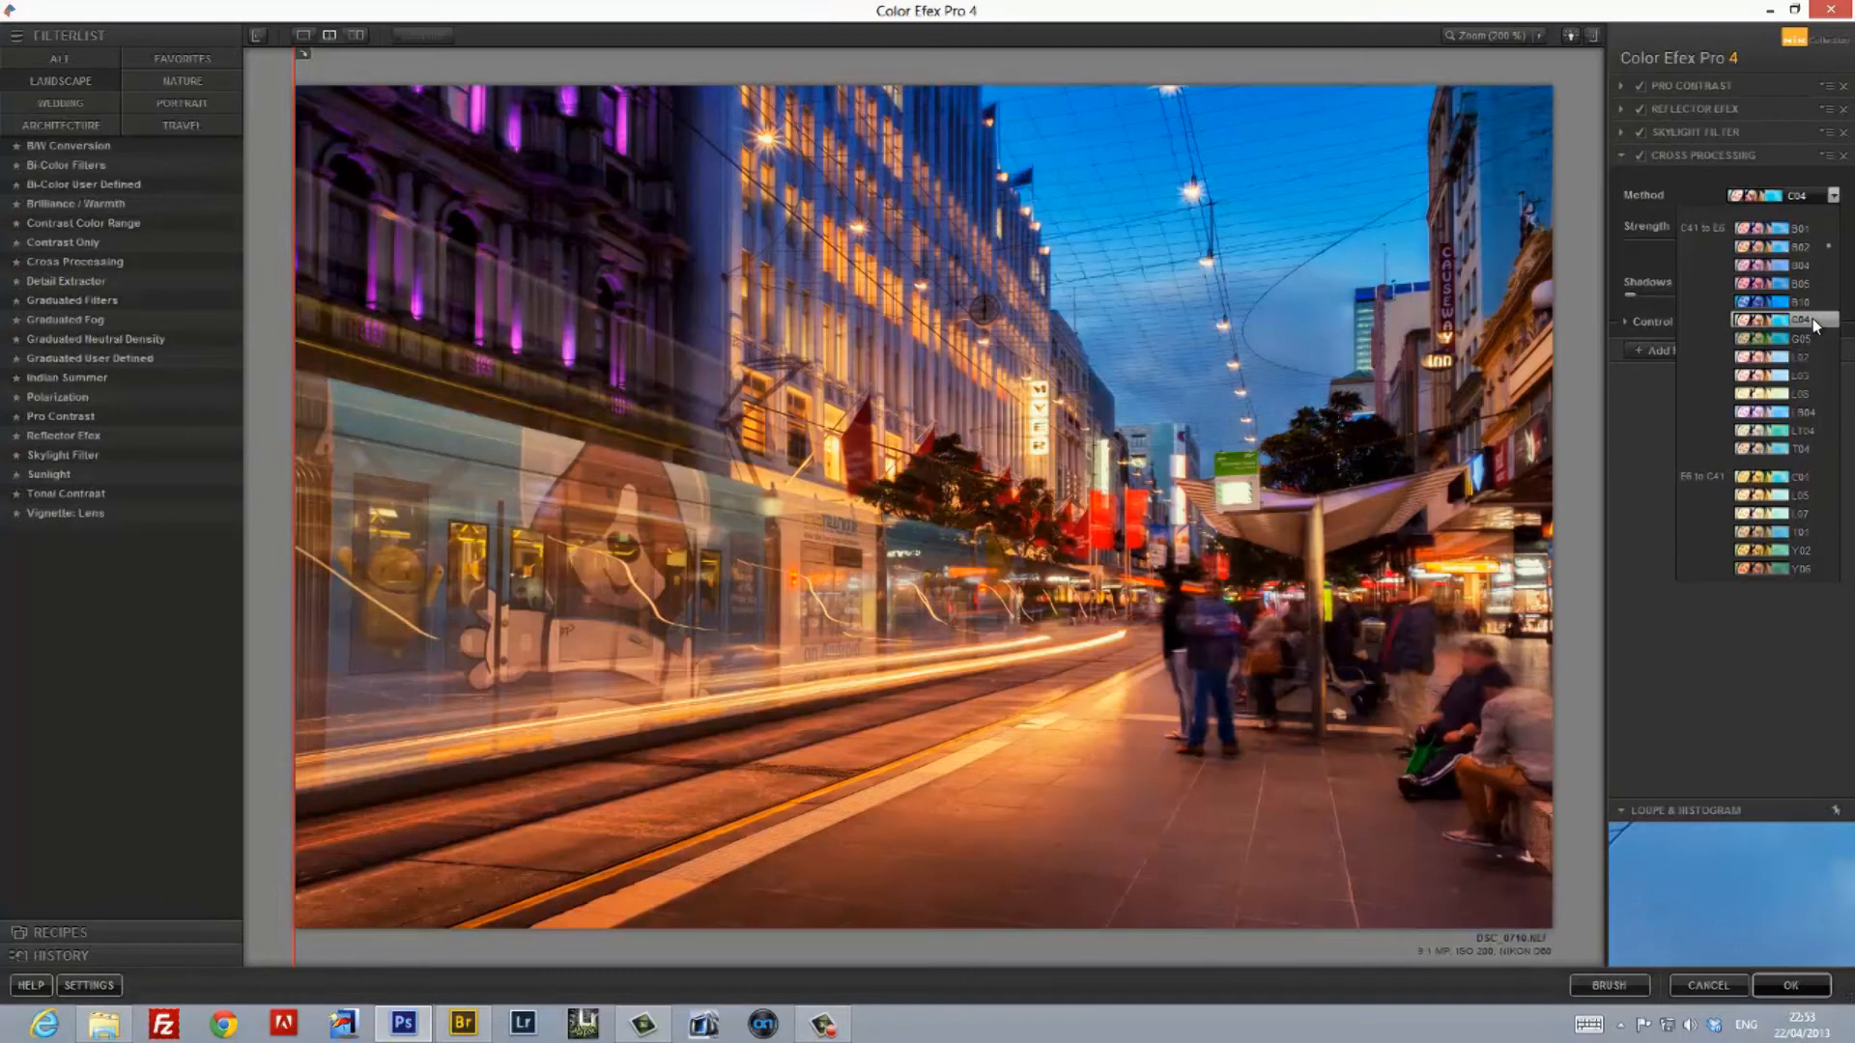
{"action": "left_click", "coordinate": [1812, 317]}
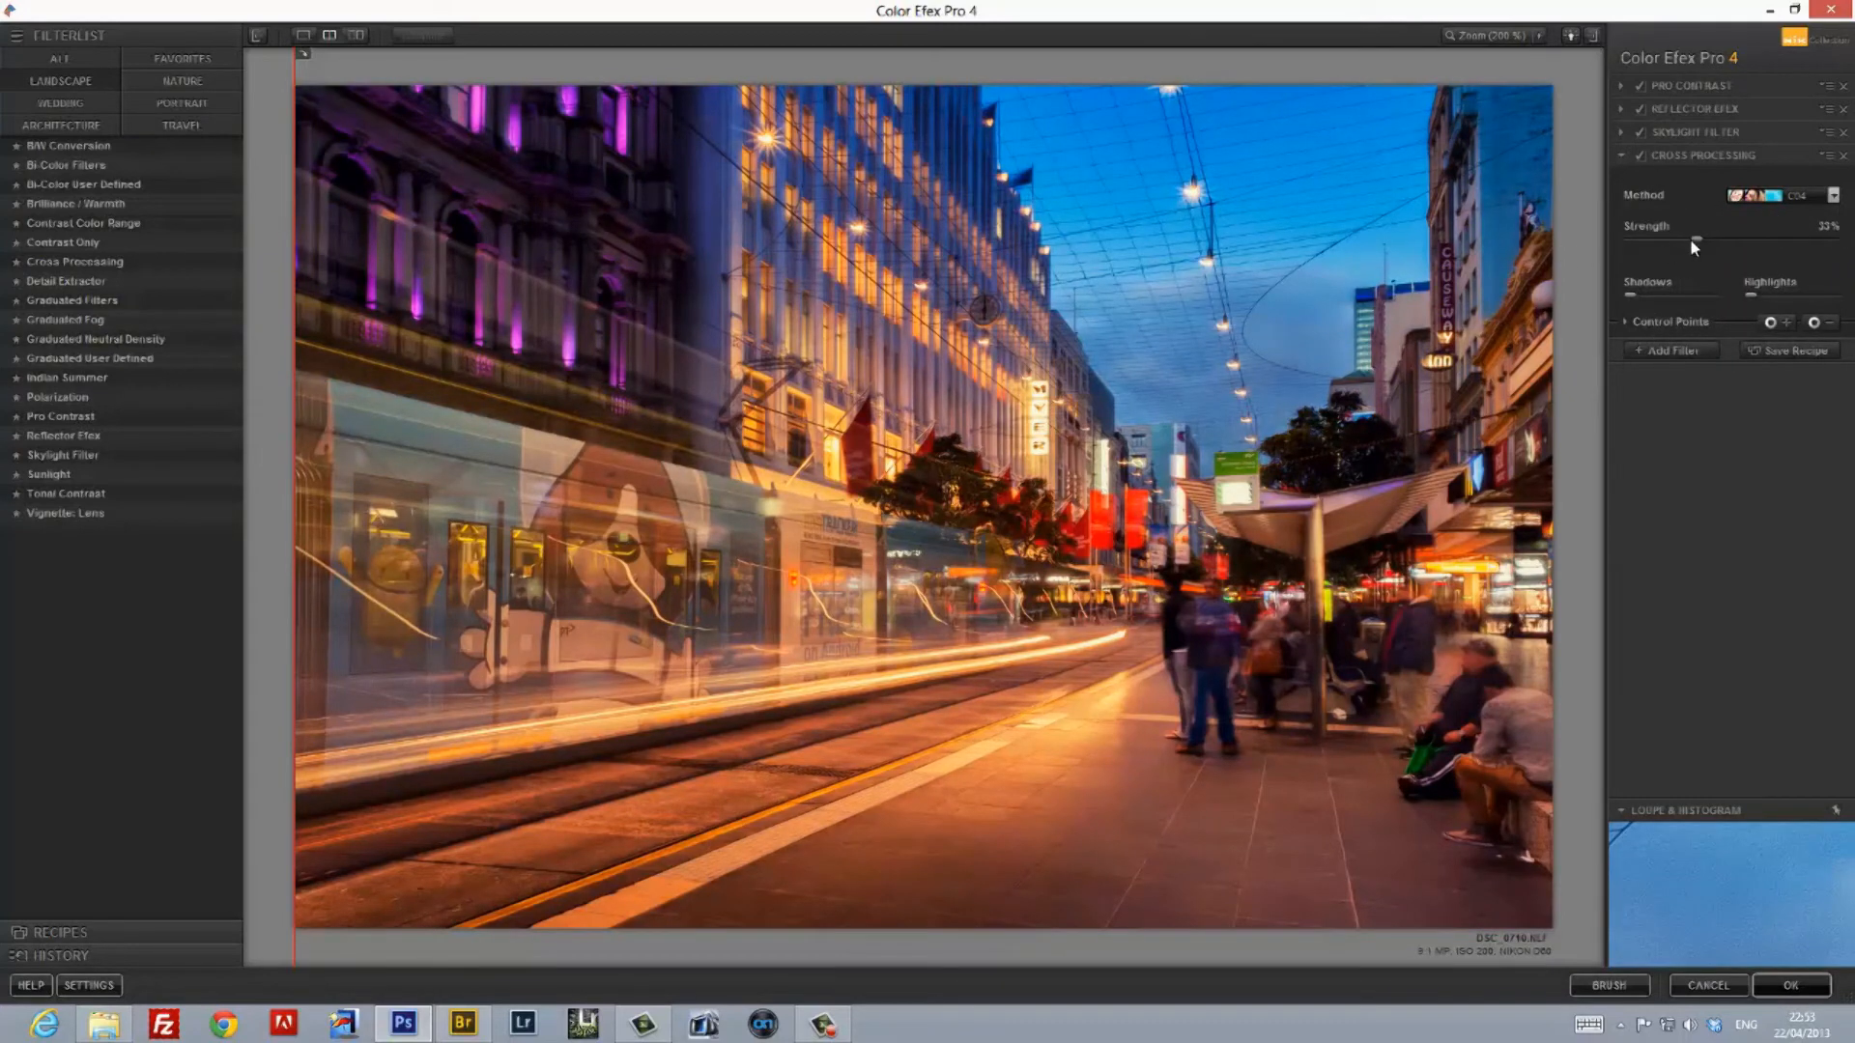
{"action": "left_click_drag", "start_coordinate": [1697, 240], "coordinate": [1650, 240]}
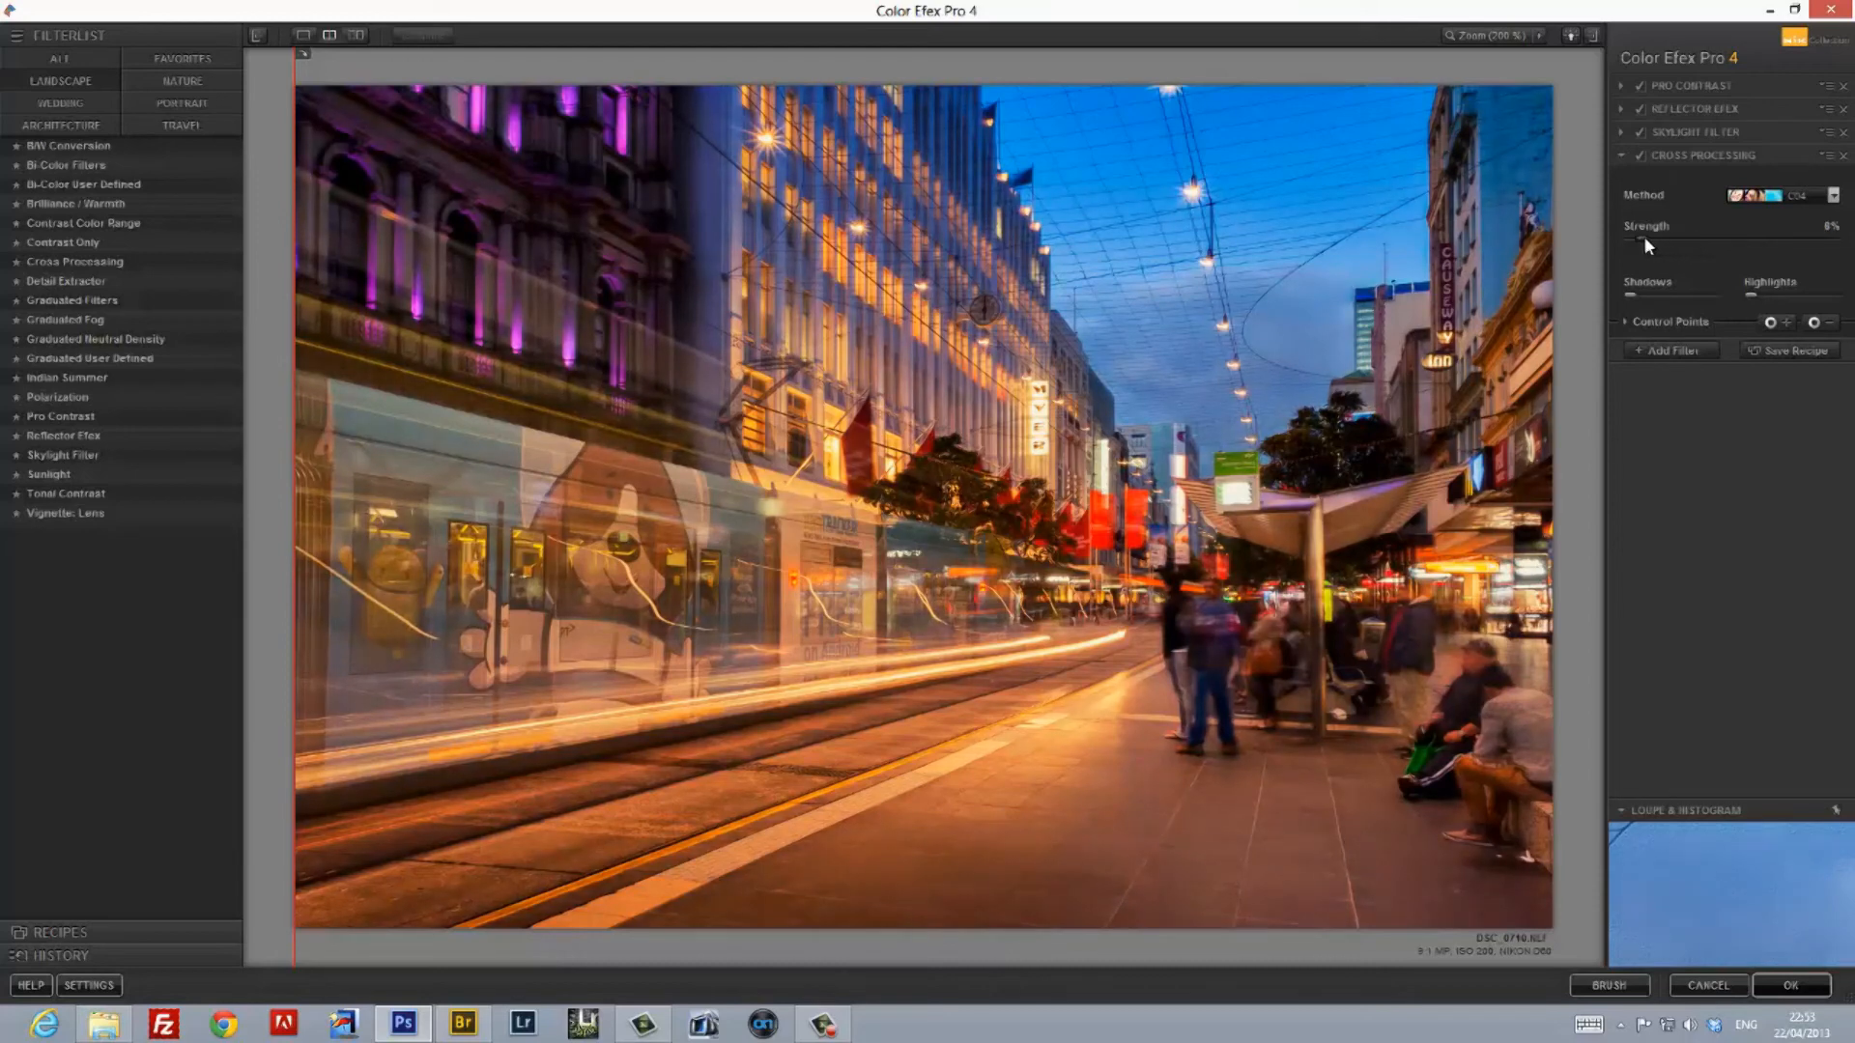
{"action": "left_click", "coordinate": [1638, 157]}
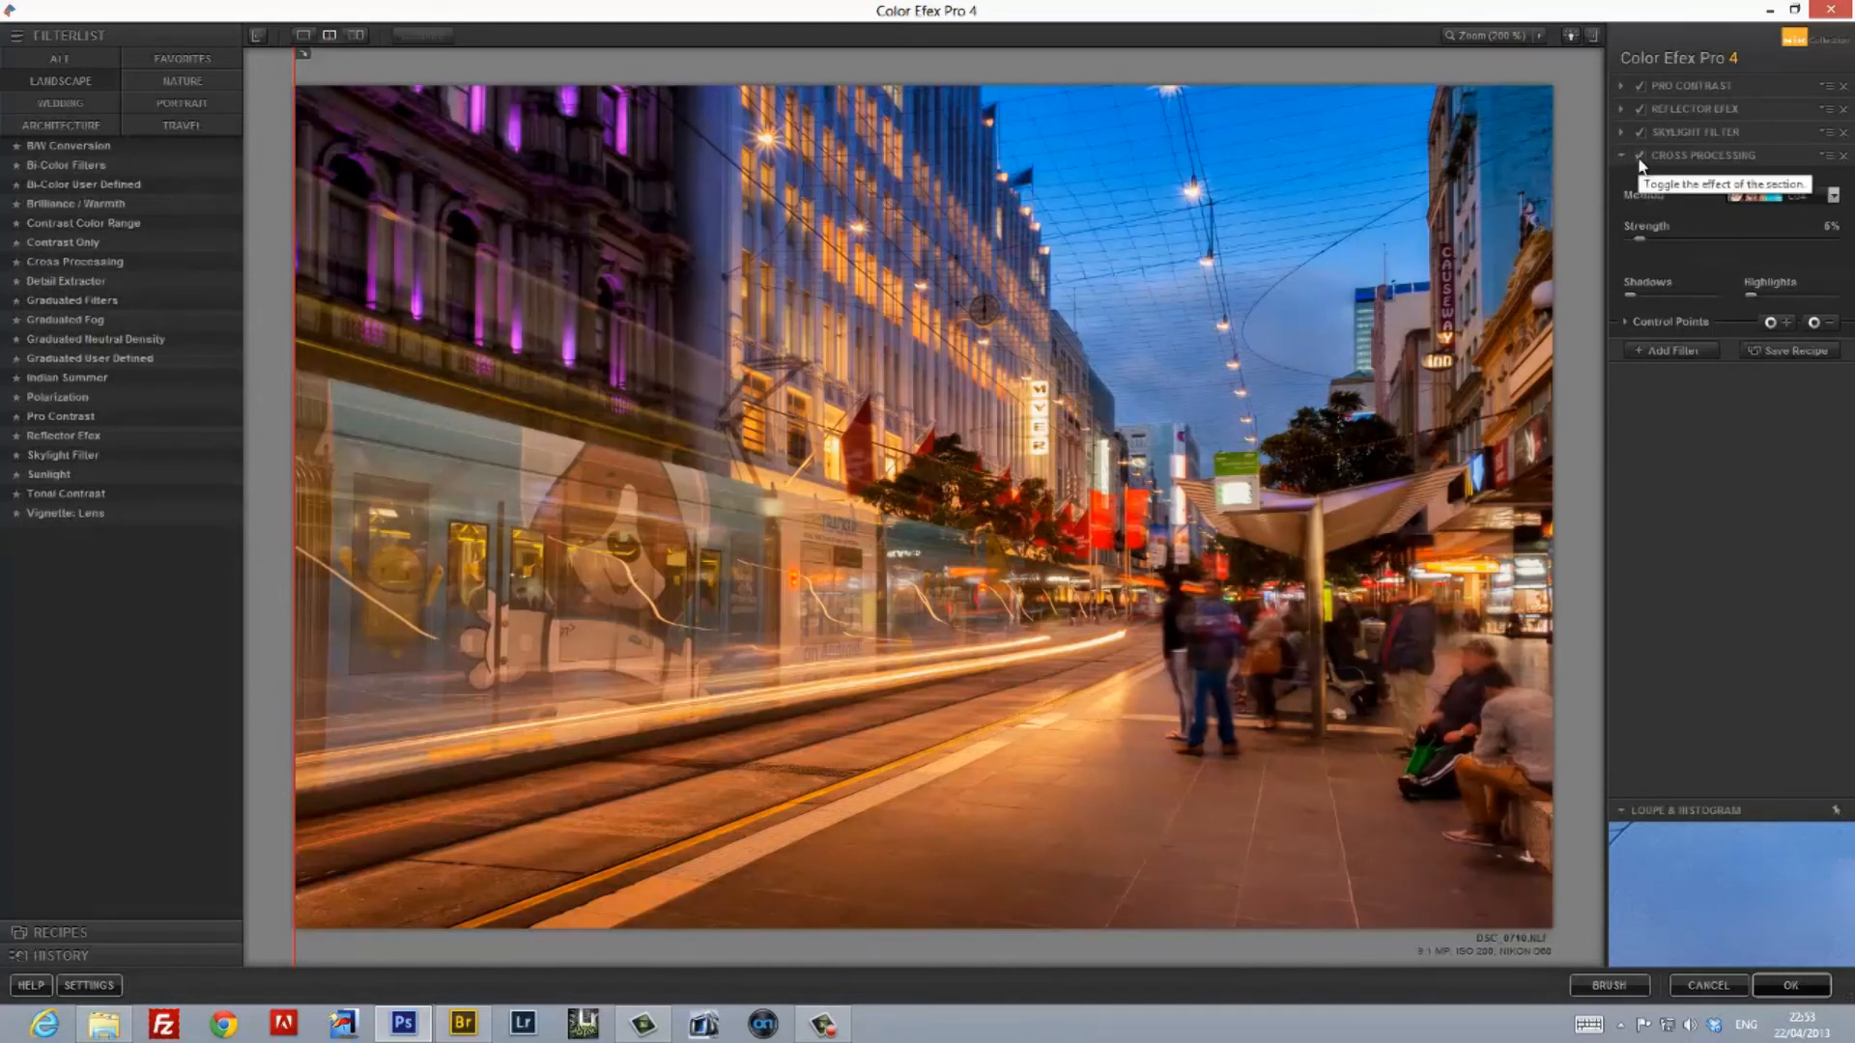
{"action": "left_click", "coordinate": [1668, 354]}
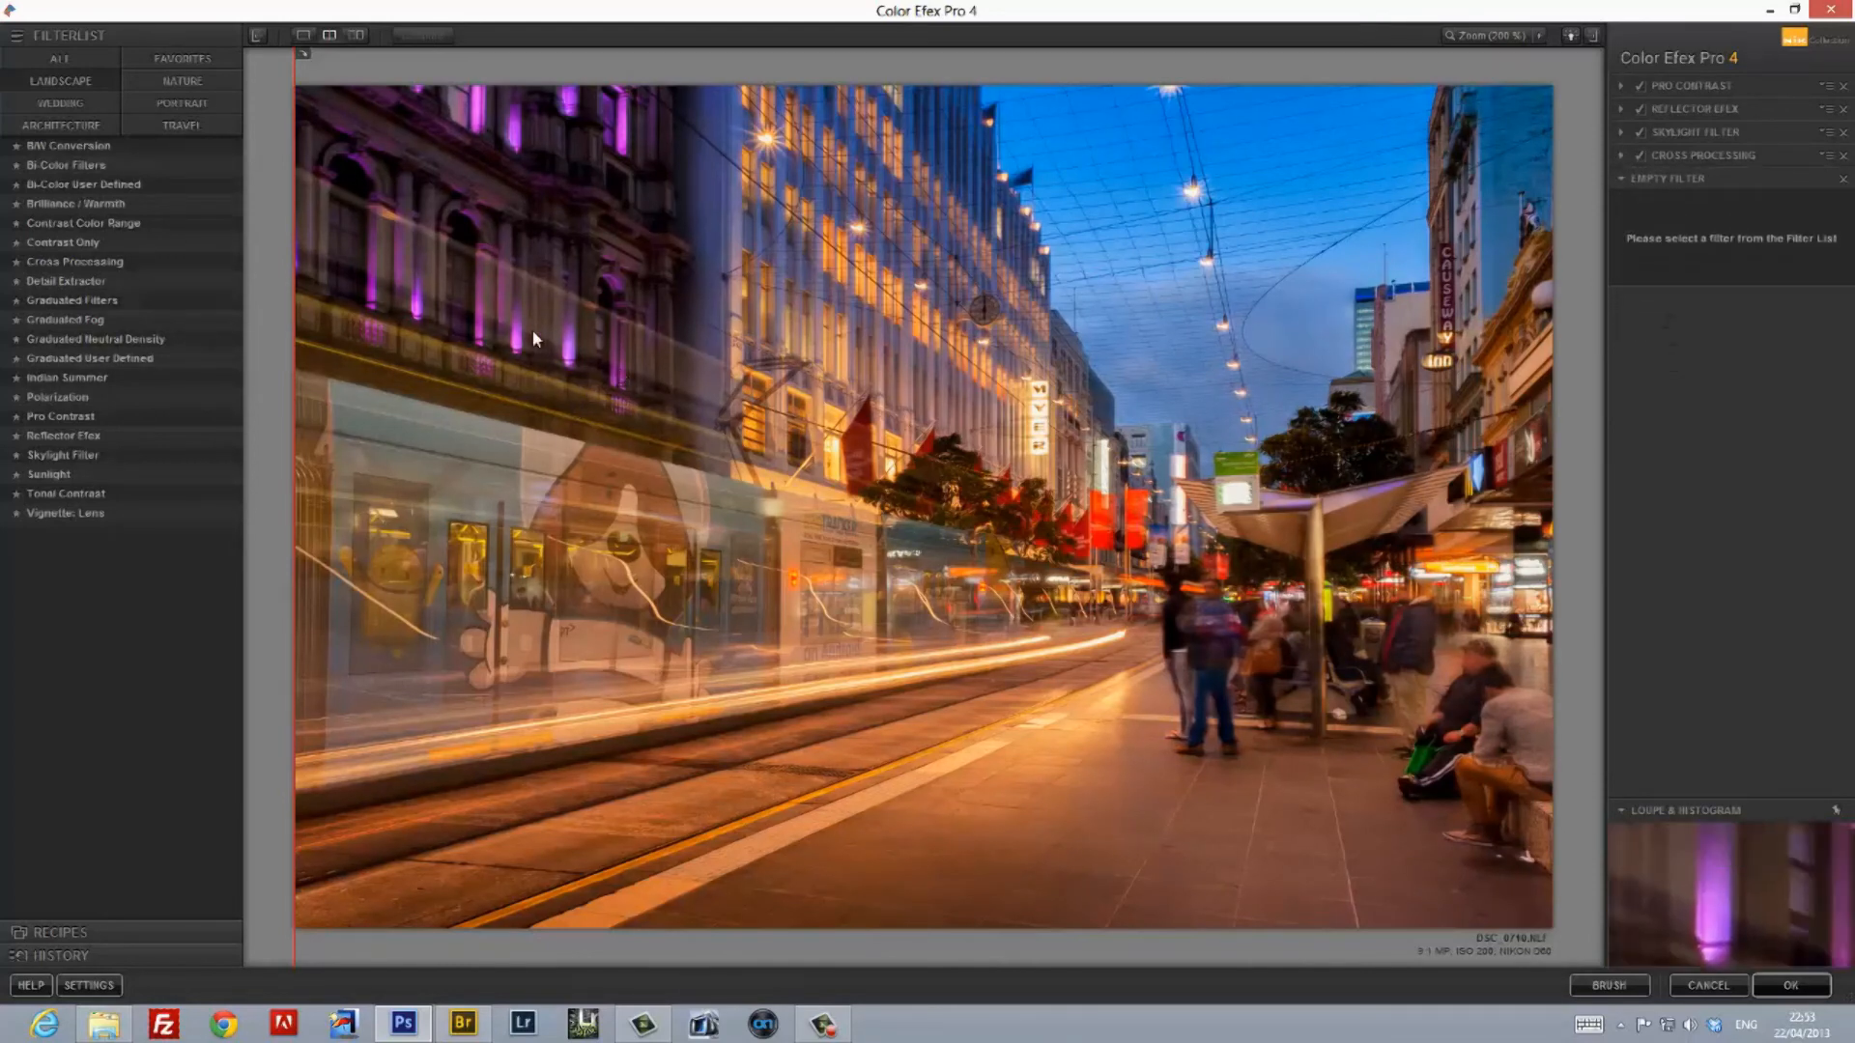
{"action": "left_click", "coordinate": [65, 513]}
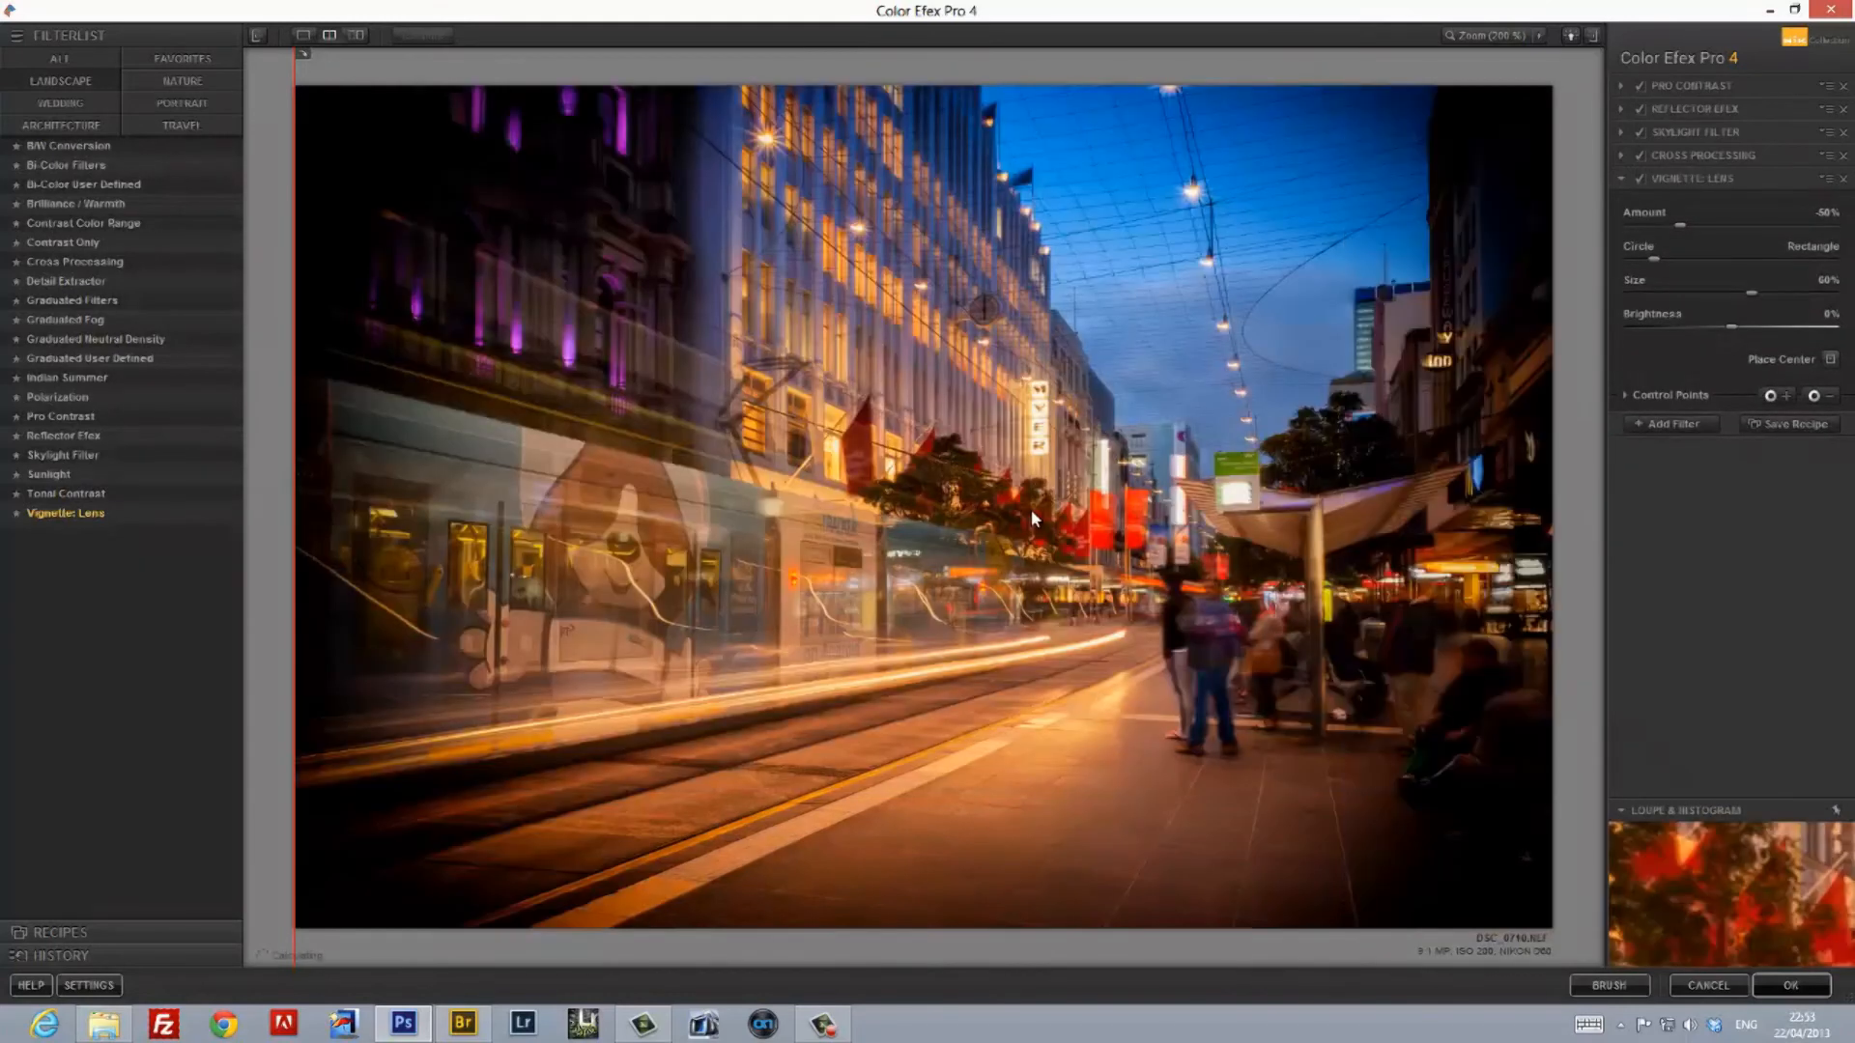
{"action": "left_click", "coordinate": [1843, 180]}
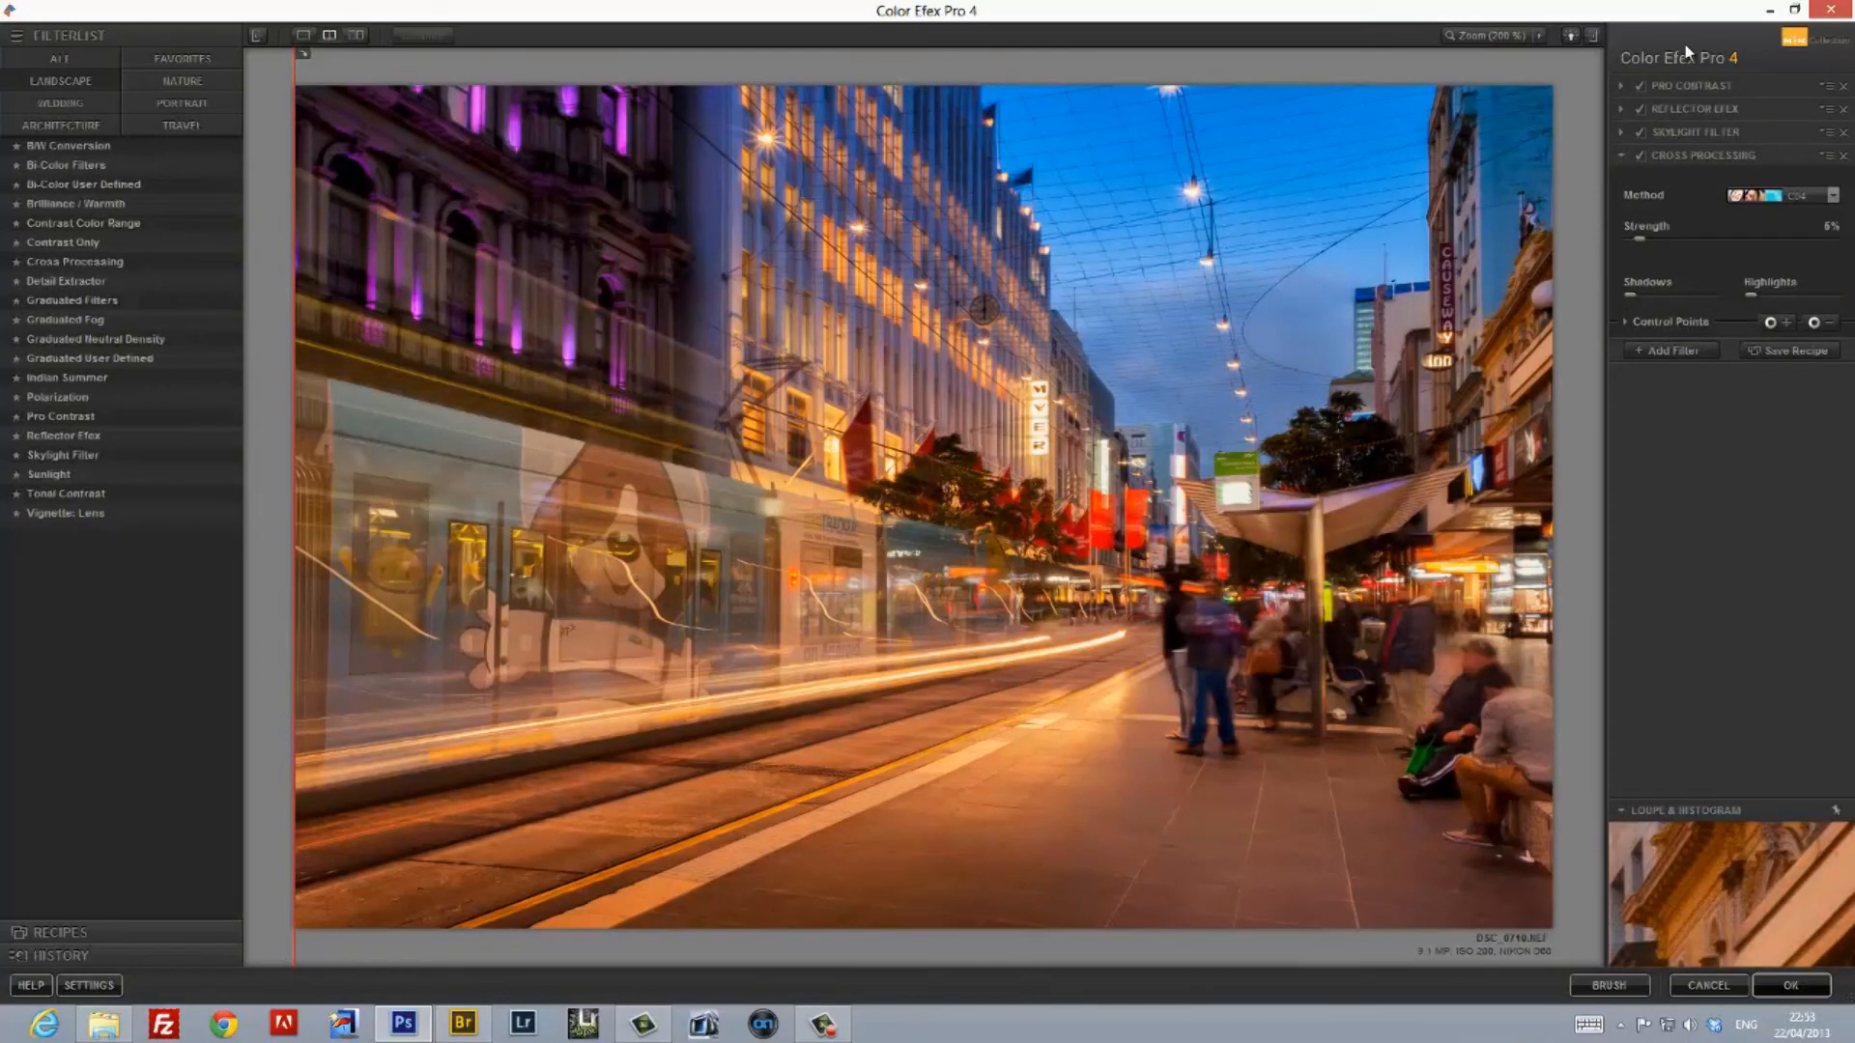
{"action": "left_click", "coordinate": [1672, 350]}
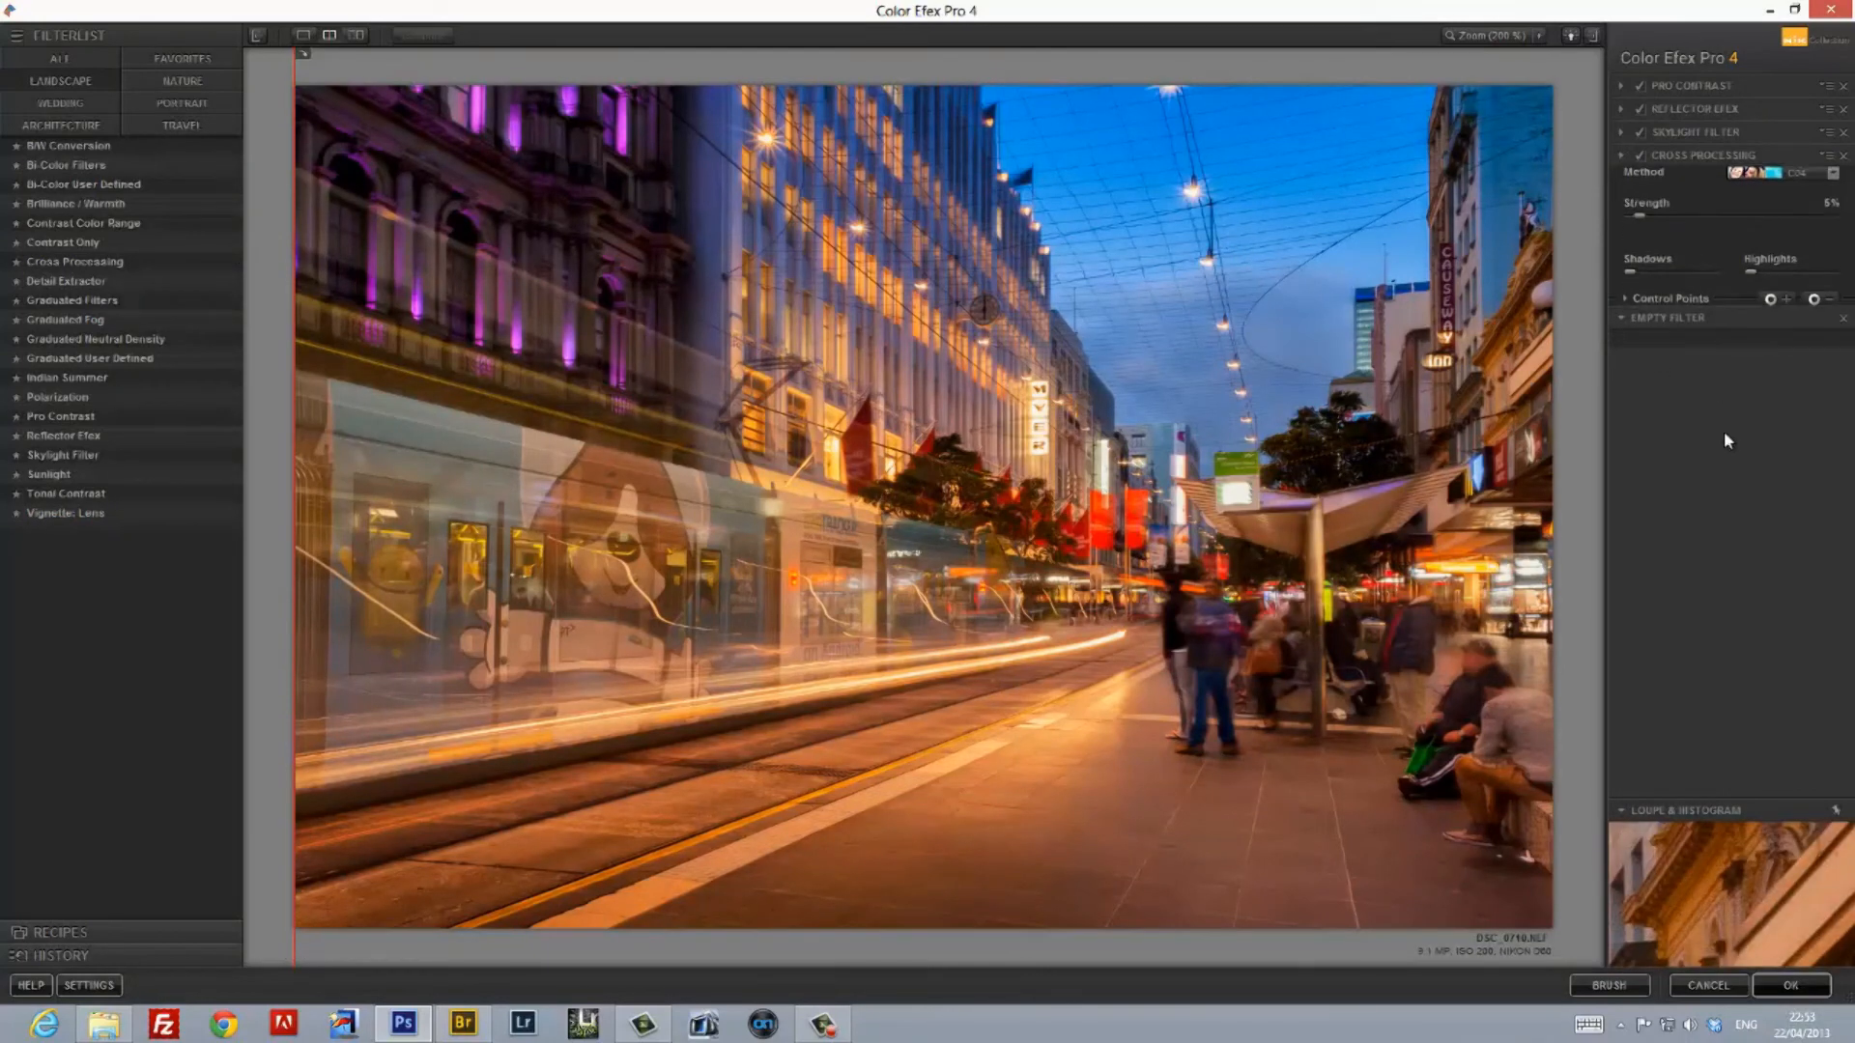
Apply the Color Efex Pro filter stack to the photo and flatten the image
{"action": "left_click", "coordinate": [1790, 986]}
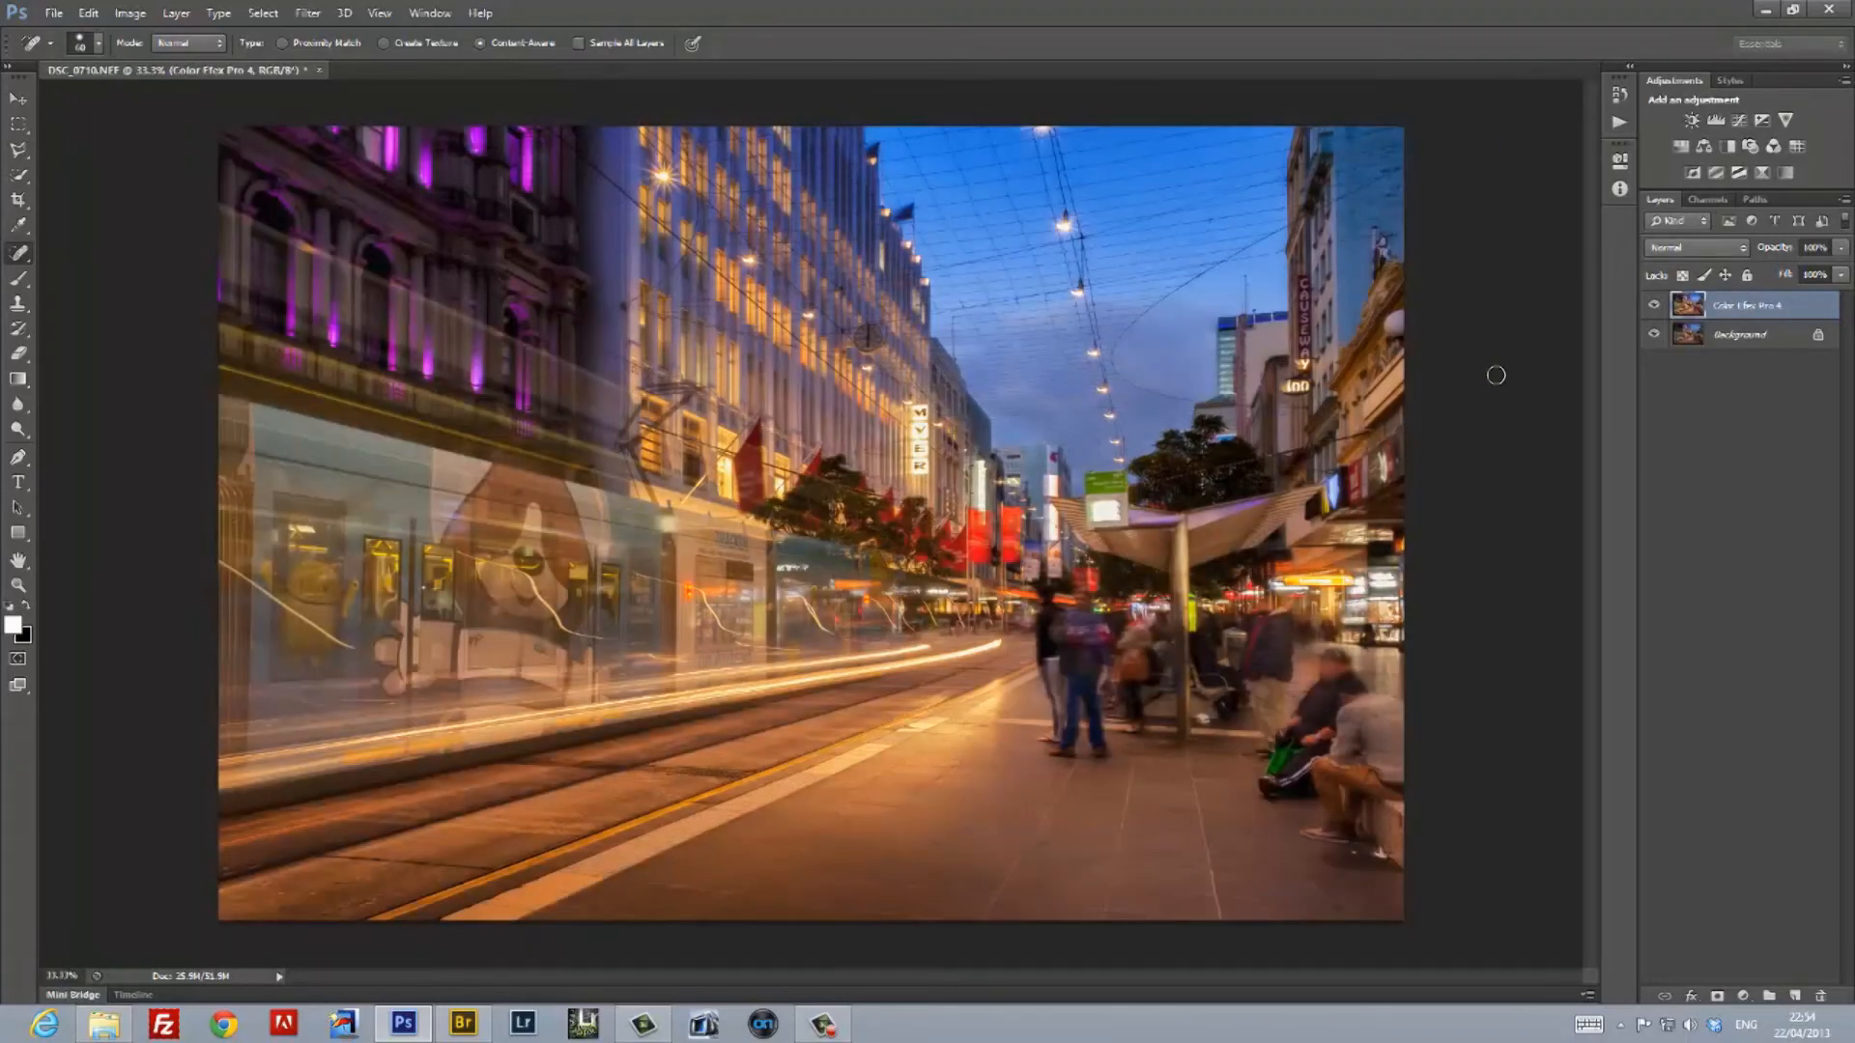
{"action": "left_click", "coordinate": [175, 12]}
{"action": "left_click", "coordinate": [232, 663]}
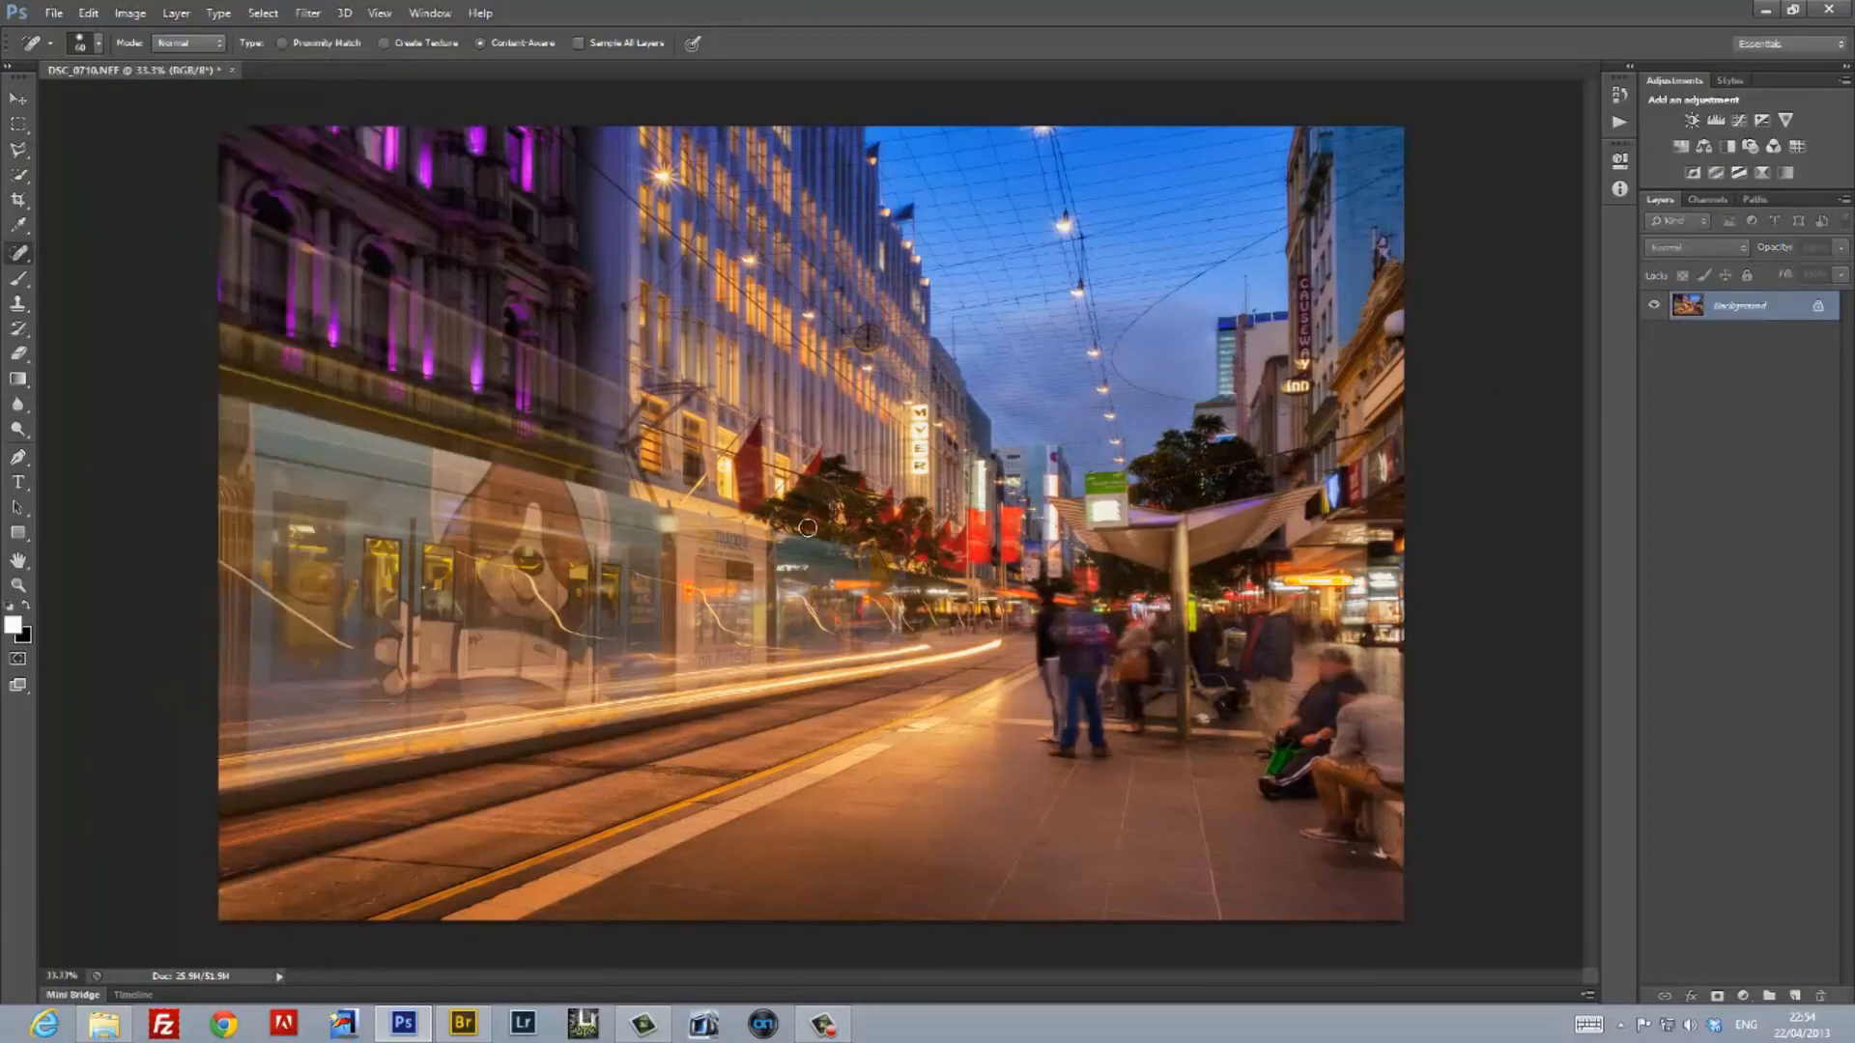
Reduce the photo's noise with Imagenomic Noiseware, comparing the Landscape preset with Night Scene and applying Night Scene
{"action": "left_click", "coordinate": [307, 12]}
{"action": "mouse_move", "coordinate": [471, 425]}
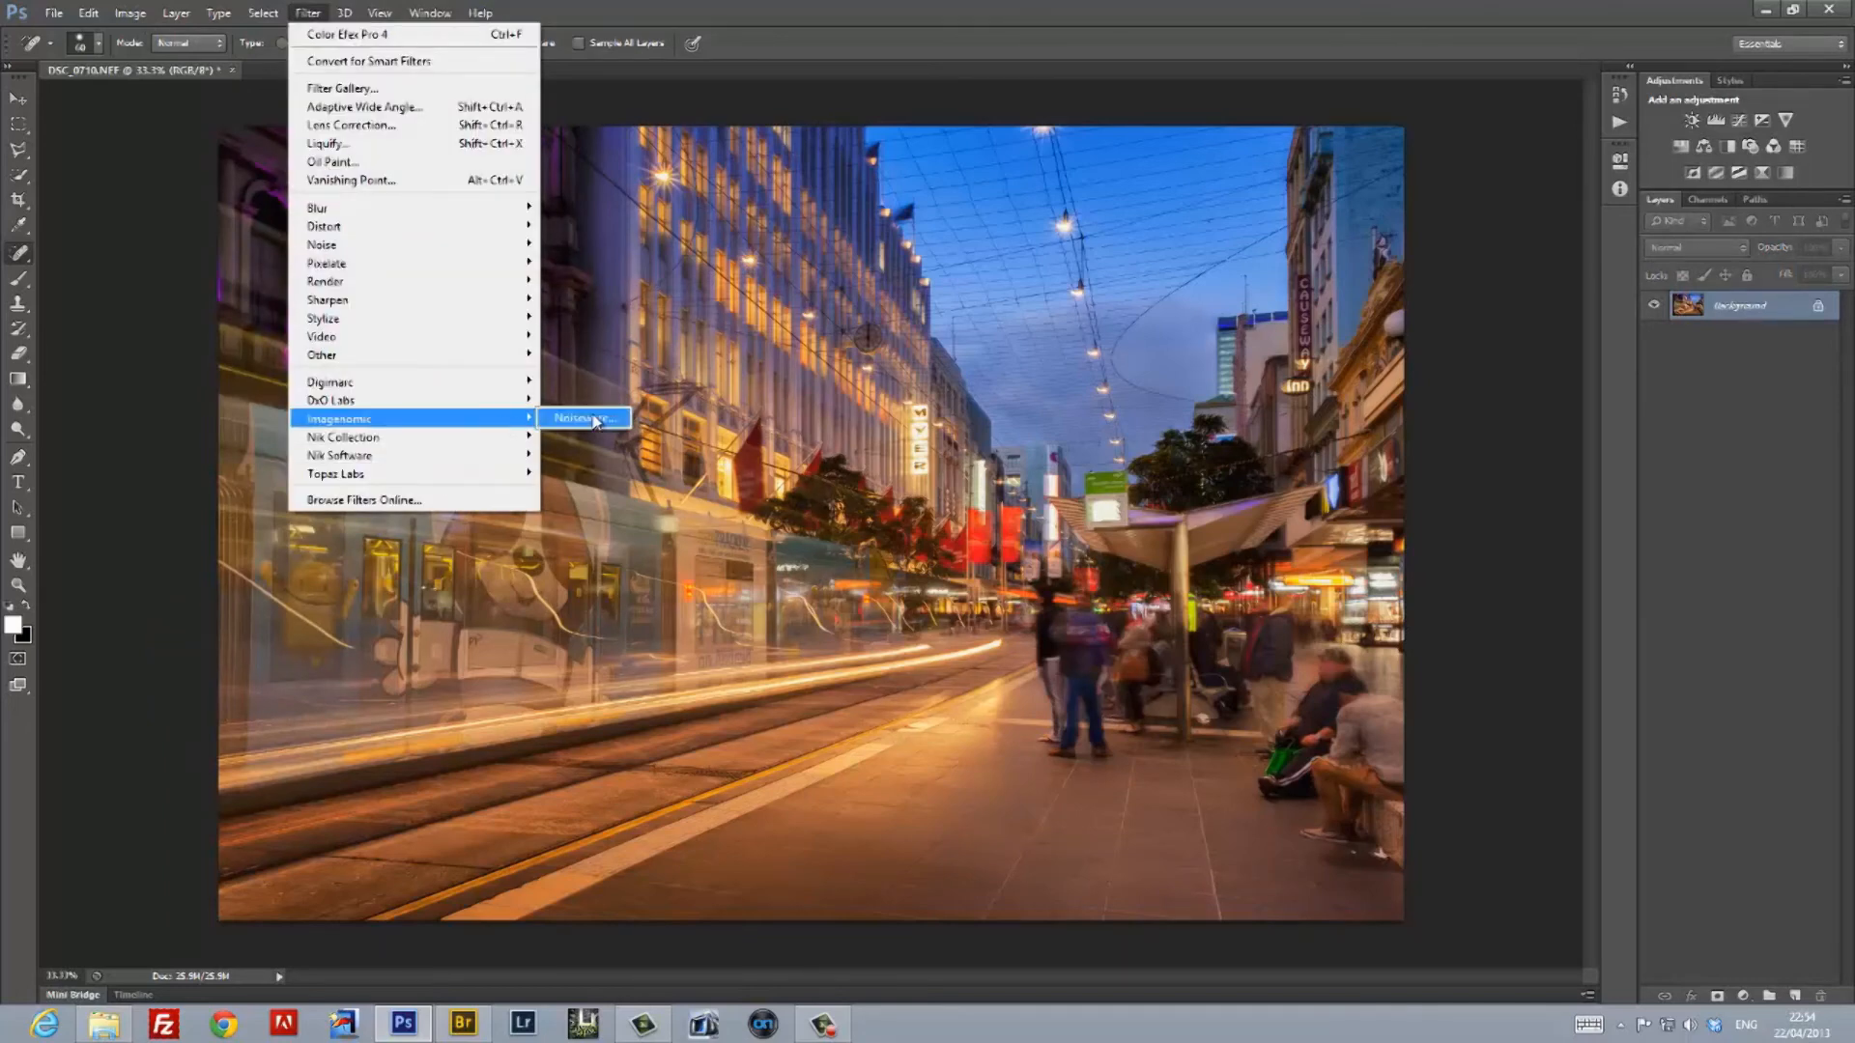
{"action": "left_click", "coordinate": [585, 418]}
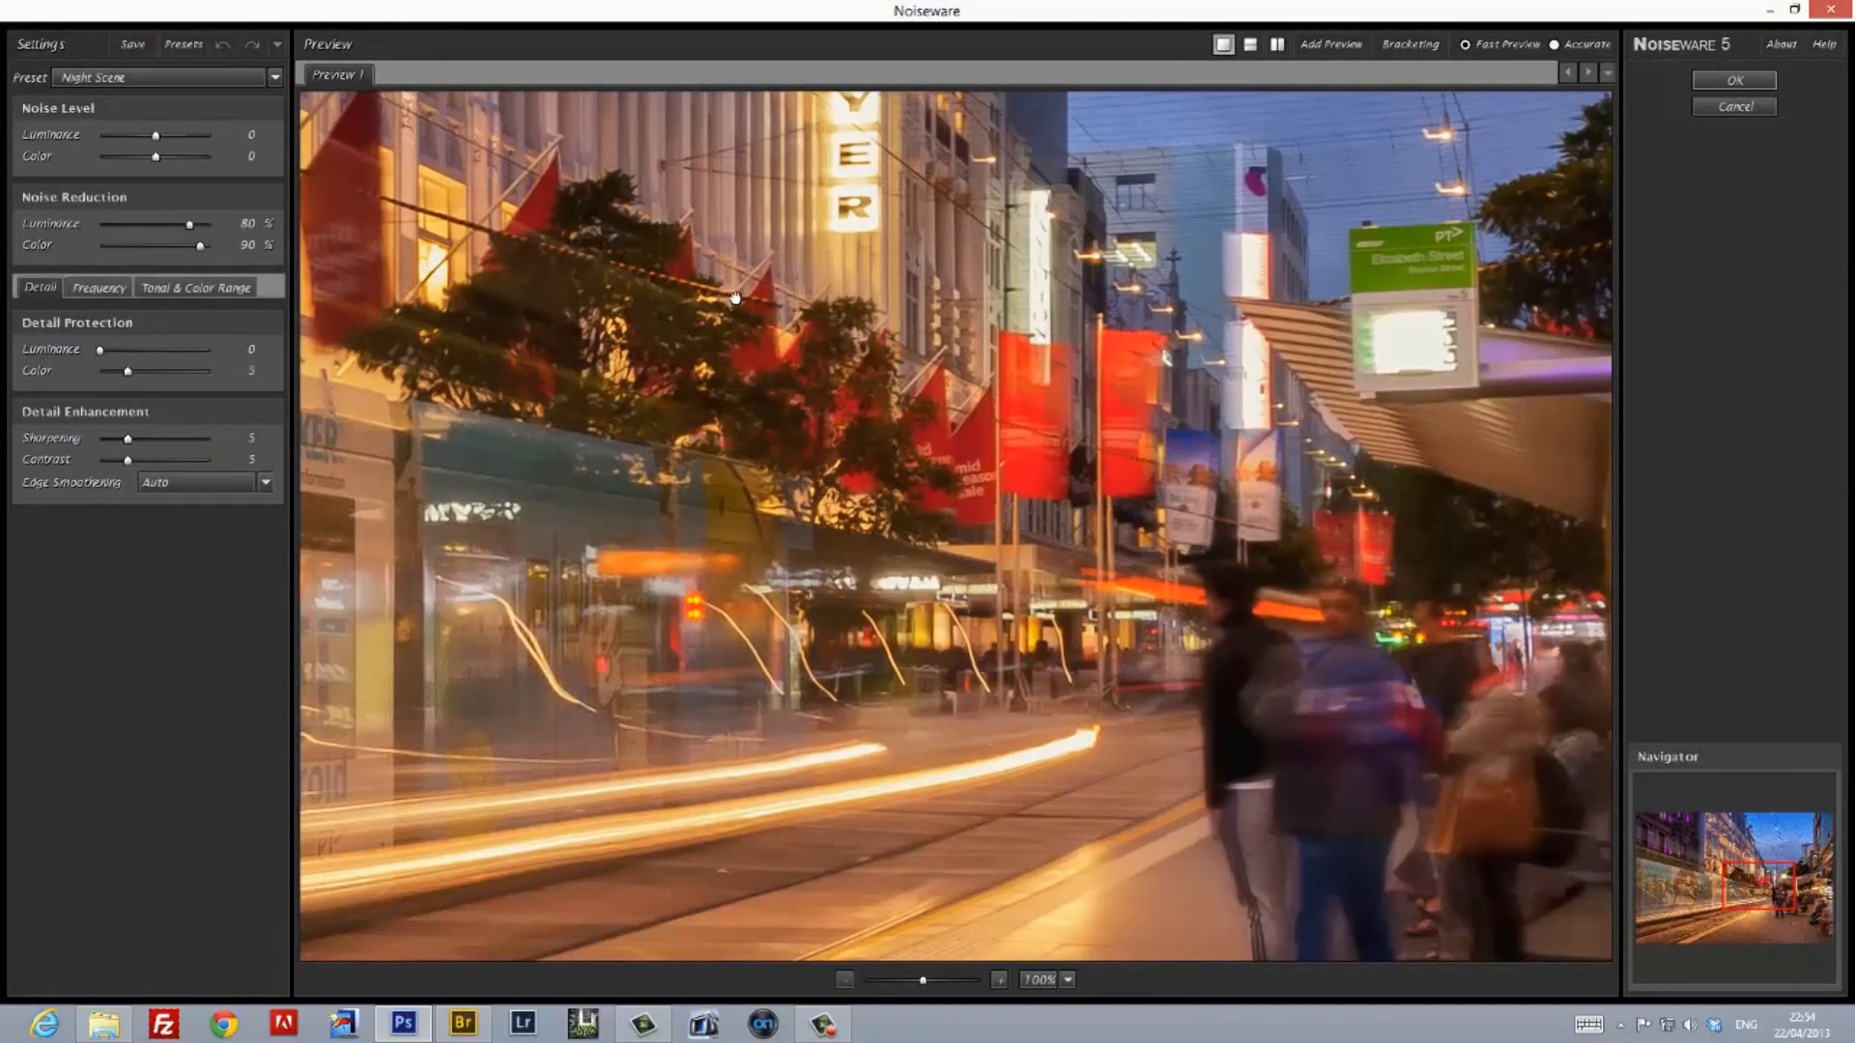
{"action": "left_click_drag", "start_coordinate": [739, 297], "coordinate": [839, 730]}
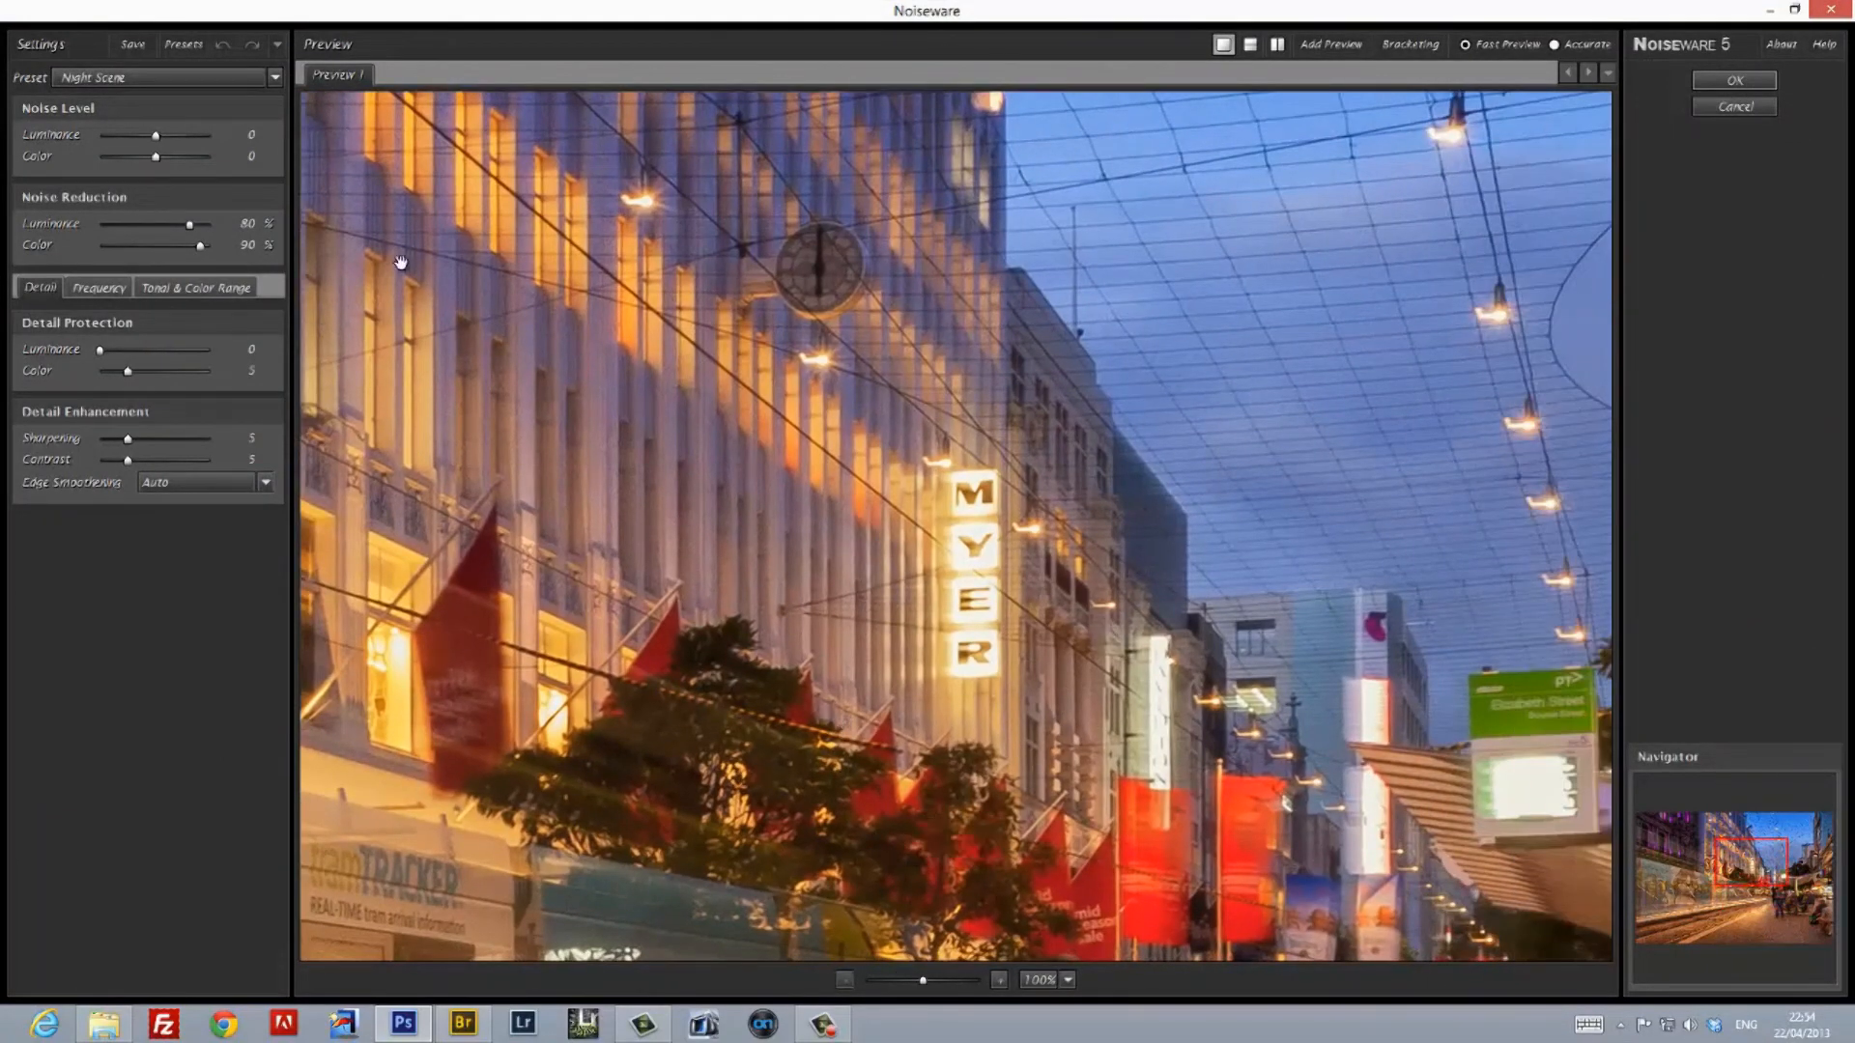
{"action": "left_click", "coordinate": [232, 84]}
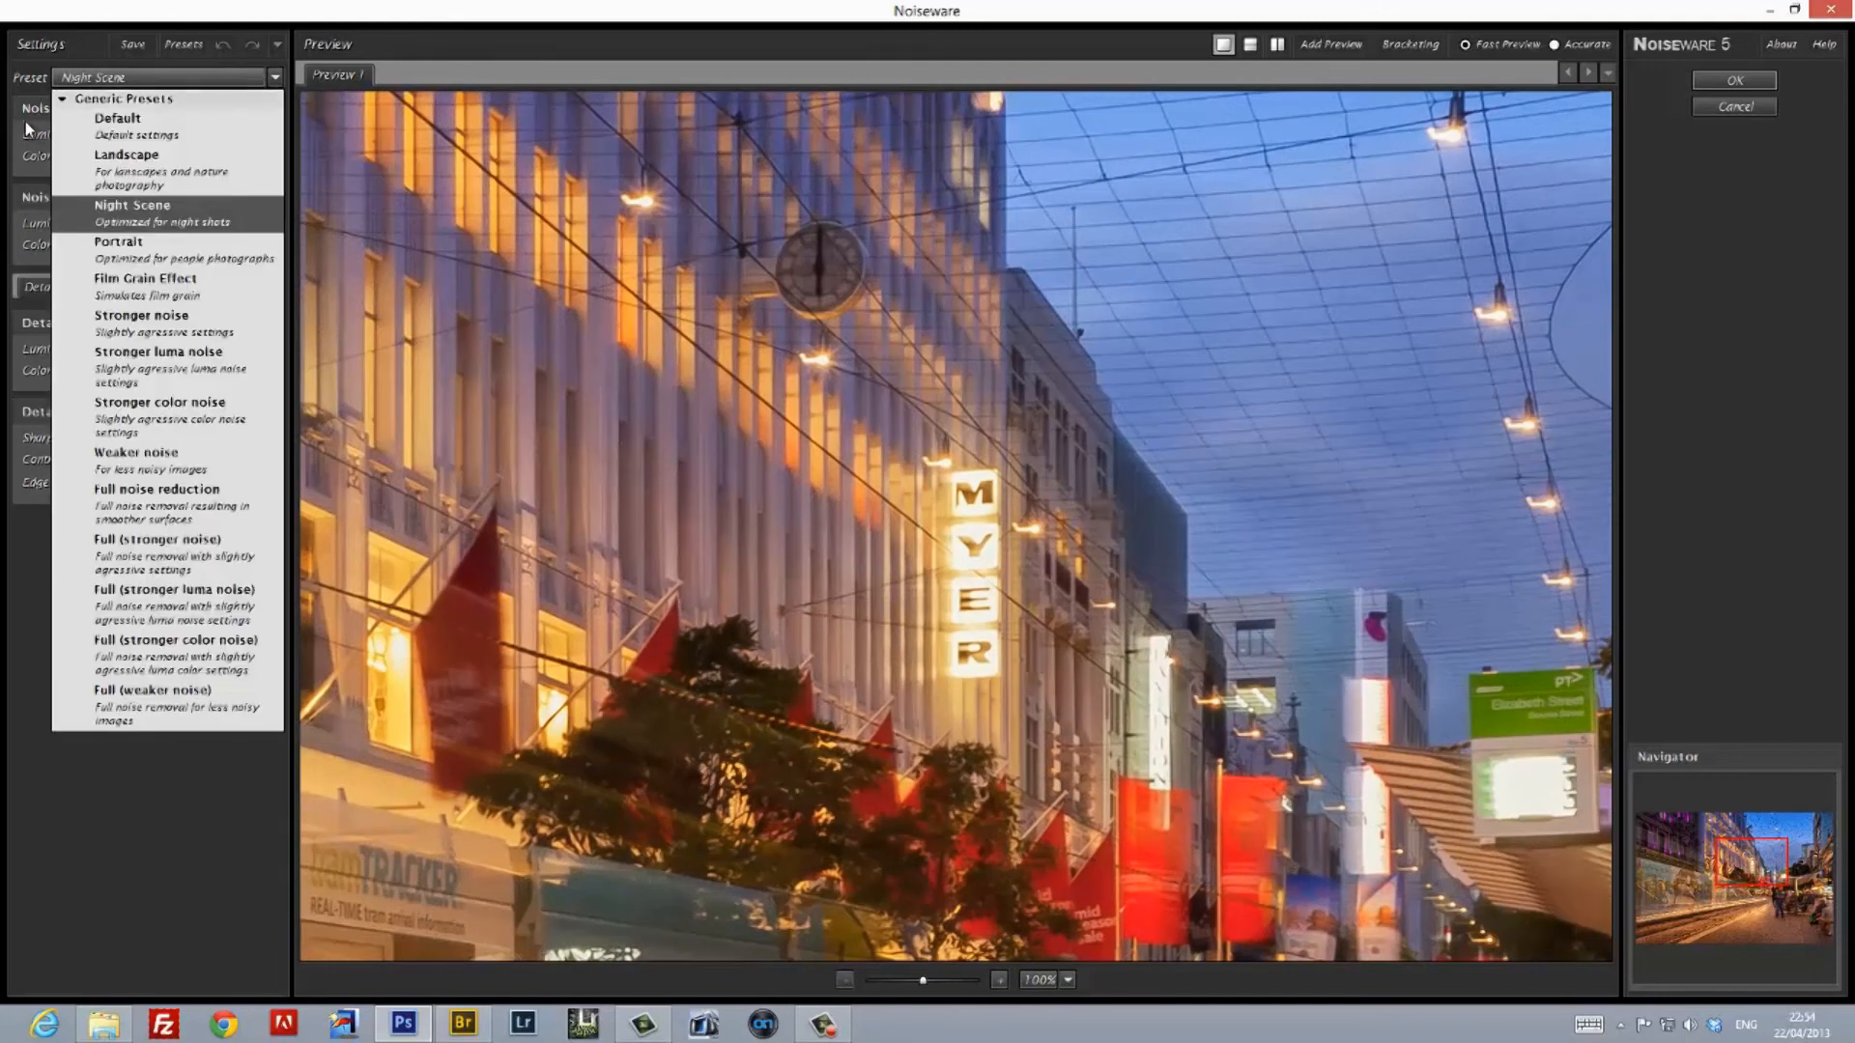
{"action": "left_click", "coordinate": [144, 162]}
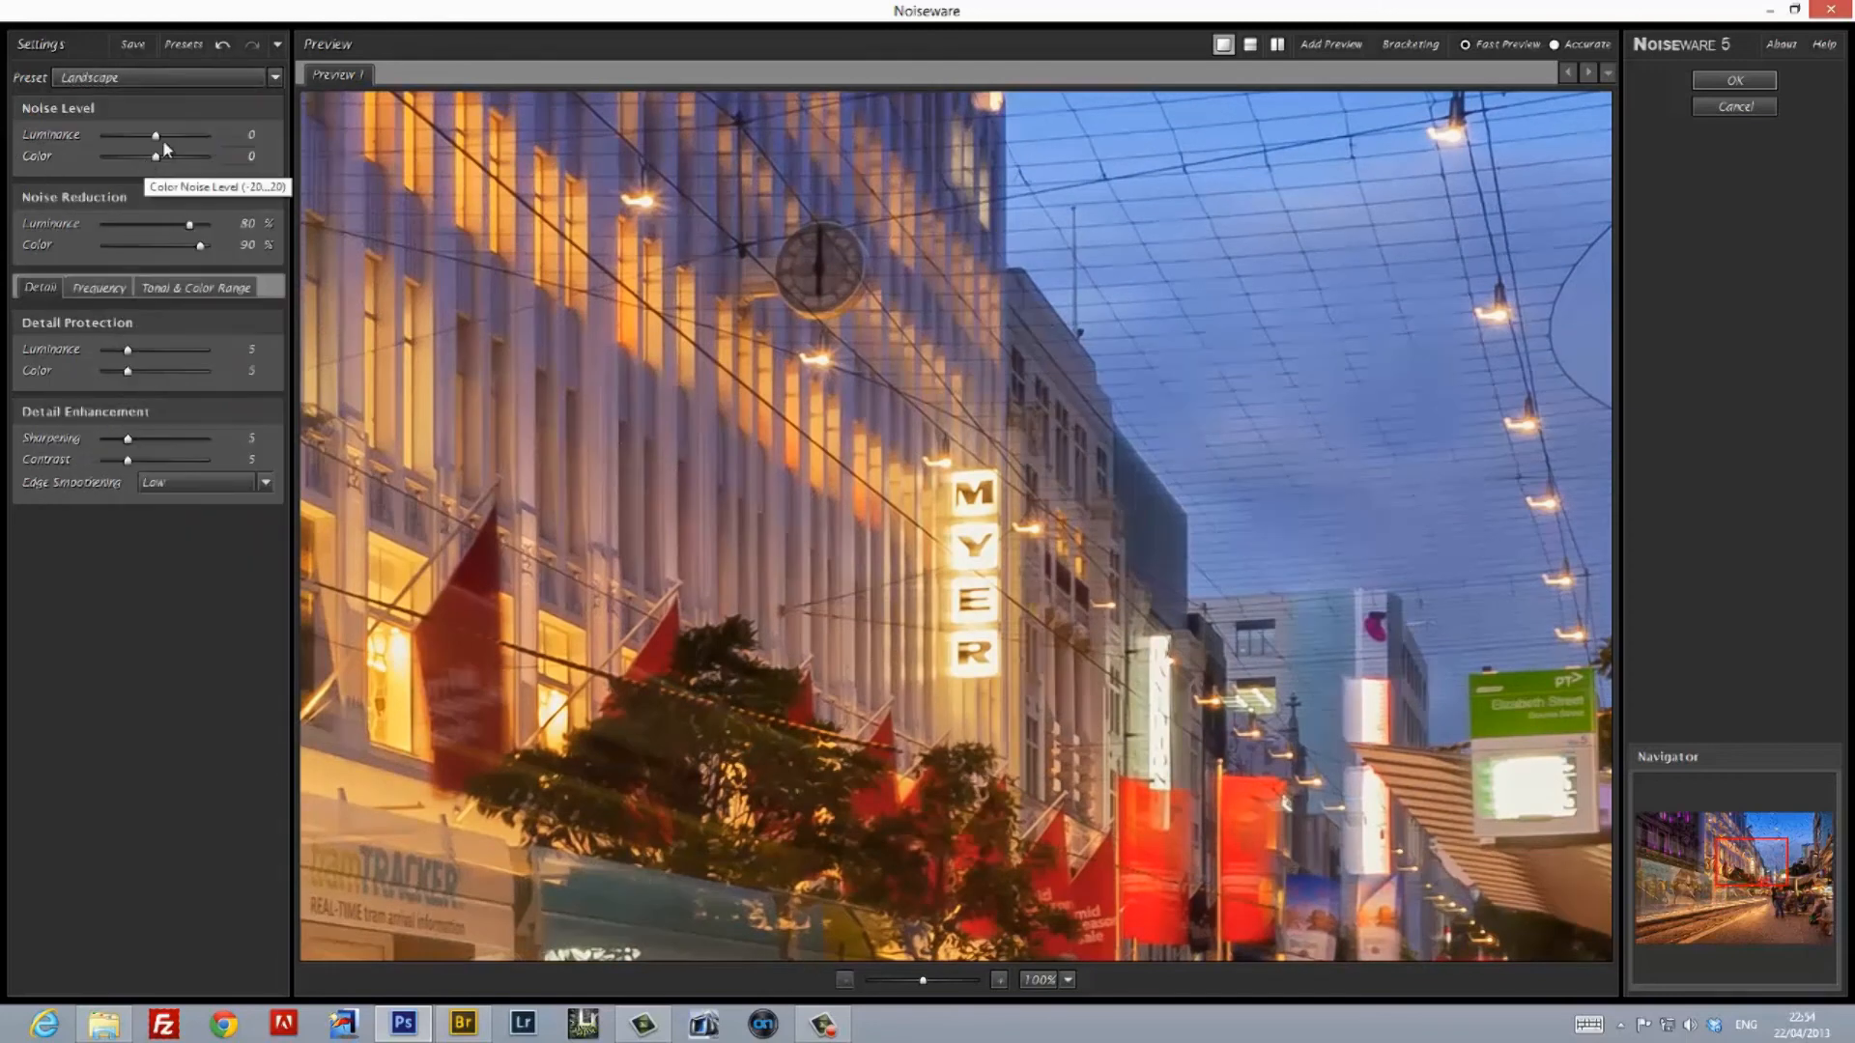
{"action": "left_click", "coordinate": [210, 85]}
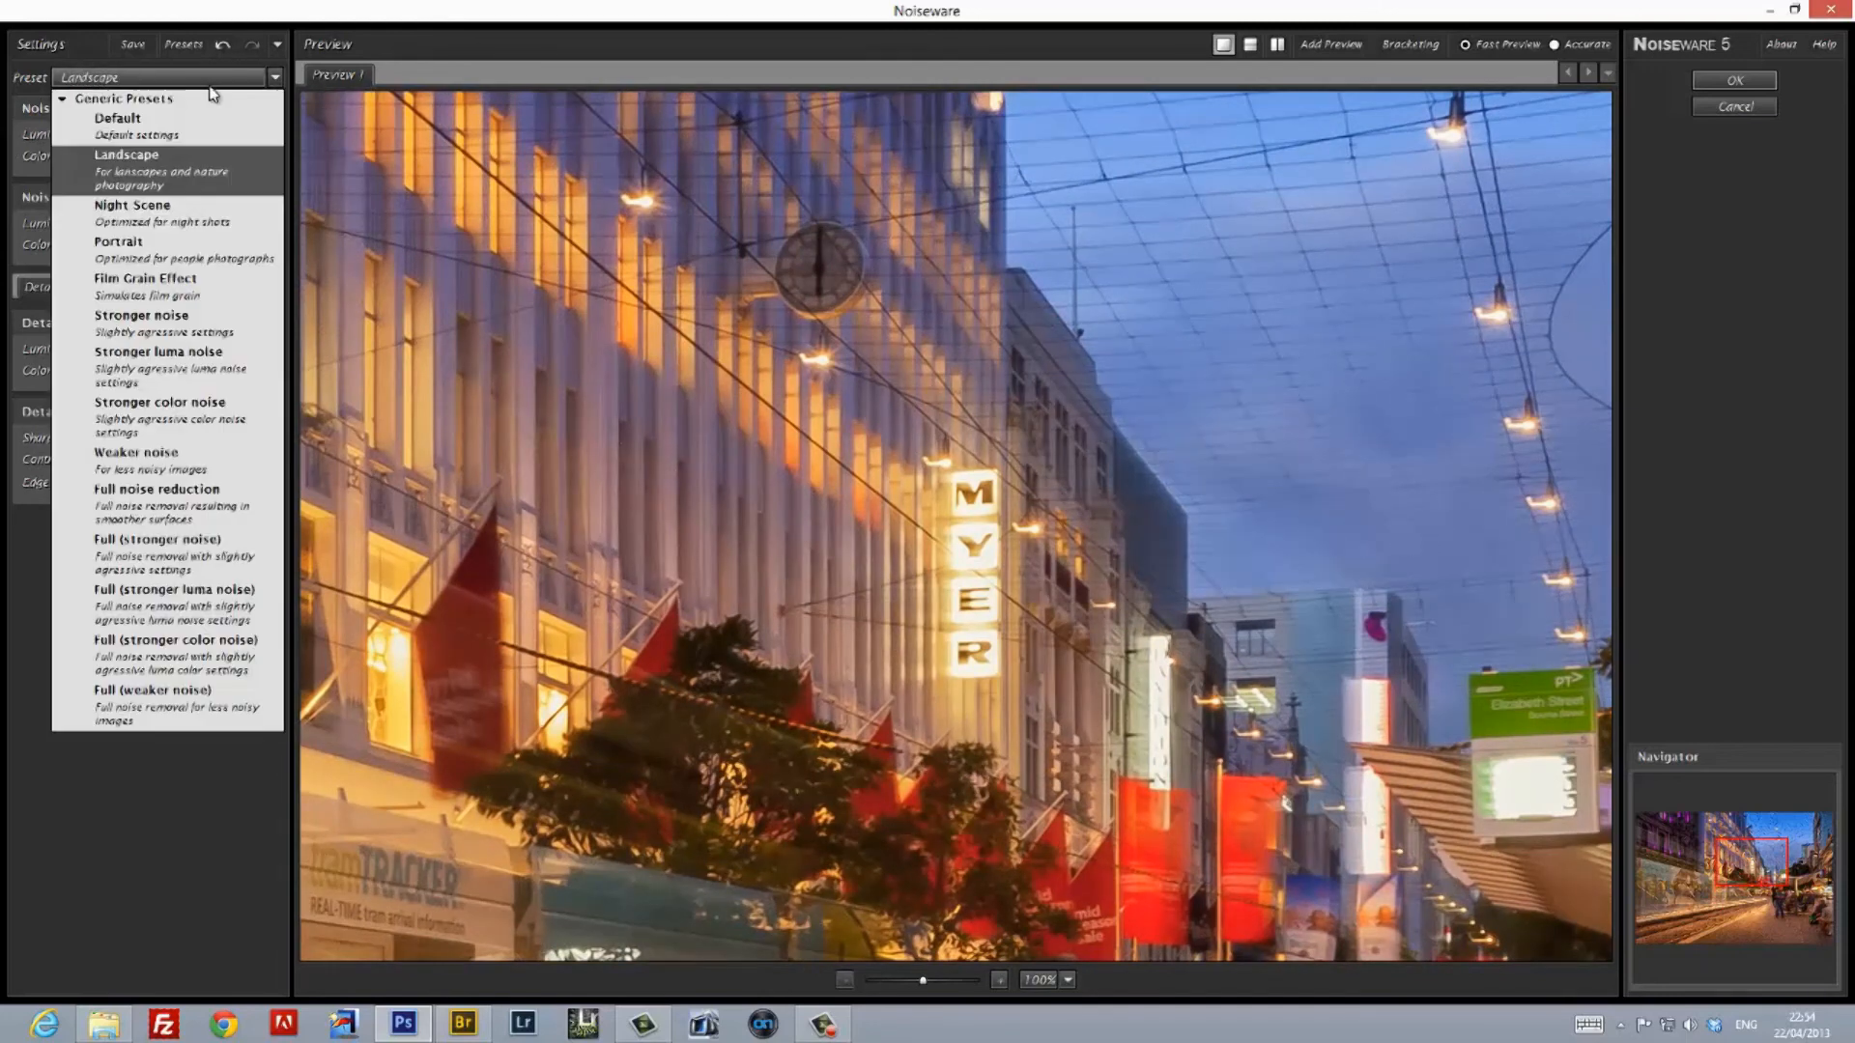
{"action": "left_click", "coordinate": [171, 224]}
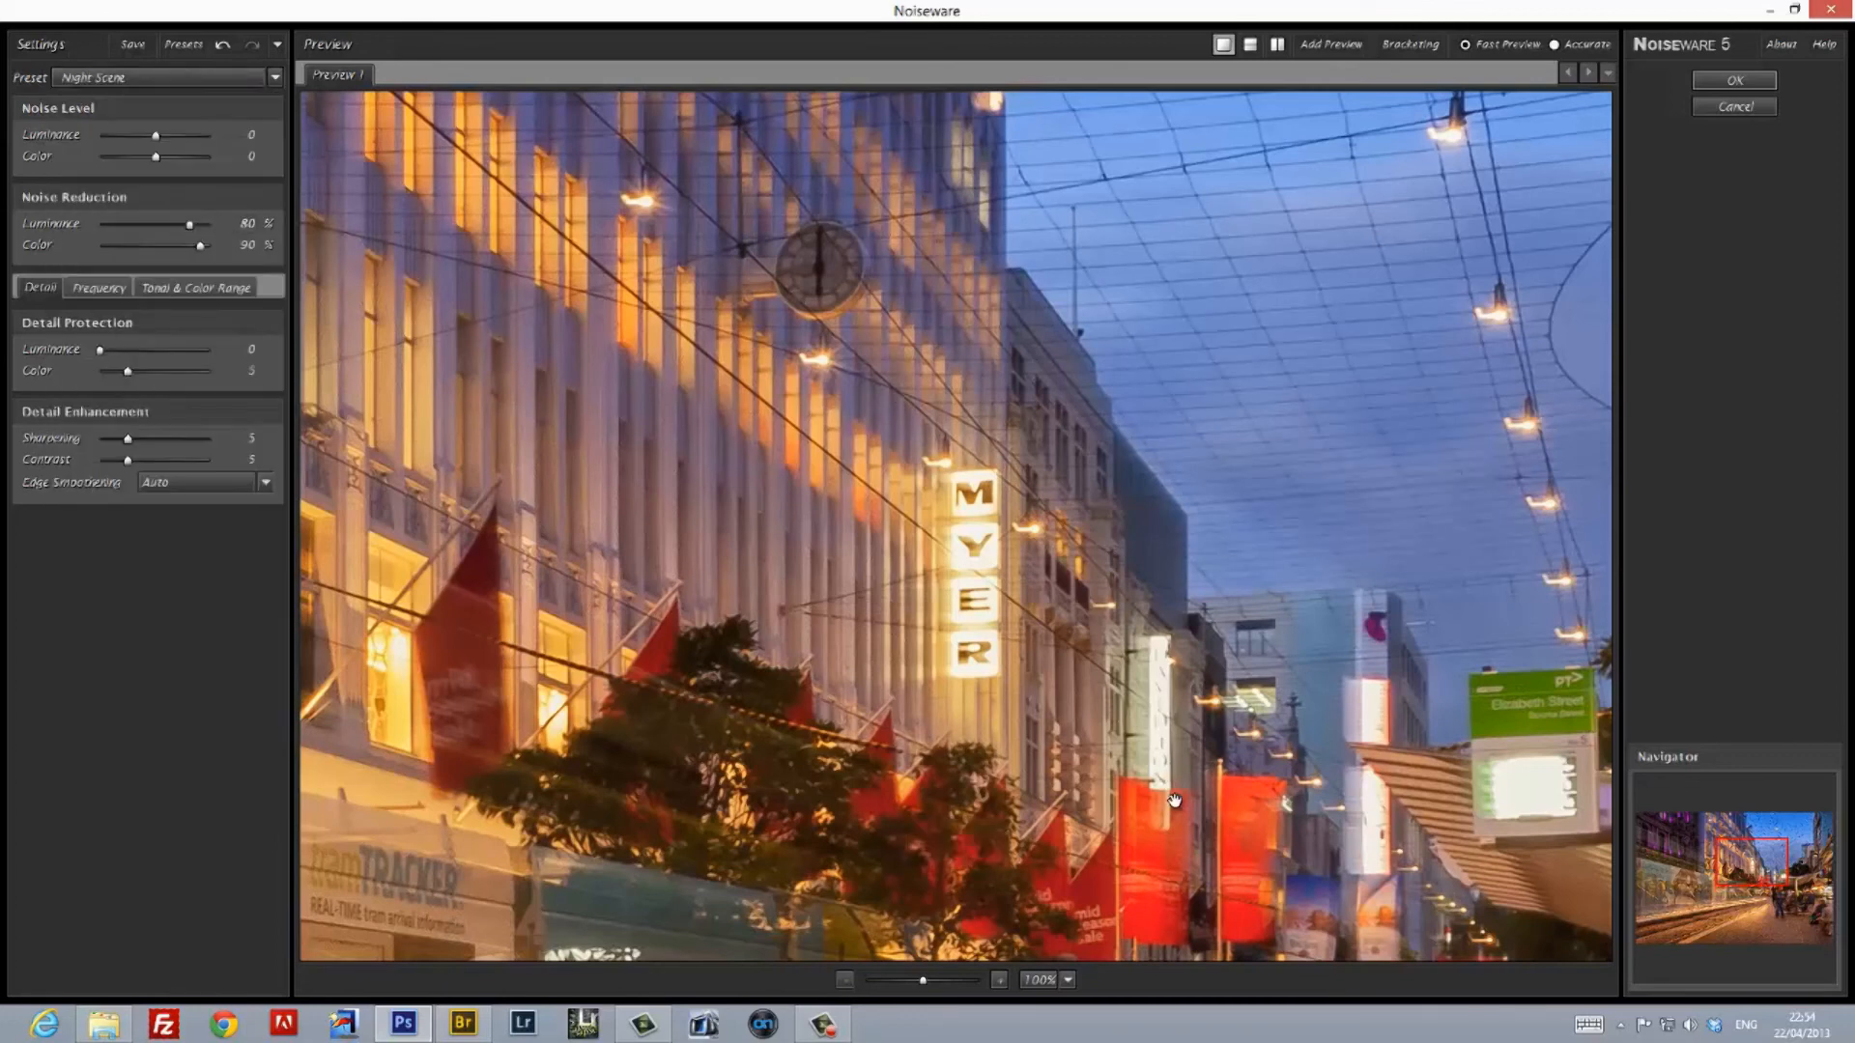
{"action": "left_click_drag", "start_coordinate": [1331, 839], "coordinate": [1175, 486]}
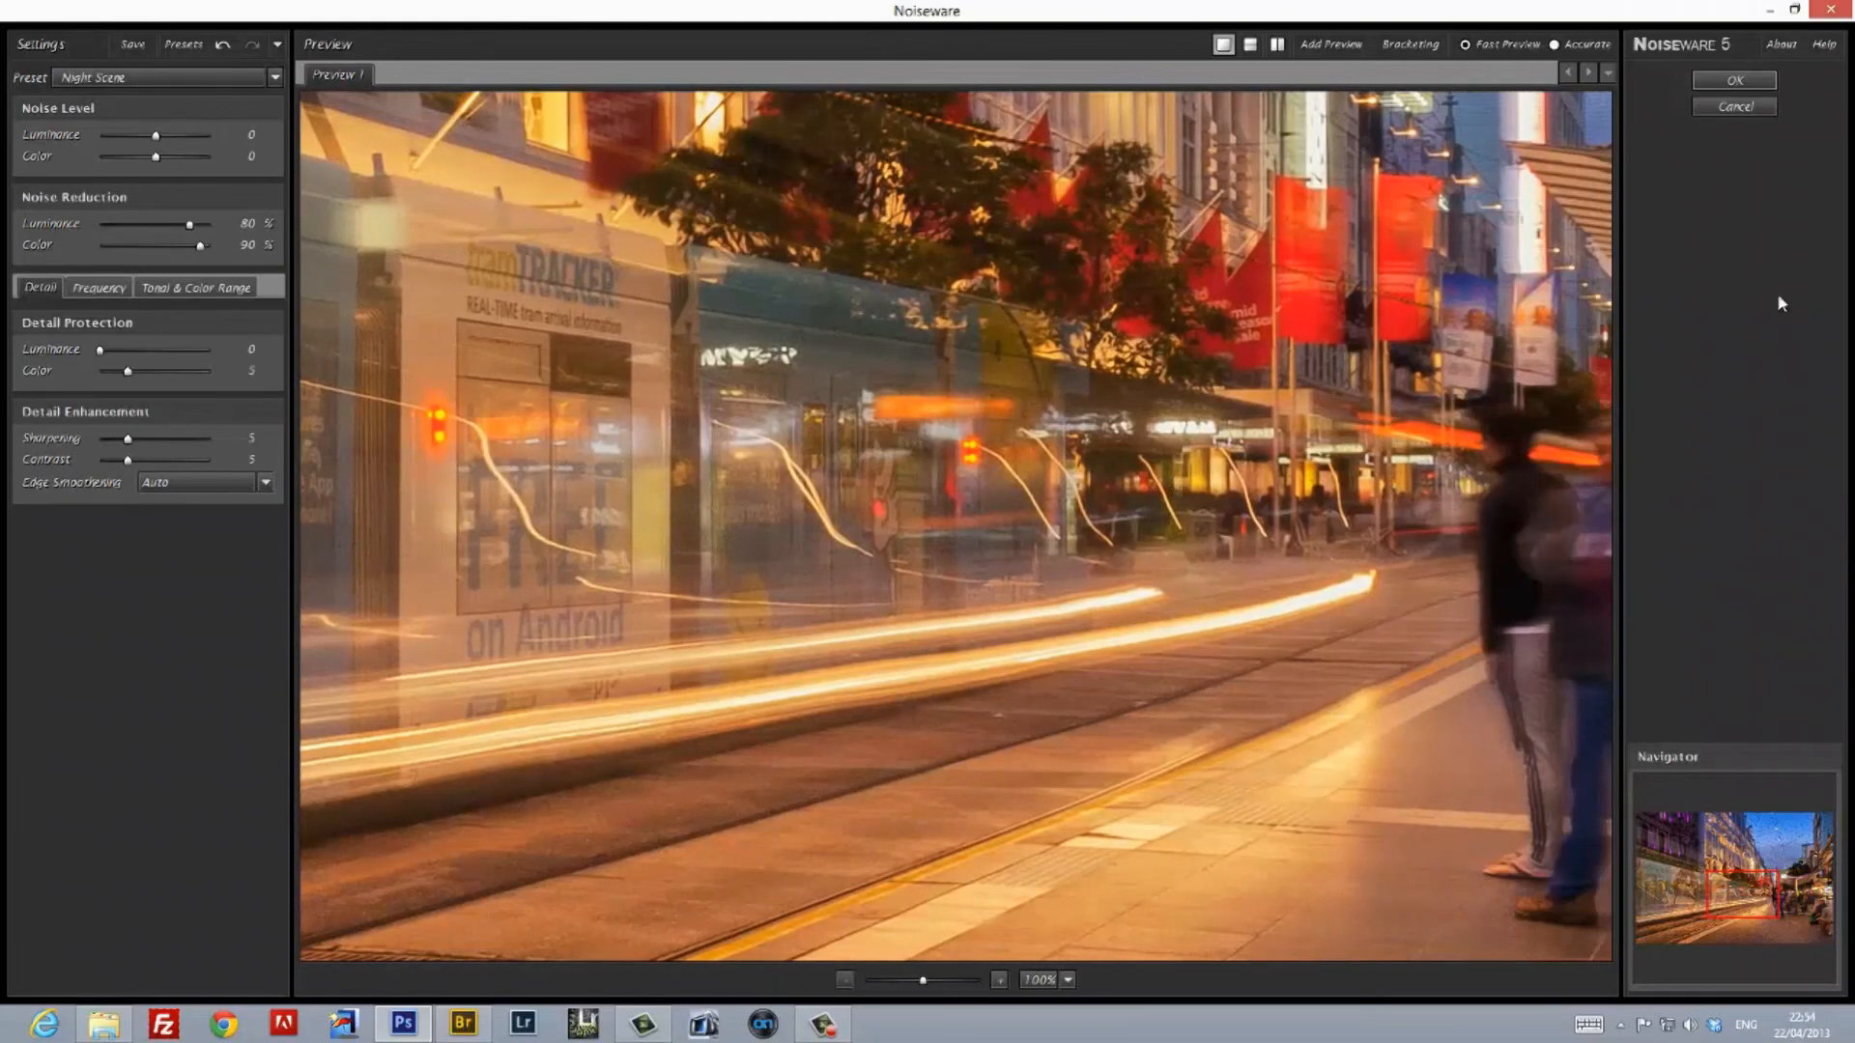
{"action": "left_click", "coordinate": [1735, 80]}
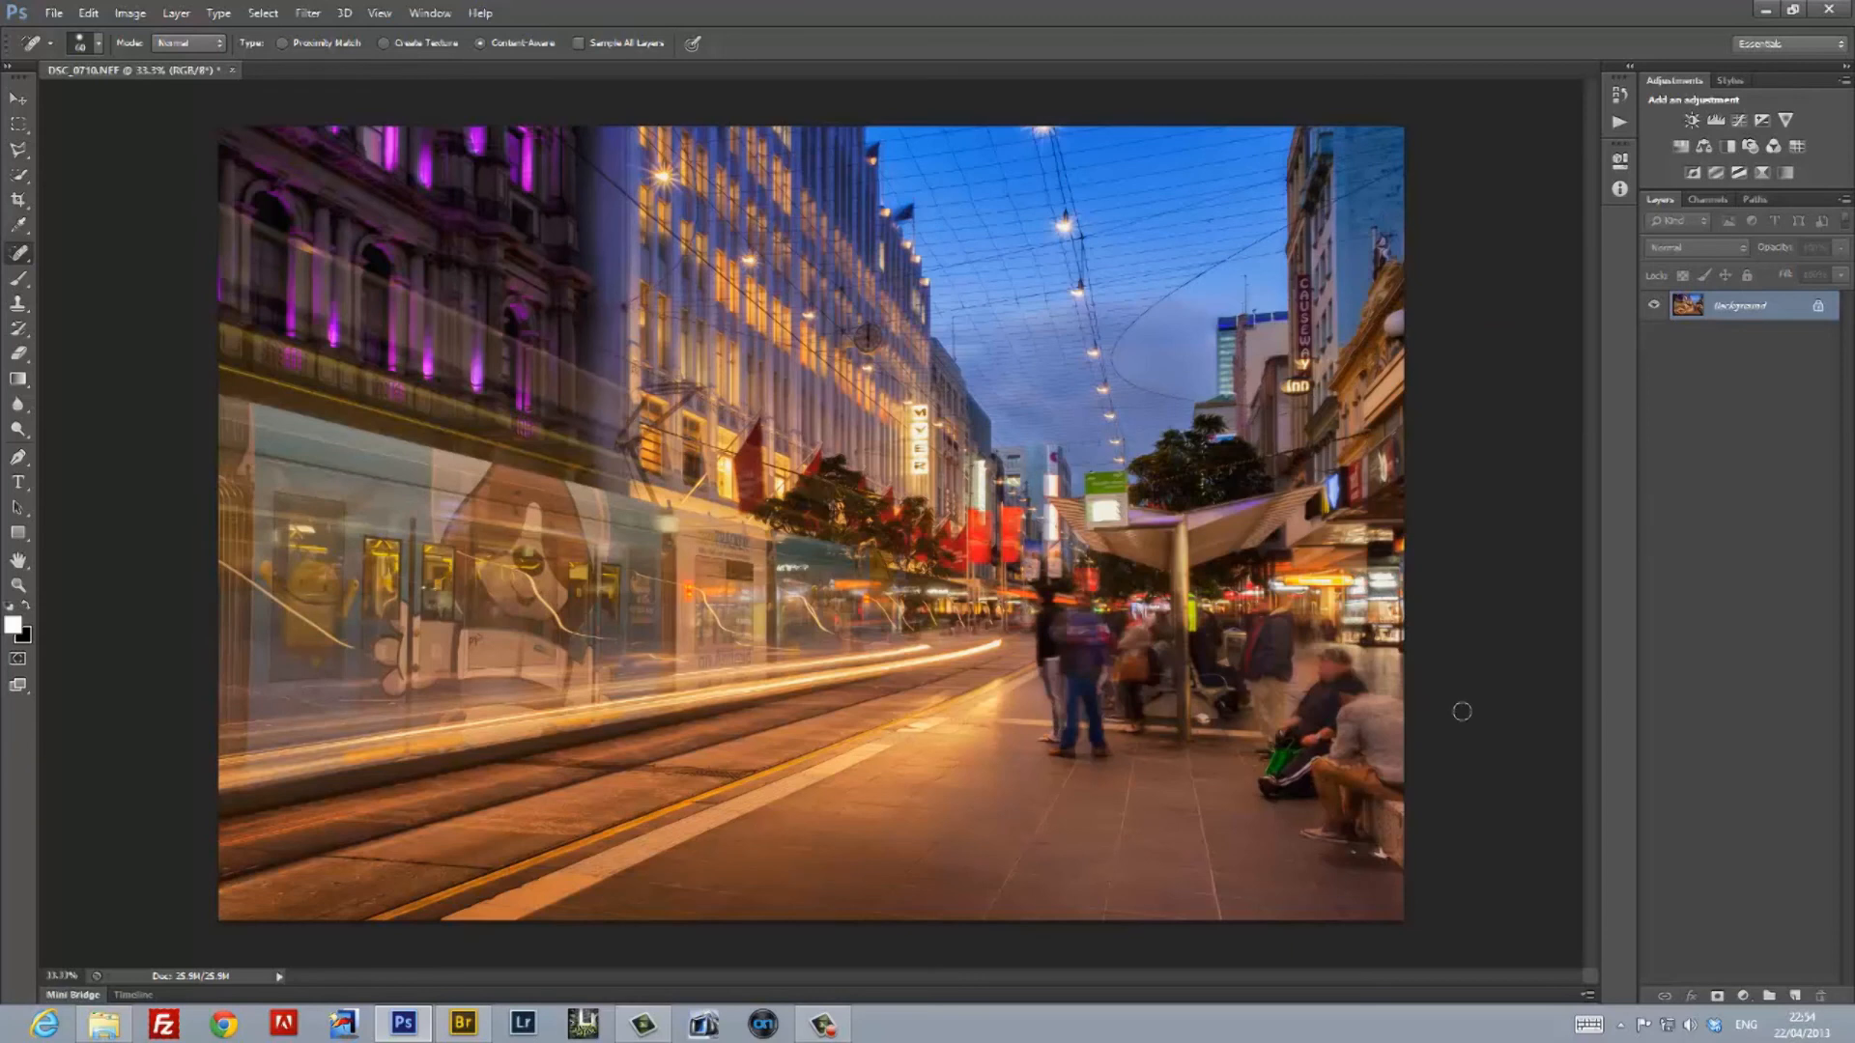
Crop narrow strips off the photo's top and bottom for a wider format, keeping the full width
{"action": "left_click", "coordinate": [18, 200]}
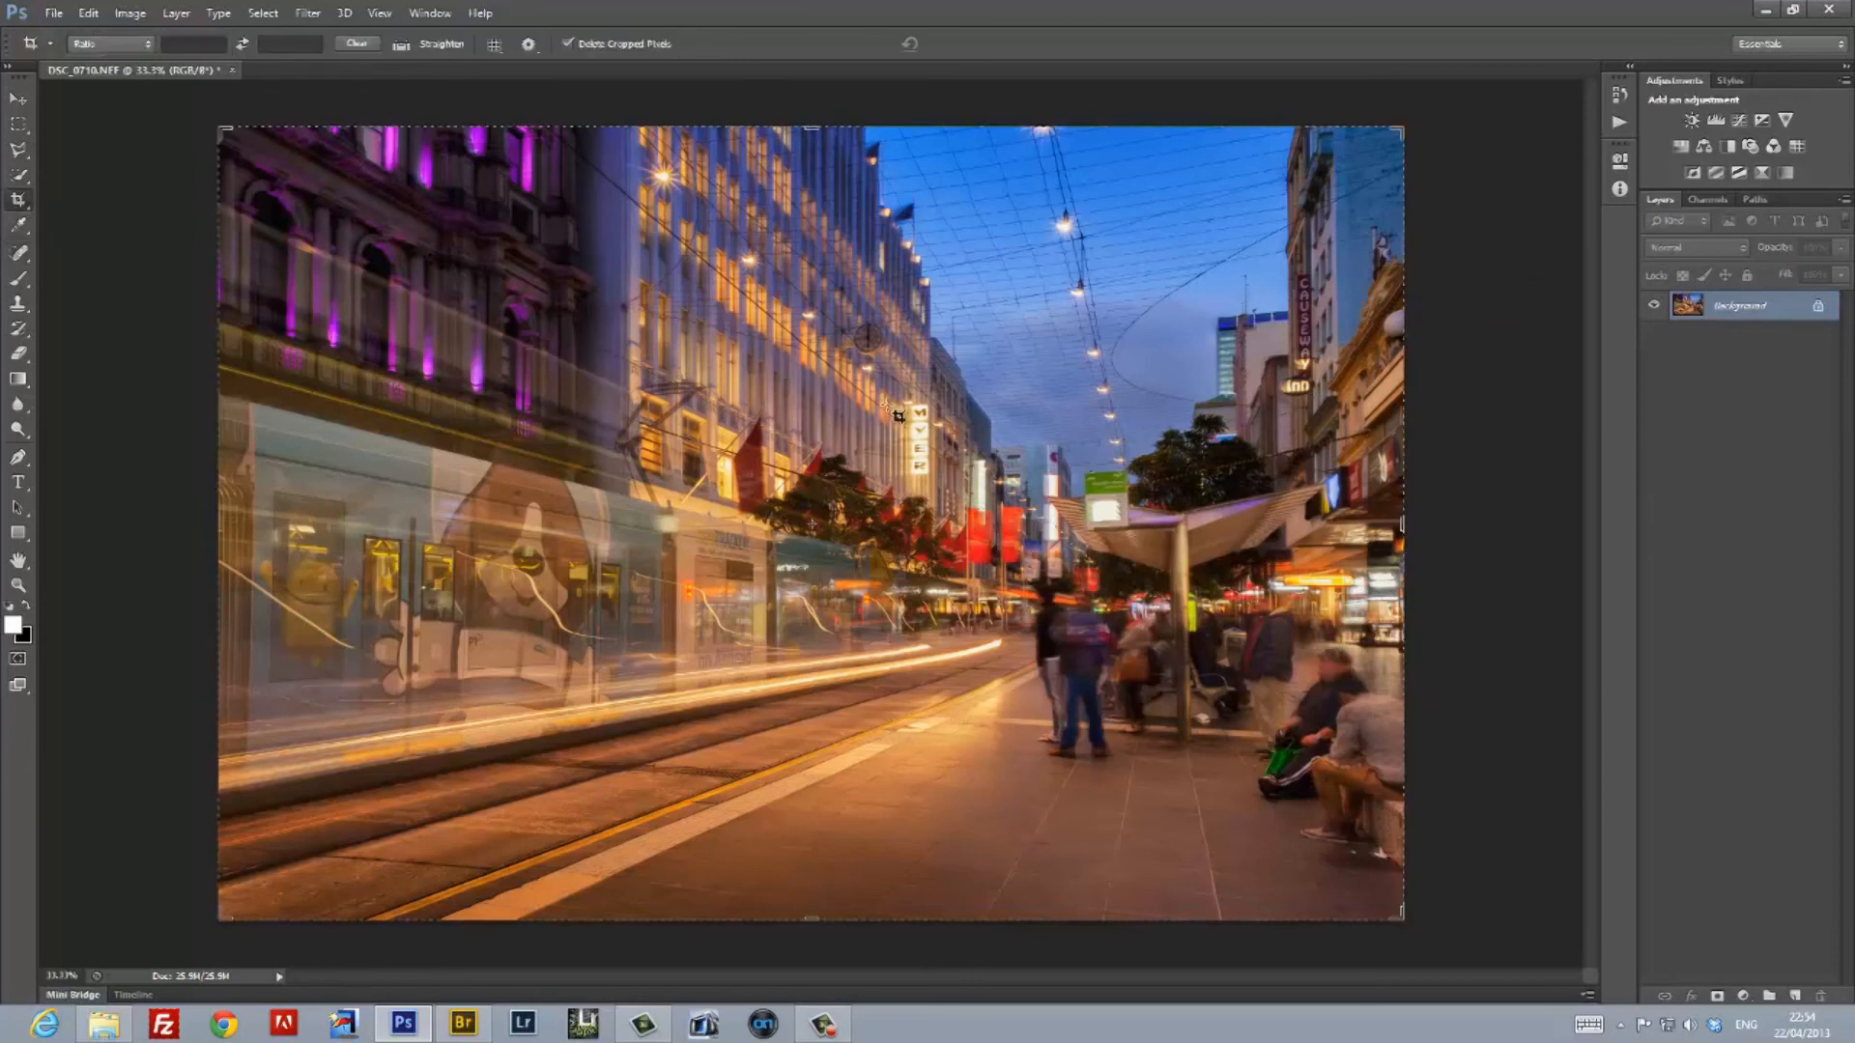
{"action": "left_click", "coordinate": [813, 127]}
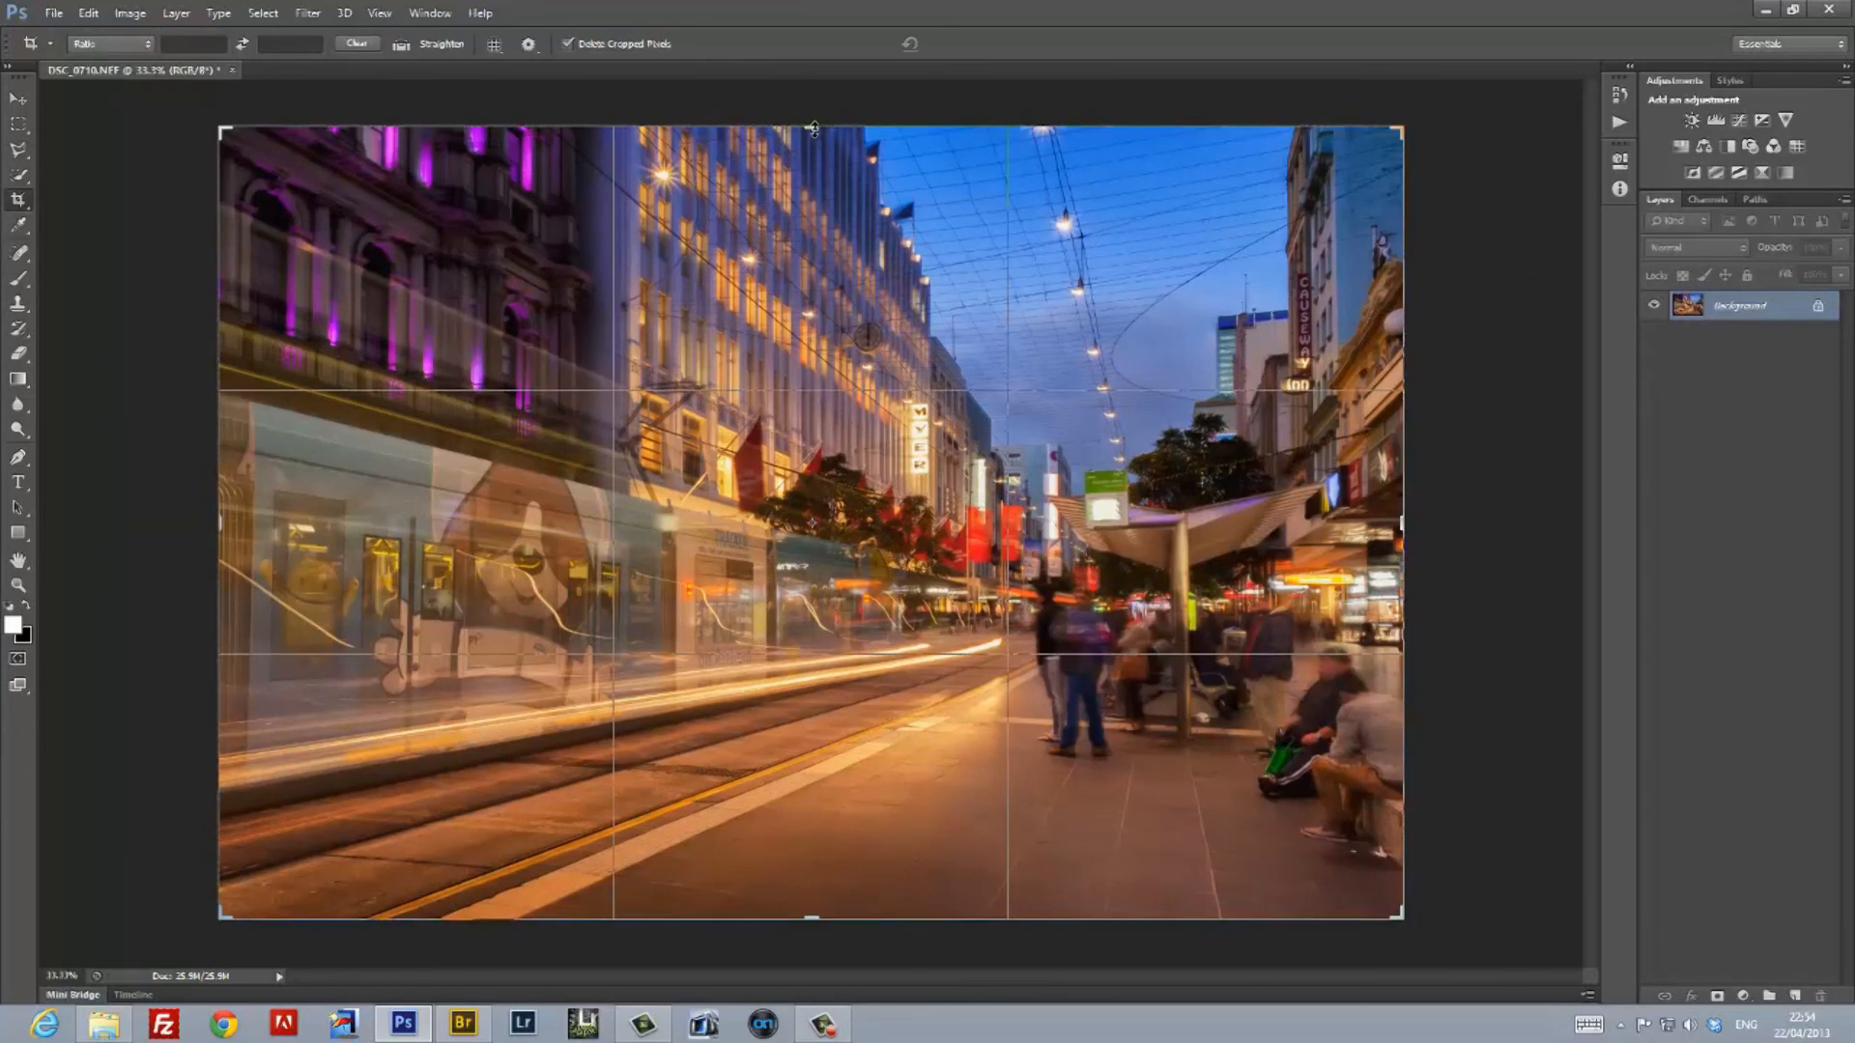
{"action": "left_click_drag", "start_coordinate": [813, 128], "coordinate": [822, 162]}
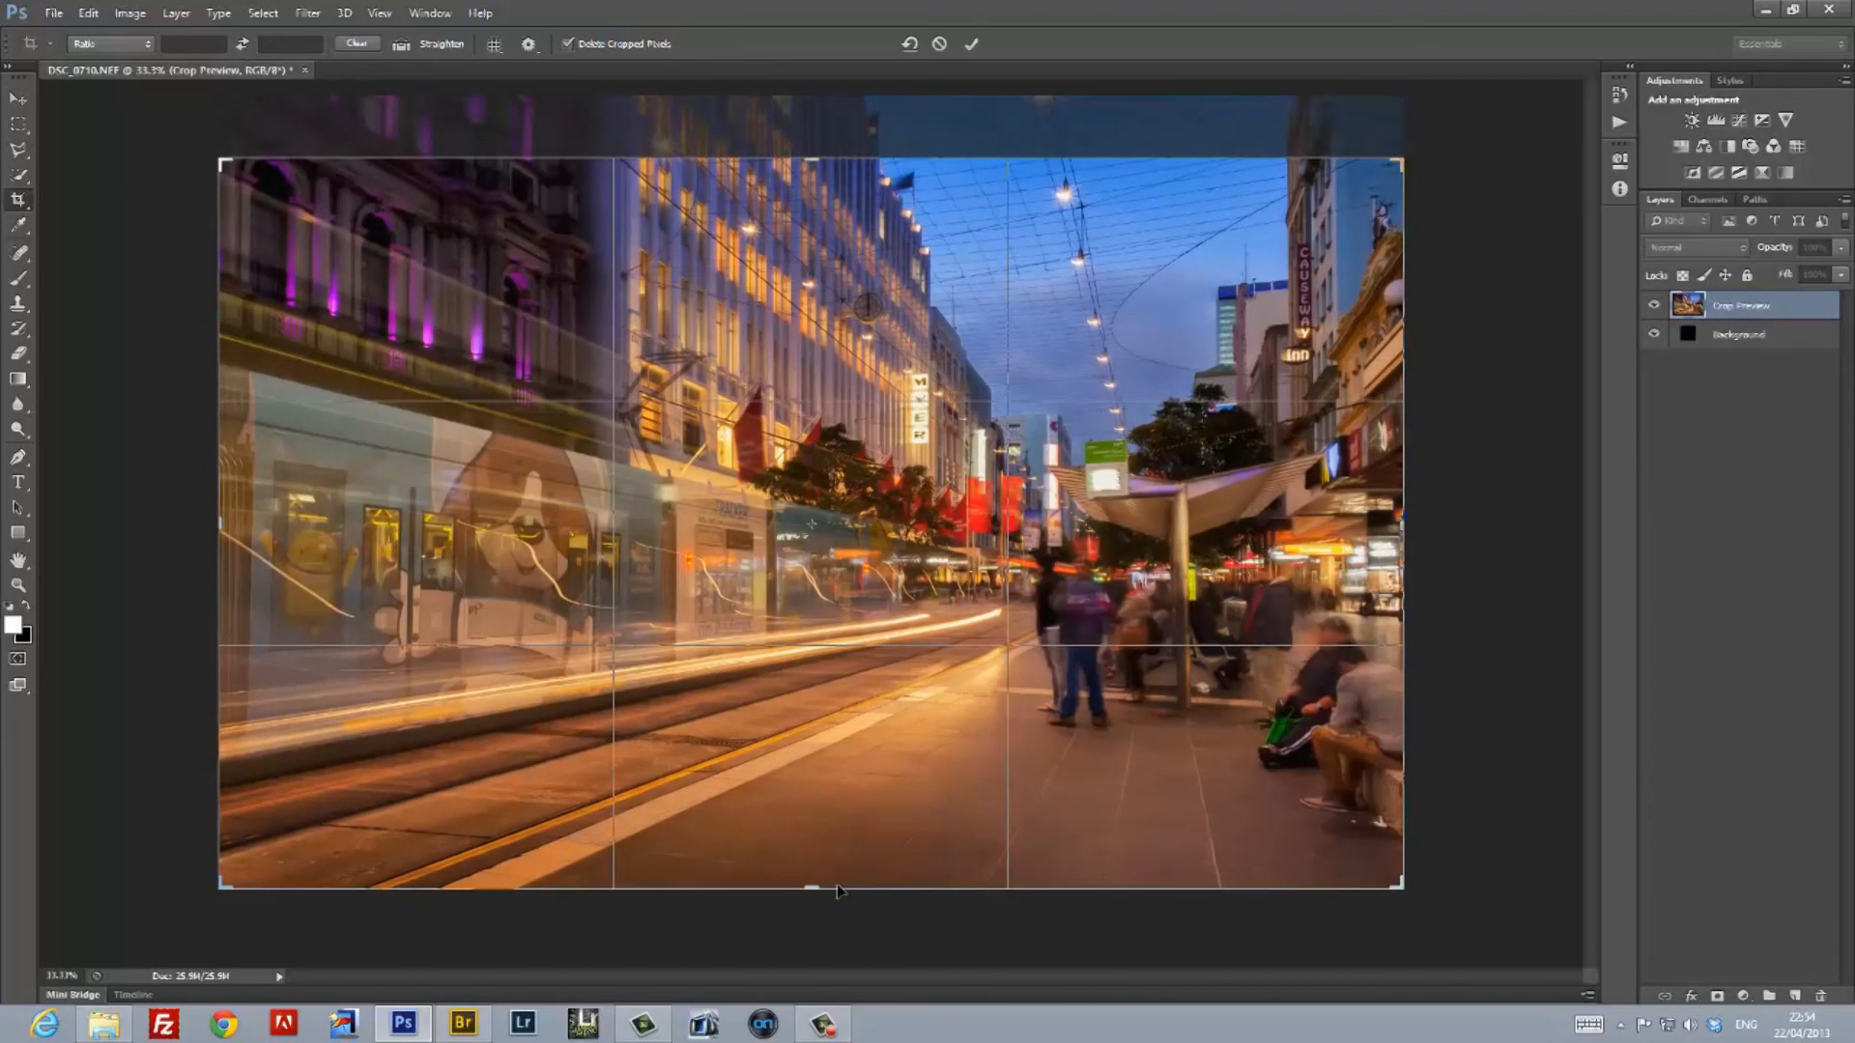
{"action": "left_click_drag", "start_coordinate": [812, 887], "coordinate": [821, 862]}
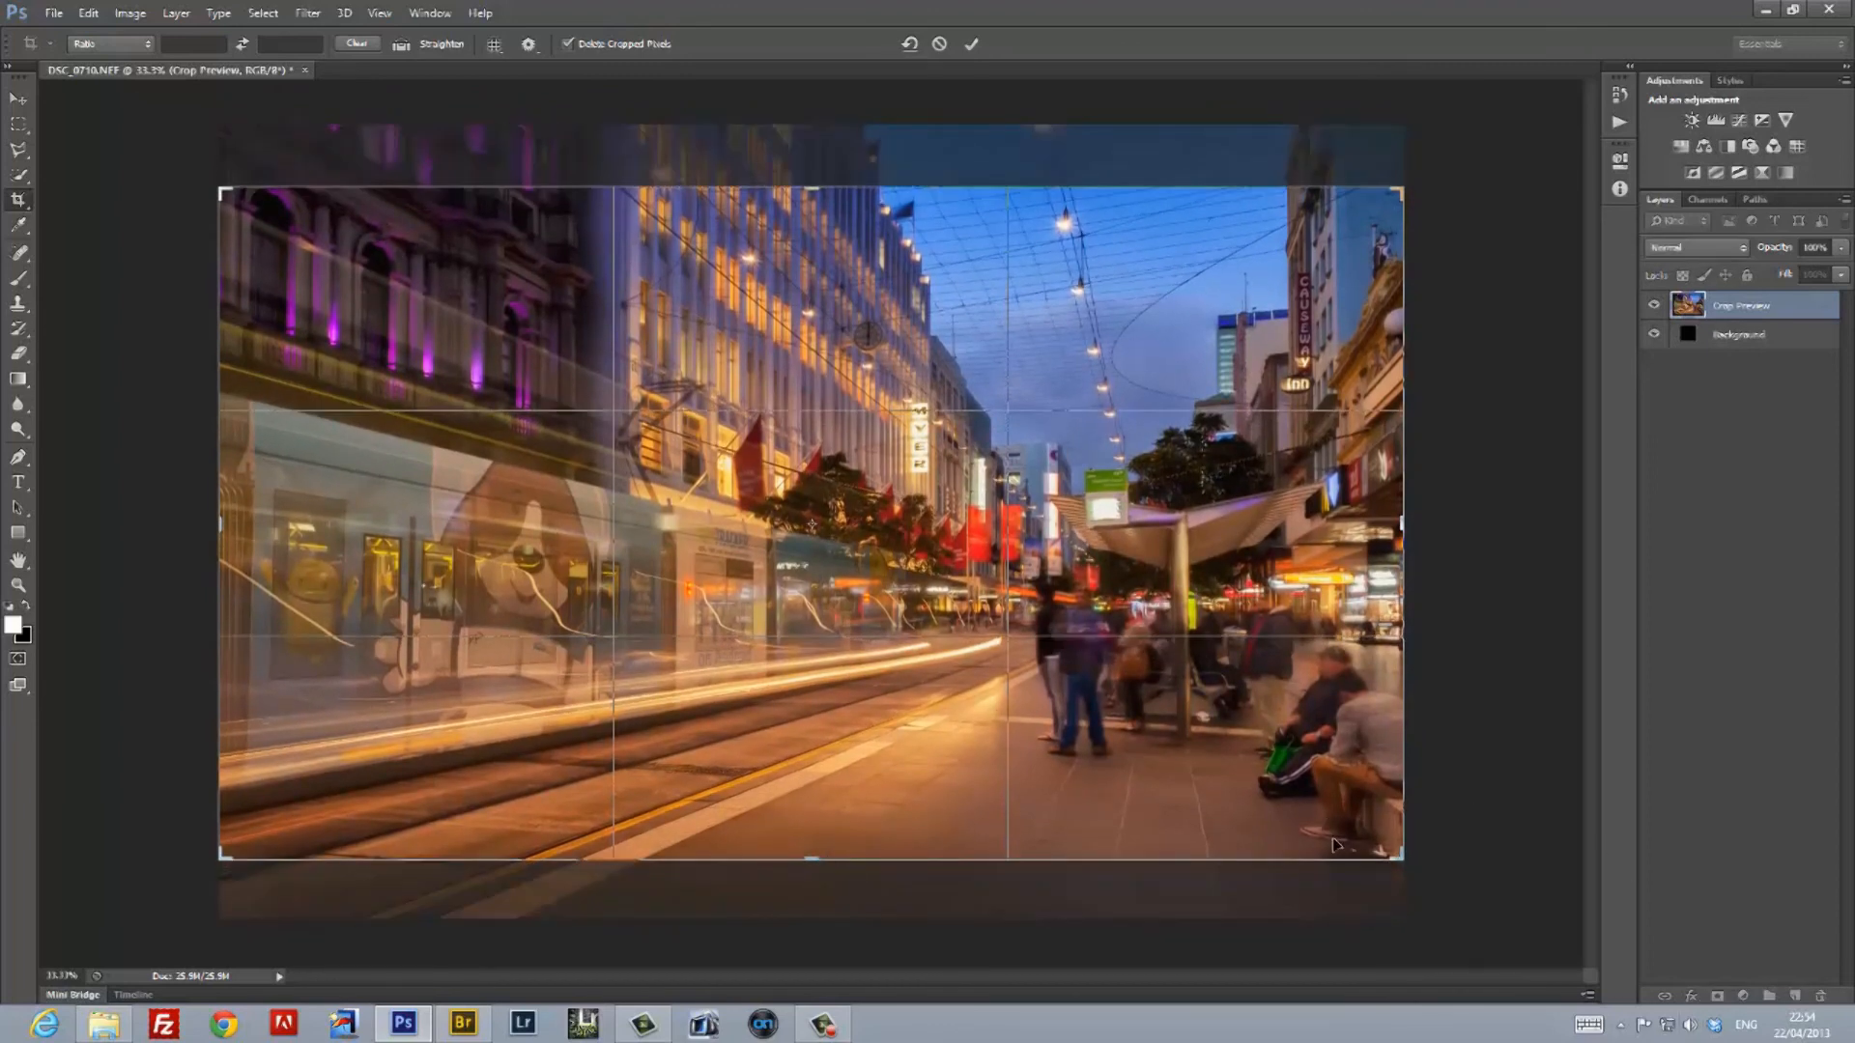
{"action": "left_click", "coordinate": [974, 45]}
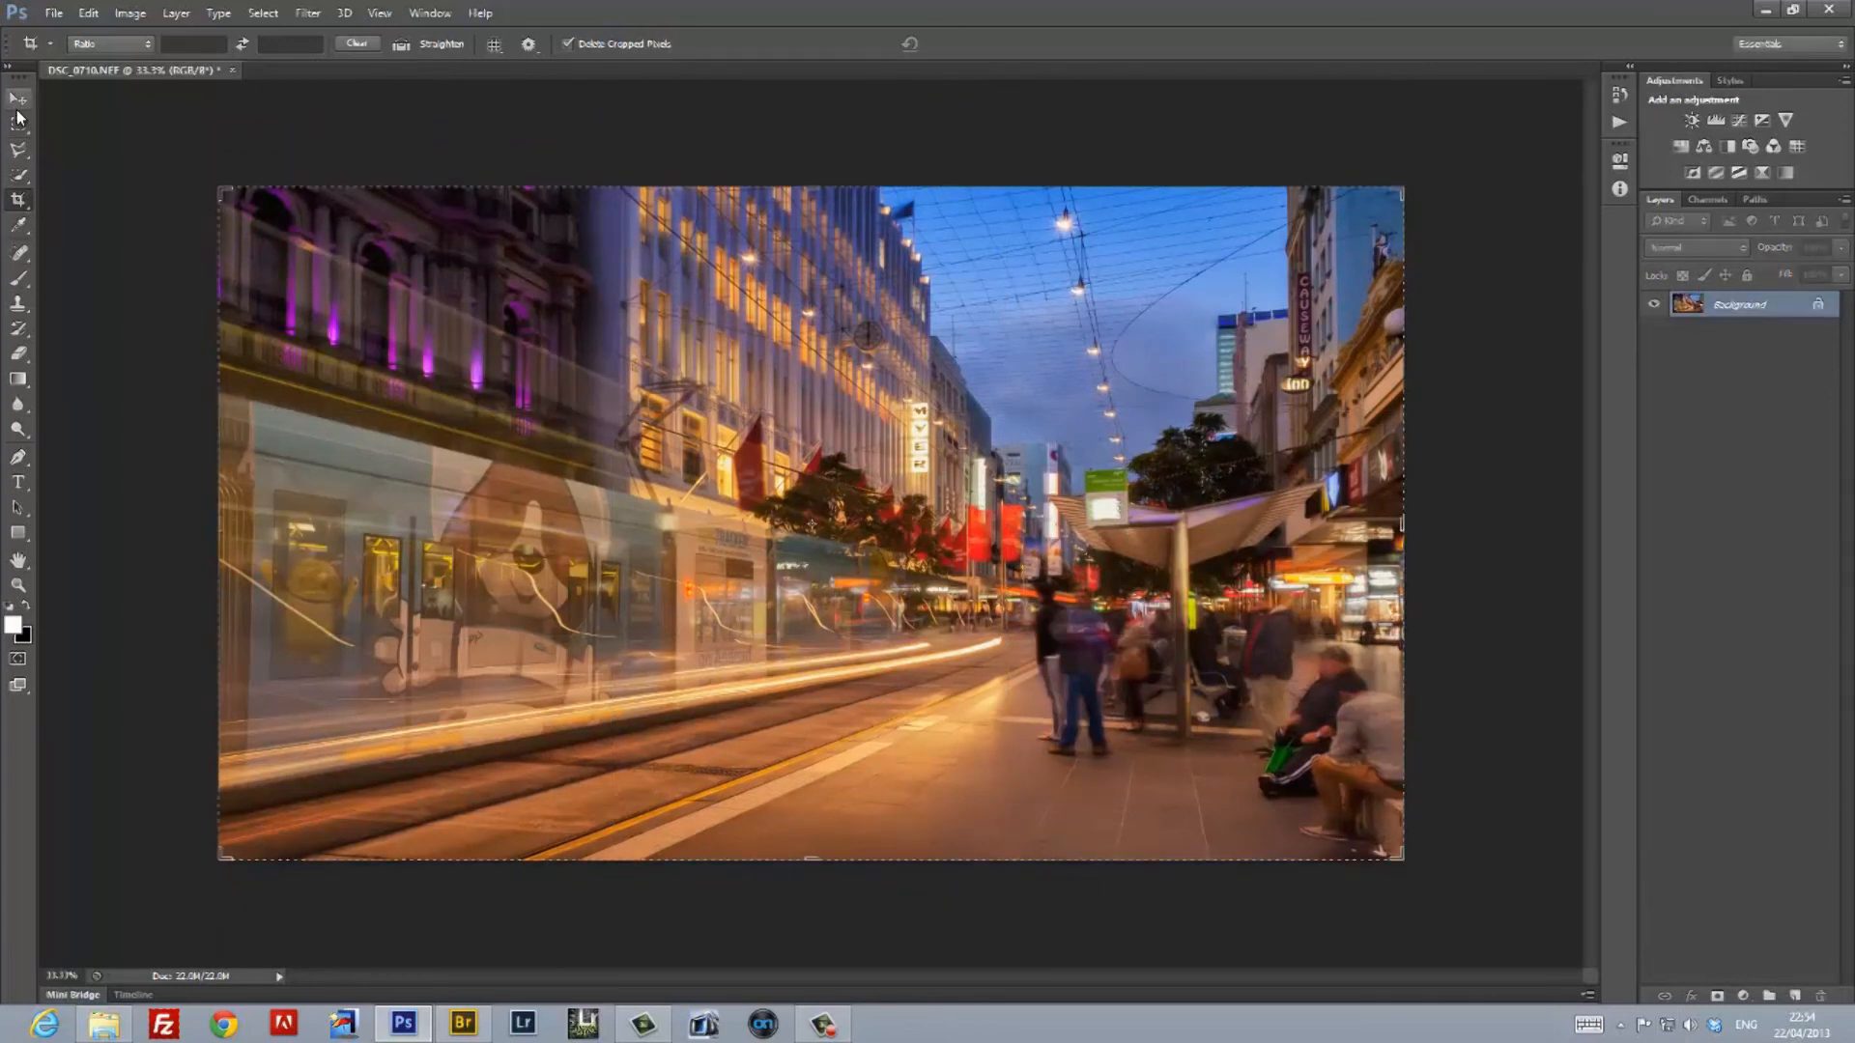
{"action": "left_click", "coordinate": [18, 123]}
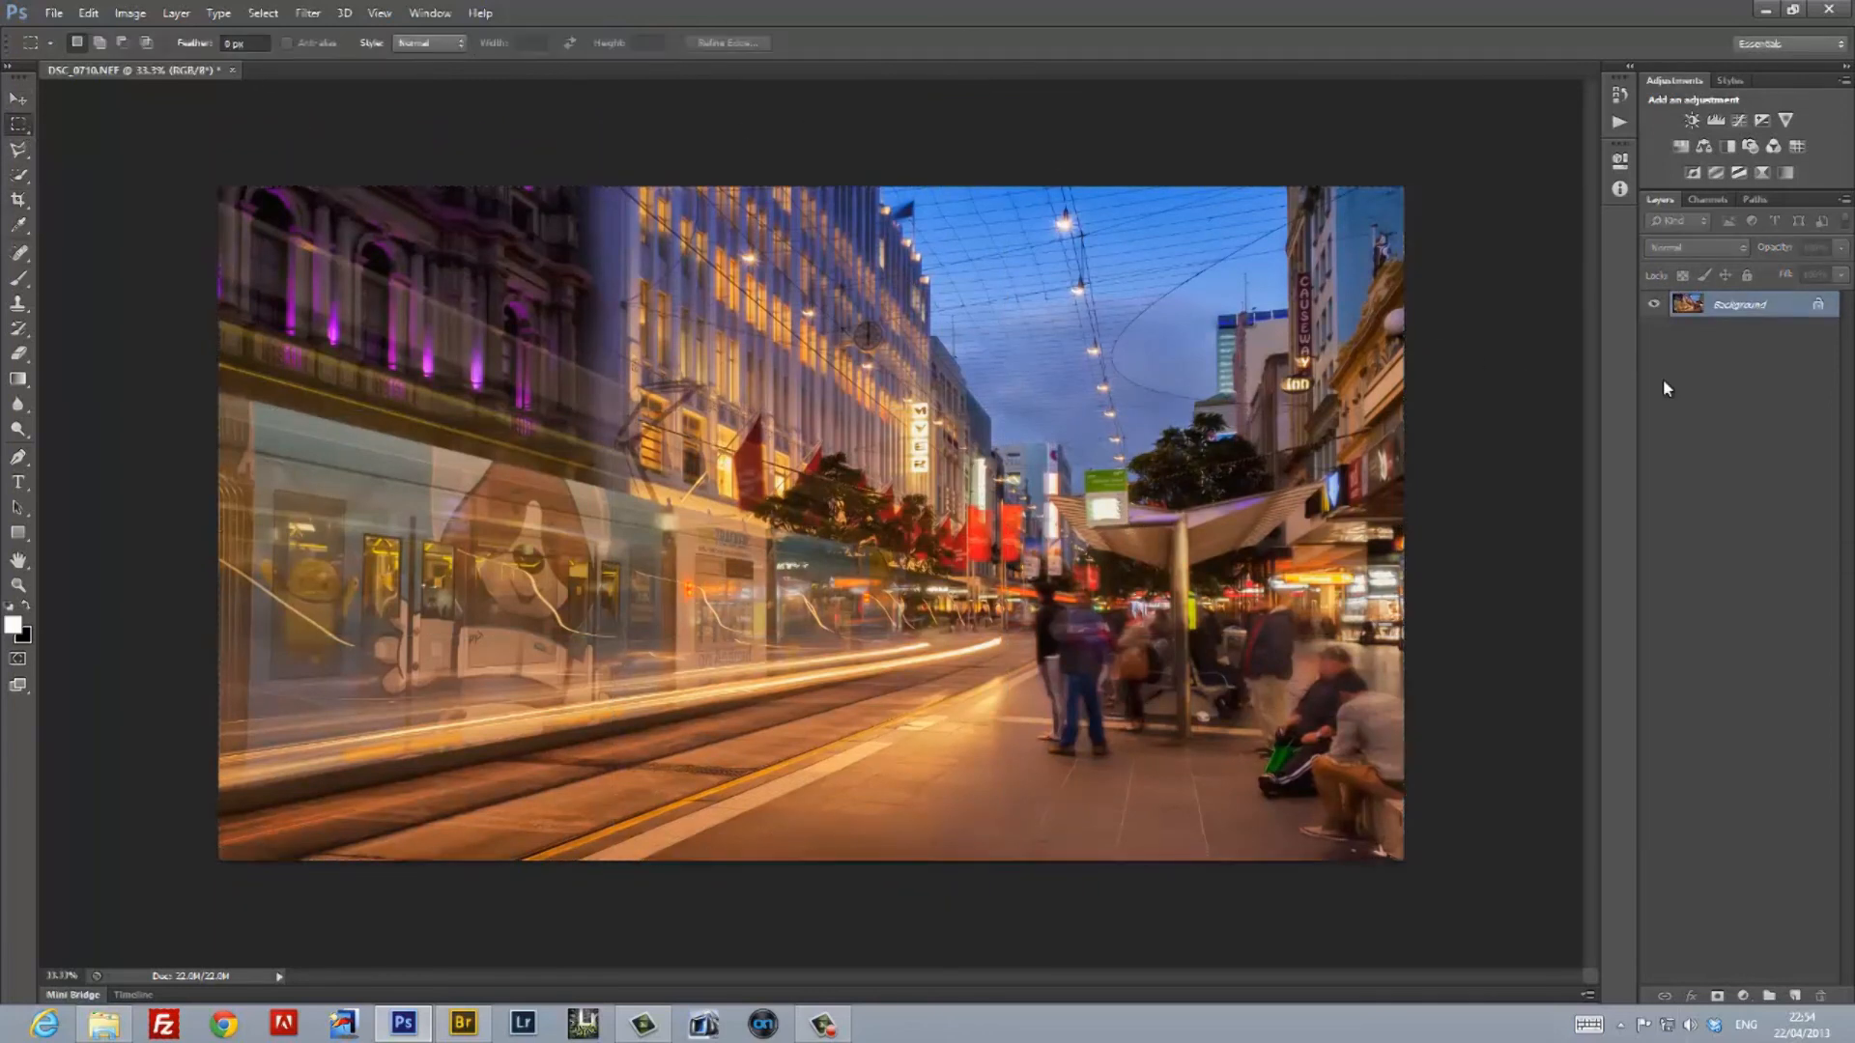
Apply Color Efex Pro 4's Vignette: Lens filter with Amount at -10%, and flatten the image
{"action": "left_click", "coordinate": [307, 12]}
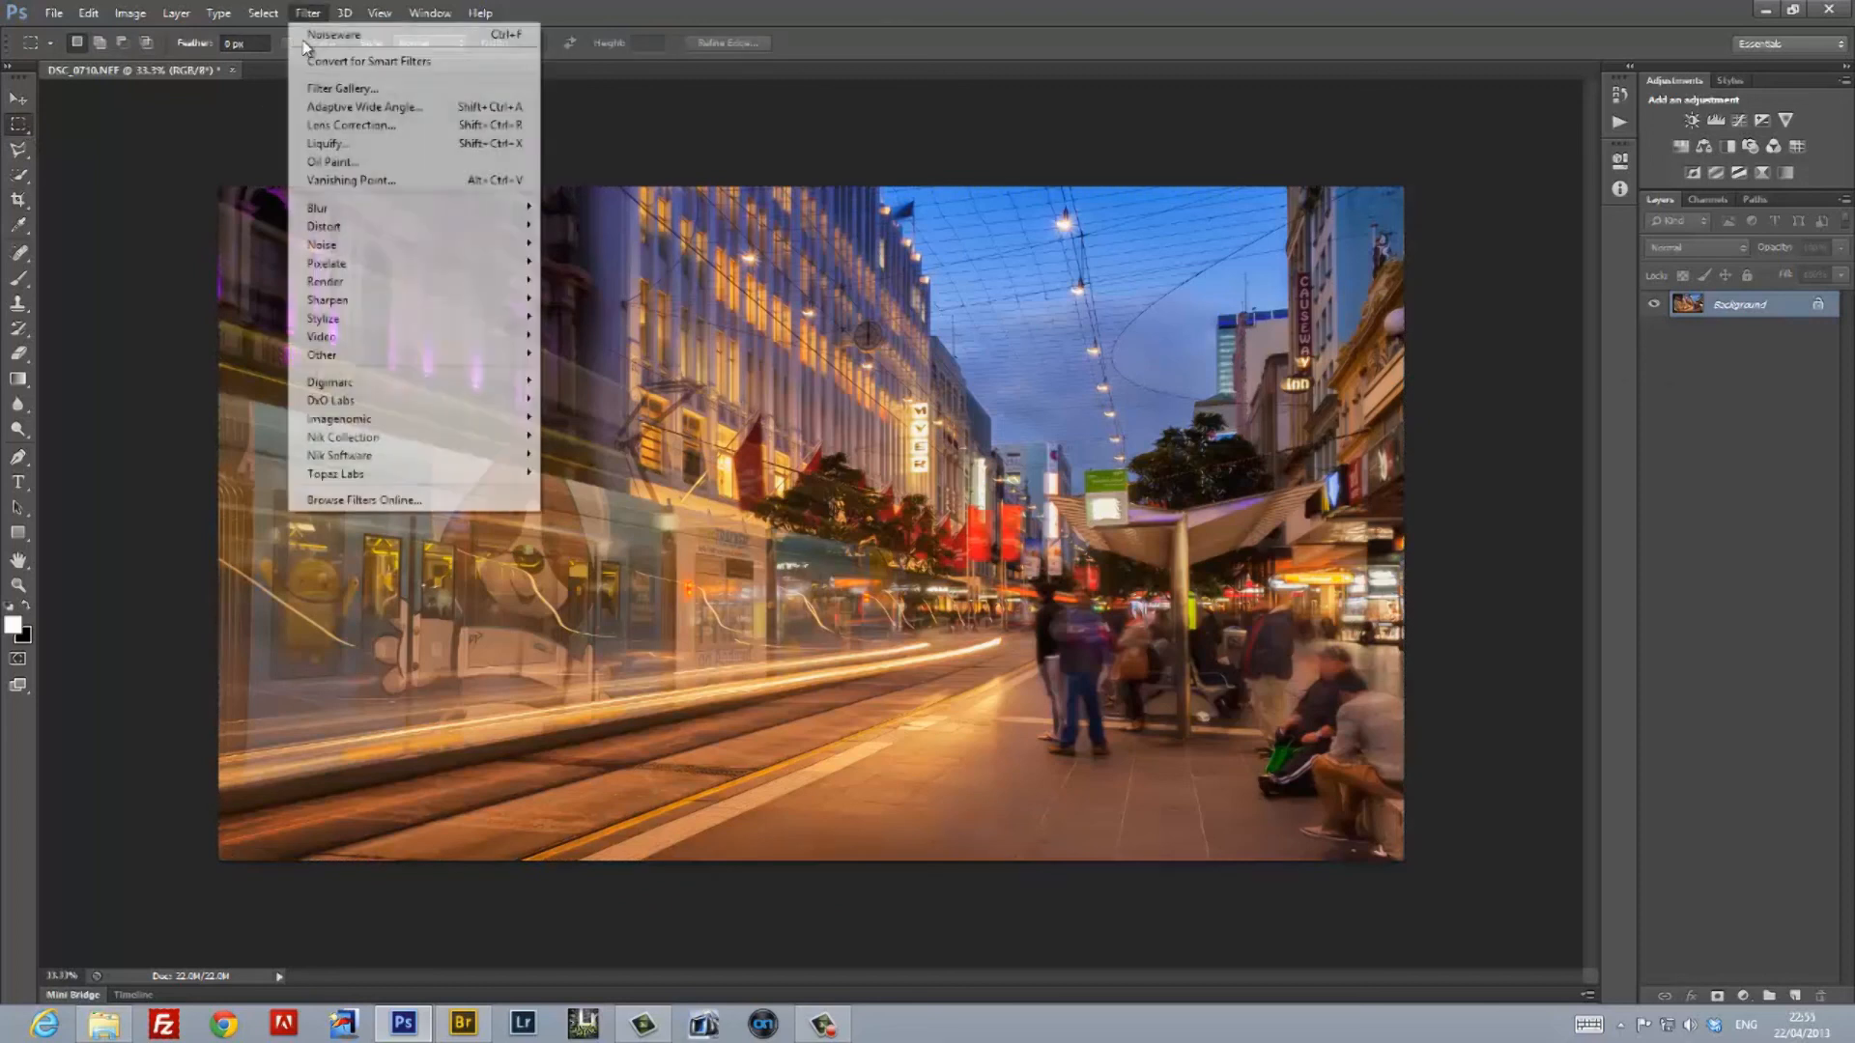
{"action": "mouse_move", "coordinate": [430, 442]}
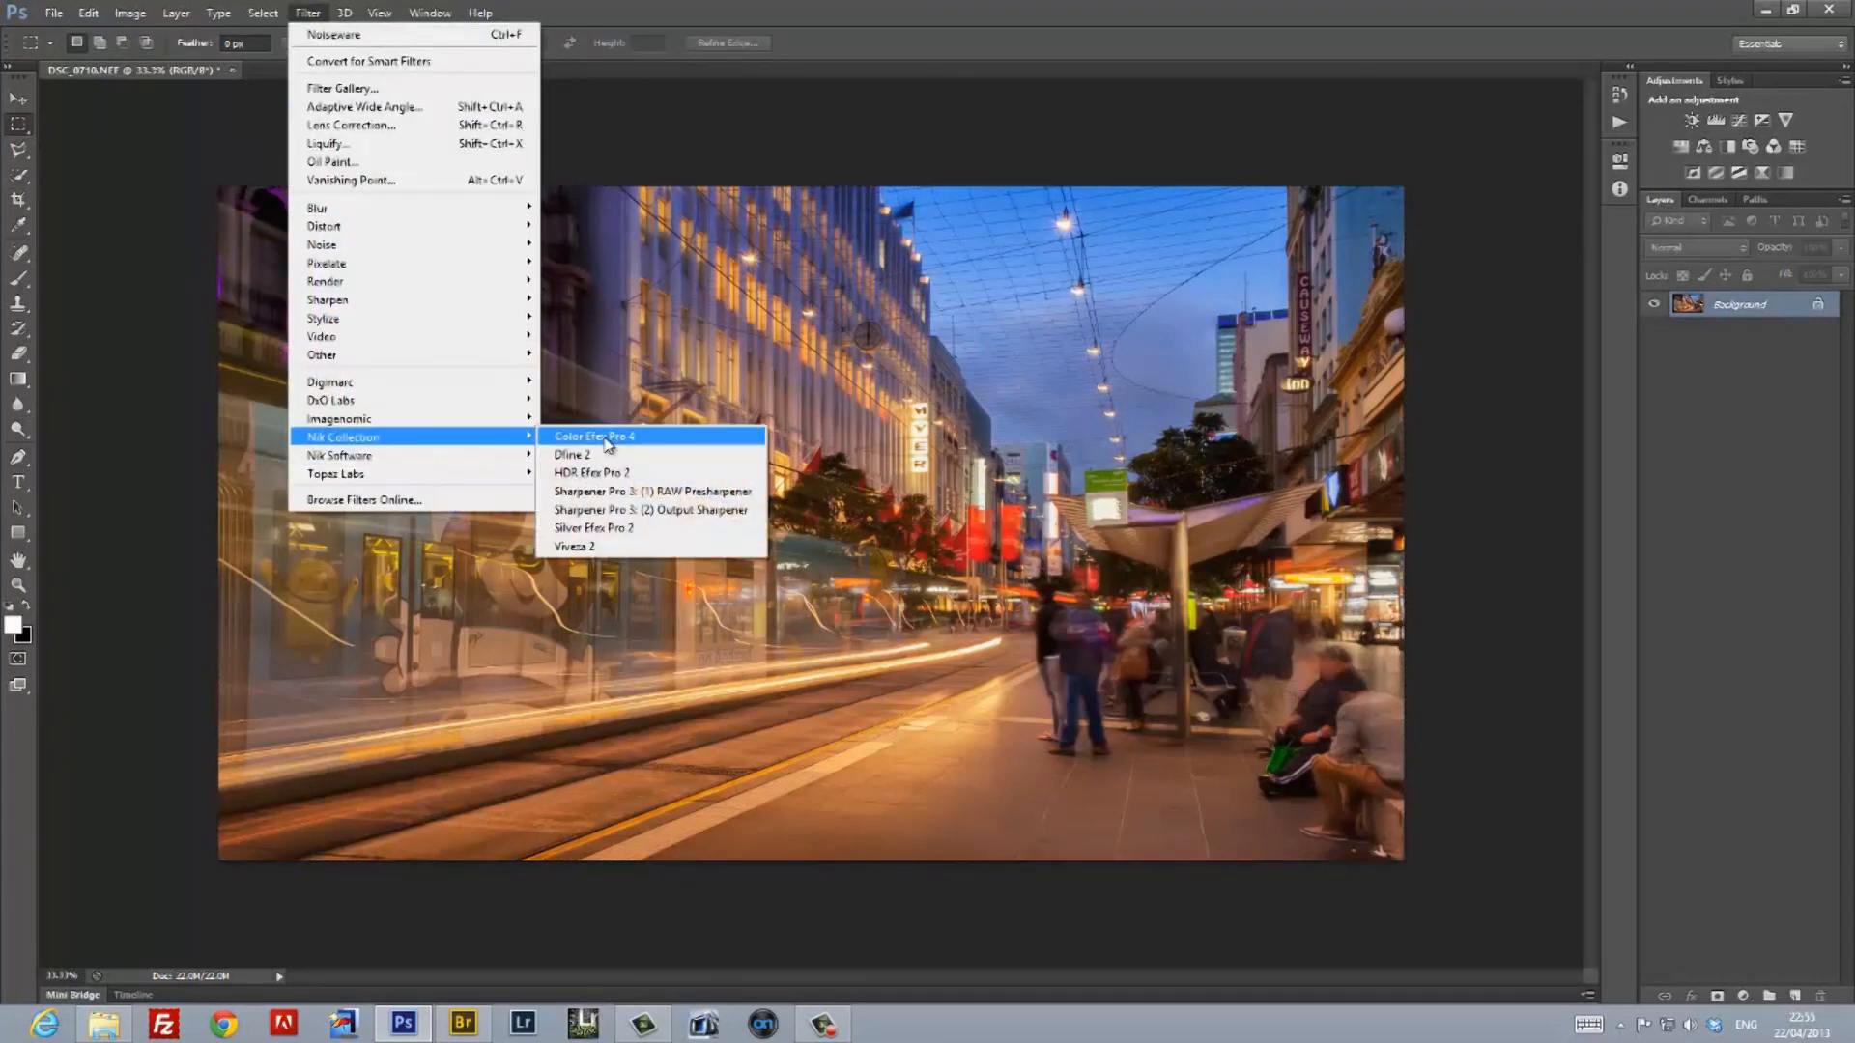
{"action": "left_click", "coordinate": [607, 443]}
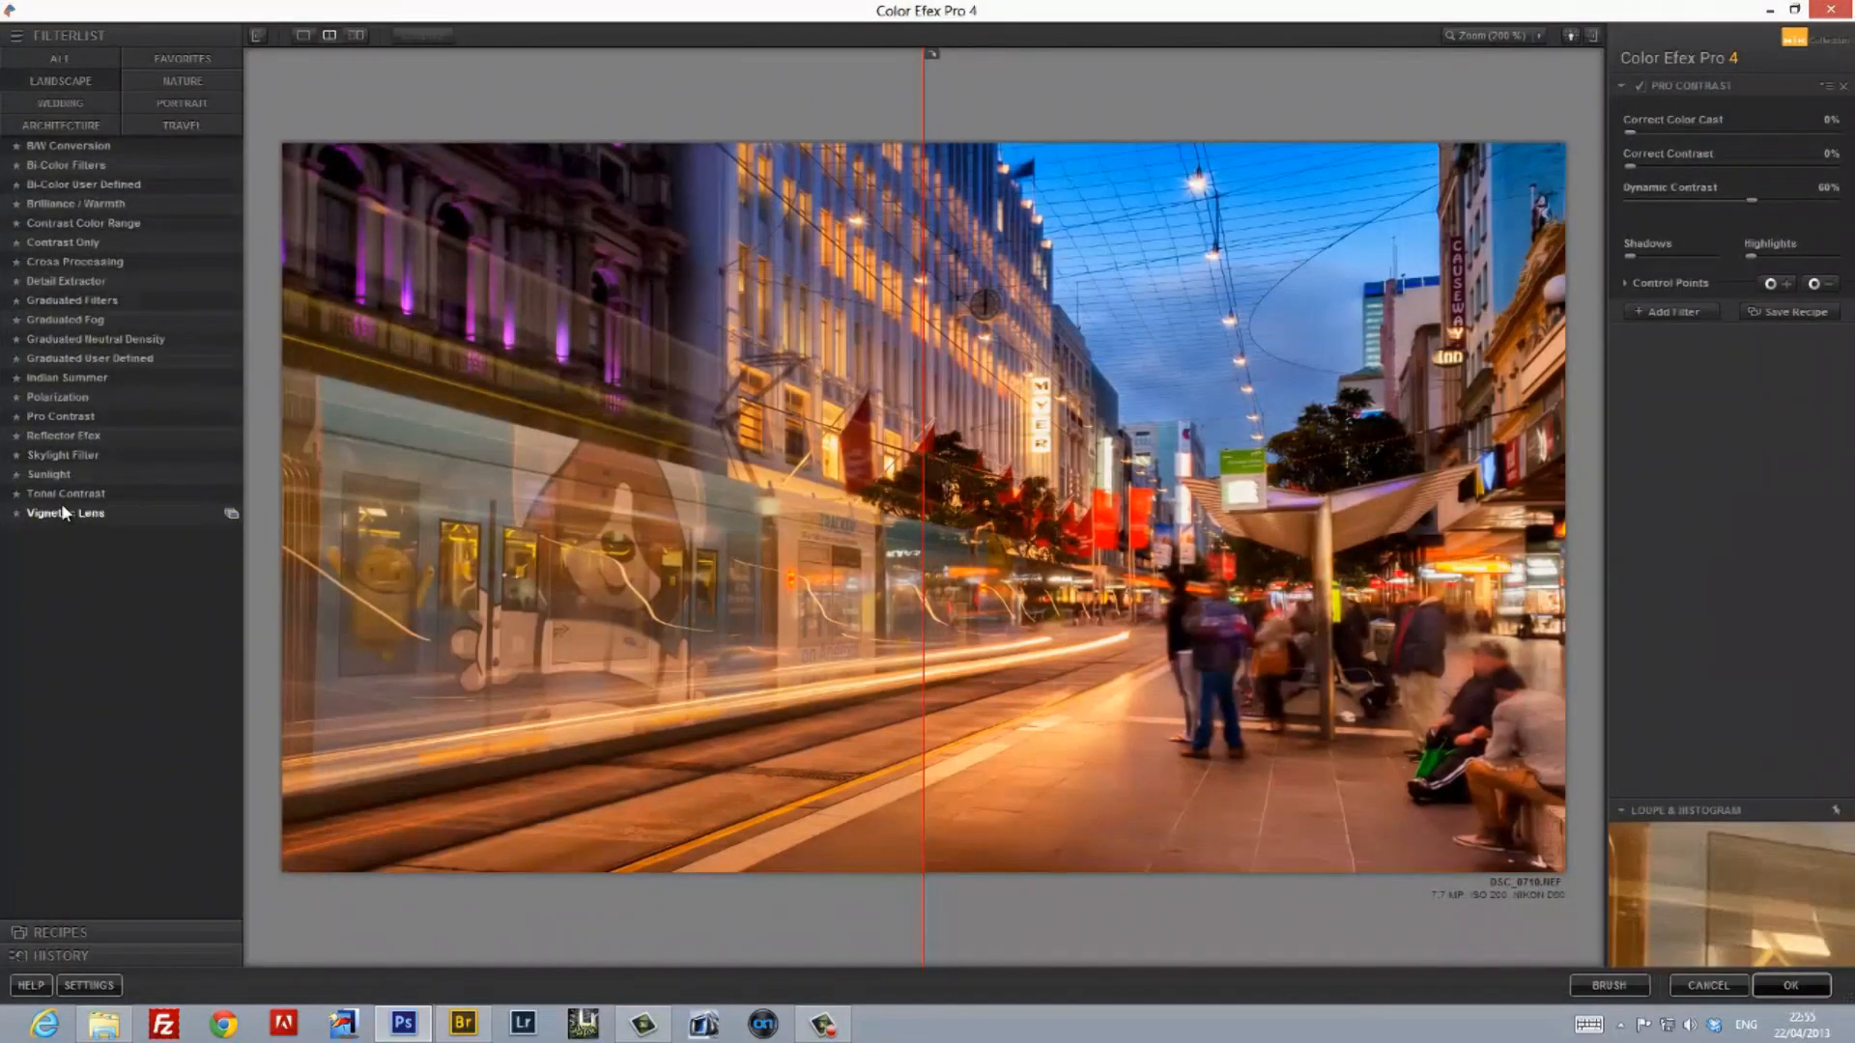
{"action": "left_click", "coordinate": [61, 512]}
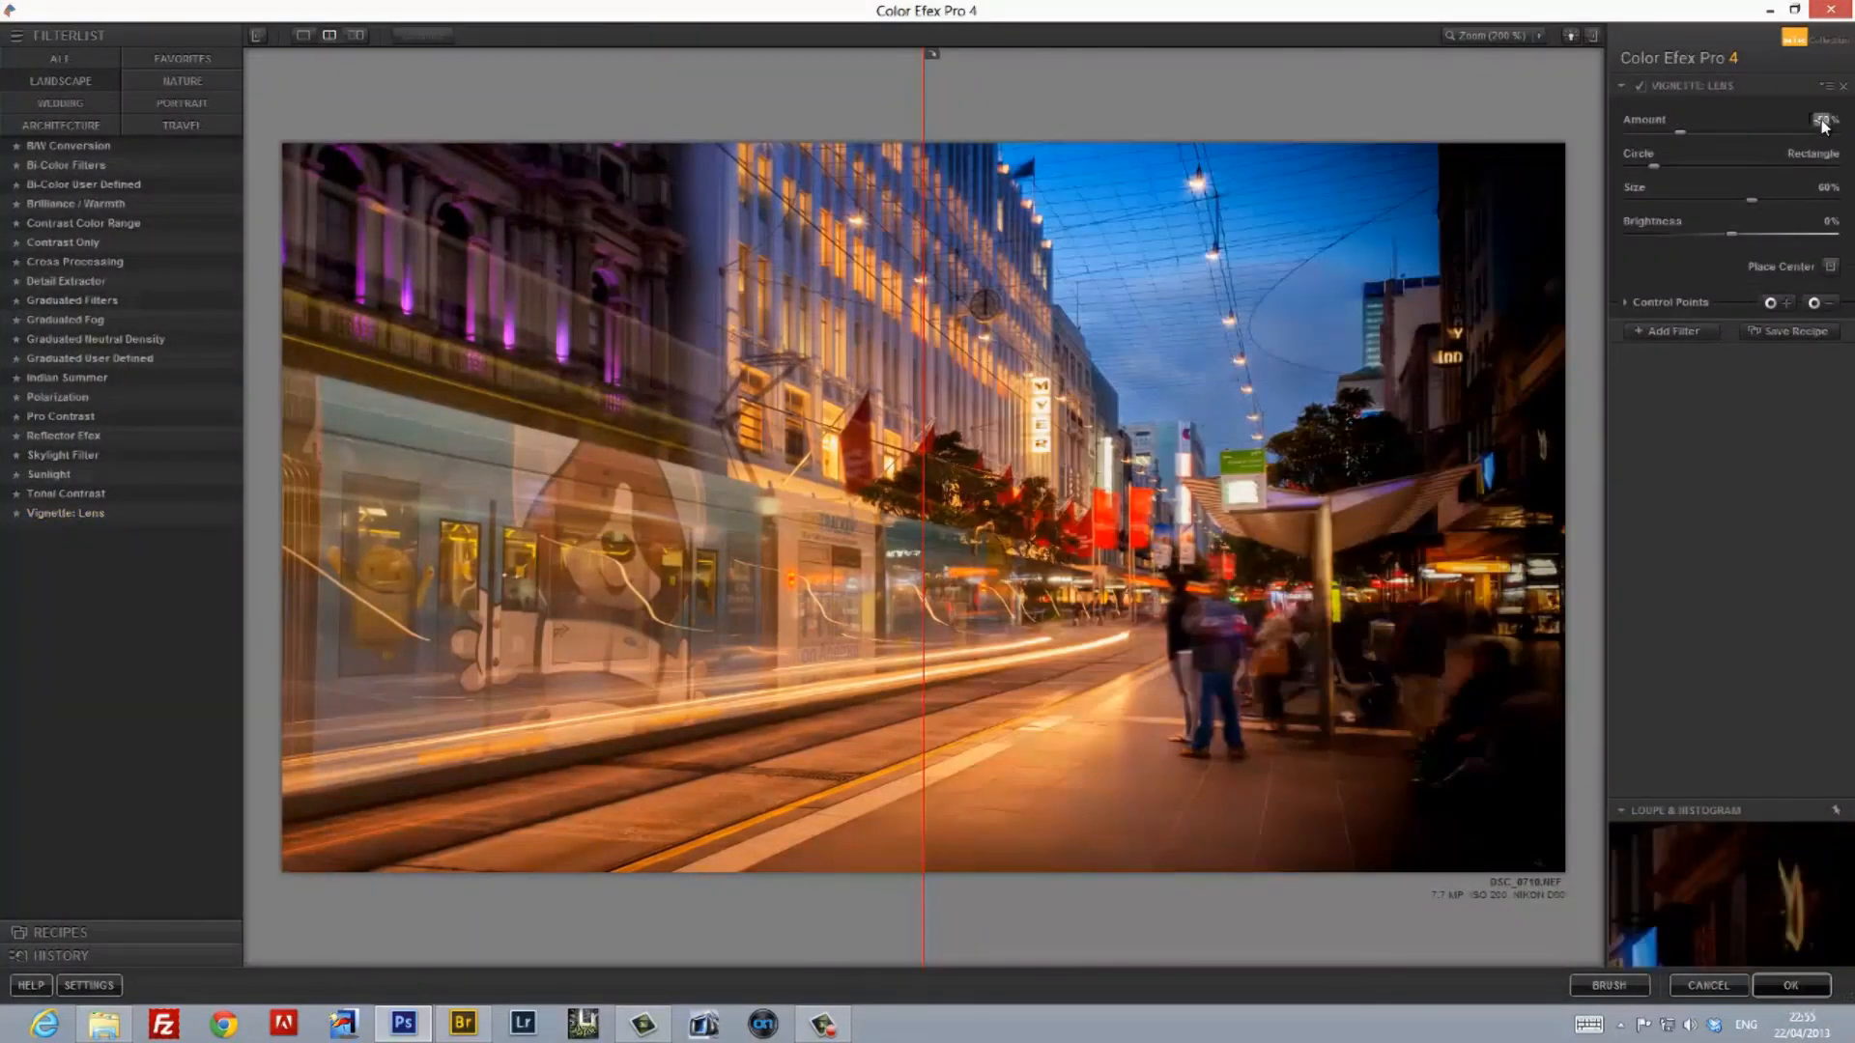
{"action": "type", "text": "-10"}
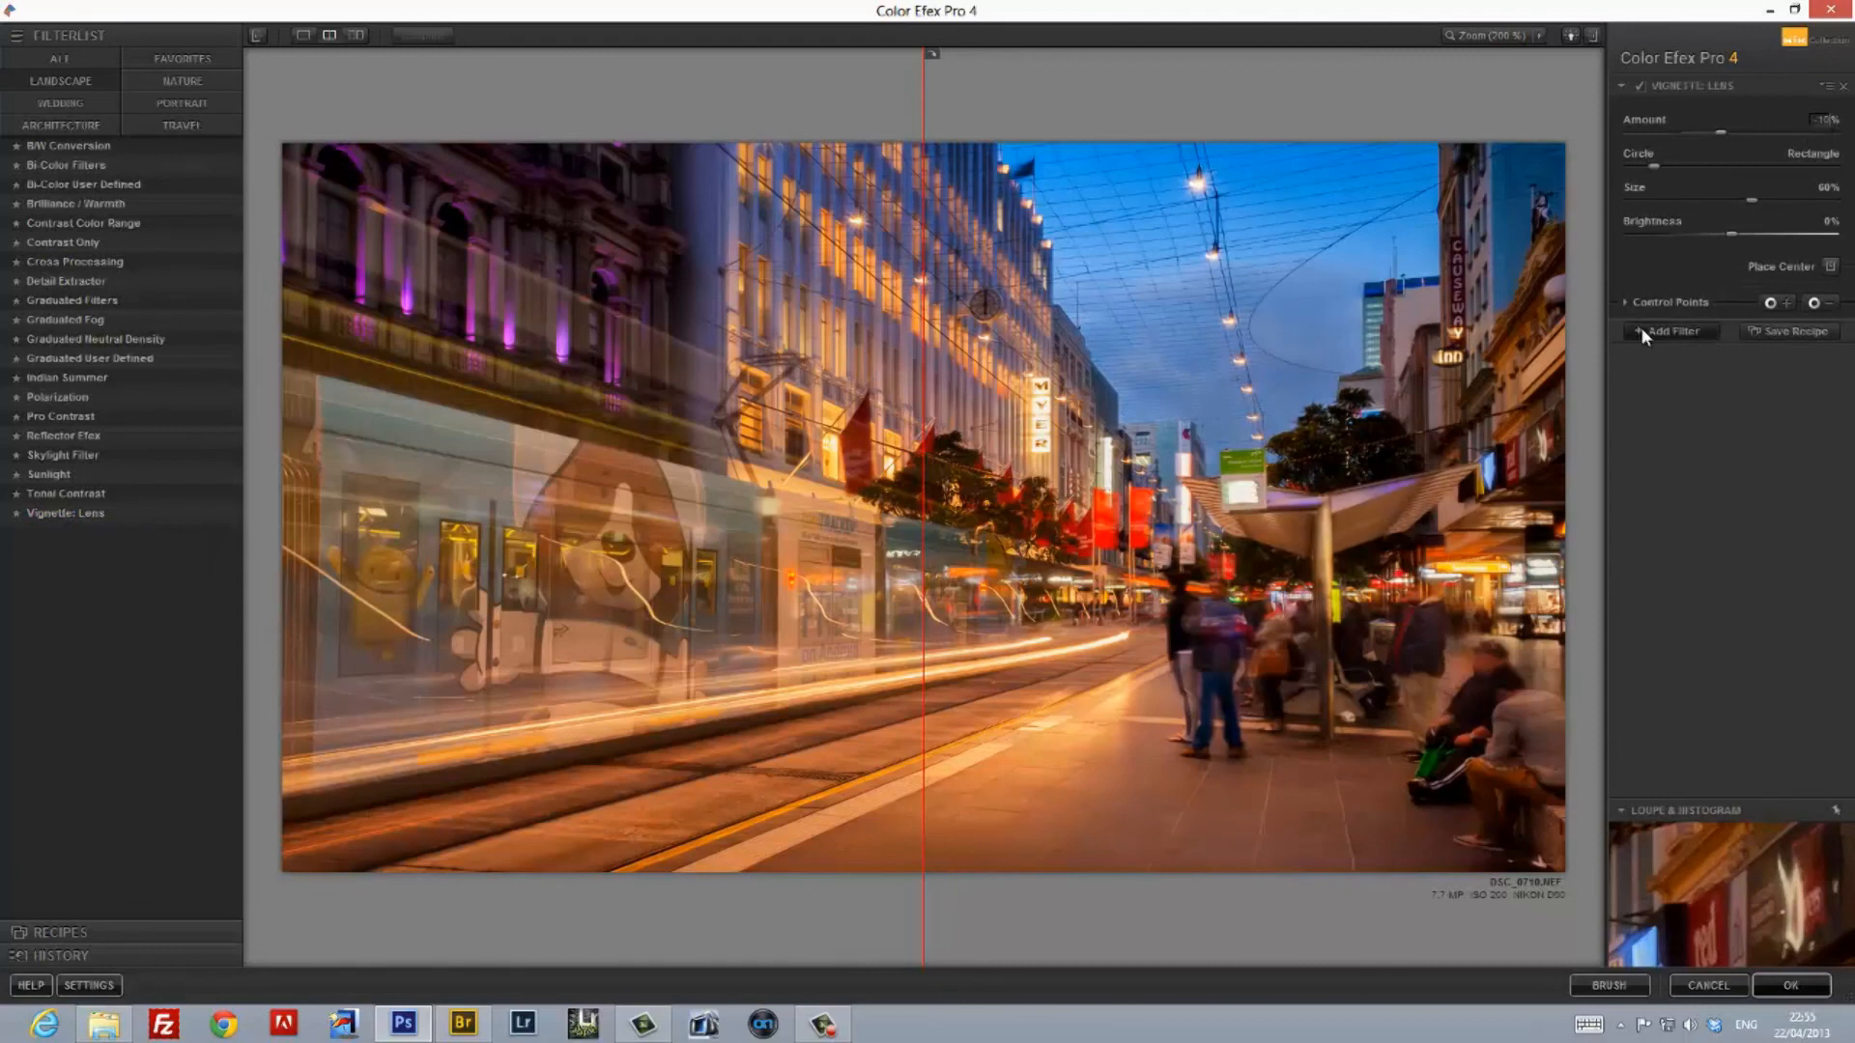
{"action": "left_click", "coordinate": [1646, 328]}
{"action": "left_click", "coordinate": [1790, 987]}
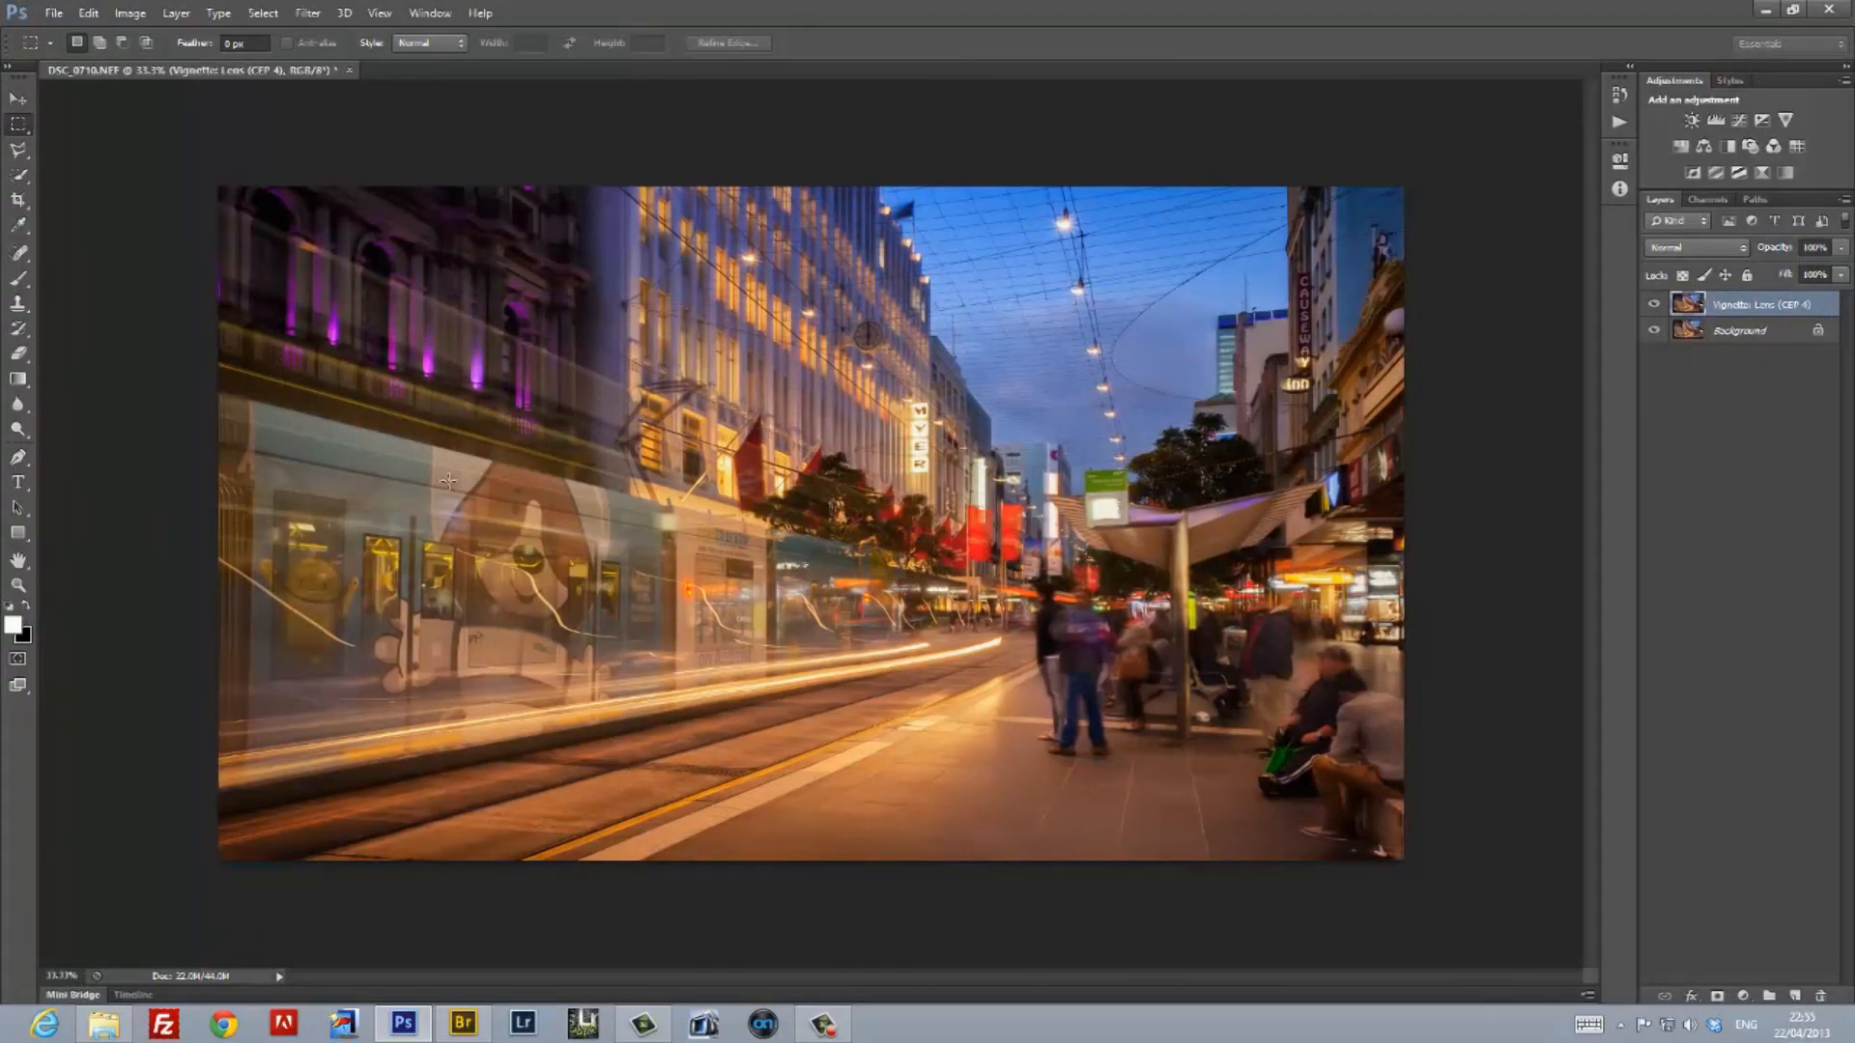
{"action": "left_click", "coordinate": [176, 14]}
{"action": "left_click", "coordinate": [207, 662]}
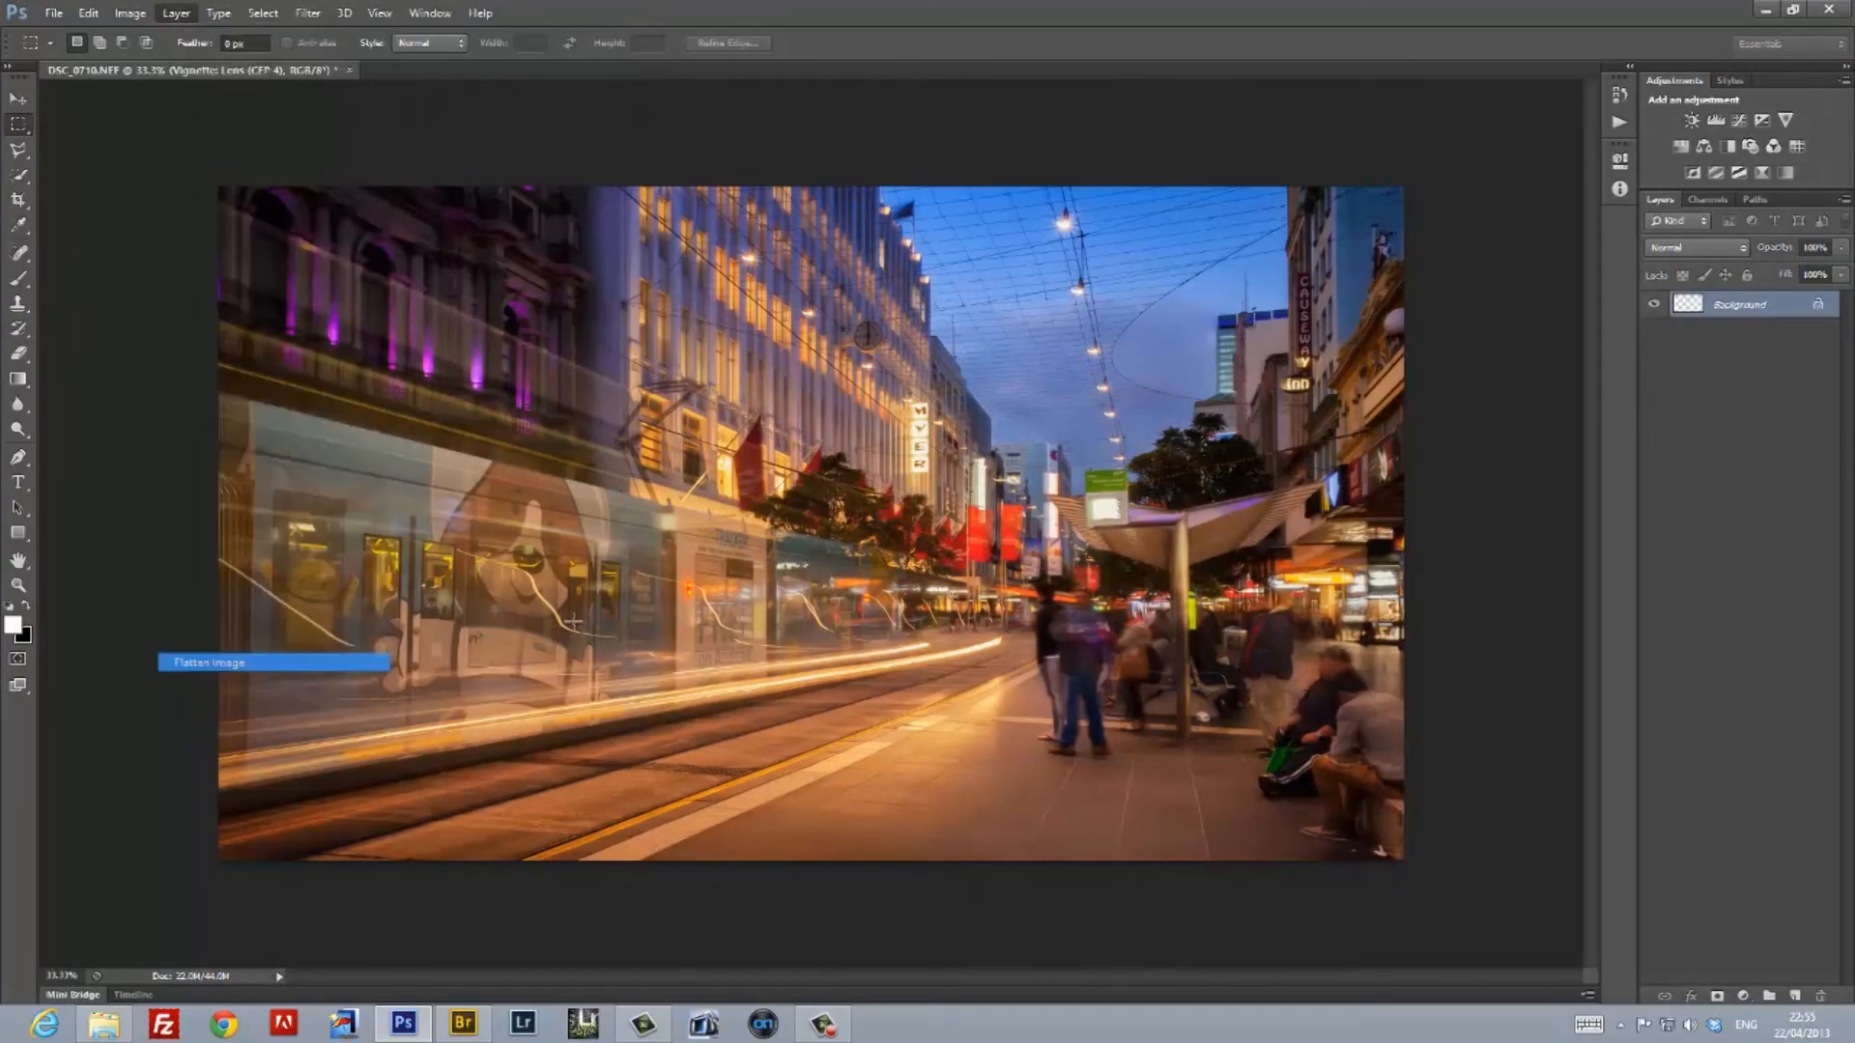
Save the photo as the JPEG "DSC_0710 Nik Edit.jpg" in the 02 Final folder at quality 12 (Maximum), Baseline ("Standard")
{"action": "left_click", "coordinate": [55, 13]}
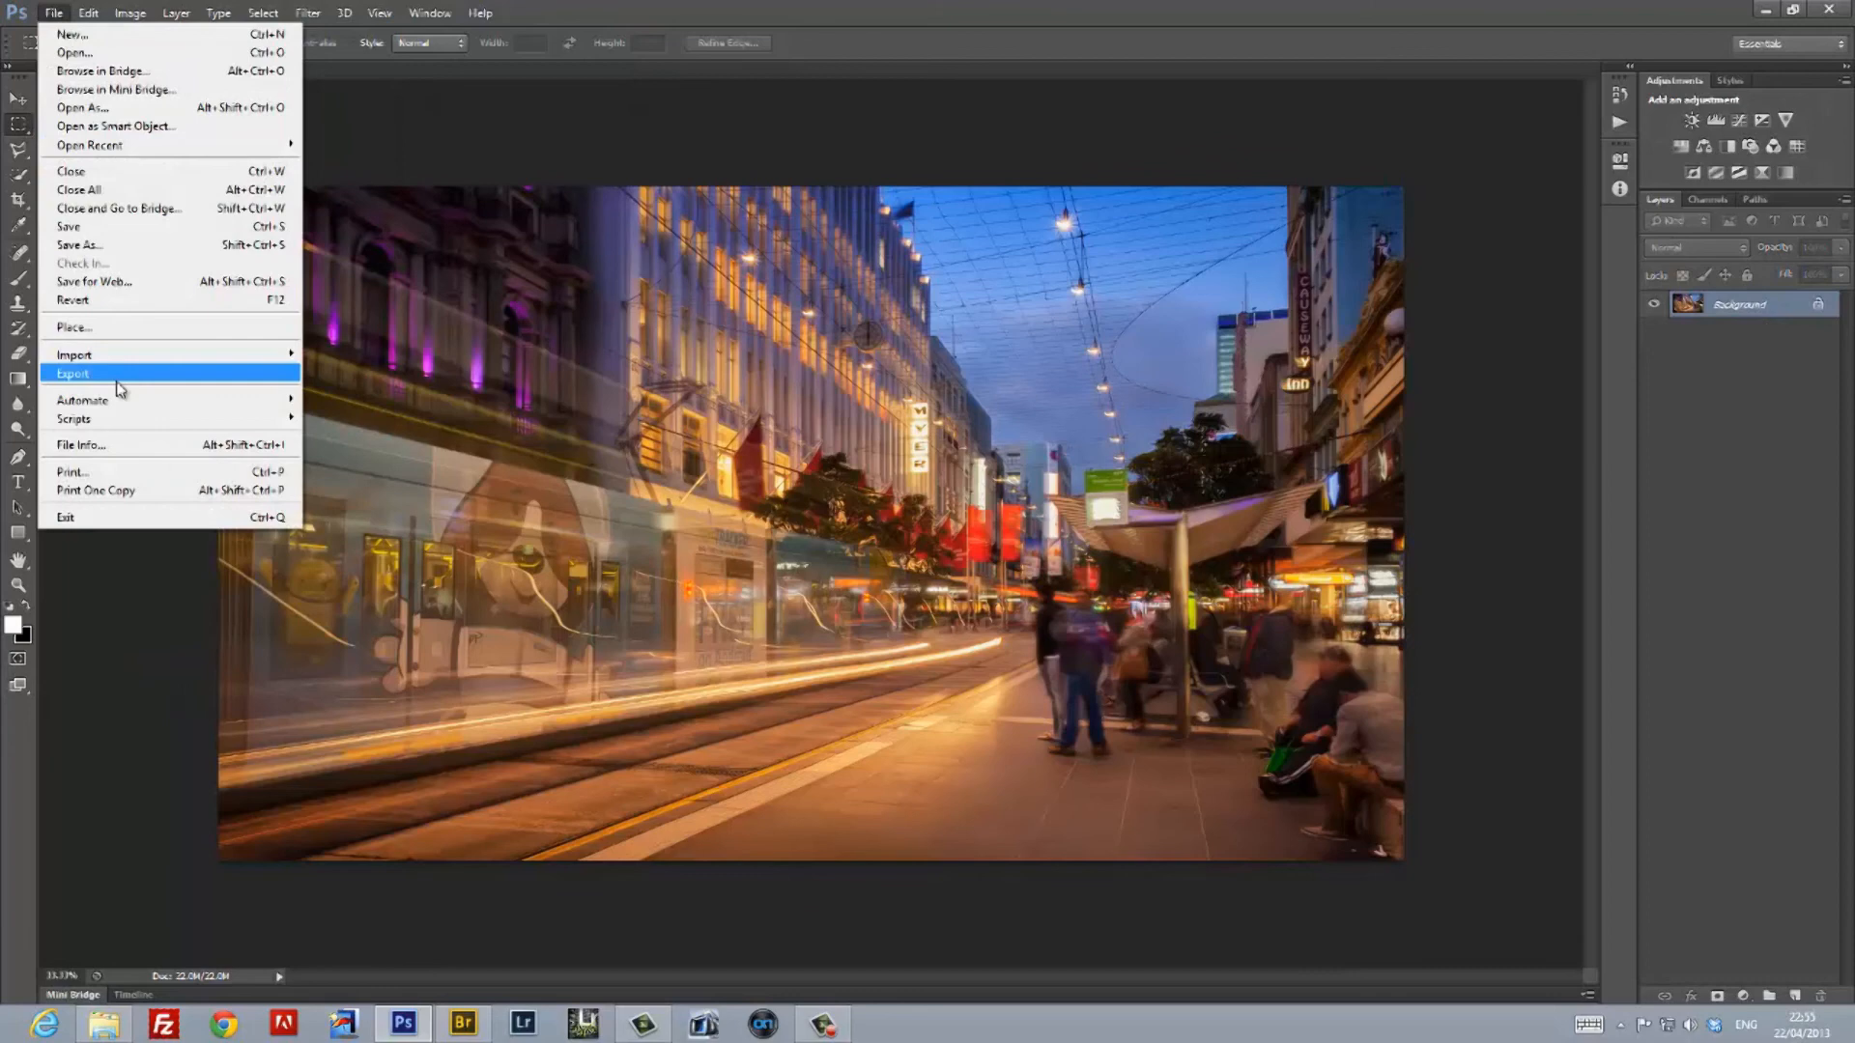
{"action": "left_click", "coordinate": [174, 245]}
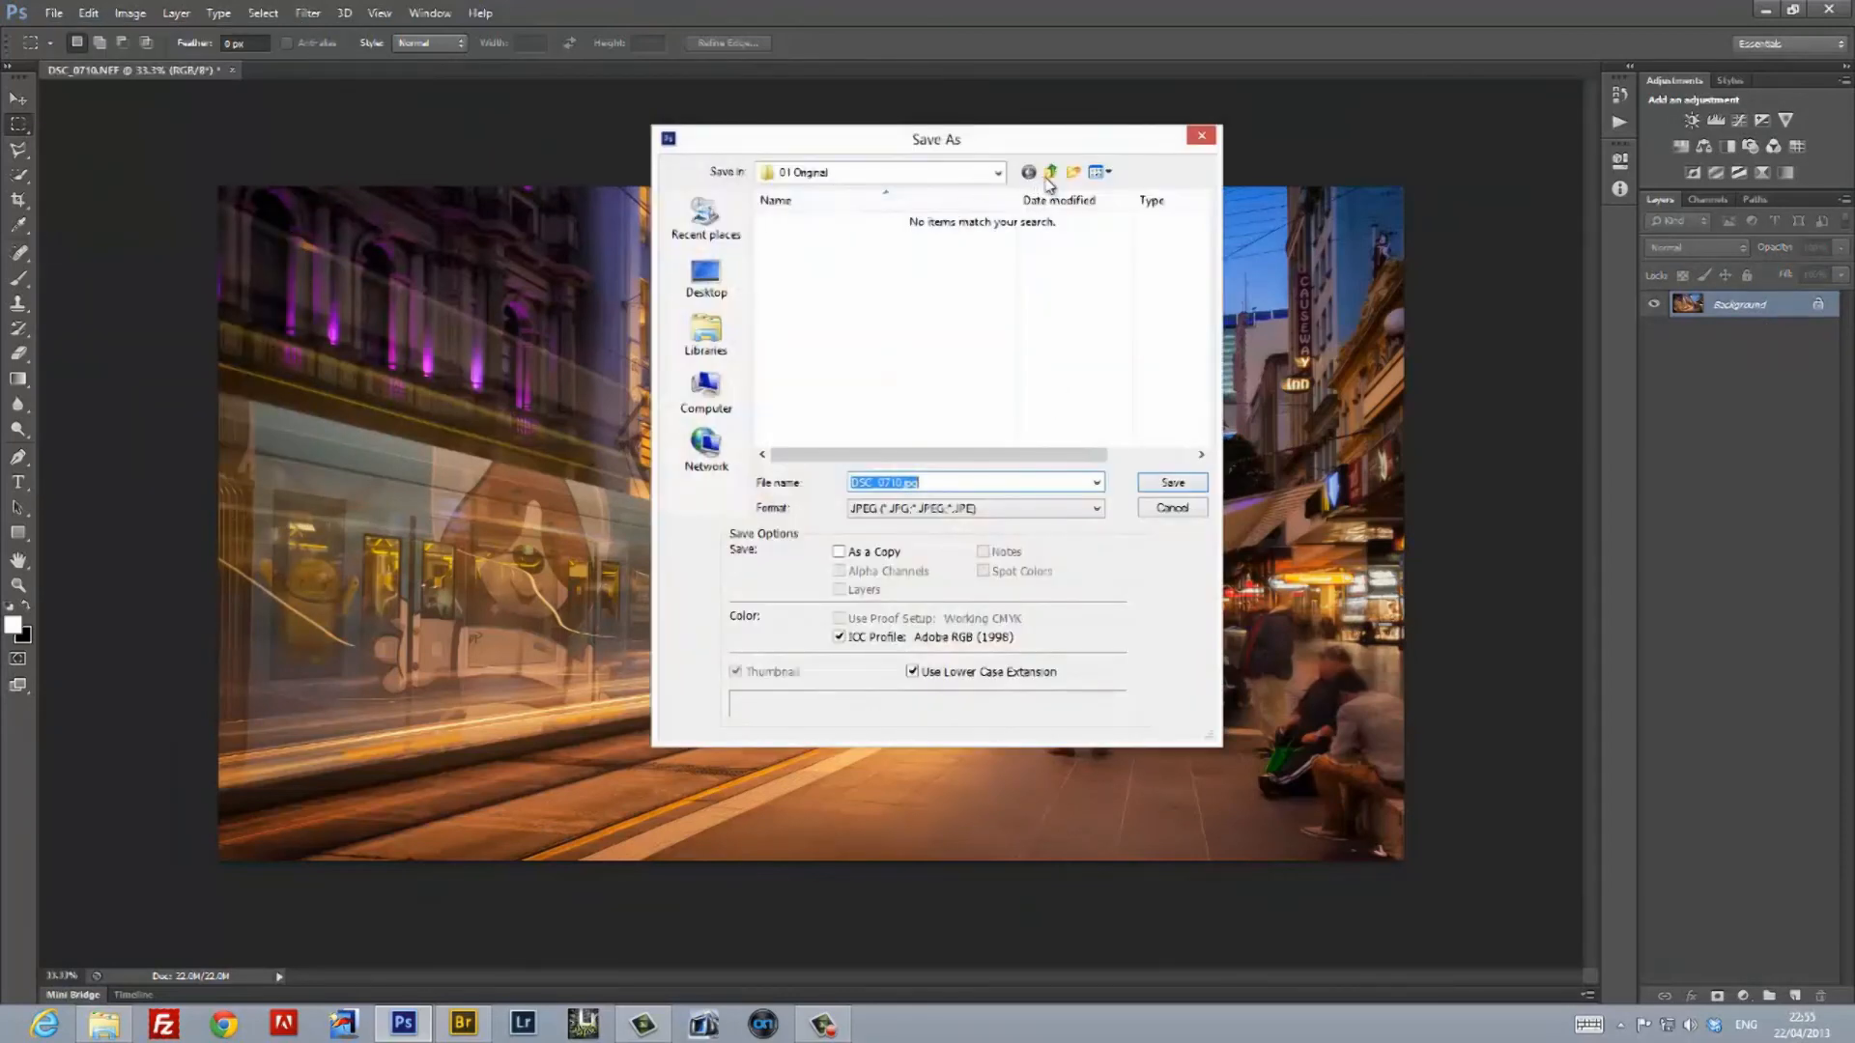
{"action": "left_click", "coordinate": [1050, 173]}
{"action": "double_click", "coordinate": [798, 241]}
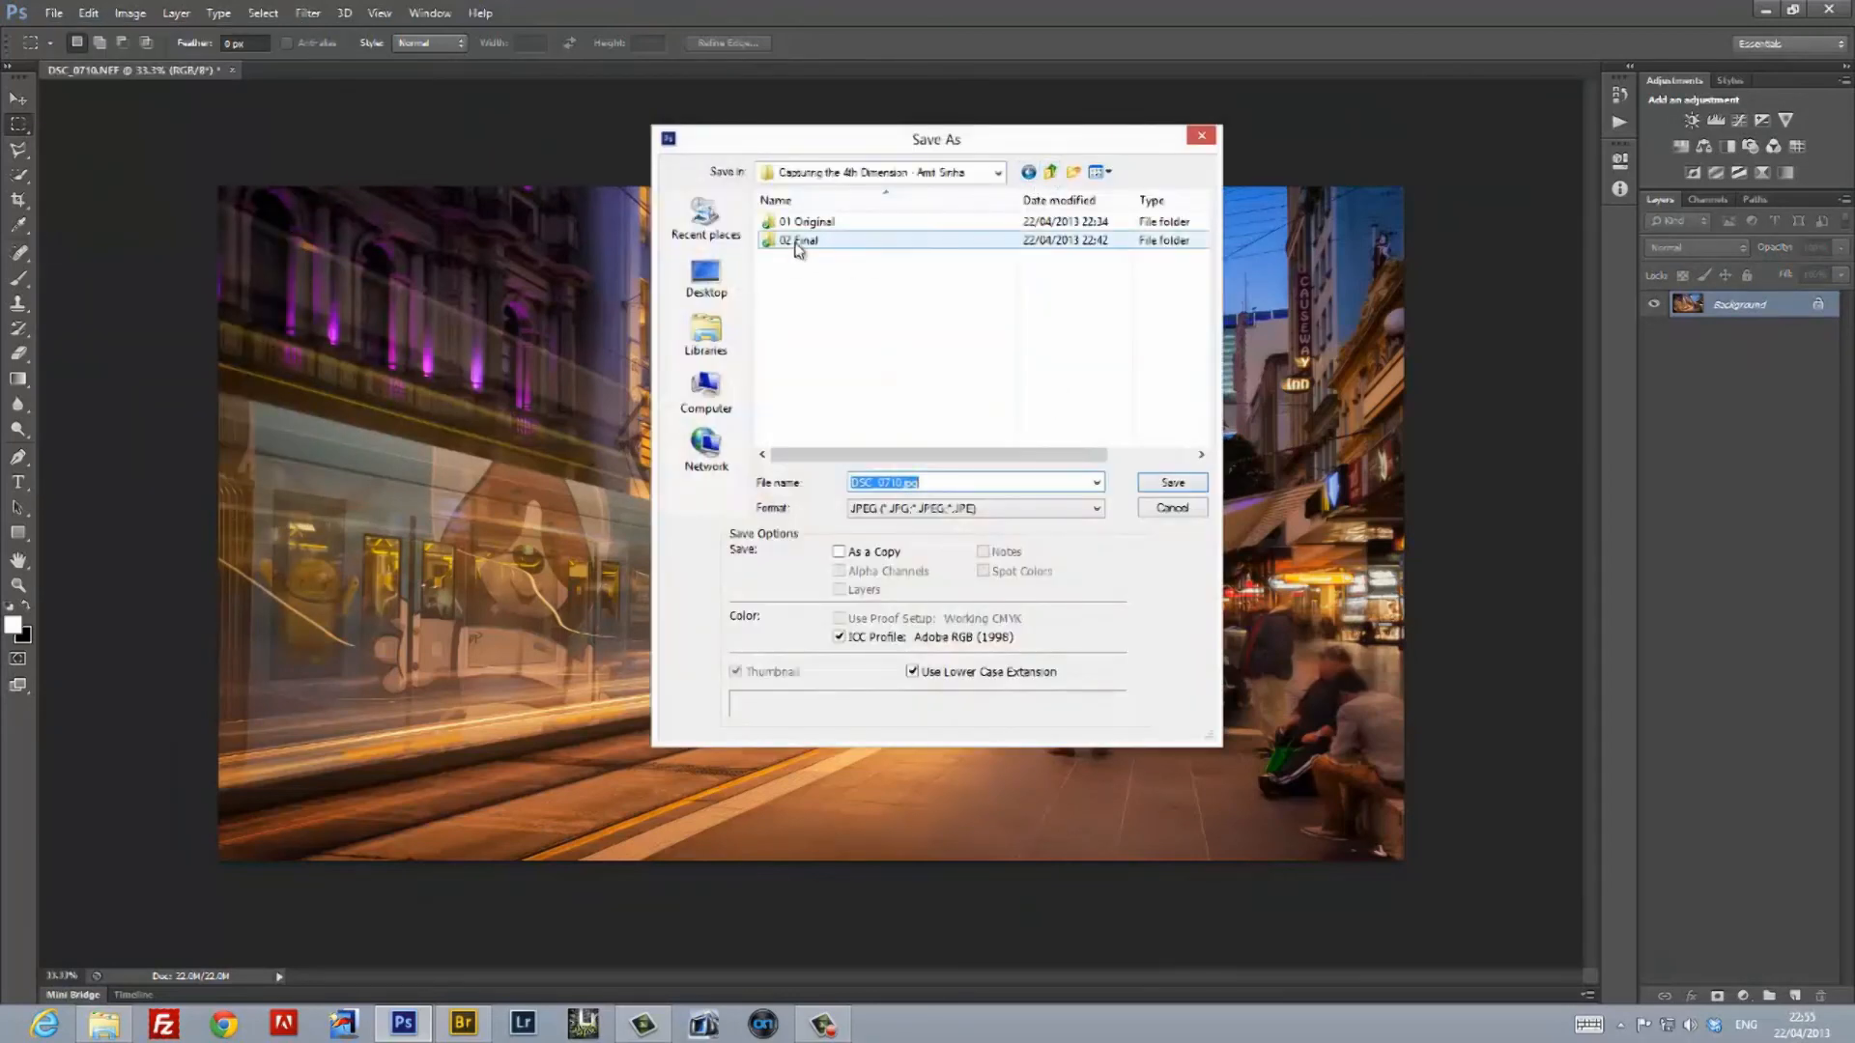
{"action": "left_click", "coordinate": [964, 482]}
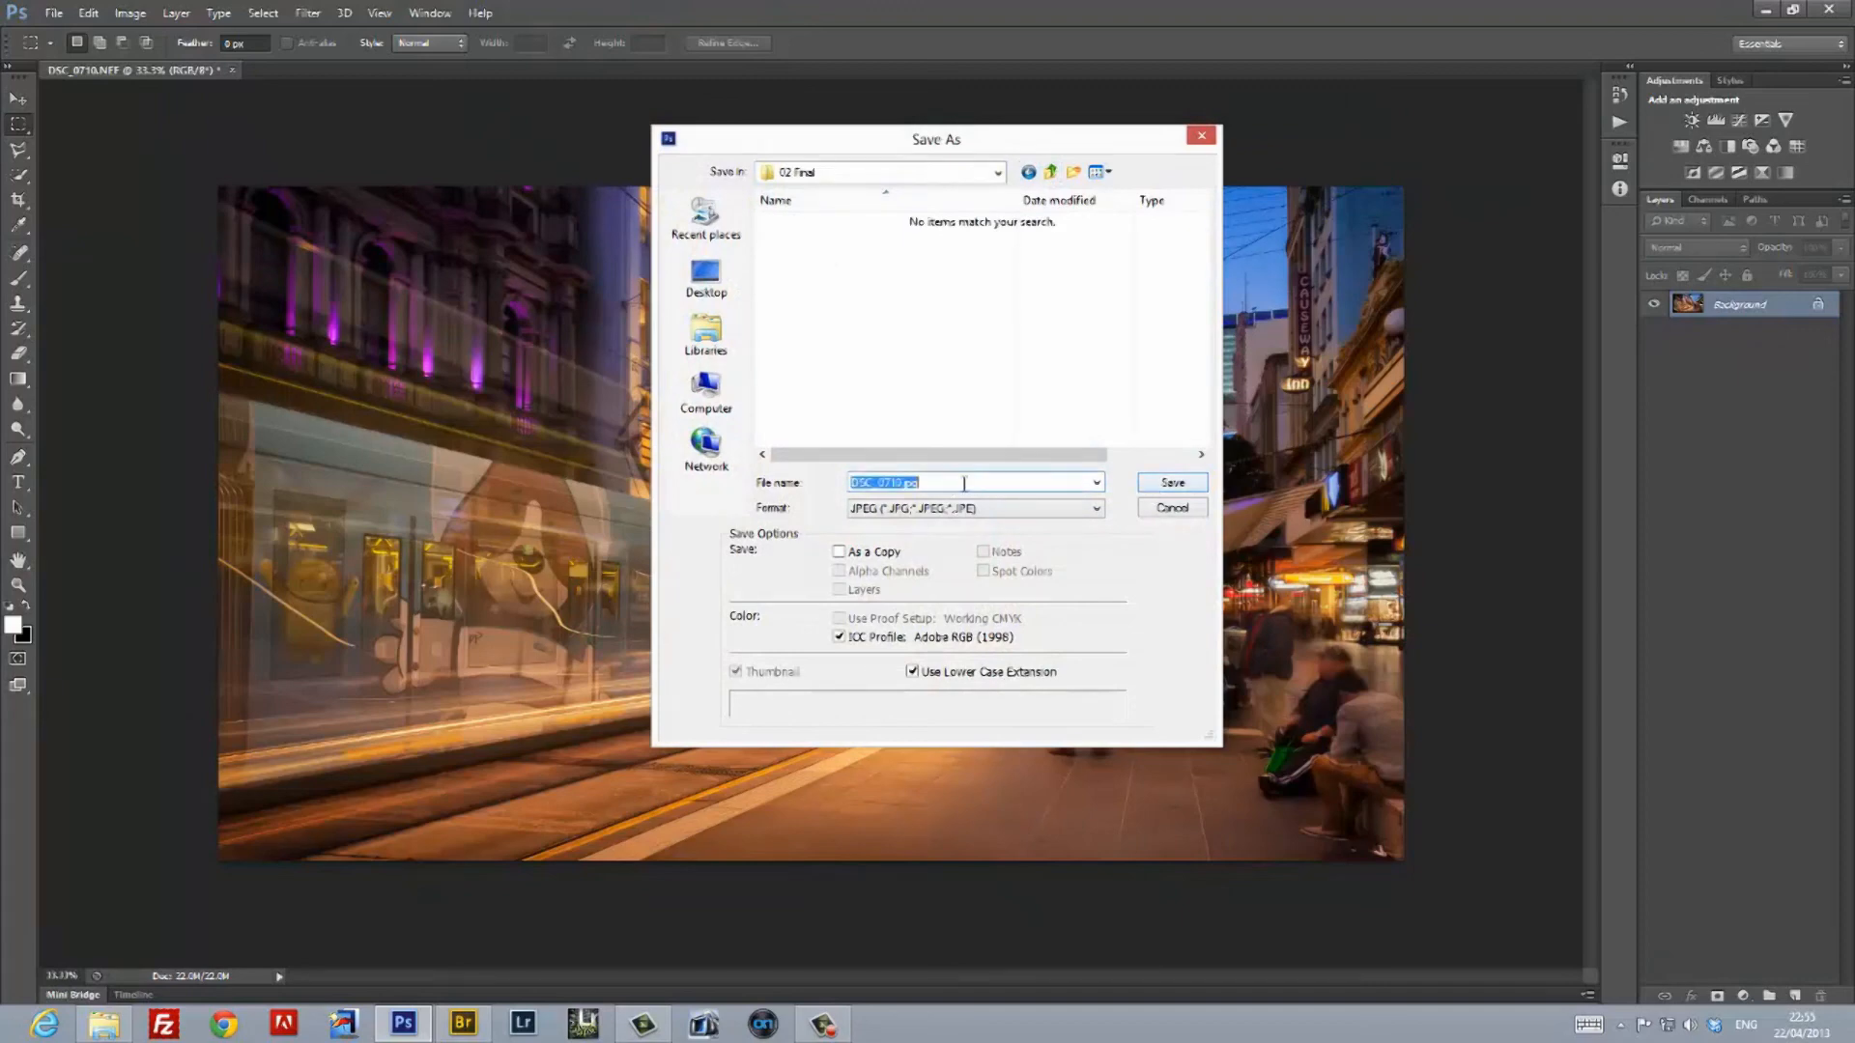
{"action": "left_click", "coordinate": [969, 480]}
{"action": "key", "text": "Return"}
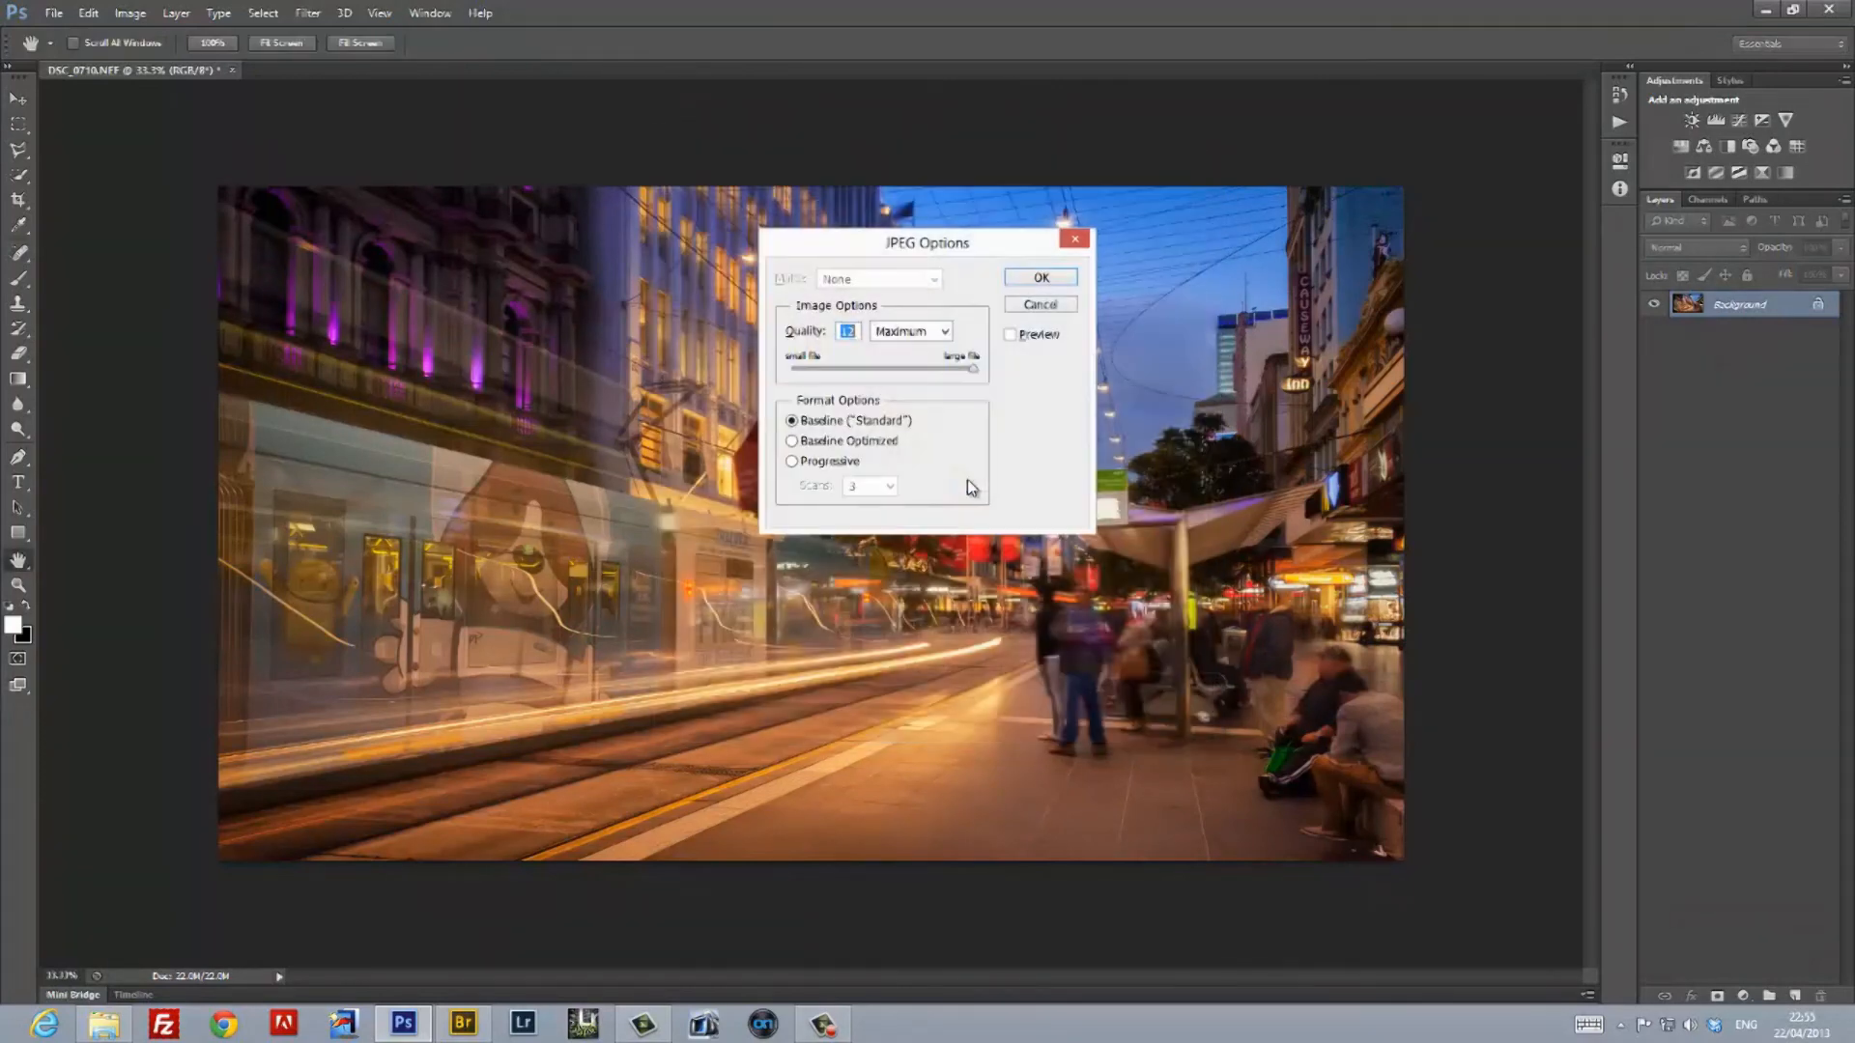
{"action": "left_click", "coordinate": [1055, 285]}
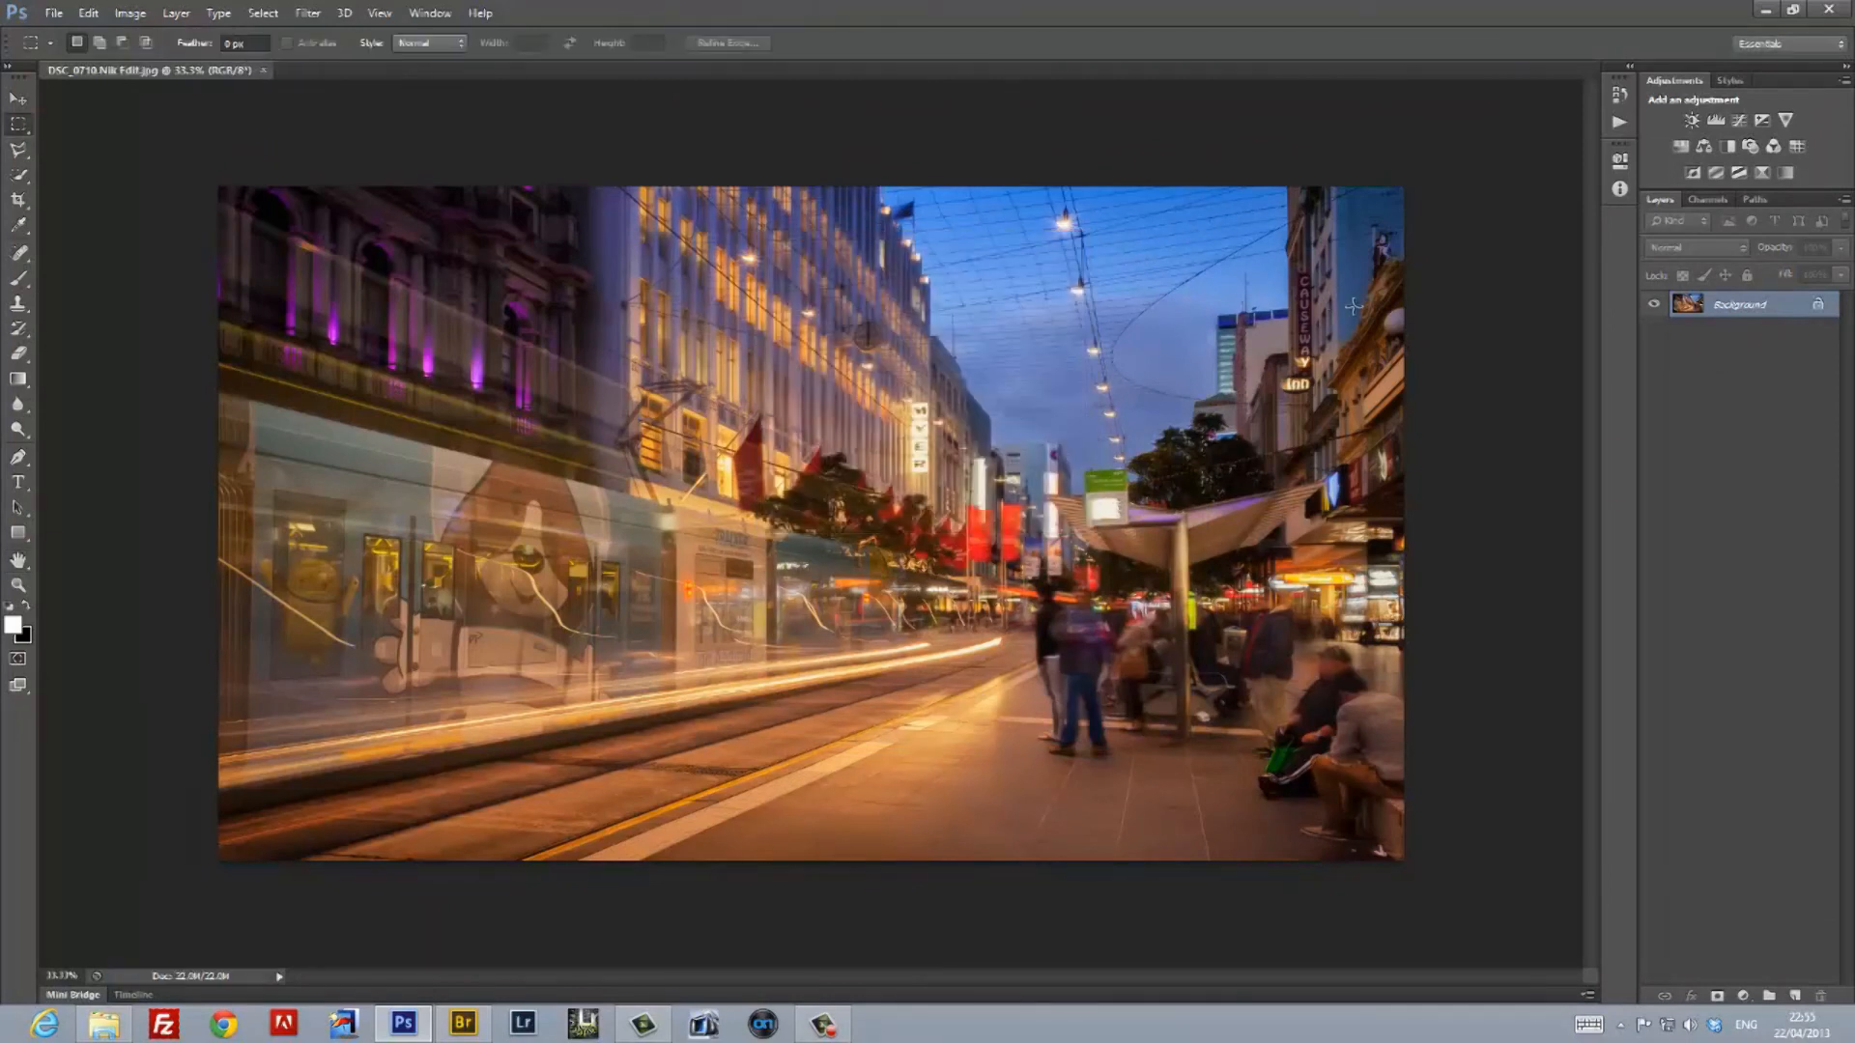